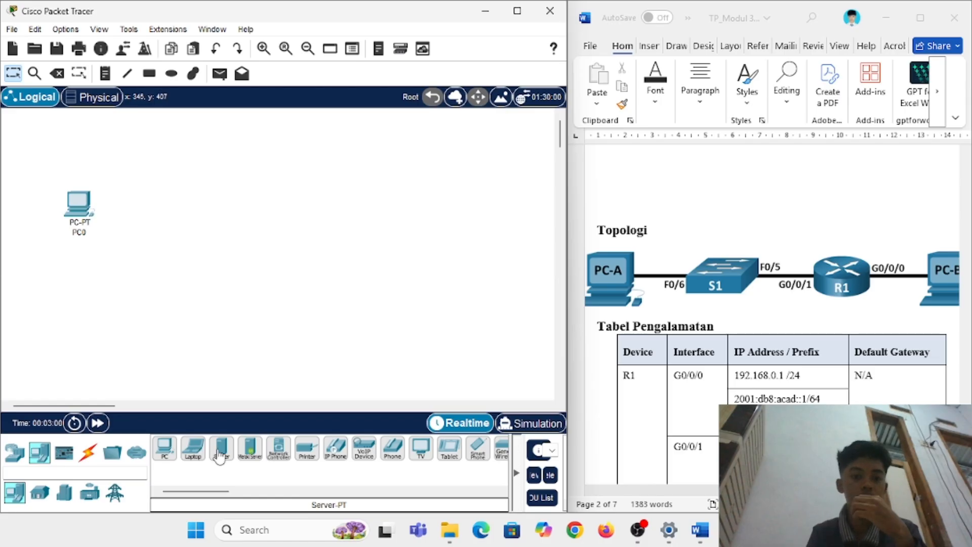
Step: Place an ISR4321 router on the workspace
{"action": "left_click", "coordinate": [17, 454]}
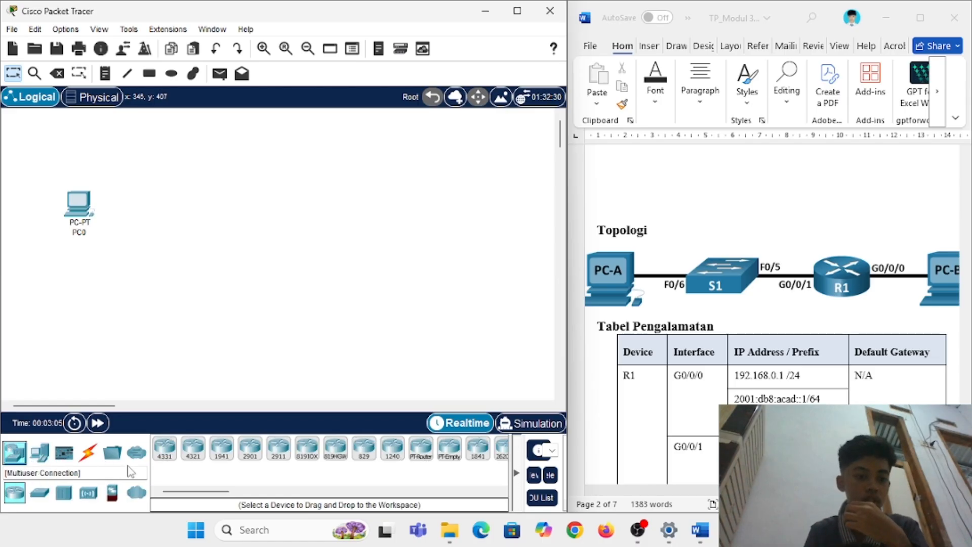
{"action": "left_click", "coordinate": [199, 456]}
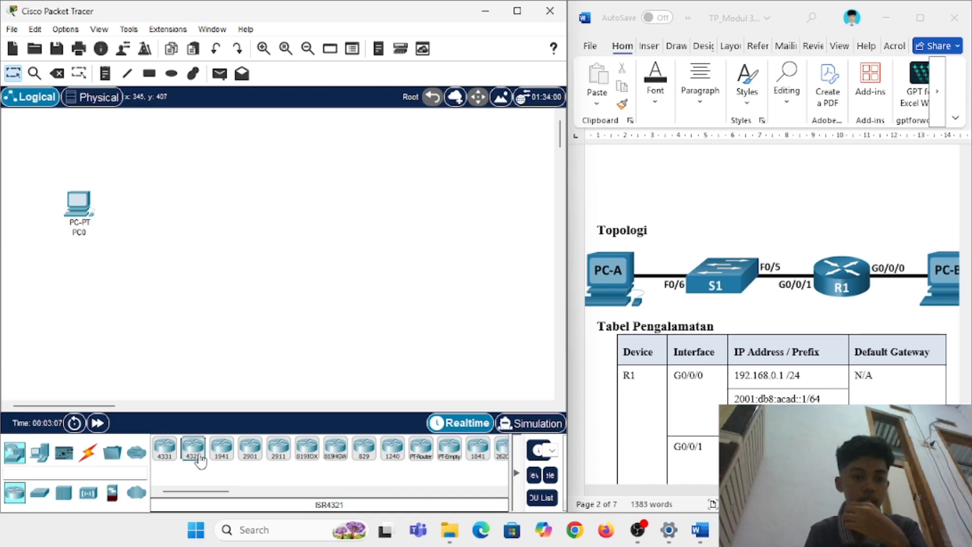
{"action": "left_click", "coordinate": [204, 209]}
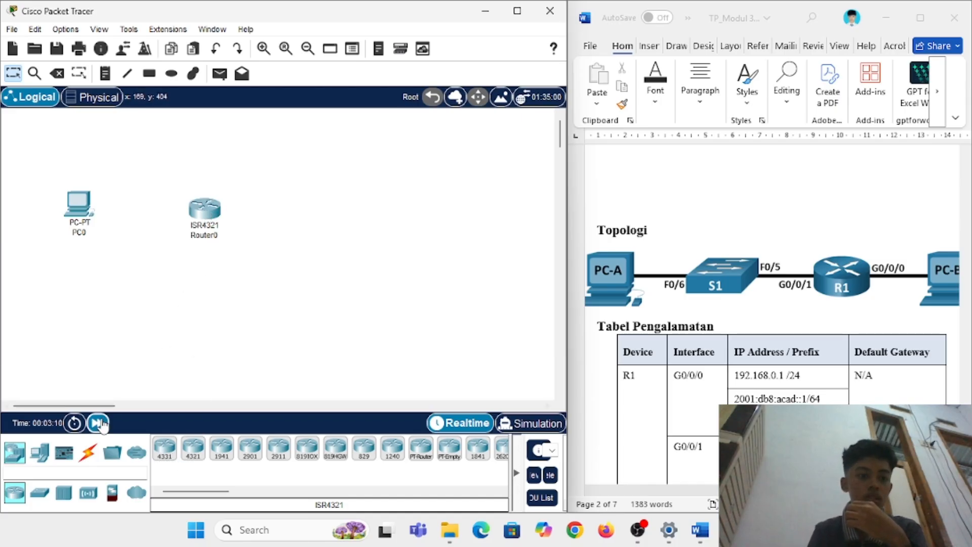
Step: Add a 2960 switch to the right of the router
{"action": "left_click", "coordinate": [41, 493]}
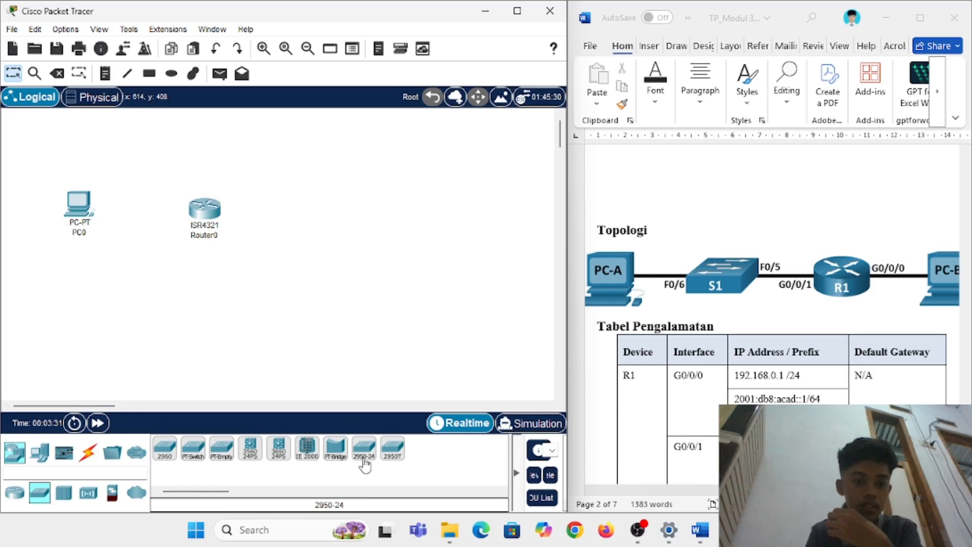
{"action": "scroll", "coordinate": [641, 403], "scroll_direction": "down", "scroll_amount": 5}
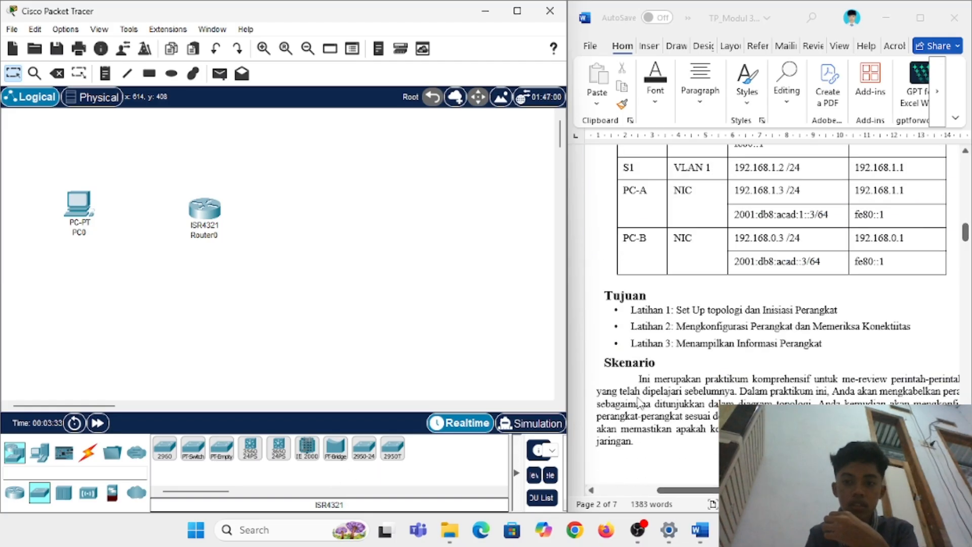
{"action": "scroll", "coordinate": [640, 402], "scroll_direction": "up", "scroll_amount": 4}
{"action": "scroll", "coordinate": [641, 402], "scroll_direction": "down", "scroll_amount": 10}
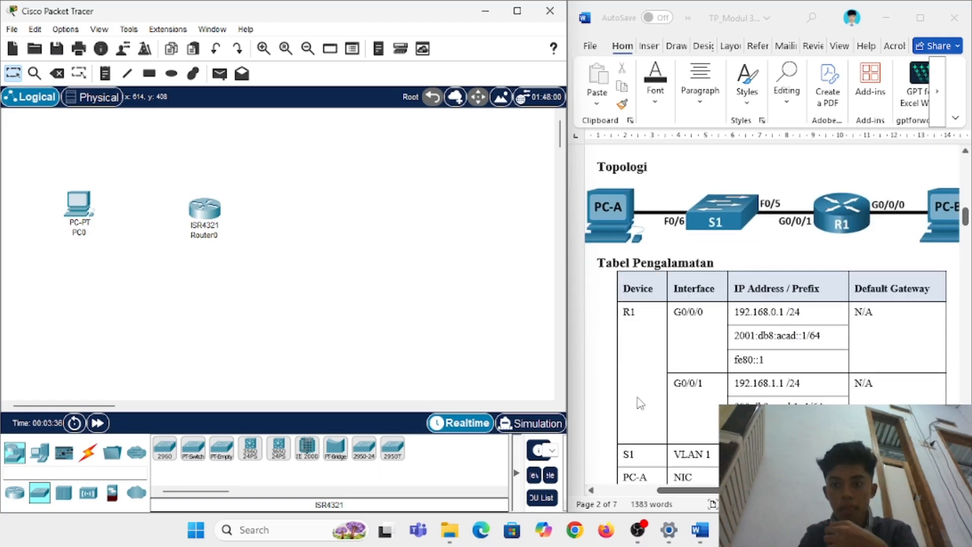
{"action": "scroll", "coordinate": [640, 402], "scroll_direction": "down", "scroll_amount": 1}
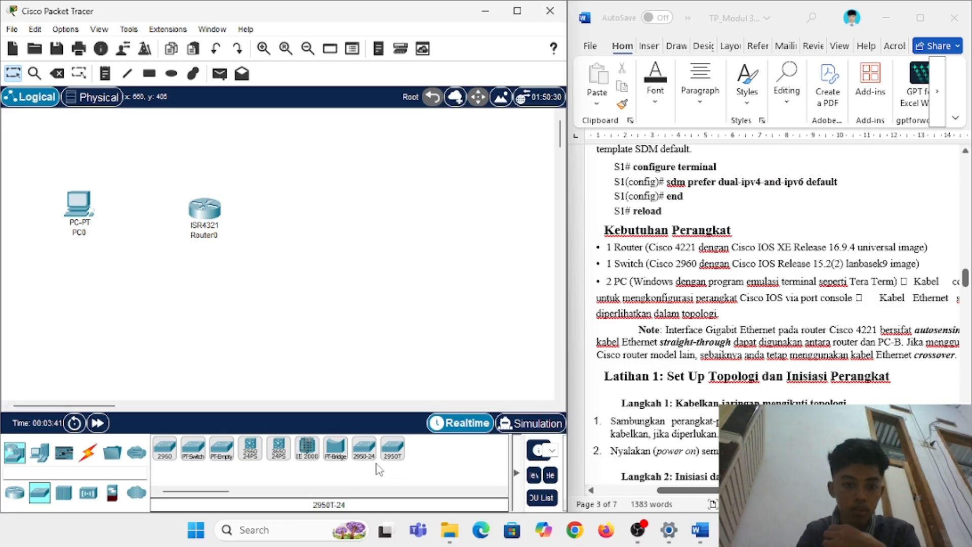
{"action": "left_click", "coordinate": [165, 448]}
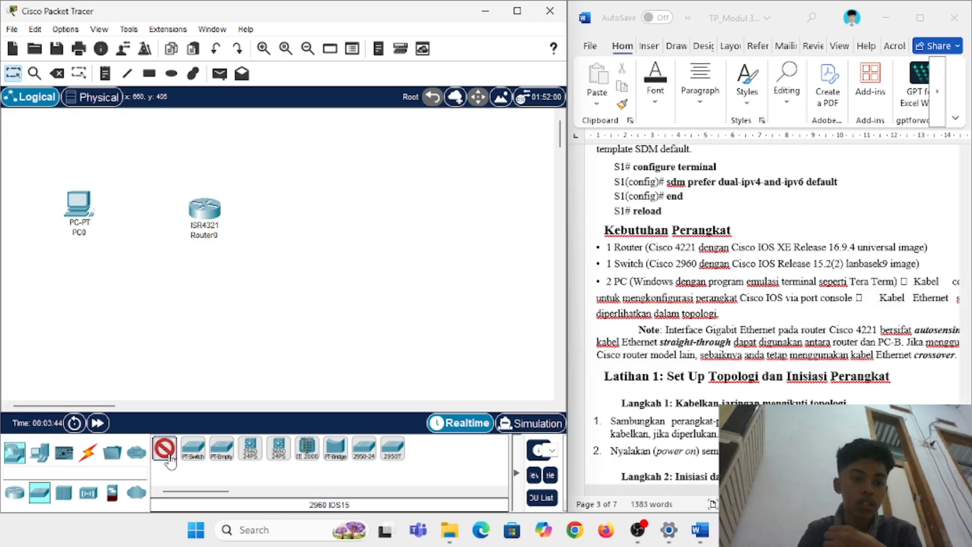
{"action": "left_click", "coordinate": [349, 216]}
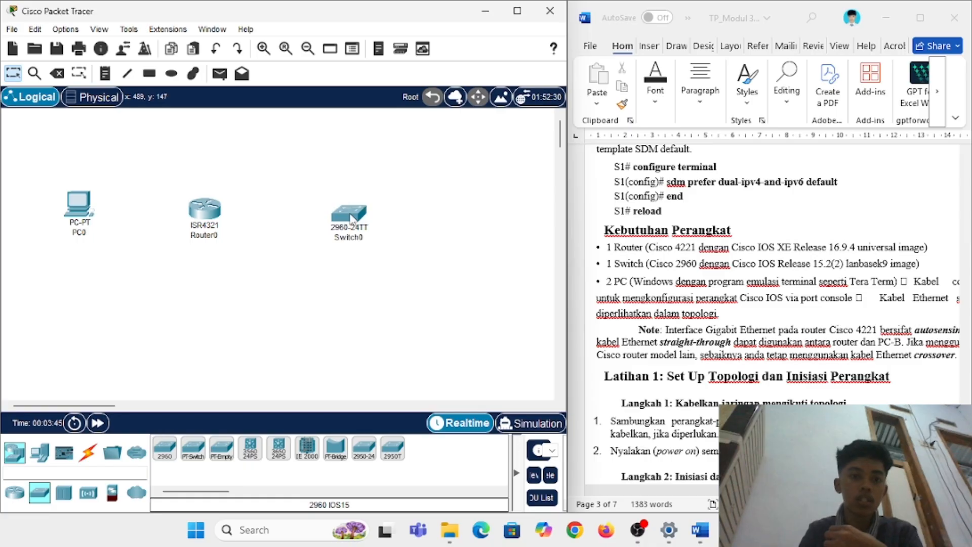
Step: Place a second generic PC to the right of the switch
{"action": "left_click", "coordinate": [41, 453]}
{"action": "left_click", "coordinate": [165, 447]}
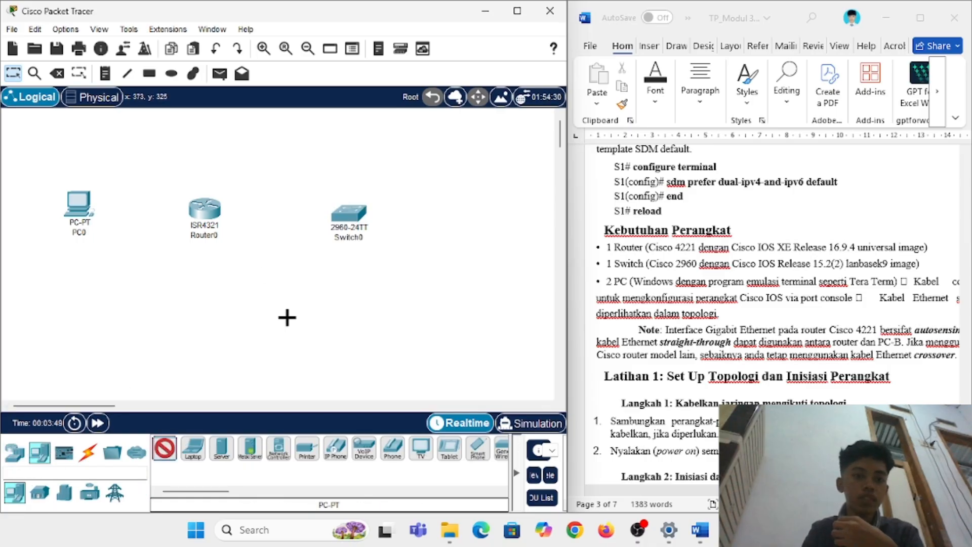
{"action": "left_click", "coordinate": [443, 202]}
{"action": "scroll", "coordinate": [690, 255], "scroll_direction": "up", "scroll_amount": 15}
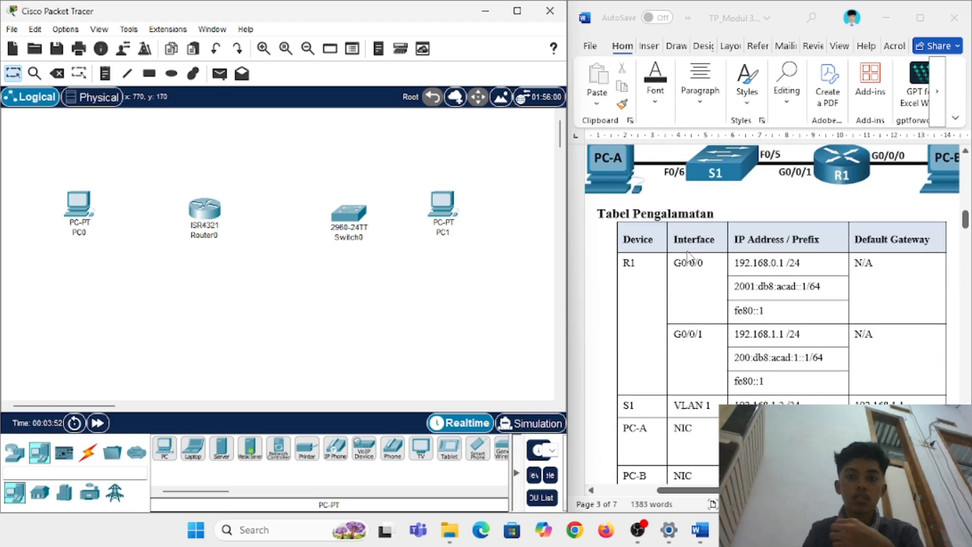
Step: Rename the two PCs to PC-A and PC-B
{"action": "left_click", "coordinate": [73, 236]}
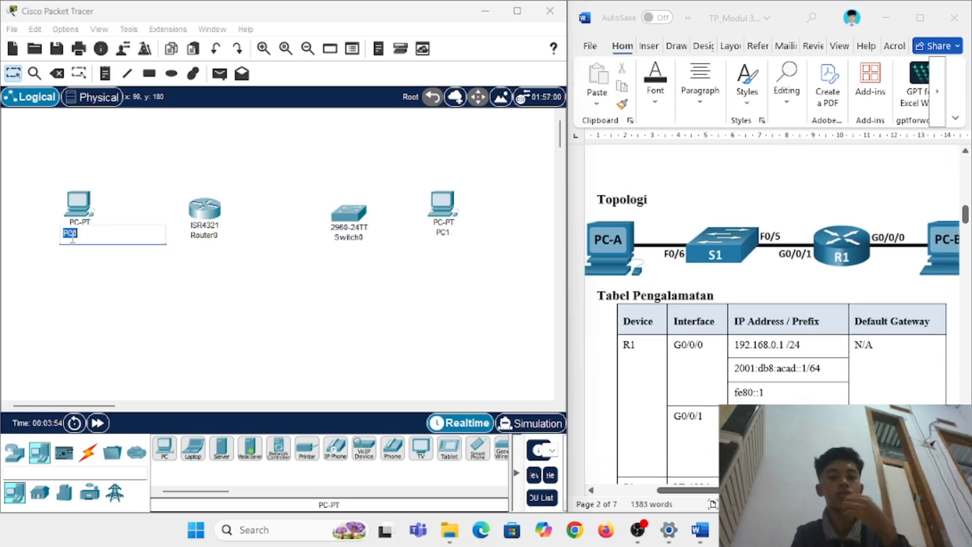
{"action": "type", "text": "PC-"}
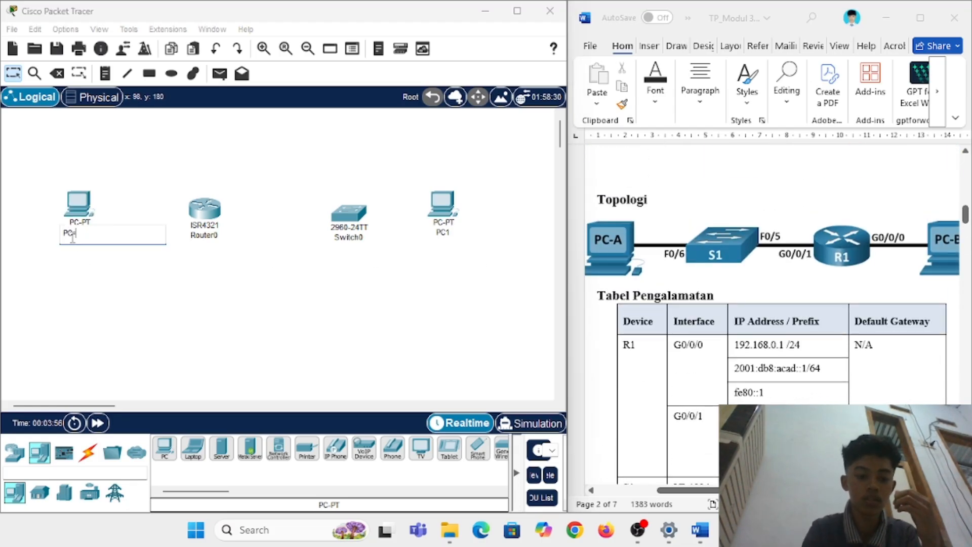
{"action": "type", "text": "A"}
{"action": "key", "text": "Return"}
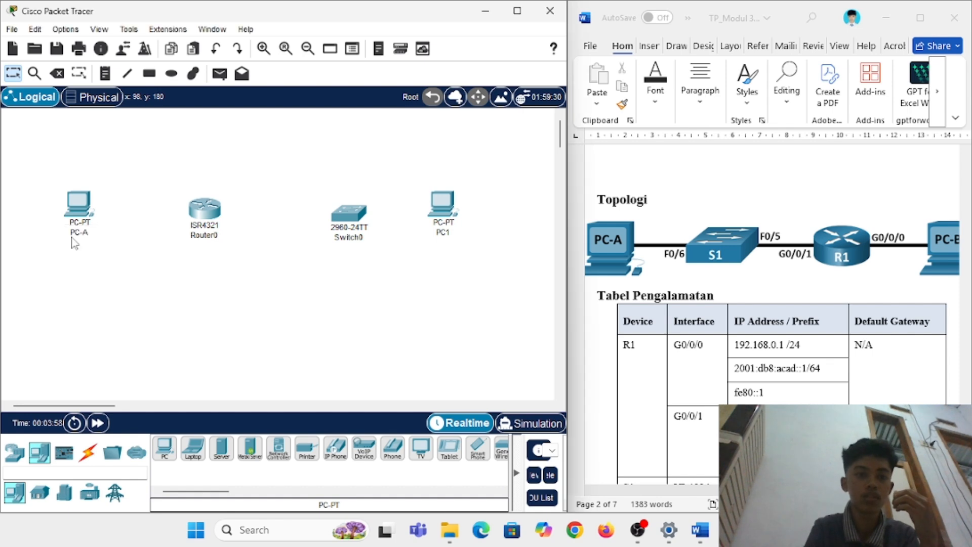
{"action": "left_click", "coordinate": [446, 233]}
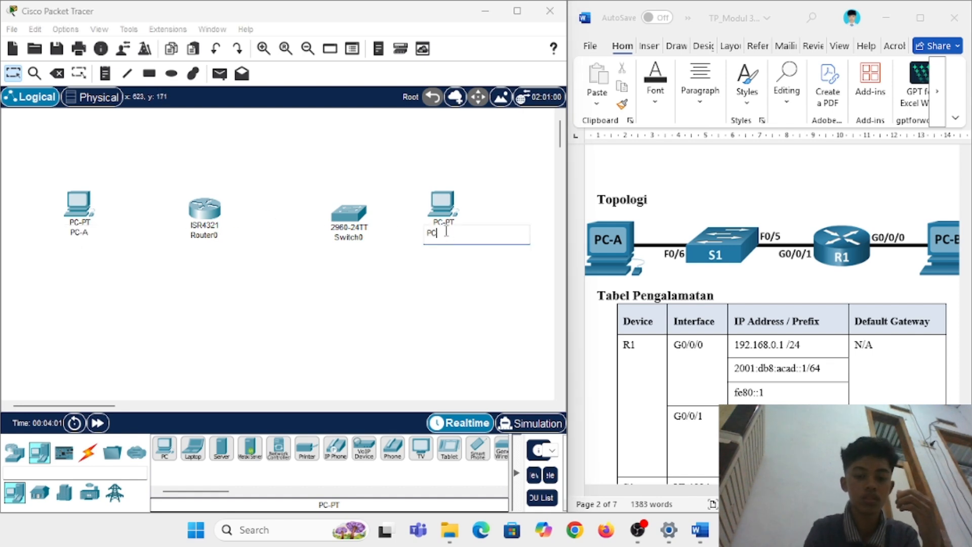
{"action": "type", "text": "PC-A"}
{"action": "key", "text": "Return"}
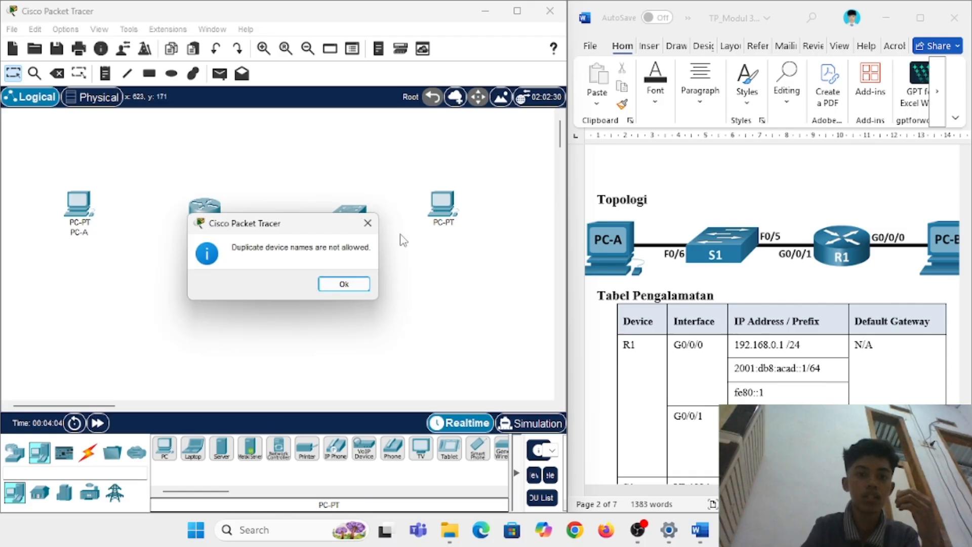
{"action": "left_click", "coordinate": [370, 221]}
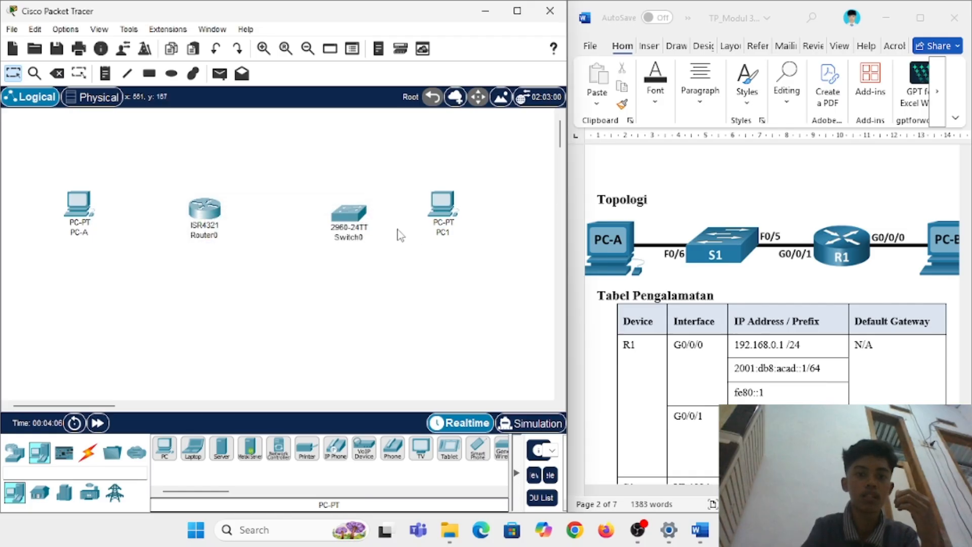
{"action": "left_click", "coordinate": [444, 232]}
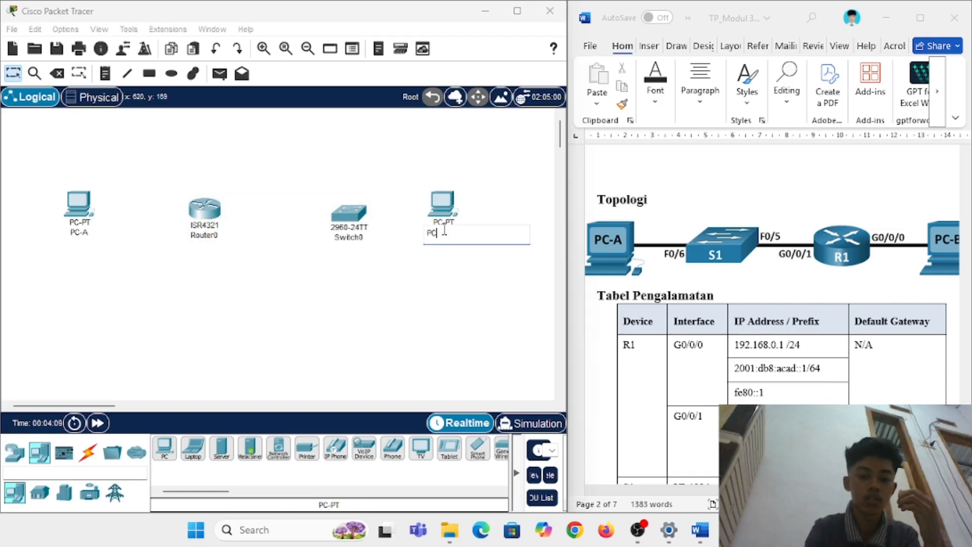
{"action": "type", "text": "PC-B"}
{"action": "key", "text": "Return"}
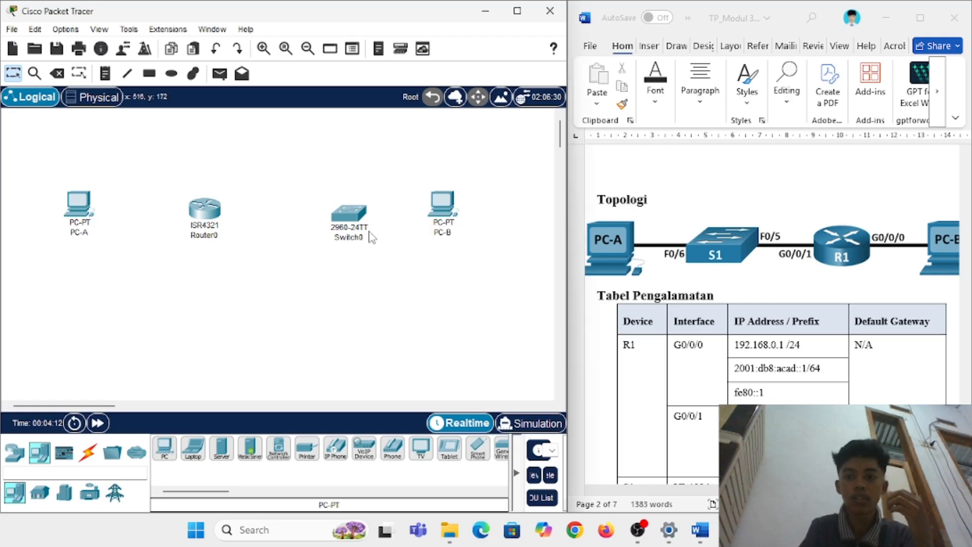
Step: Rename the switch S1 and the router R1, then swap their positions to match the topology
{"action": "left_click", "coordinate": [354, 236]}
{"action": "key", "text": "BackSpace"}
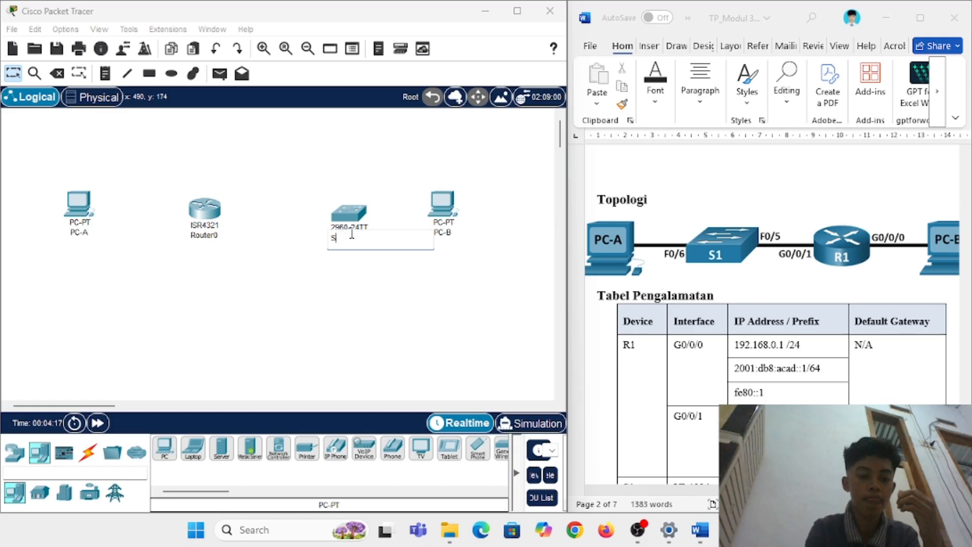
{"action": "key", "text": "Return"}
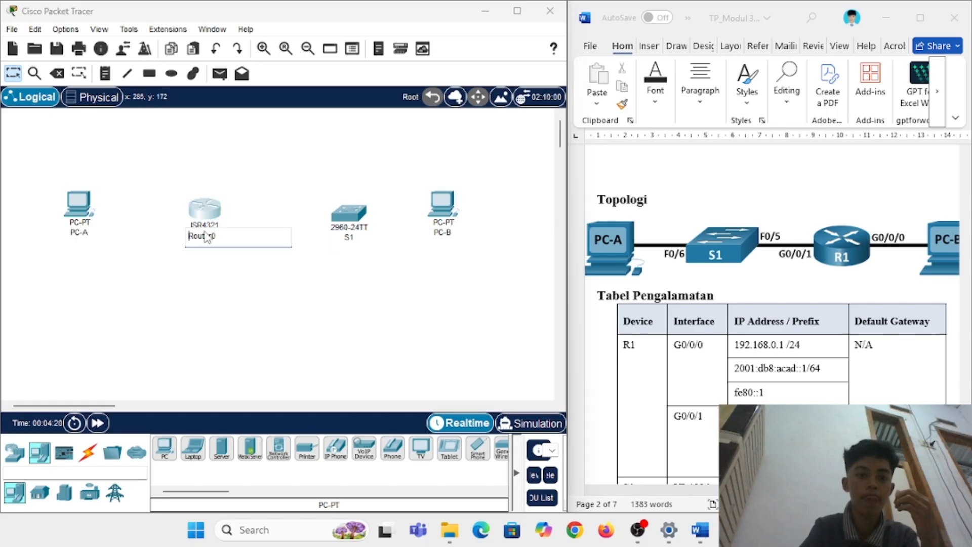
{"action": "left_click", "coordinate": [206, 234]}
{"action": "key", "text": "BackSpace"}
{"action": "type", "text": "R"}
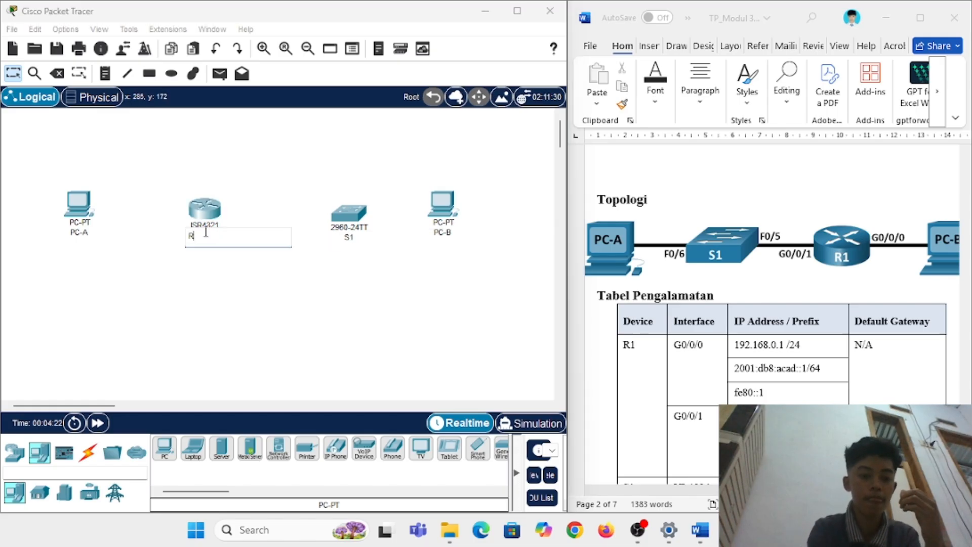
{"action": "type", "text": "1"}
{"action": "key", "text": "Return"}
{"action": "mouse_move", "coordinate": [353, 230]}
{"action": "left_mouse_down"}
{"action": "mouse_move", "coordinate": [205, 222]}
{"action": "mouse_move", "coordinate": [203, 213]}
{"action": "mouse_move", "coordinate": [338, 222]}
{"action": "left_mouse_up"}
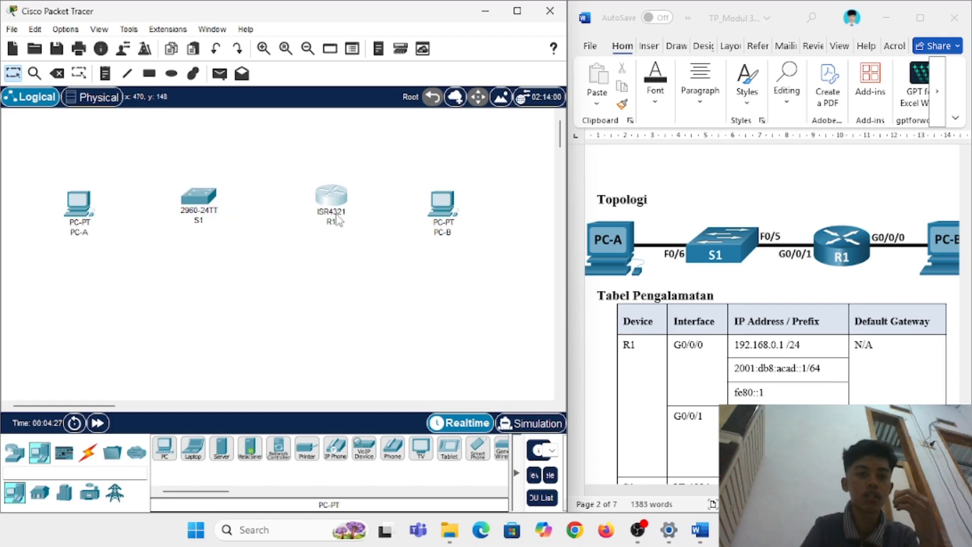
{"action": "left_click_drag", "start_coordinate": [205, 206], "coordinate": [221, 215]}
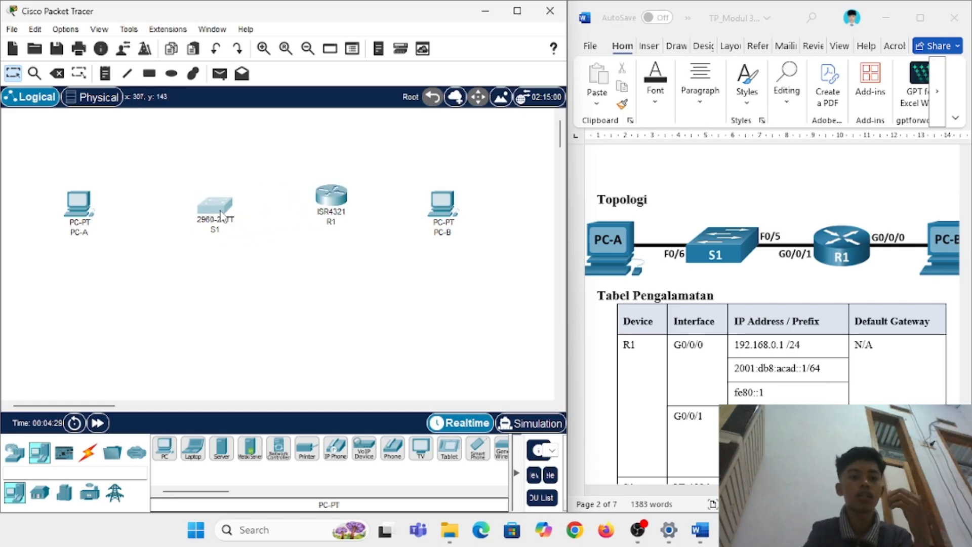
Step: Cable PC-A's FastEthernet0 to S1's FastEthernet0/6 with a copper straight-through link
{"action": "left_click", "coordinate": [87, 455]}
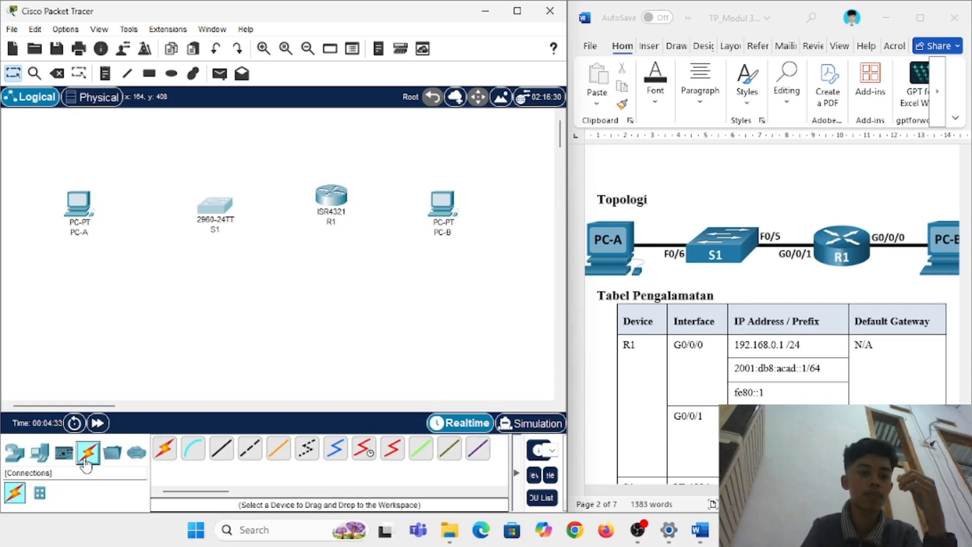
{"action": "left_click", "coordinate": [223, 453]}
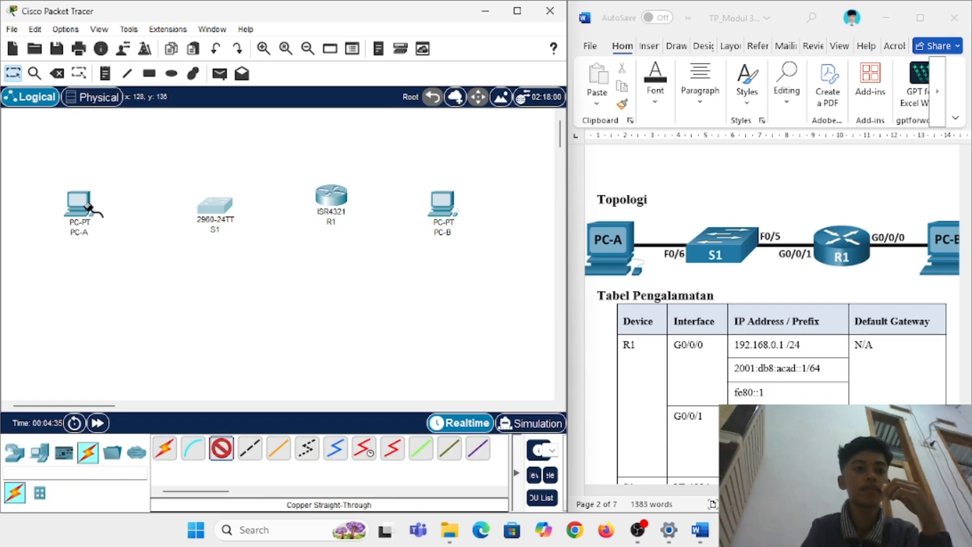
{"action": "left_click", "coordinate": [81, 206]}
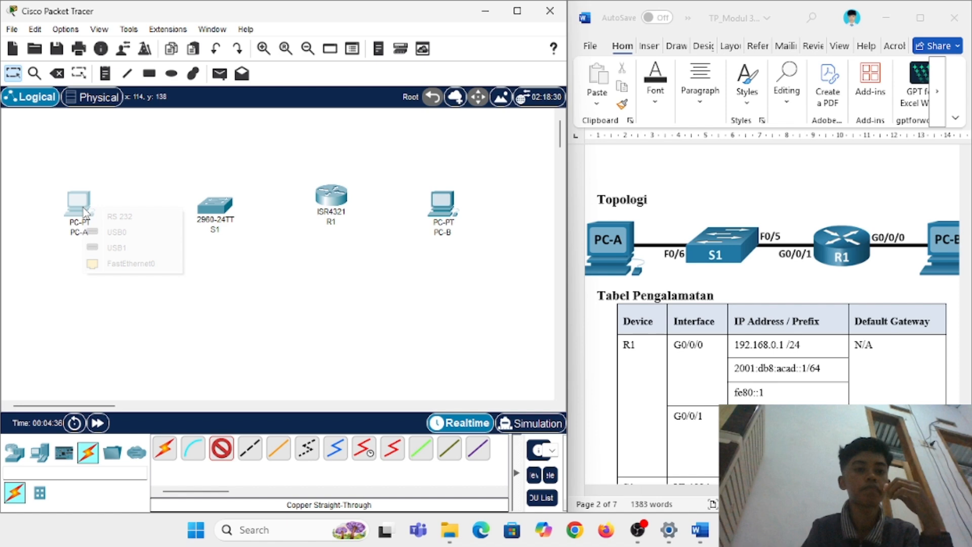
{"action": "left_click", "coordinate": [152, 264]}
{"action": "left_click", "coordinate": [225, 211]}
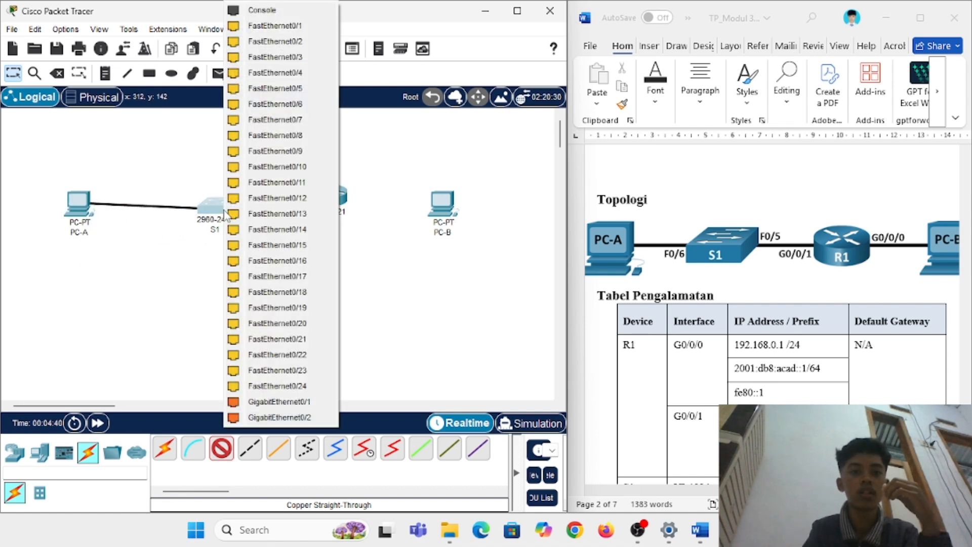
{"action": "left_click", "coordinate": [280, 105]}
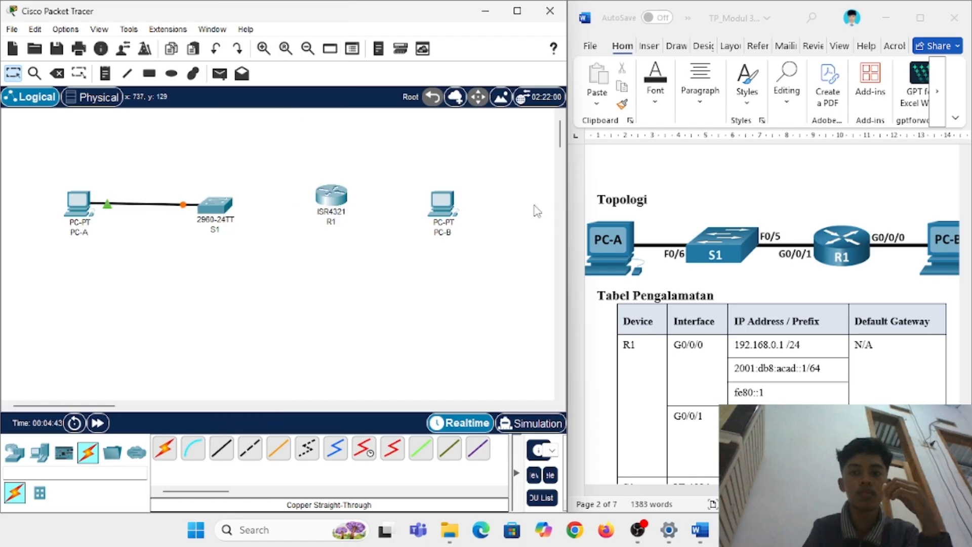
{"action": "scroll", "coordinate": [747, 257], "scroll_direction": "right", "scroll_amount": 2}
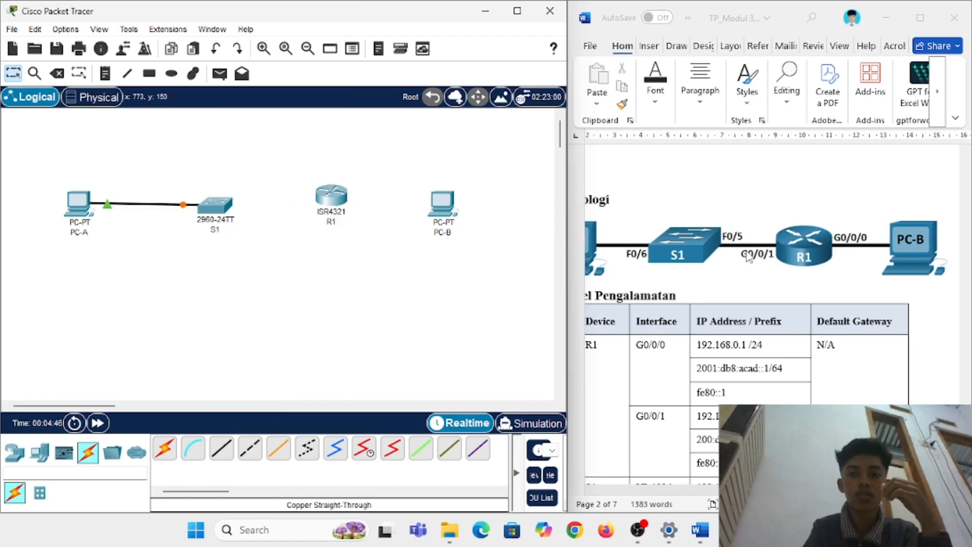
Step: Connect S1's FastEthernet0/5 to R1's GigabitEthernet0/0/0 with a copper straight-through cable
{"action": "left_click", "coordinate": [221, 449]}
{"action": "left_click", "coordinate": [225, 205]}
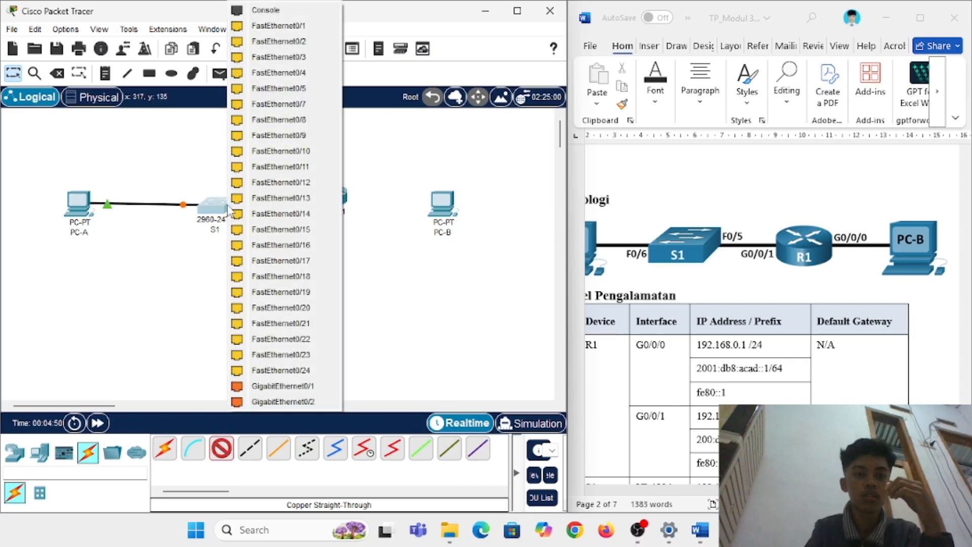
{"action": "left_click", "coordinate": [287, 88]}
{"action": "left_click", "coordinate": [333, 205]}
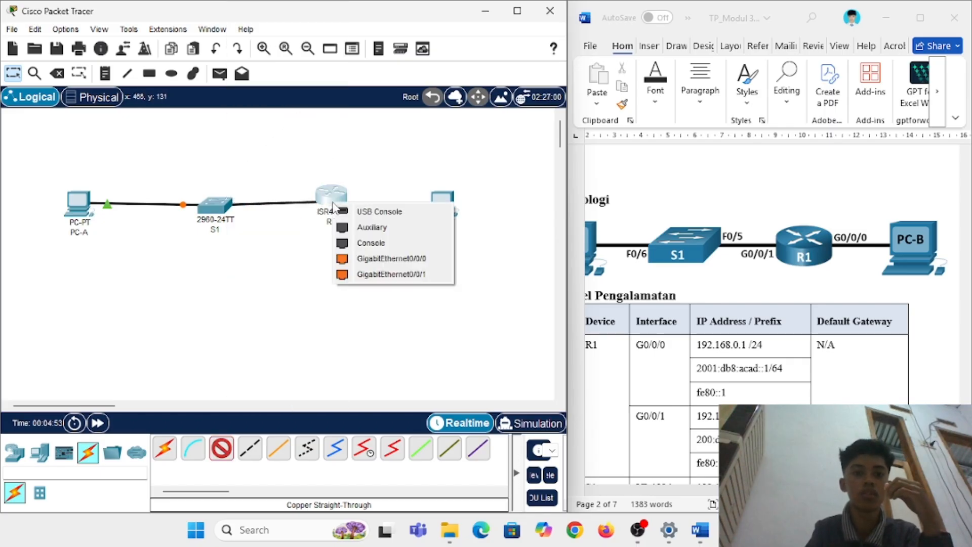
{"action": "left_click", "coordinate": [361, 259]}
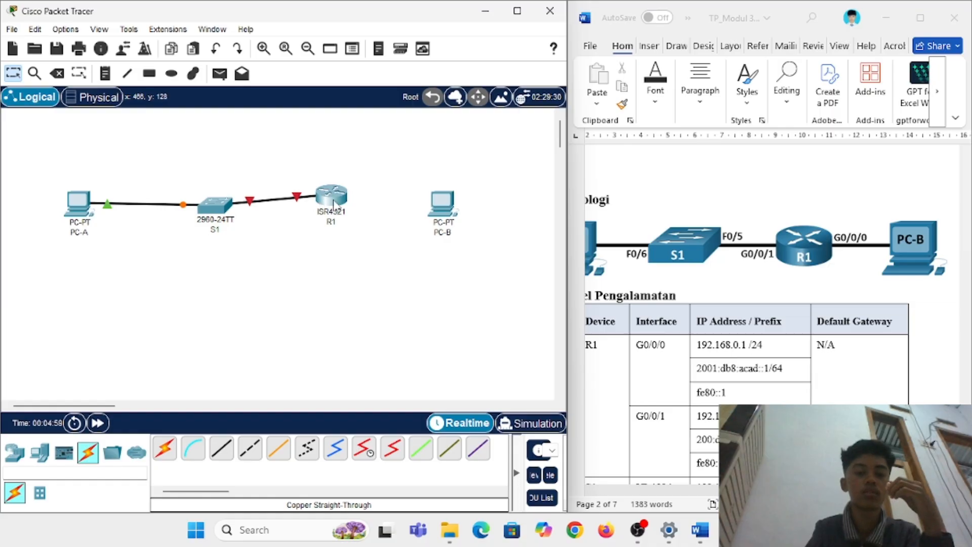
{"action": "left_click", "coordinate": [333, 203]}
Step: Remove the S1–R1 cable, restoring R1 after an accidental deletion
{"action": "left_click", "coordinate": [764, 18]}
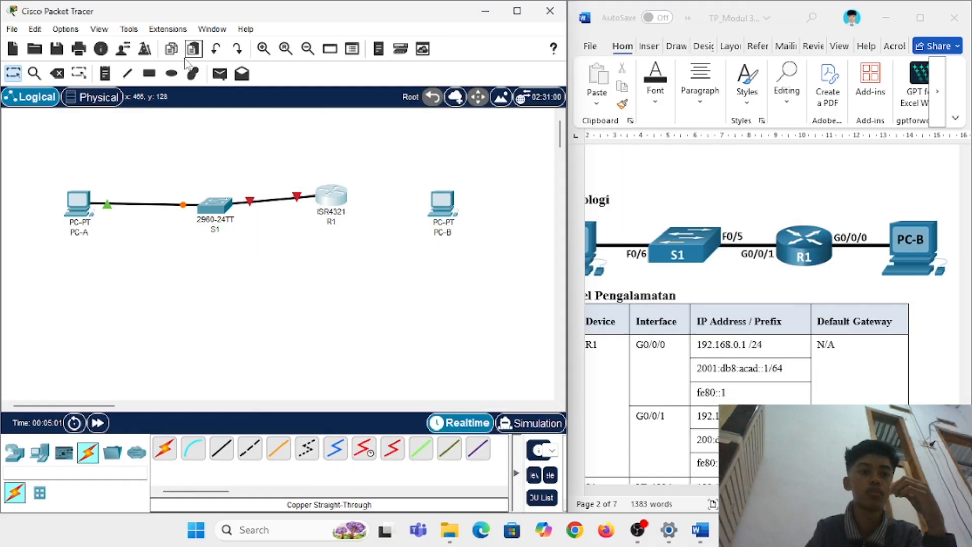
{"action": "key", "text": "Delete"}
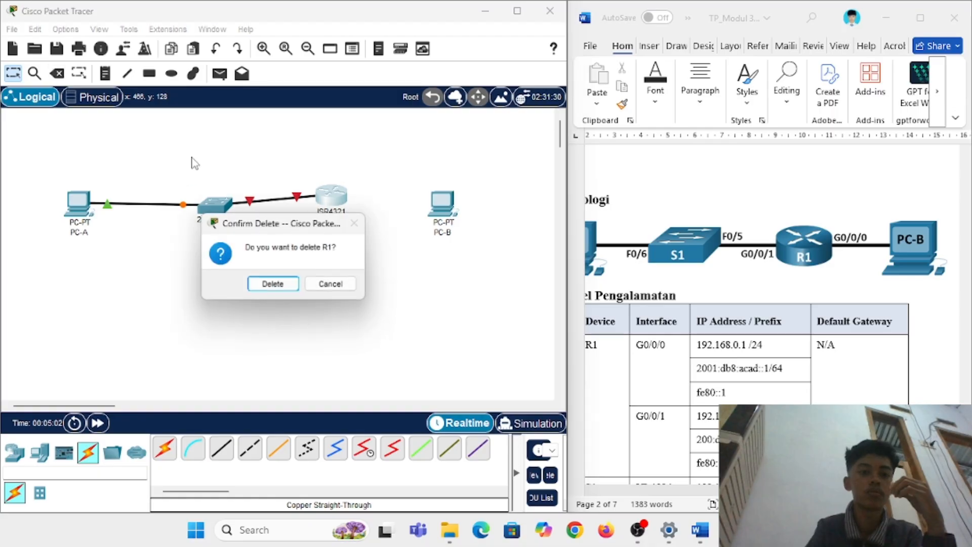
{"action": "left_click", "coordinate": [269, 284]}
{"action": "key", "text": "ctrl+z"}
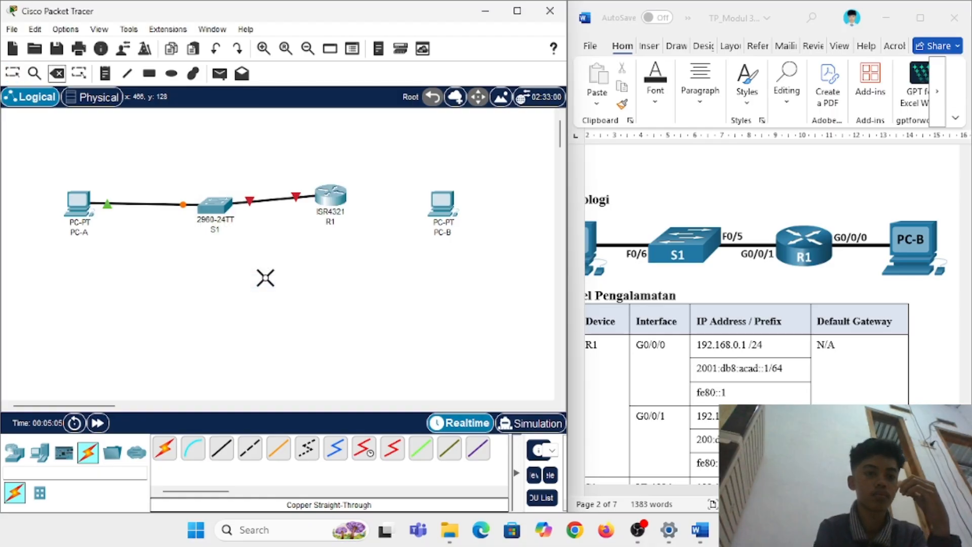
{"action": "left_click", "coordinate": [270, 202]}
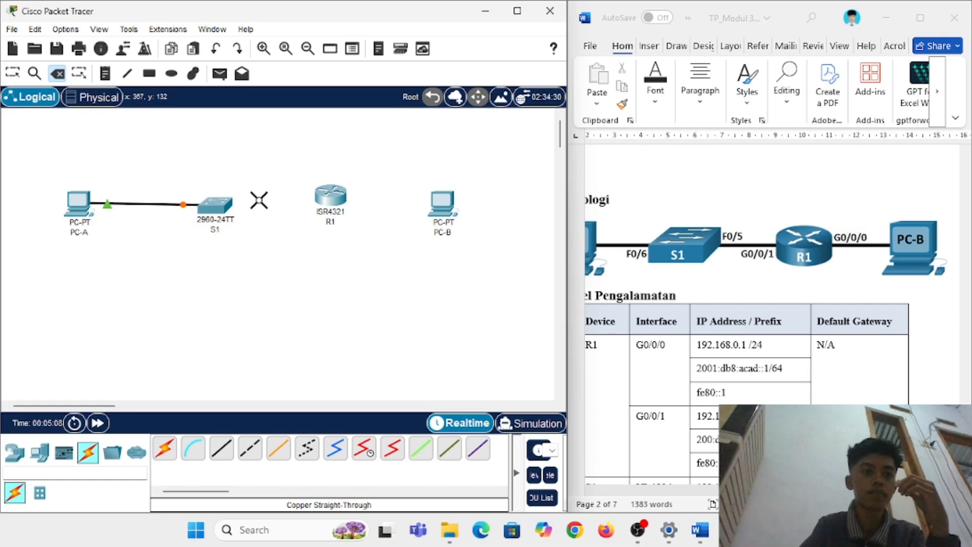
{"action": "left_click", "coordinate": [12, 74]}
Step: Recable S1 to R1's GigabitEthernet0/0/1 with a copper straight-through link
{"action": "left_click", "coordinate": [221, 448]}
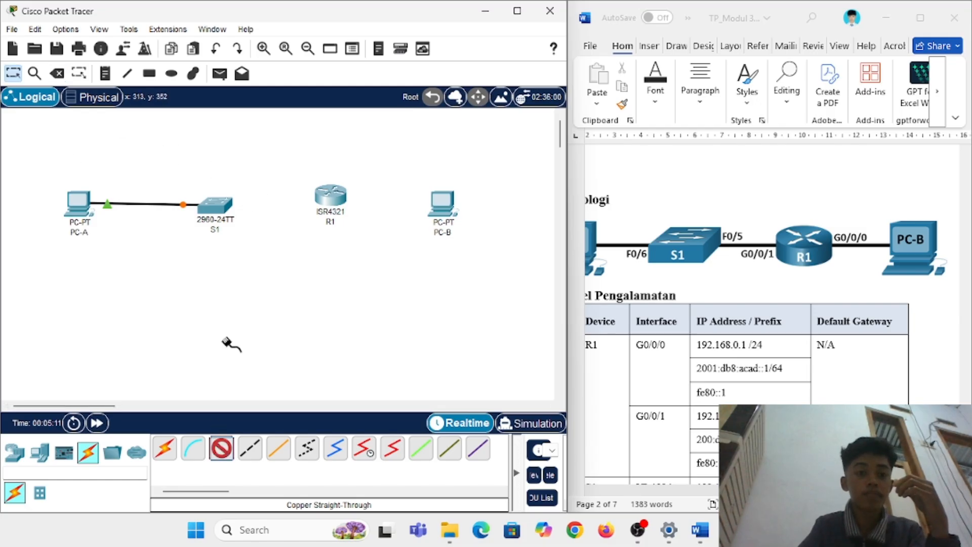
{"action": "left_click", "coordinate": [219, 205]}
{"action": "left_click", "coordinate": [287, 97]}
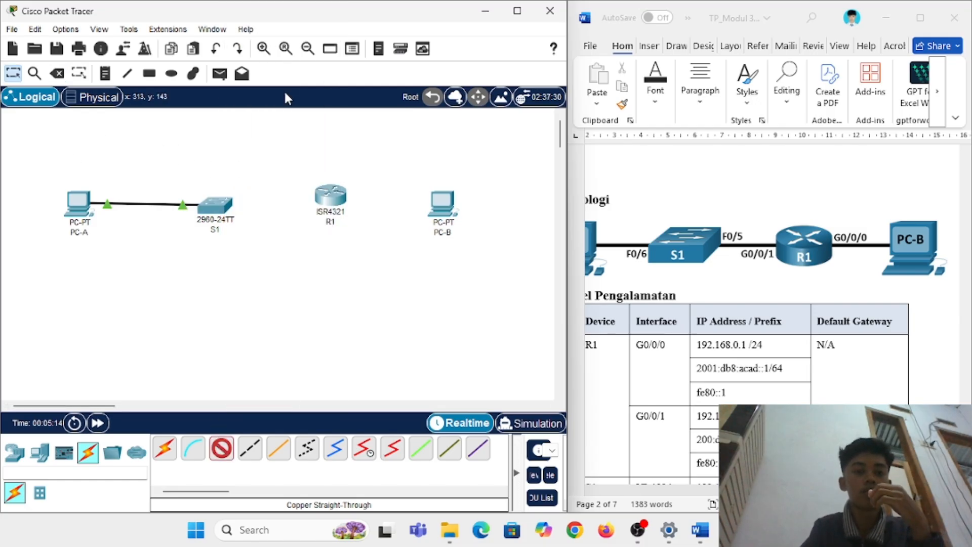
{"action": "left_click", "coordinate": [337, 202]}
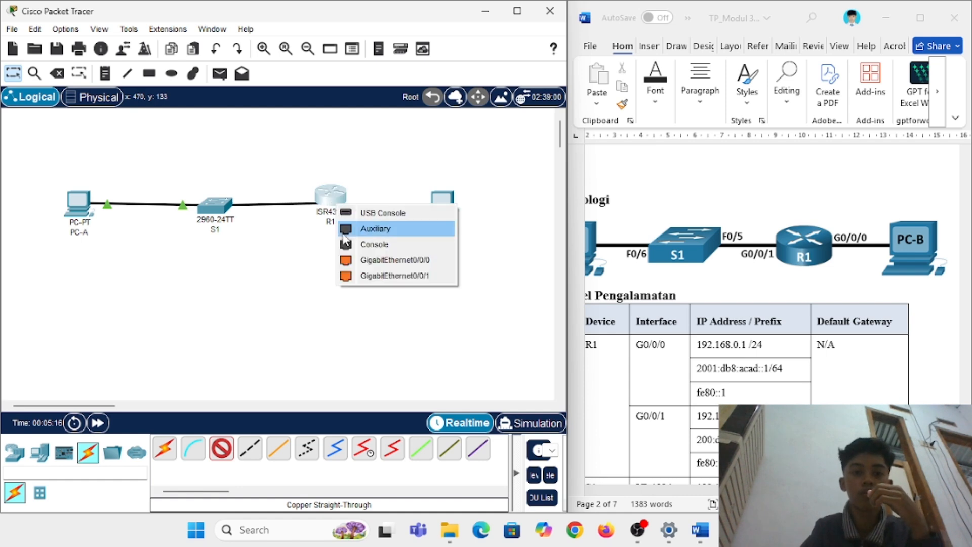
{"action": "left_click", "coordinate": [349, 278]}
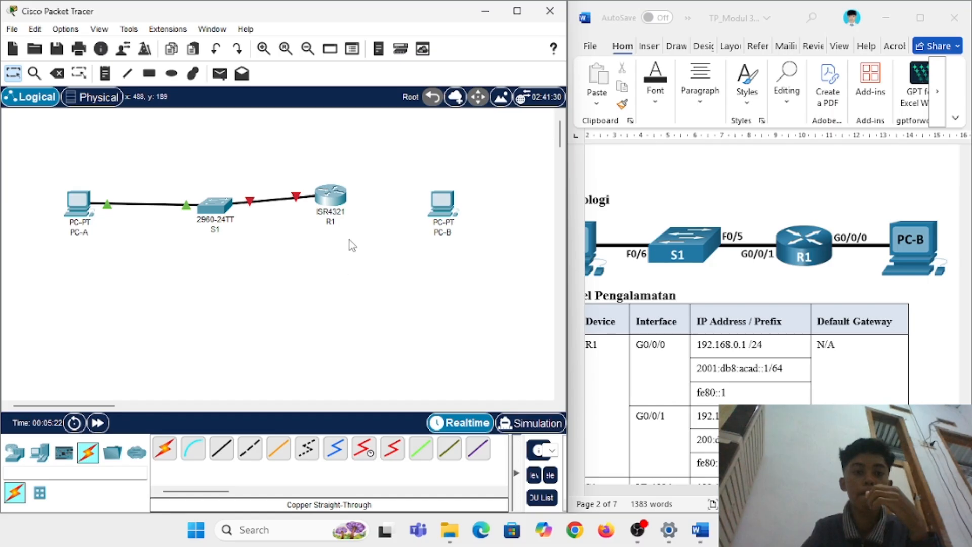
{"action": "left_click_drag", "start_coordinate": [347, 211], "coordinate": [354, 219]}
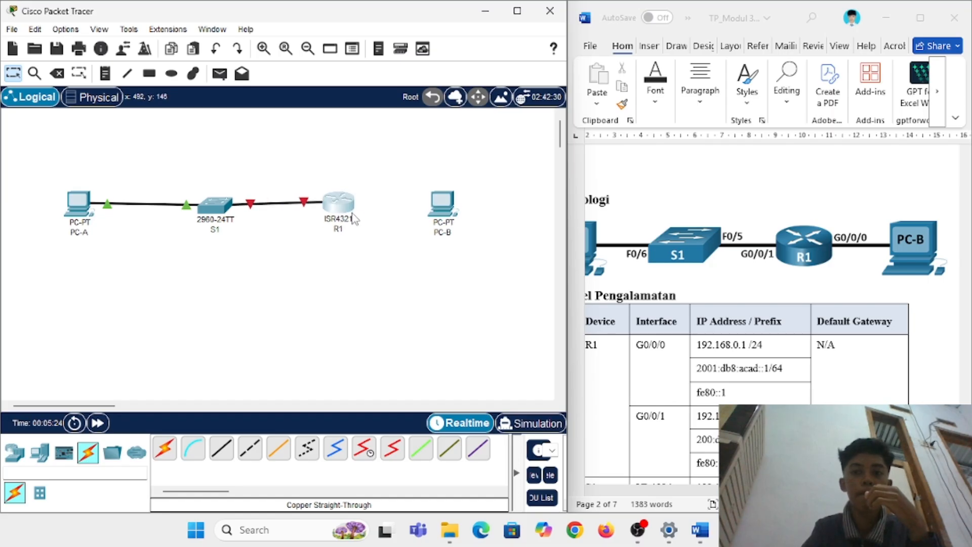
Step: Connect PC-B's FastEthernet0 to R1's GigabitEthernet0/0/0 with a copper straight-through cable
{"action": "left_click", "coordinate": [221, 448]}
{"action": "left_click", "coordinate": [451, 210]}
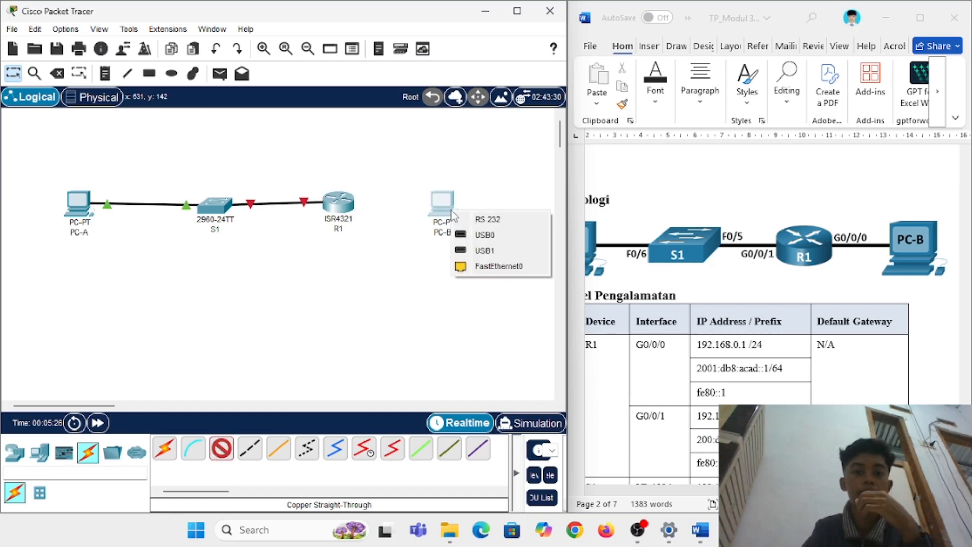
{"action": "left_click", "coordinate": [461, 267]}
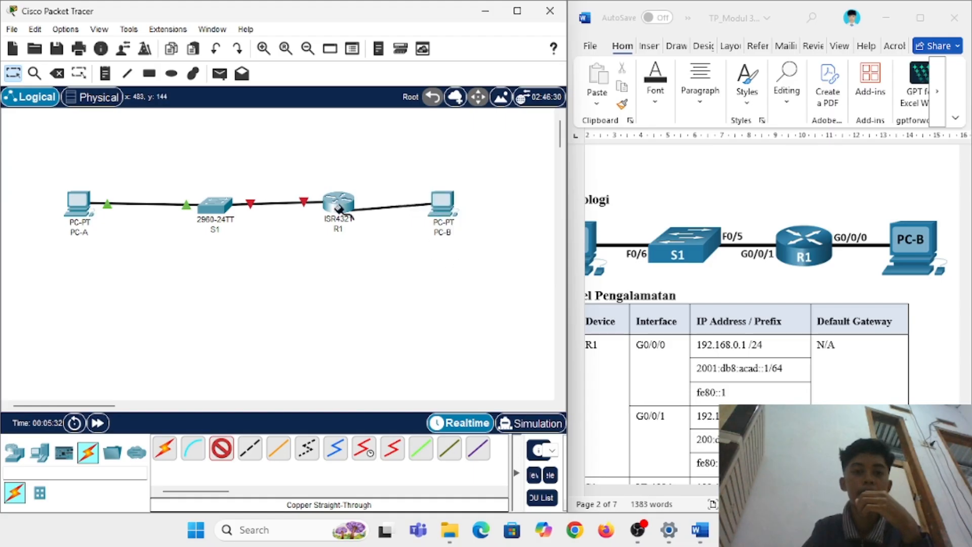
{"action": "left_click", "coordinate": [325, 205]}
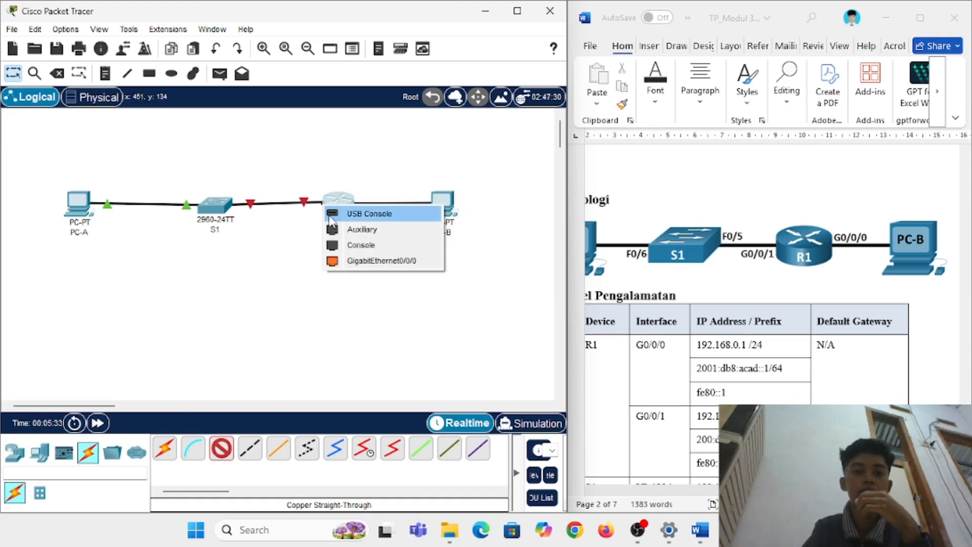
{"action": "left_click", "coordinate": [362, 268]}
{"action": "scroll", "coordinate": [799, 276], "scroll_direction": "down", "scroll_amount": 5}
{"action": "scroll", "coordinate": [798, 277], "scroll_direction": "left", "scroll_amount": 2}
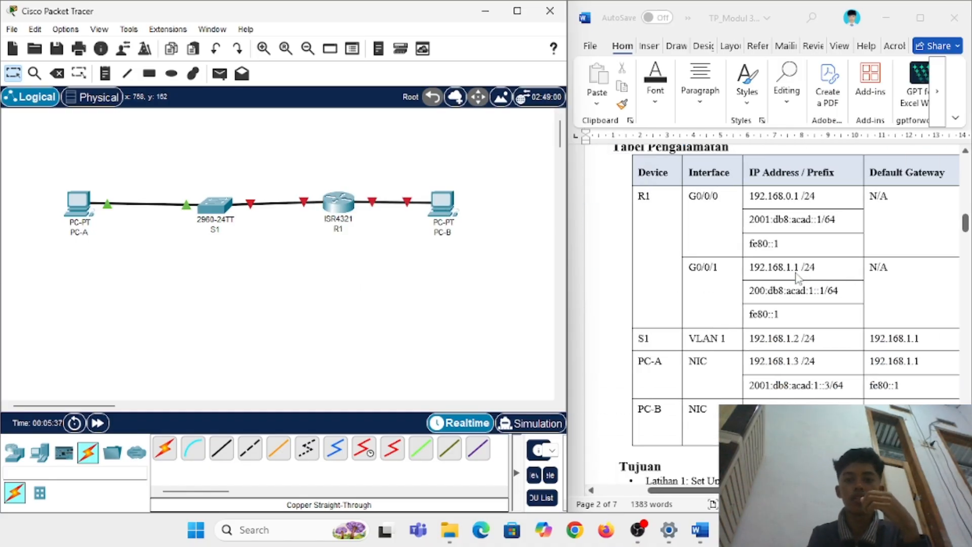
{"action": "scroll", "coordinate": [798, 278], "scroll_direction": "down", "scroll_amount": 10}
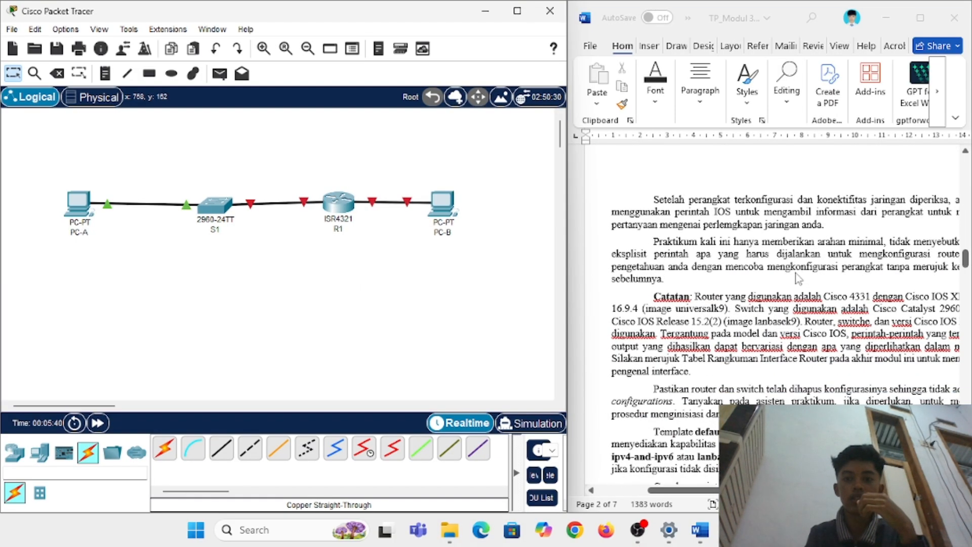
Step: Maximize the TP_Modul 3 document and scroll to the Topologi diagram and Tabel Pengalamatan
{"action": "scroll", "coordinate": [799, 277], "scroll_direction": "right", "scroll_amount": 2}
{"action": "left_click", "coordinate": [927, 25]}
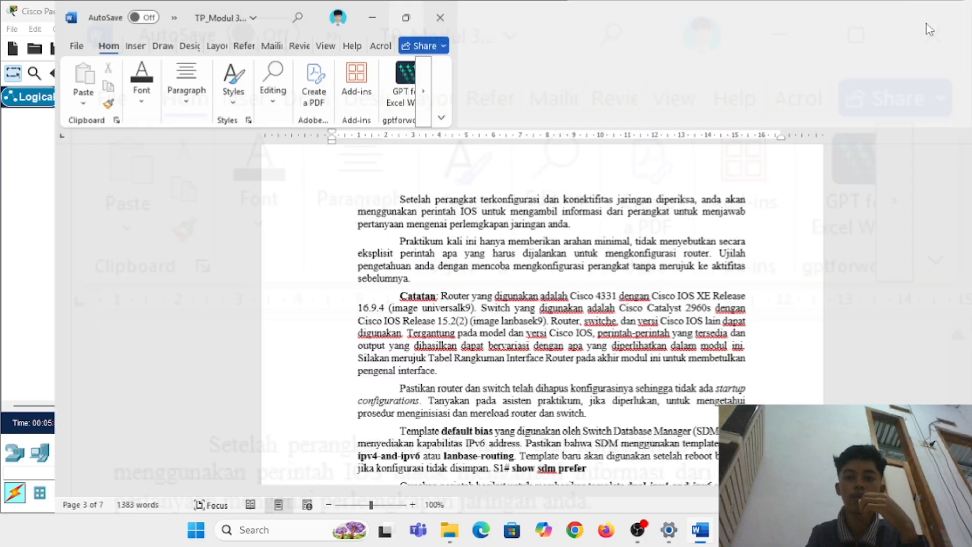
{"action": "scroll", "coordinate": [511, 317], "scroll_direction": "up", "scroll_amount": 6}
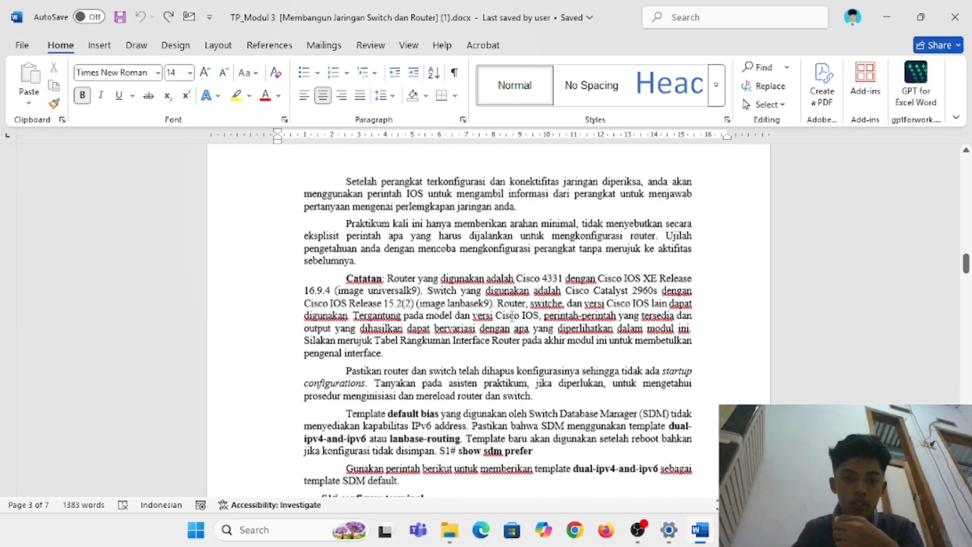
{"action": "scroll", "coordinate": [512, 317], "scroll_direction": "down", "scroll_amount": 6}
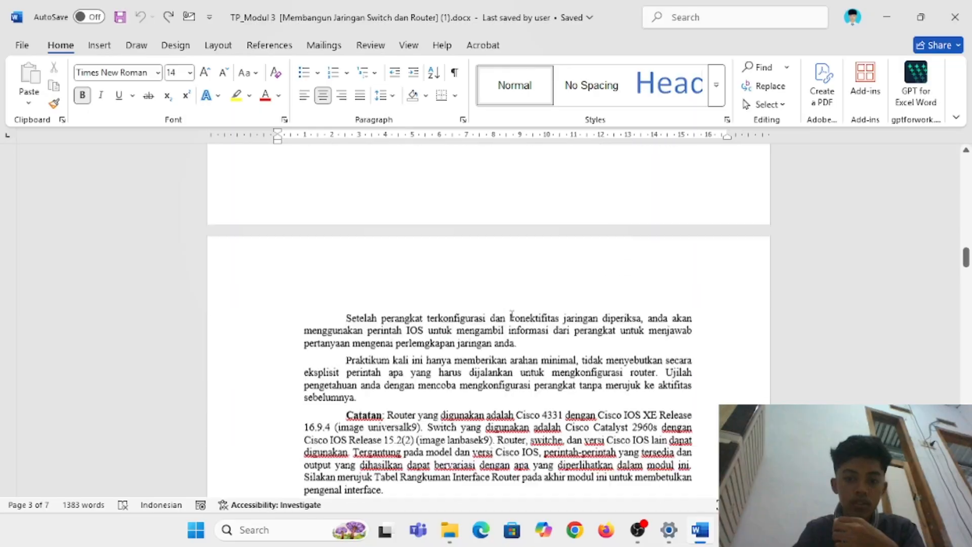
{"action": "scroll", "coordinate": [512, 316], "scroll_direction": "down", "scroll_amount": 5}
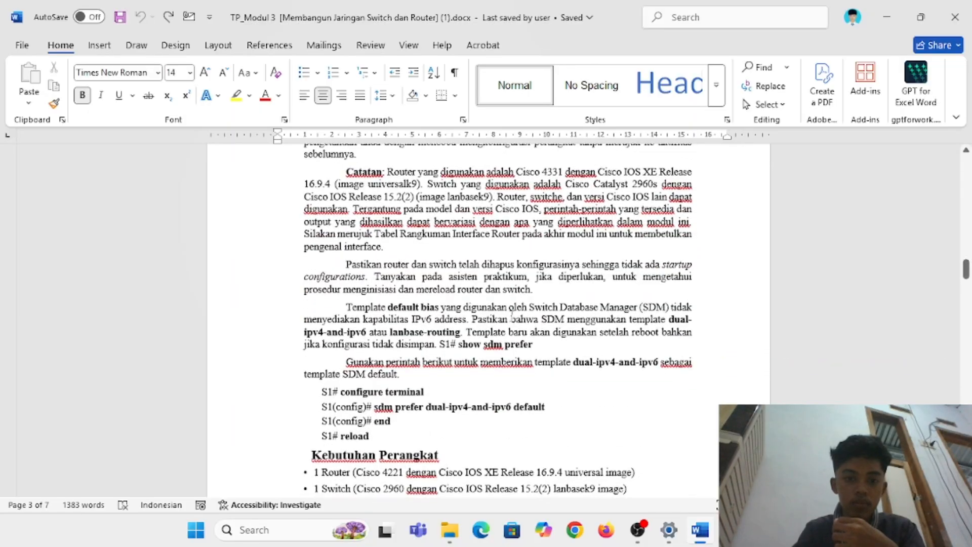
{"action": "scroll", "coordinate": [512, 317], "scroll_direction": "up", "scroll_amount": 3}
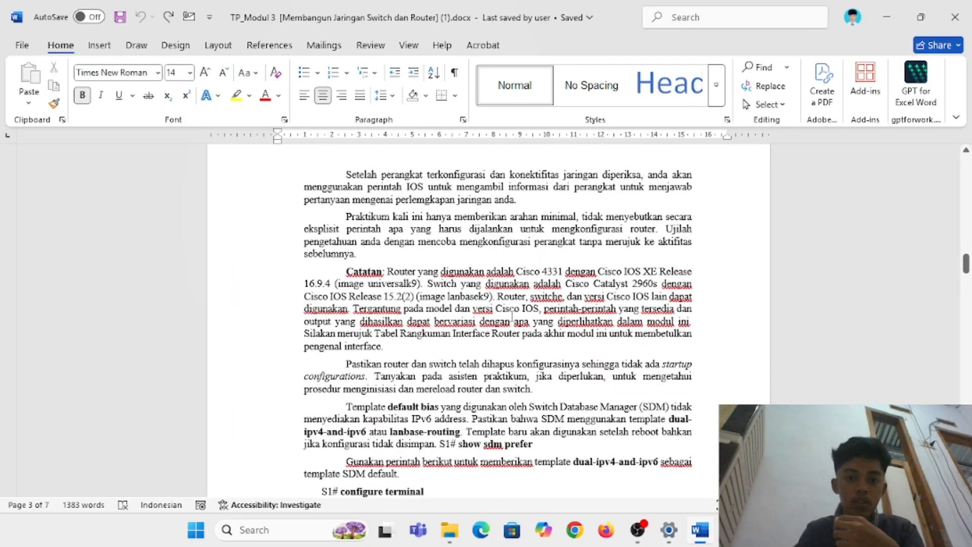
{"action": "scroll", "coordinate": [511, 317], "scroll_direction": "up", "scroll_amount": 15}
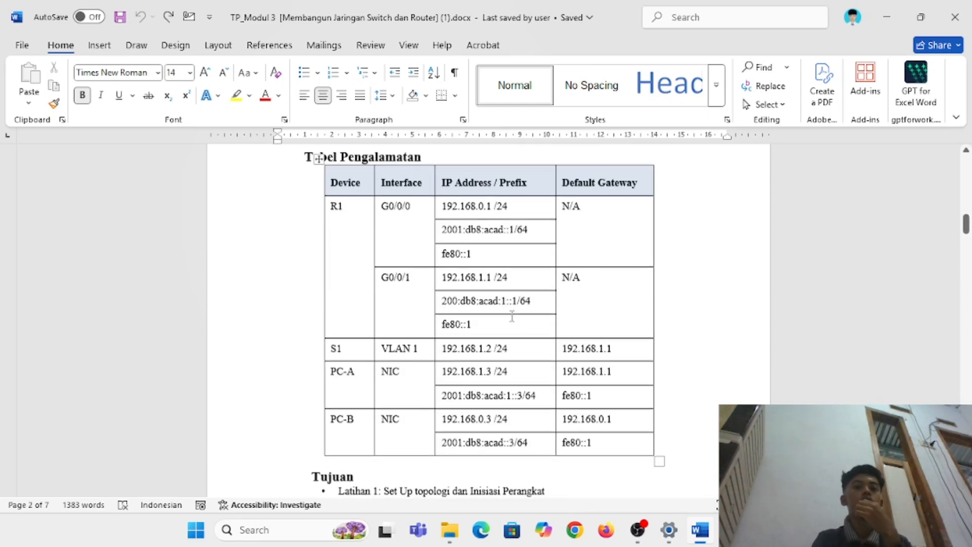
{"action": "scroll", "coordinate": [512, 316], "scroll_direction": "up", "scroll_amount": 2}
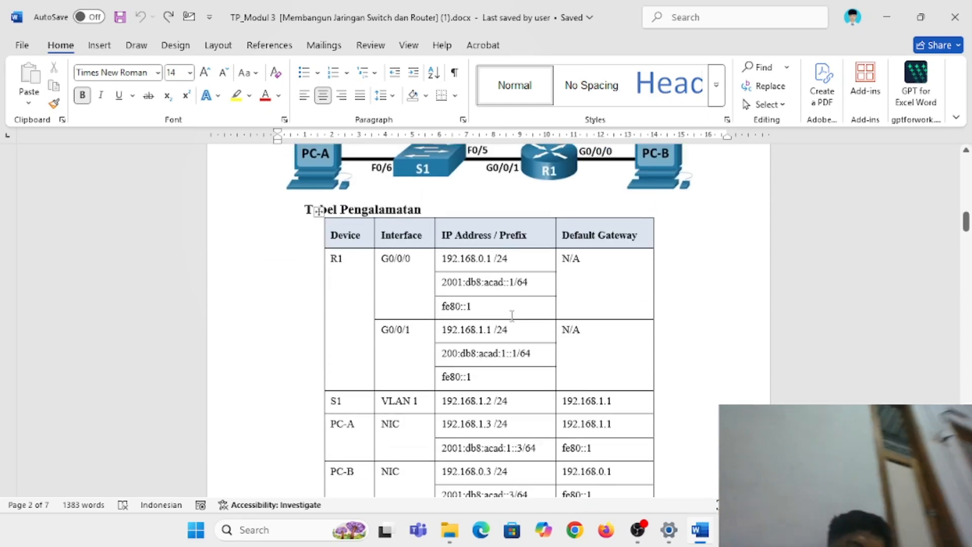
{"action": "scroll", "coordinate": [512, 315], "scroll_direction": "up", "scroll_amount": 2}
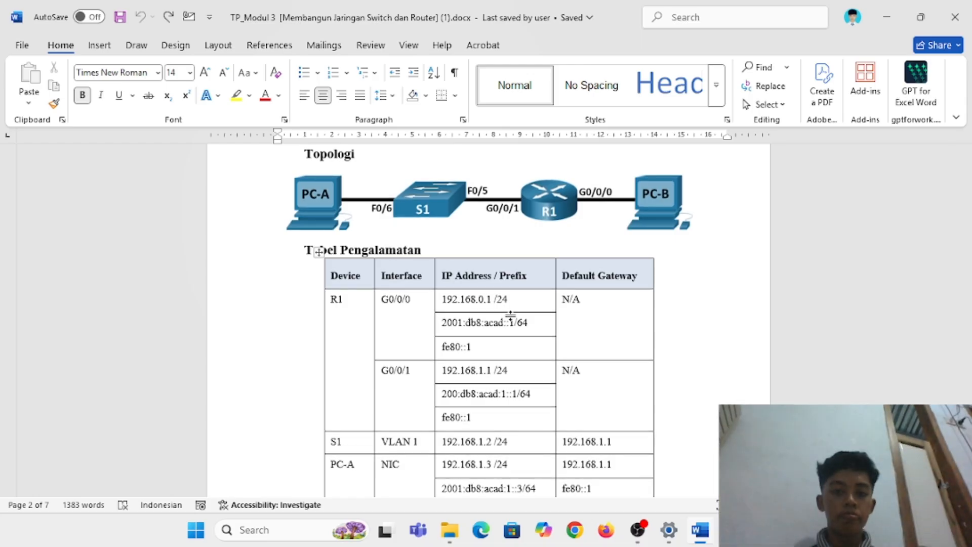
Step: Tile Word beside Packet Tracer and bring up PC-A's static IP Configuration page
{"action": "mouse_move", "coordinate": [925, 20]}
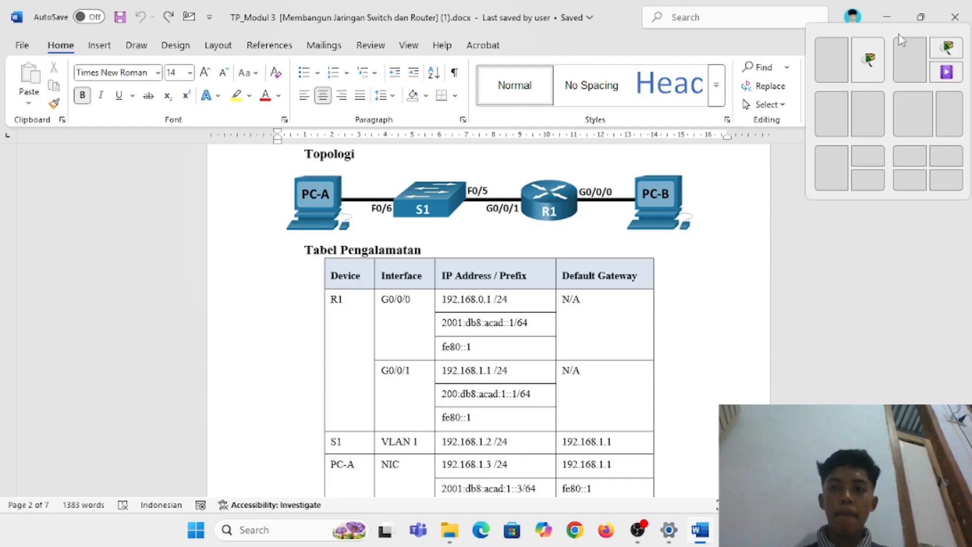
{"action": "left_click", "coordinate": [840, 60]}
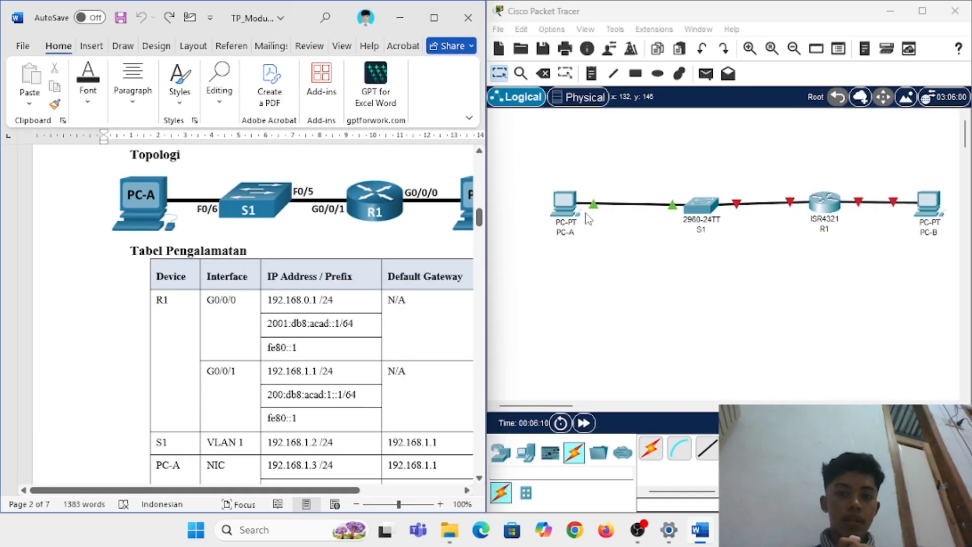
{"action": "scroll", "coordinate": [267, 327], "scroll_direction": "down", "scroll_amount": 3}
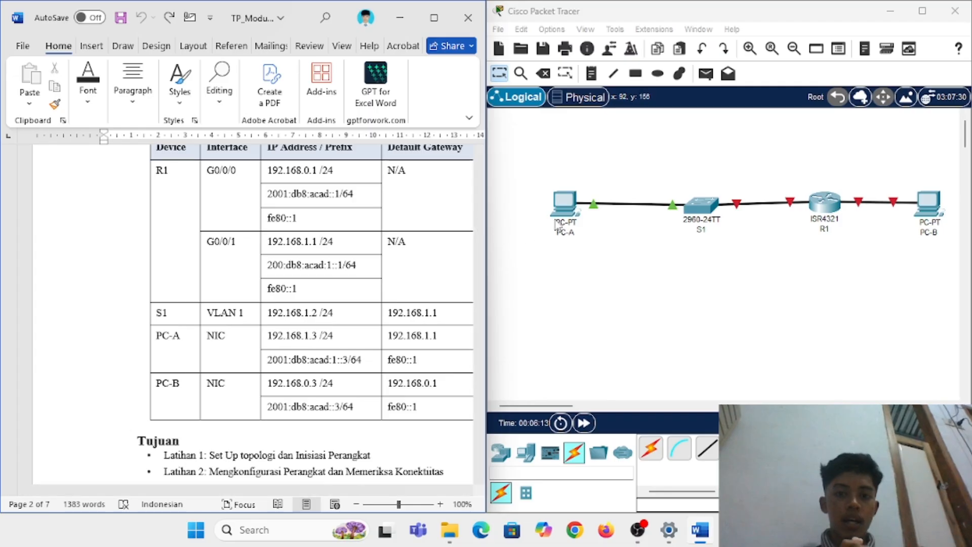
{"action": "left_click", "coordinate": [563, 204]}
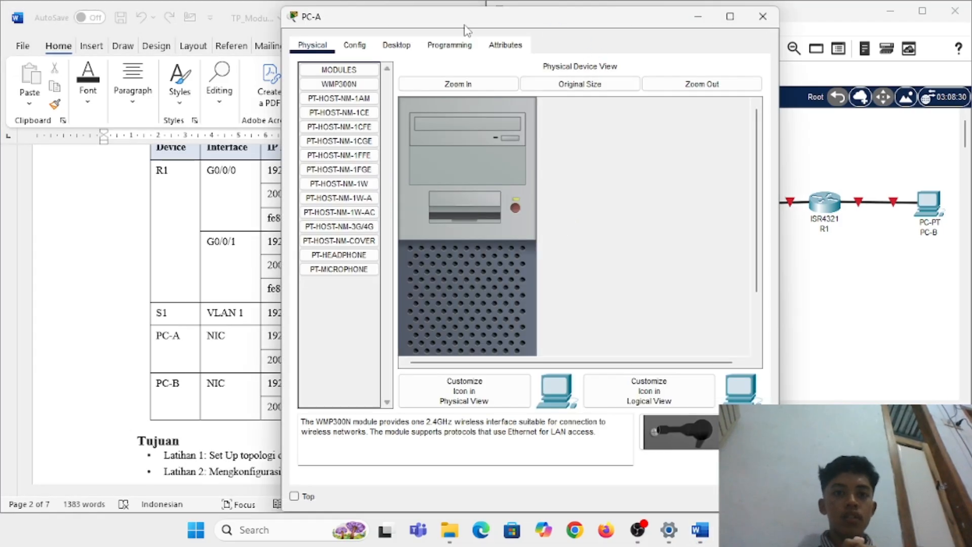
{"action": "left_click_drag", "start_coordinate": [466, 31], "coordinate": [651, 40]}
{"action": "left_click", "coordinate": [593, 58]}
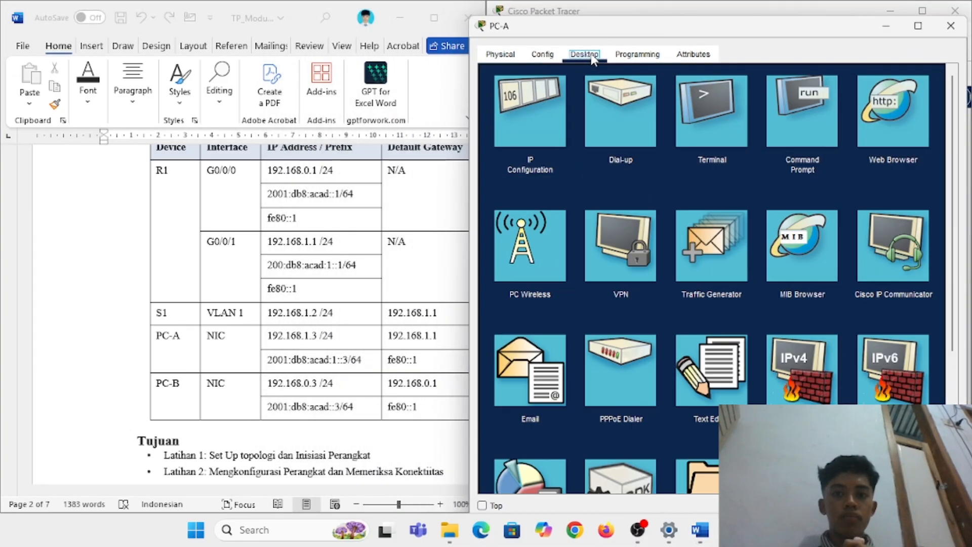
{"action": "left_click", "coordinate": [538, 147]}
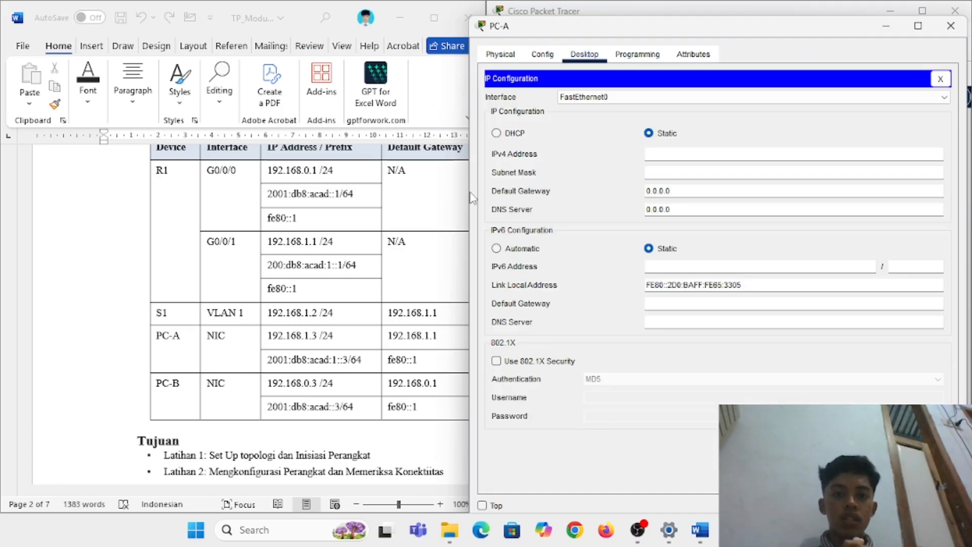
{"action": "left_click_drag", "start_coordinate": [469, 192], "coordinate": [578, 190]}
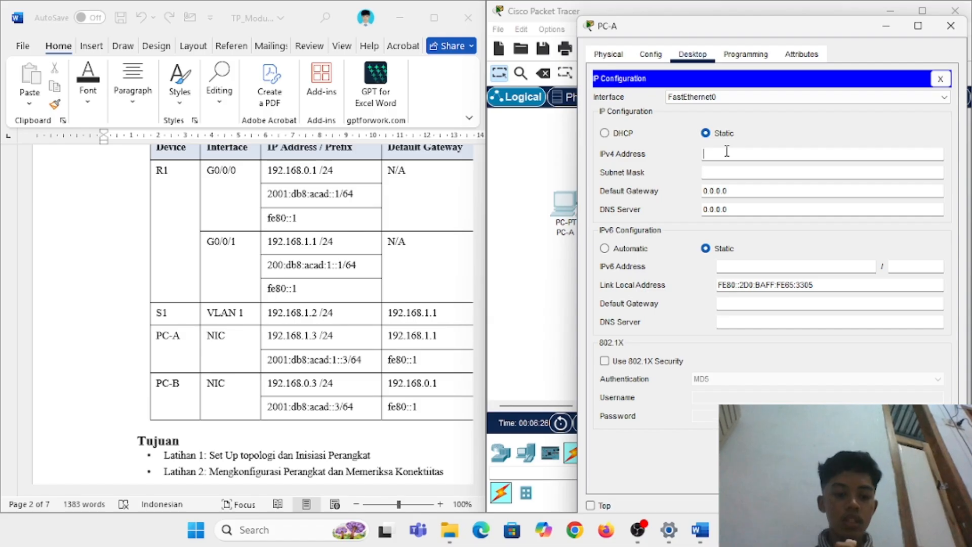
Step: Give PC-A IPv4 192.168.1.3, mask 255.255.255.0 and default gateway 192.168.1.1
{"action": "type", "text": "192.168.1.3"}
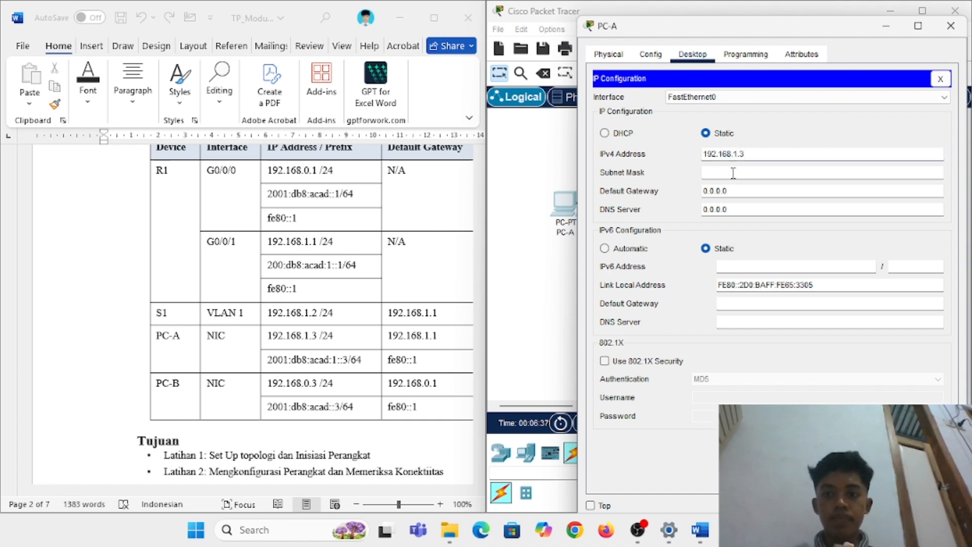
{"action": "left_click", "coordinate": [733, 172]}
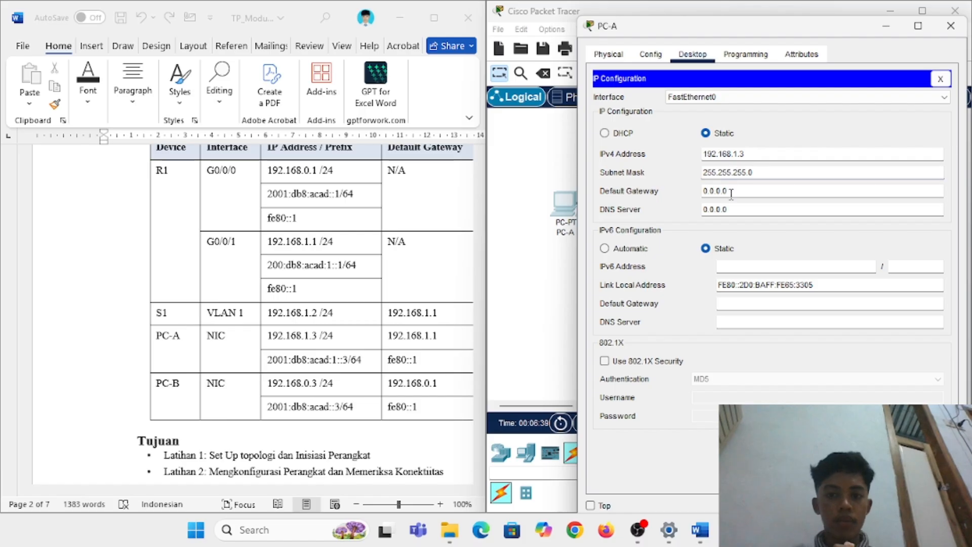
{"action": "left_click", "coordinate": [731, 192]}
{"action": "scroll", "coordinate": [342, 420], "scroll_direction": "right", "scroll_amount": 5}
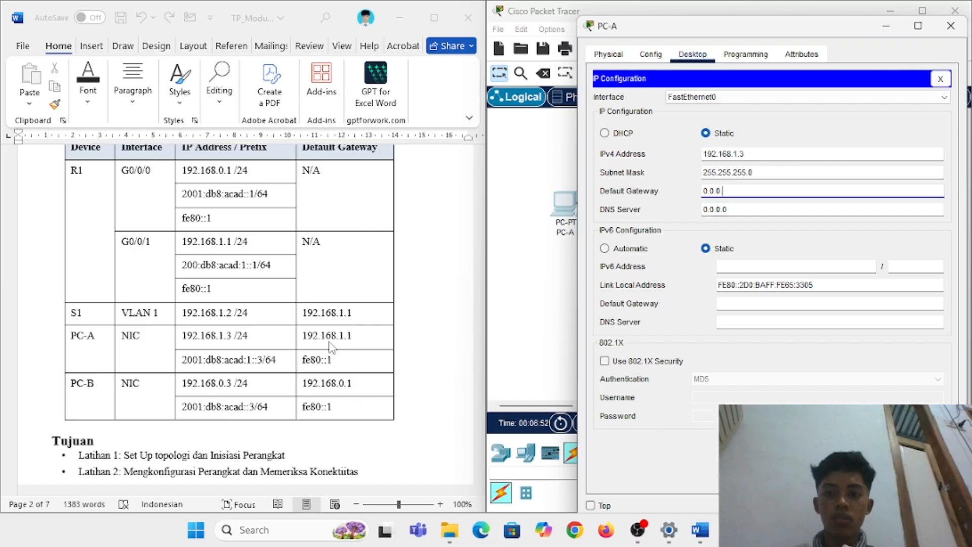
{"action": "key", "text": "BackSpace"}
{"action": "key", "text": "BackSpace"}
{"action": "key", "text": "BackSpace"}
{"action": "key", "text": "BackSpace"}
{"action": "key", "text": "BackSpace"}
{"action": "key", "text": "BackSpace"}
{"action": "key", "text": "BackSpace"}
{"action": "type", "text": "192."}
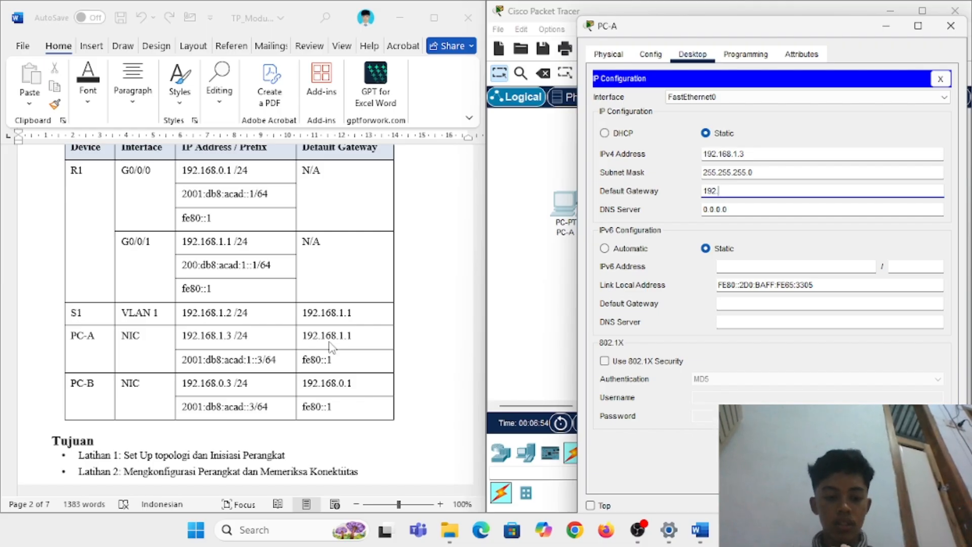
{"action": "type", "text": "168.1.1"}
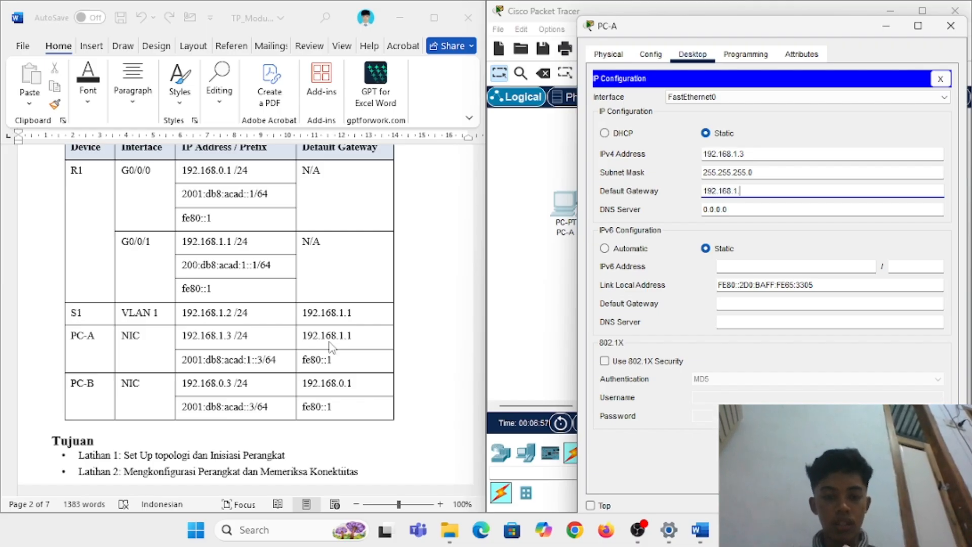
{"action": "left_click", "coordinate": [757, 269]}
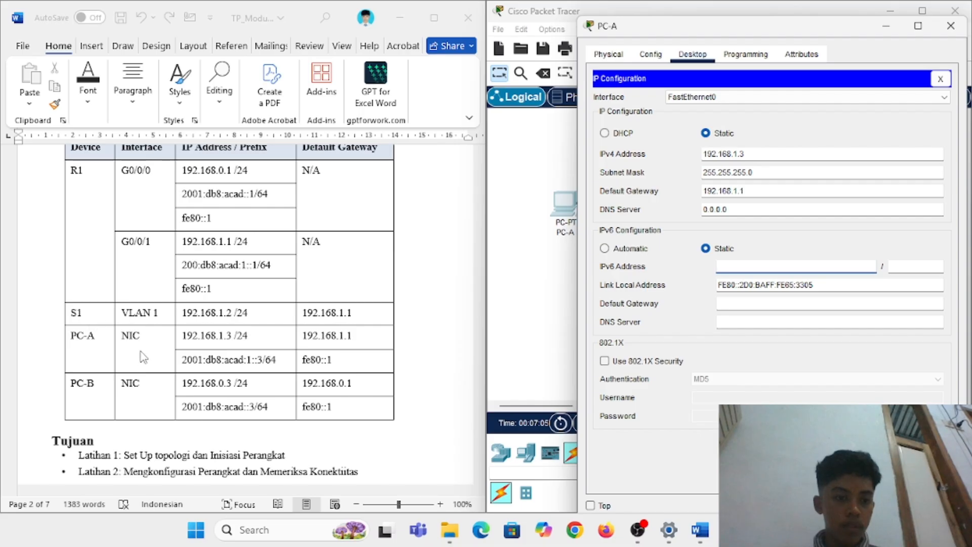
Step: Copy PC-A's IPv6 address from the Word table into its IPv6 Address field, dropping the prefix
{"action": "left_click", "coordinate": [200, 365]}
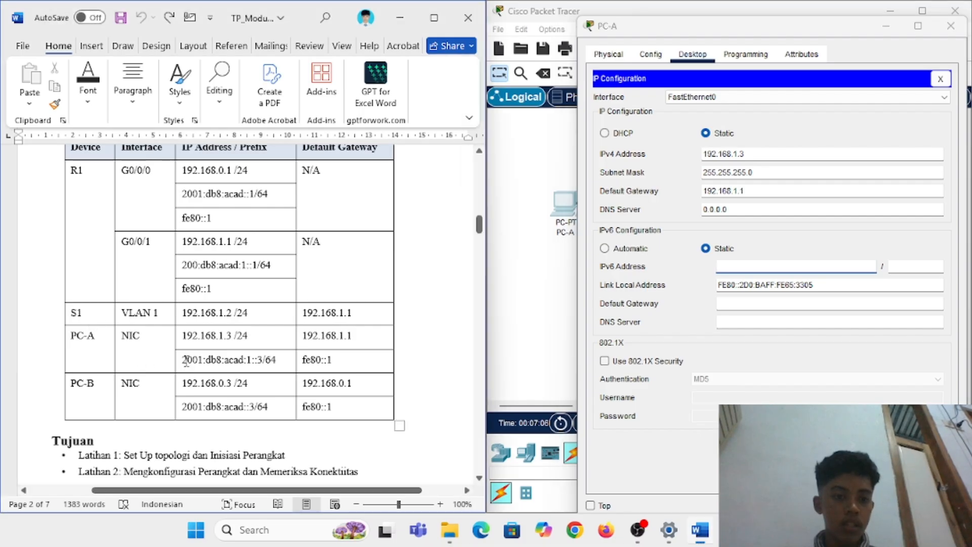
{"action": "triple_click", "coordinate": [211, 364]}
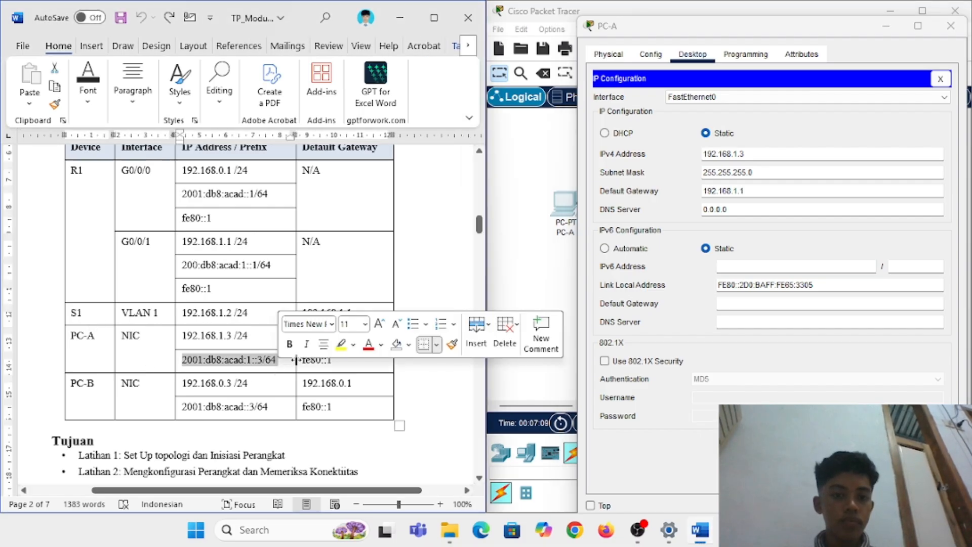
{"action": "right_click", "coordinate": [205, 365]}
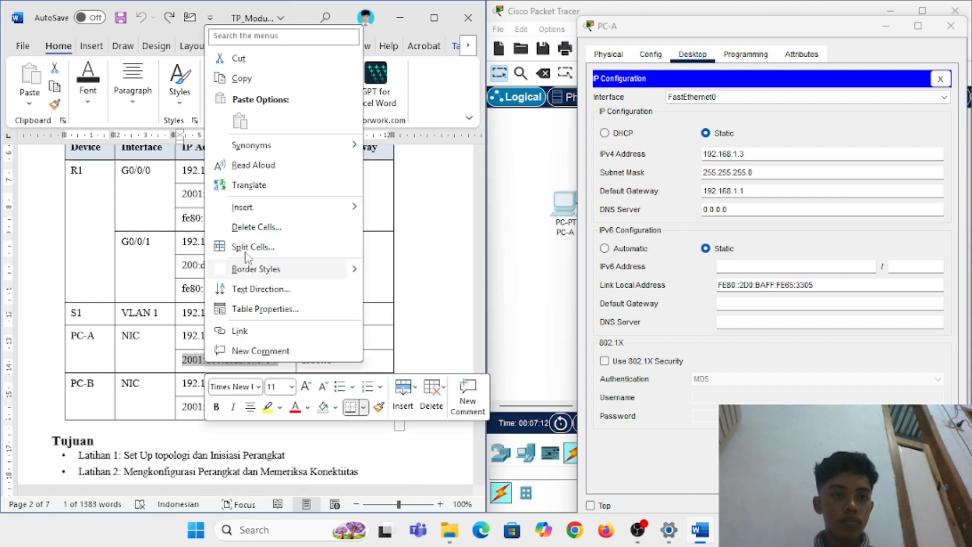
{"action": "left_click", "coordinate": [242, 78]}
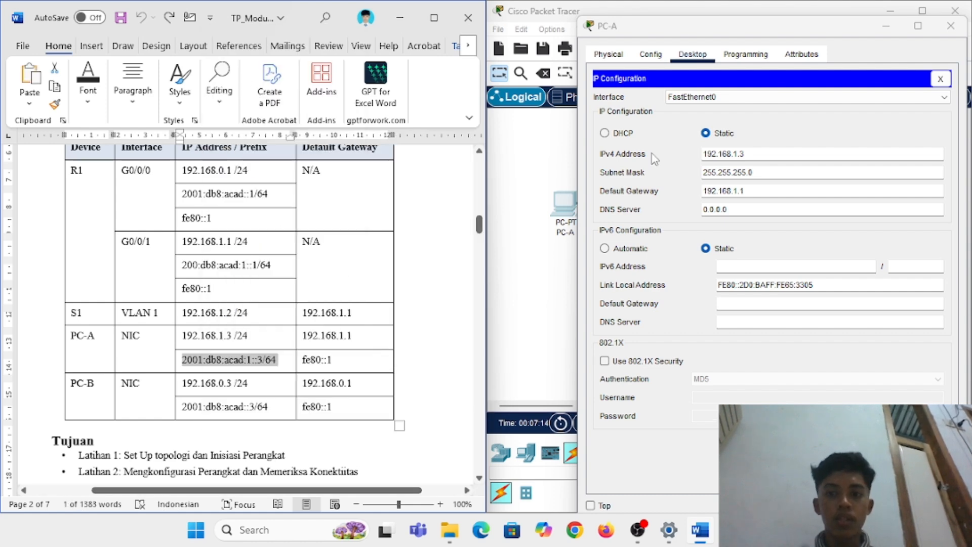
{"action": "left_click", "coordinate": [732, 267]}
{"action": "key", "text": "ctrl+v"}
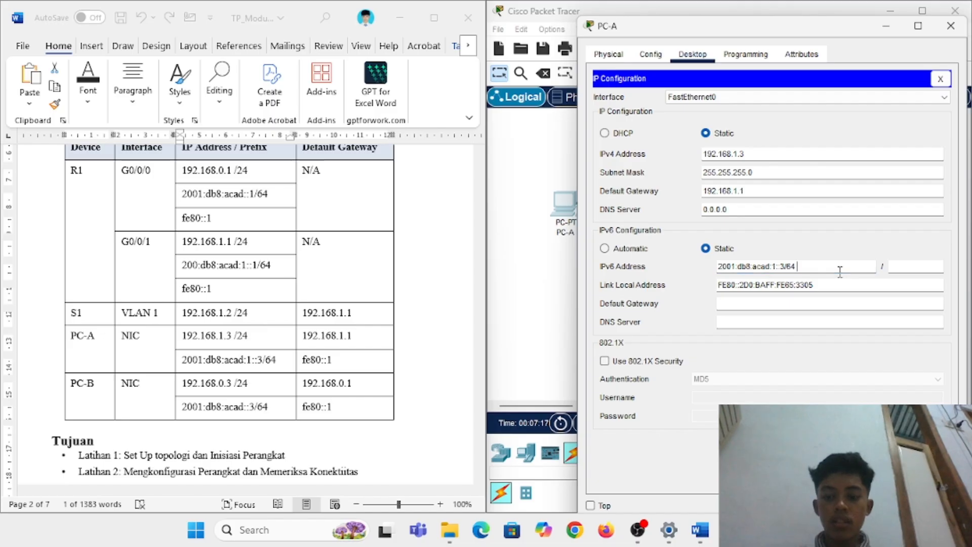
{"action": "left_click", "coordinate": [878, 268]}
{"action": "key", "text": "BackSpace"}
{"action": "key", "text": "BackSpace"}
{"action": "key", "text": "BackSpace"}
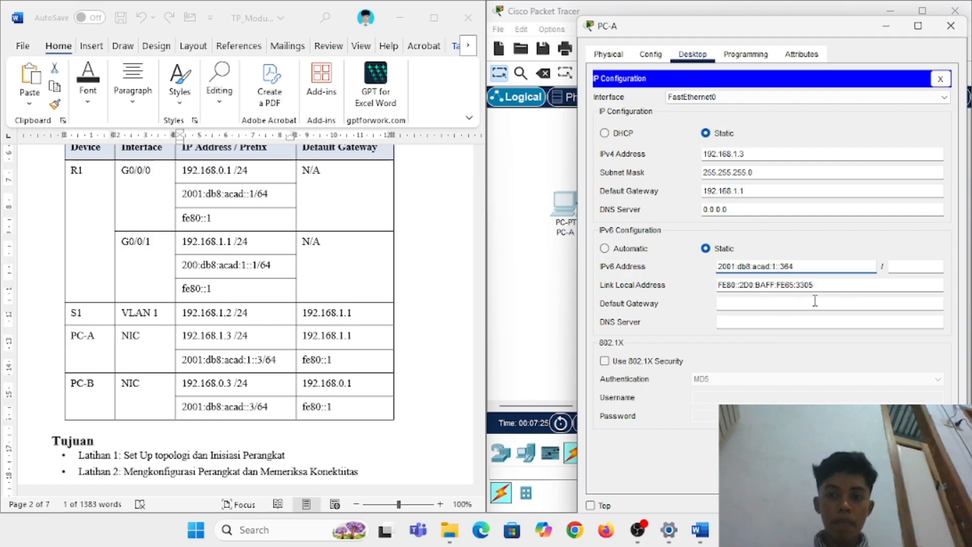
{"action": "left_click", "coordinate": [824, 285]}
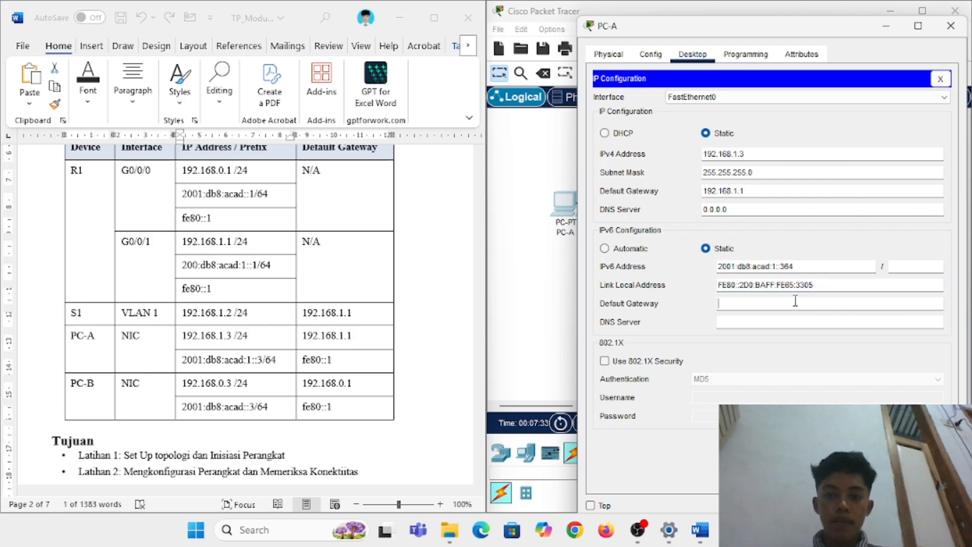
Step: Paste fe80::1 as PC-A's IPv6 gateway, close the window and dismiss the invalid-gateway error
{"action": "left_click", "coordinate": [795, 302]}
{"action": "left_click_drag", "start_coordinate": [346, 360], "coordinate": [303, 361]}
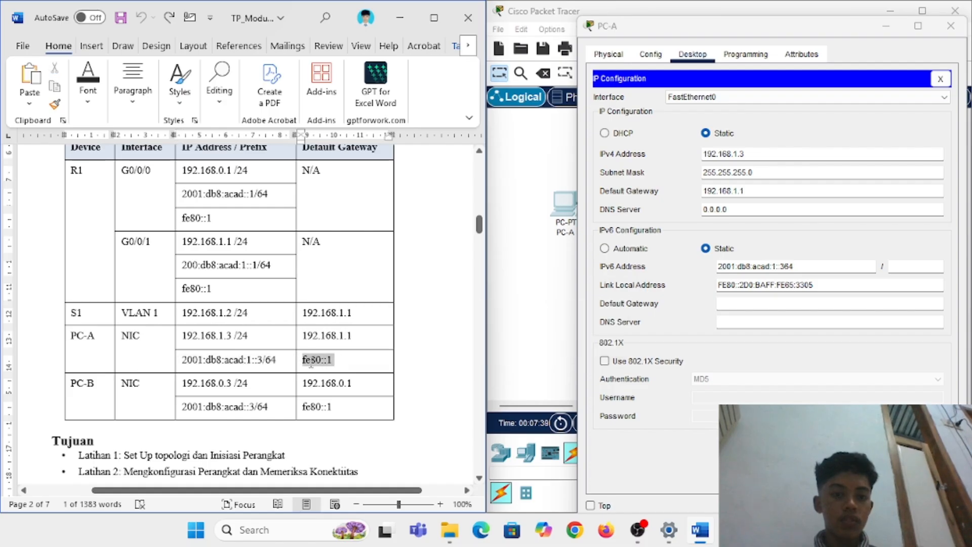
{"action": "left_click", "coordinate": [736, 304]}
{"action": "key", "text": "ctrl+v"}
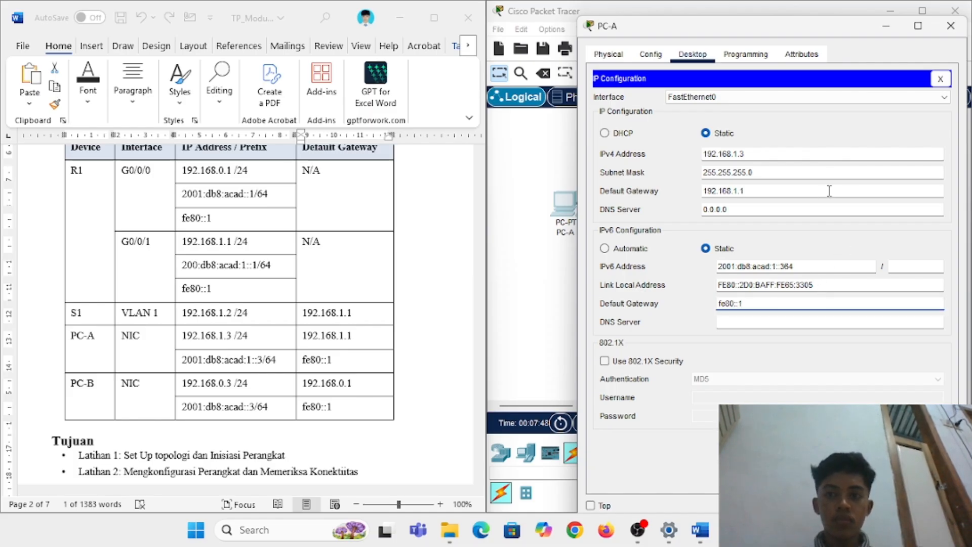
{"action": "left_click", "coordinate": [951, 26]}
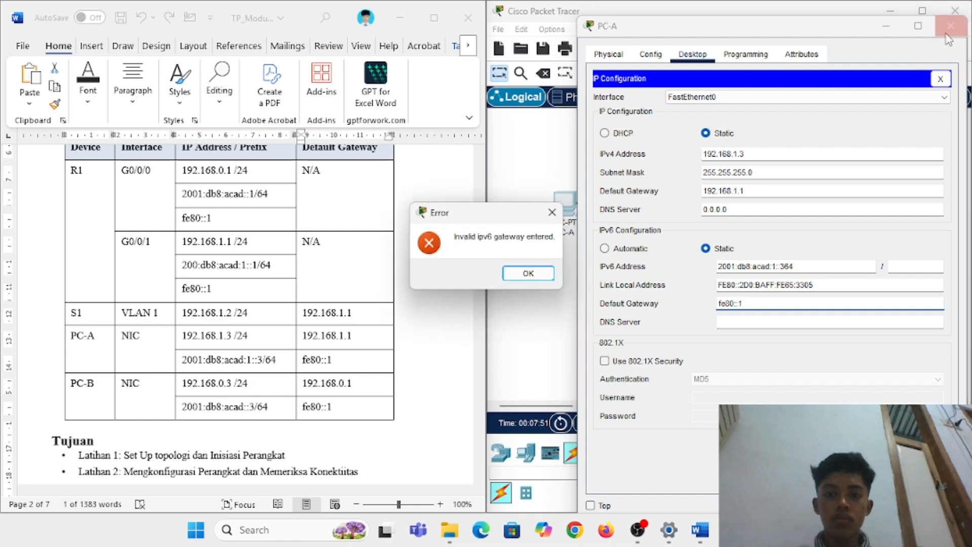
{"action": "left_click", "coordinate": [555, 273]}
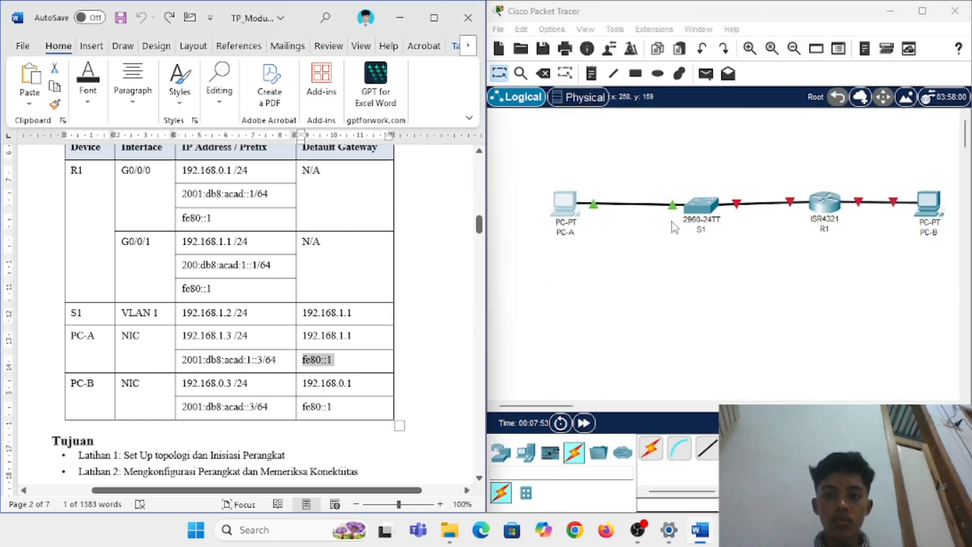
{"action": "left_click", "coordinate": [567, 207]}
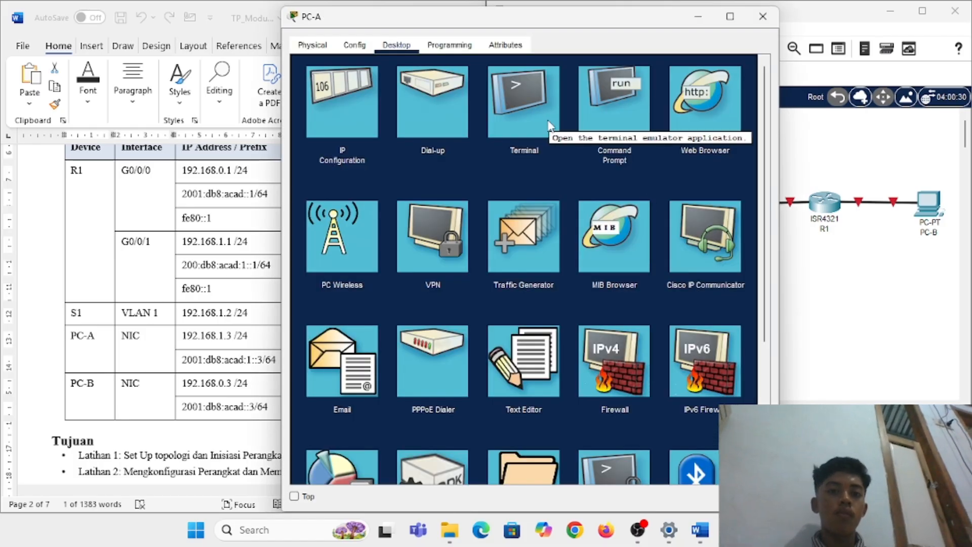
{"action": "left_click", "coordinate": [350, 123]}
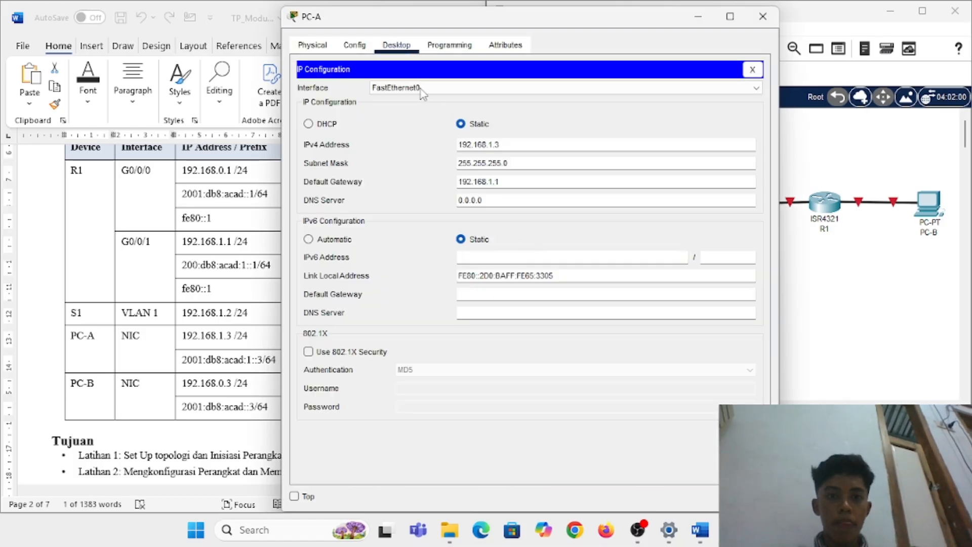
{"action": "left_click", "coordinate": [505, 259]}
{"action": "left_click", "coordinate": [762, 17]}
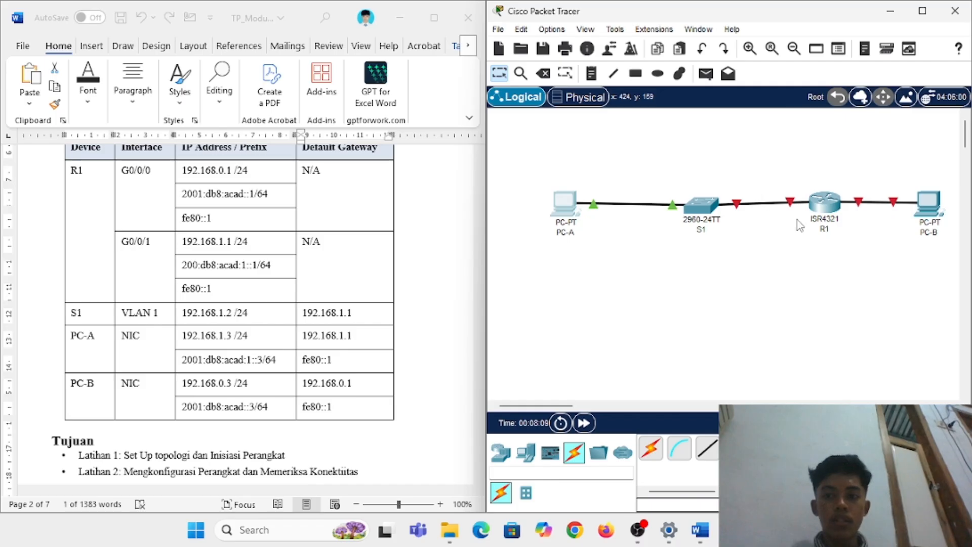
Step: Give PC-B IPv4 address 192.168.0.3 with subnet mask 255.255.255.0
{"action": "left_click", "coordinate": [930, 204]}
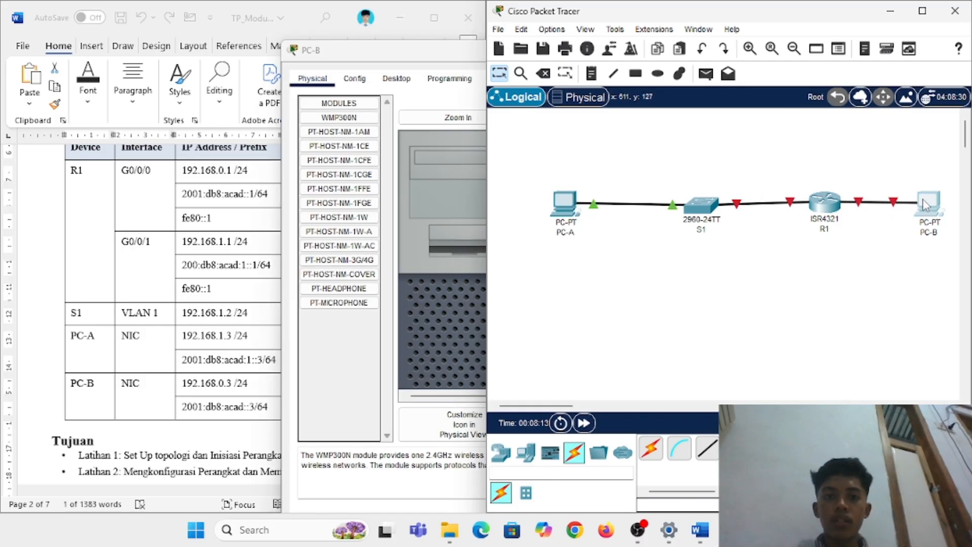
{"action": "left_click", "coordinate": [354, 78]}
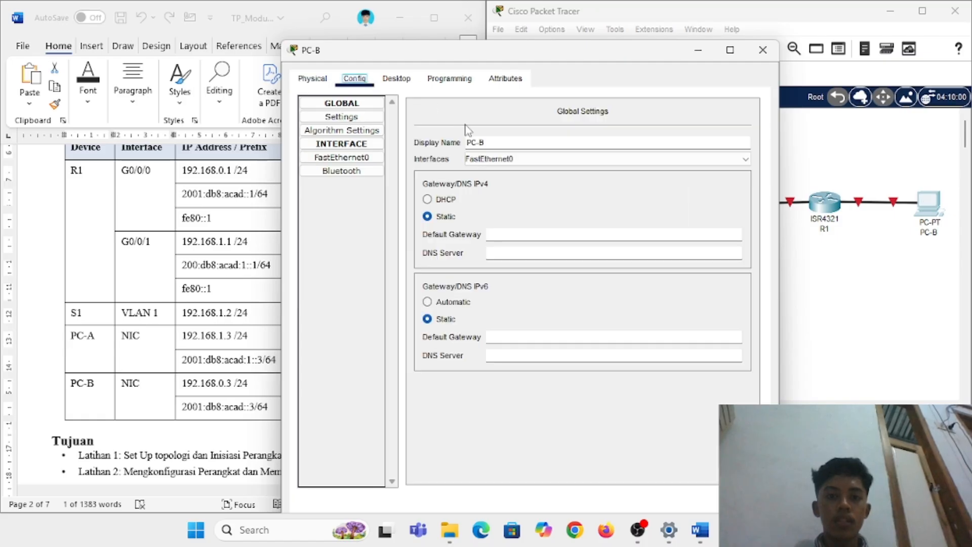
{"action": "left_click", "coordinate": [397, 79]}
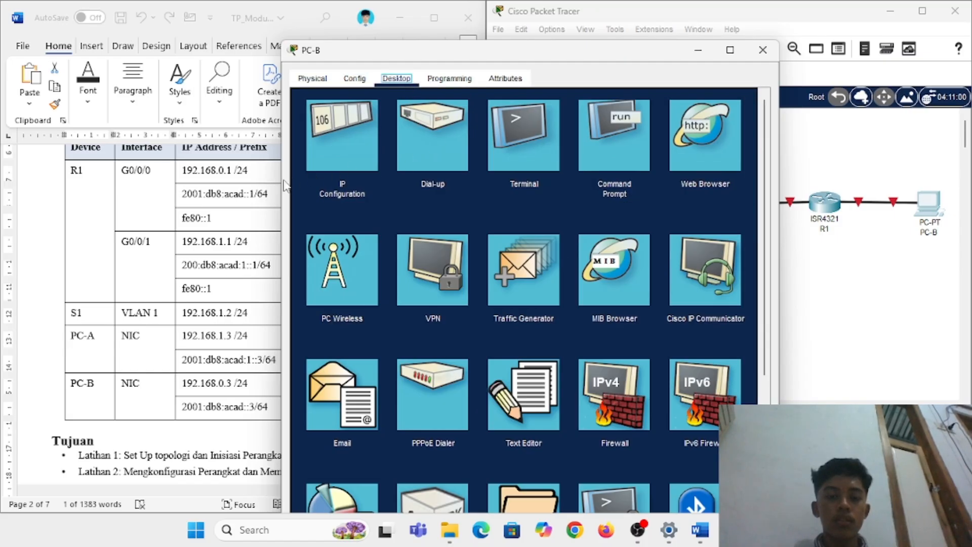
{"action": "left_click", "coordinate": [326, 140]}
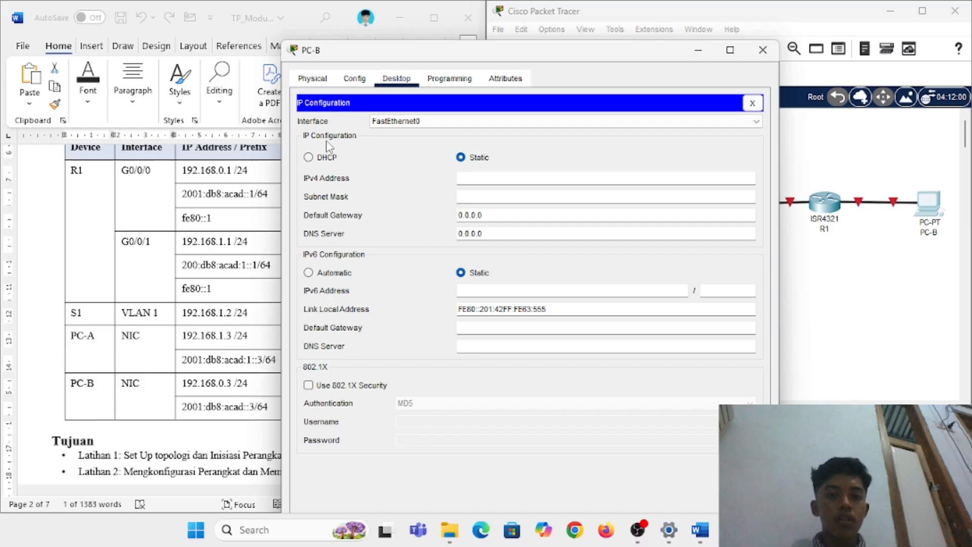
{"action": "left_click", "coordinate": [492, 174]}
{"action": "type", "text": "1"}
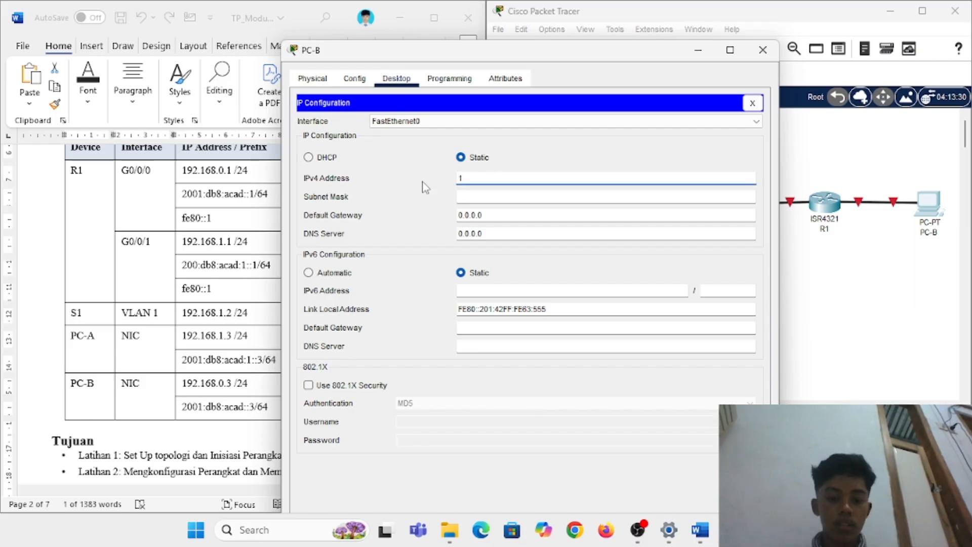
{"action": "type", "text": "92"}
{"action": "left_click_drag", "start_coordinate": [476, 59], "coordinate": [630, 55]}
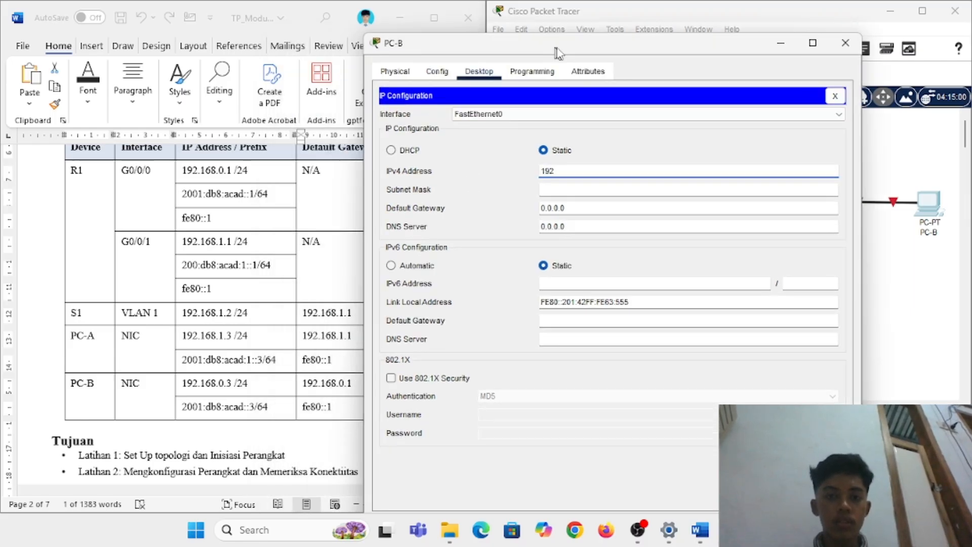
{"action": "type", "text": ".168"}
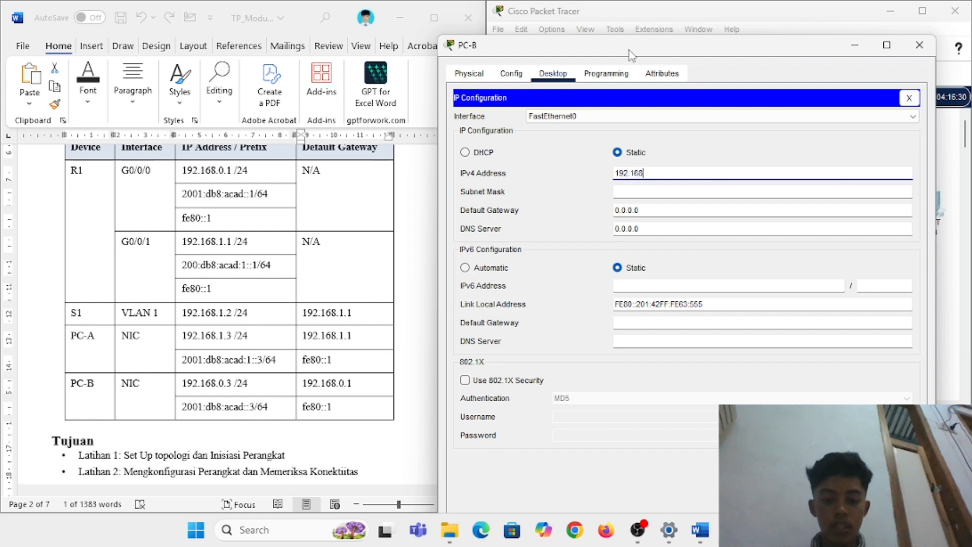
{"action": "type", "text": ".1"}
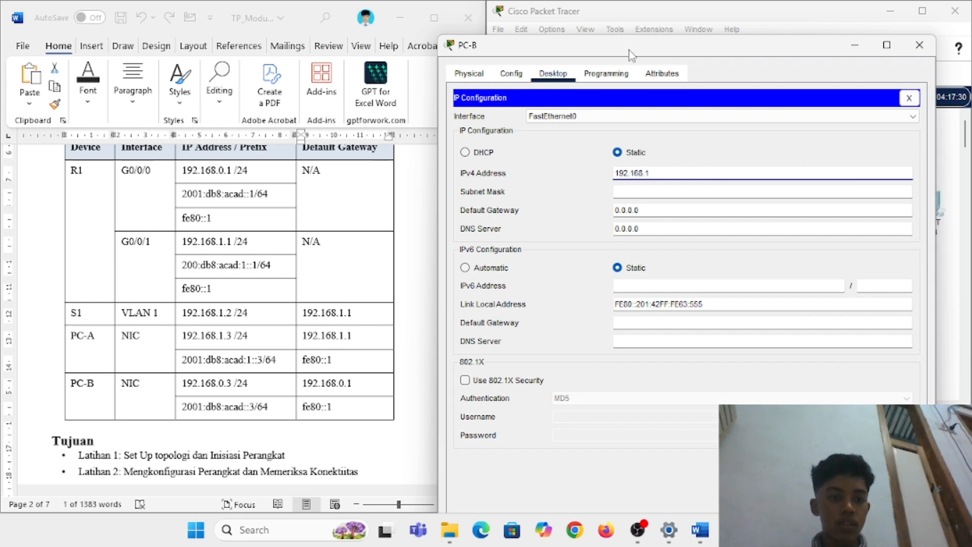
{"action": "type", "text": "0.3"}
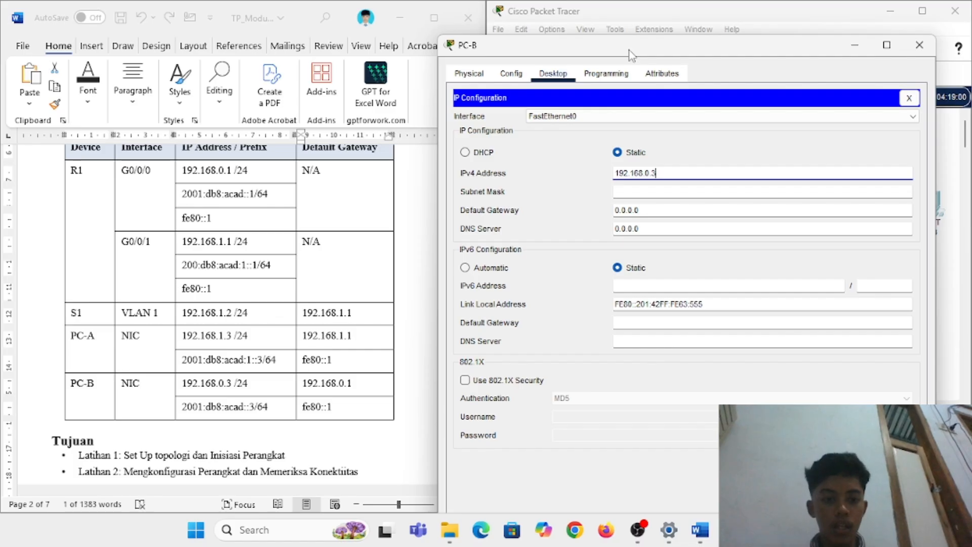
{"action": "left_click", "coordinate": [630, 192]}
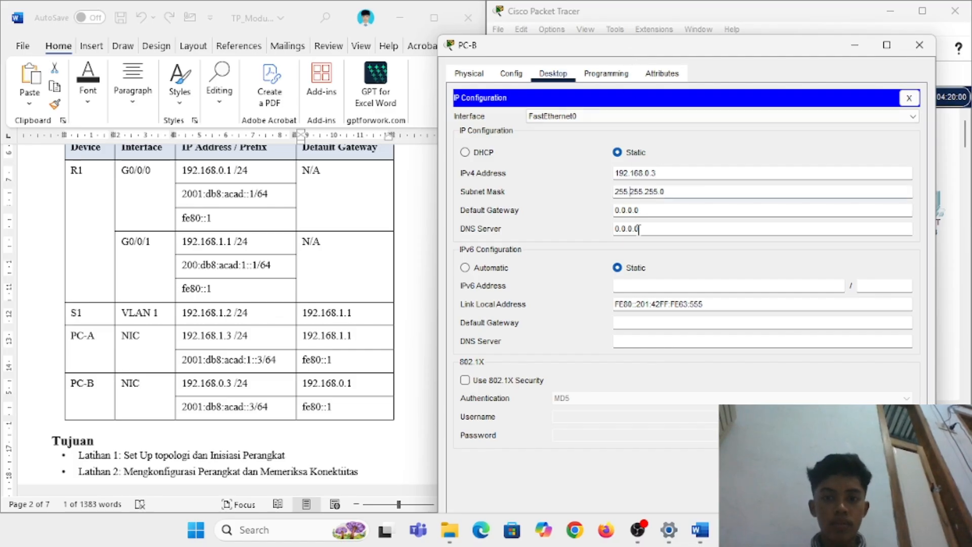
{"action": "left_click", "coordinate": [647, 284]}
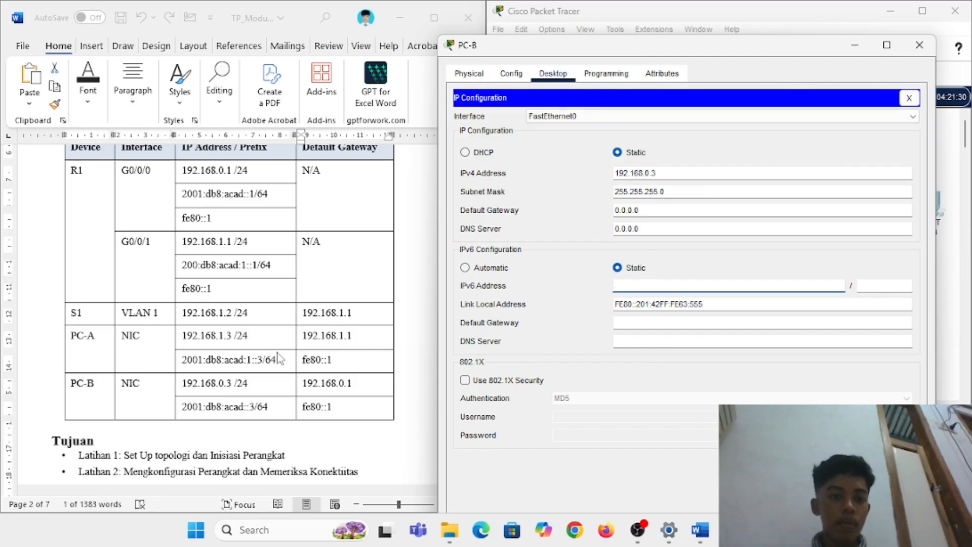
Step: Set PC-B's IPv6 address 2001:db8:acad::3/64 and gateway fe80::1, then close its window
{"action": "left_click", "coordinate": [188, 409]}
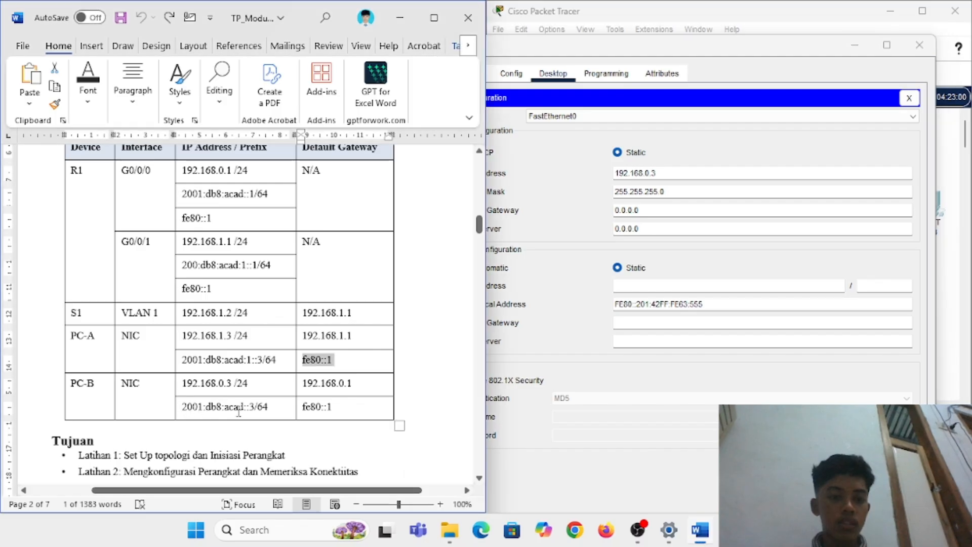
{"action": "left_click_drag", "start_coordinate": [253, 407], "coordinate": [187, 406]}
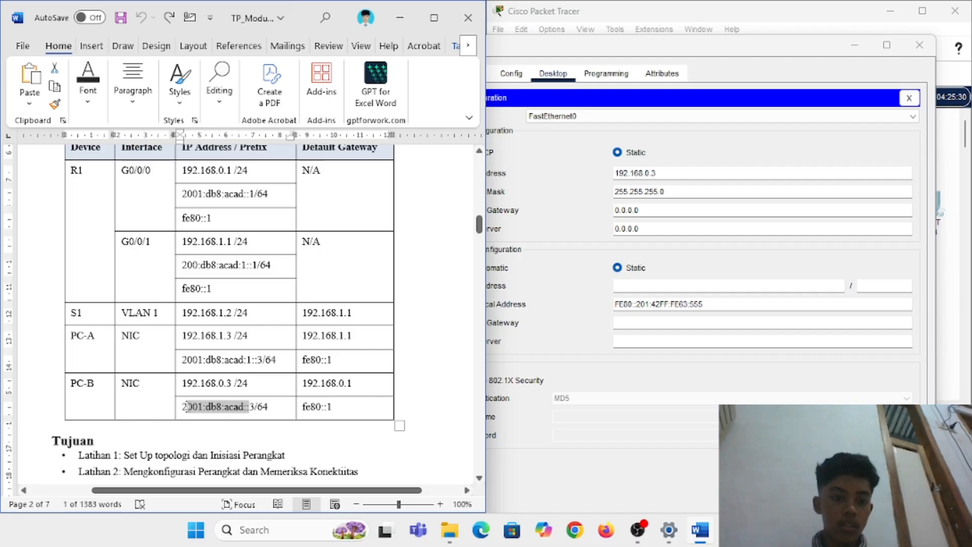
{"action": "key", "text": "Left"}
{"action": "key", "text": "Left"}
{"action": "key", "text": "shift+Right"}
{"action": "key", "text": "shift+Right"}
{"action": "key", "text": "shift+Right"}
{"action": "key", "text": "shift+Right"}
{"action": "key", "text": "shift+Right"}
{"action": "key", "text": "shift+Right"}
{"action": "key", "text": "shift+Right"}
{"action": "key", "text": "shift+Right"}
{"action": "key", "text": "shift+Right"}
{"action": "key", "text": "shift+Right"}
{"action": "key", "text": "shift+Right"}
{"action": "key", "text": "shift+Right"}
{"action": "key", "text": "shift+Right"}
{"action": "key", "text": "shift+Right"}
{"action": "key", "text": "shift+Right"}
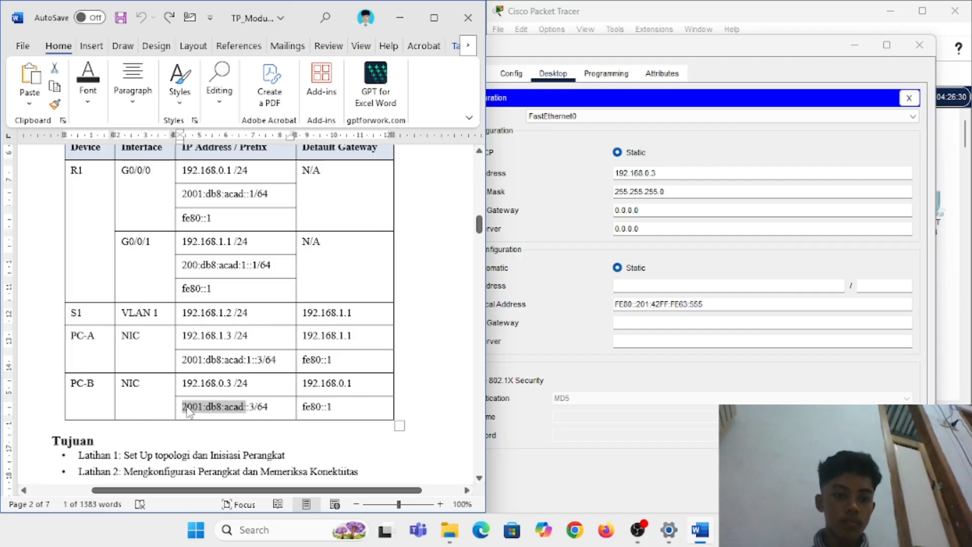
{"action": "key", "text": "ctrl+c"}
{"action": "left_click", "coordinate": [688, 286]}
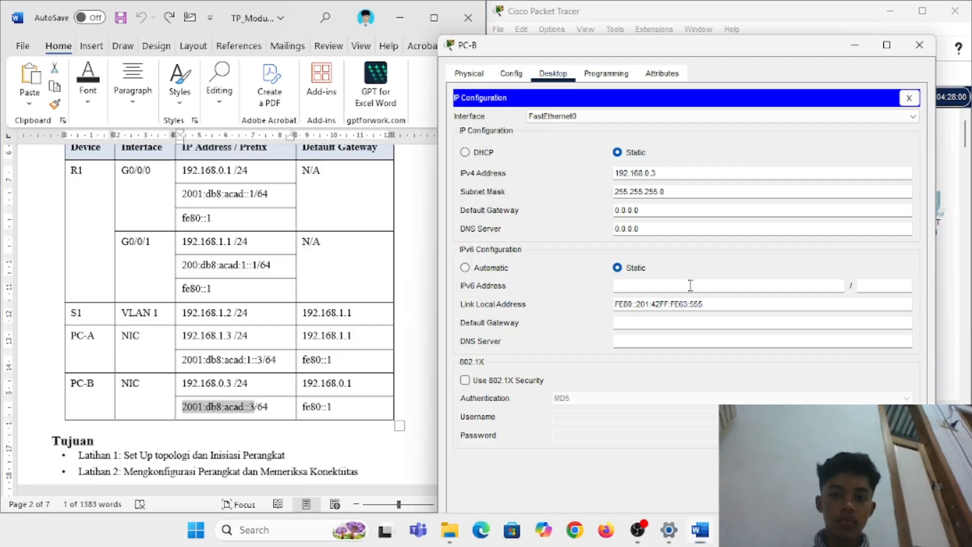
{"action": "key", "text": "ctrl+v"}
{"action": "left_click", "coordinate": [876, 285]}
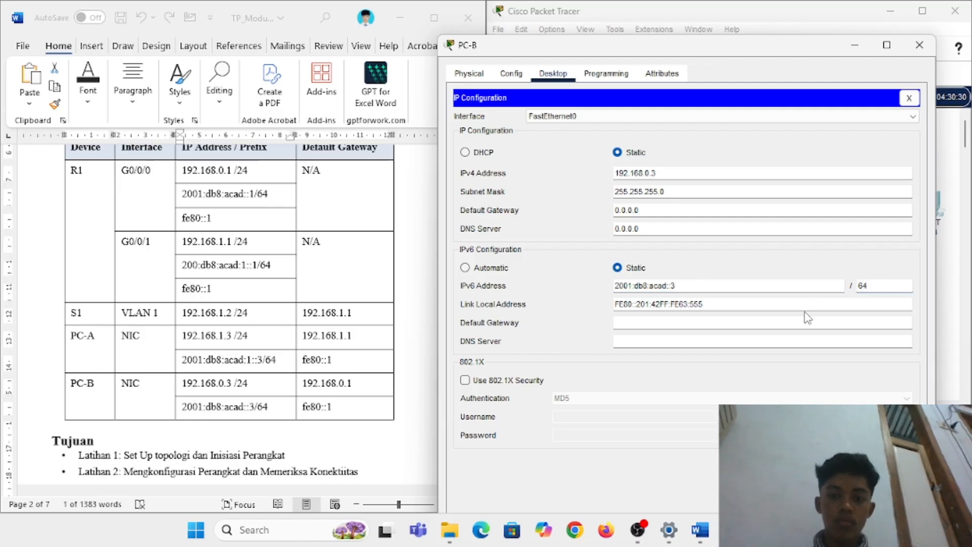
{"action": "left_click", "coordinate": [774, 324]}
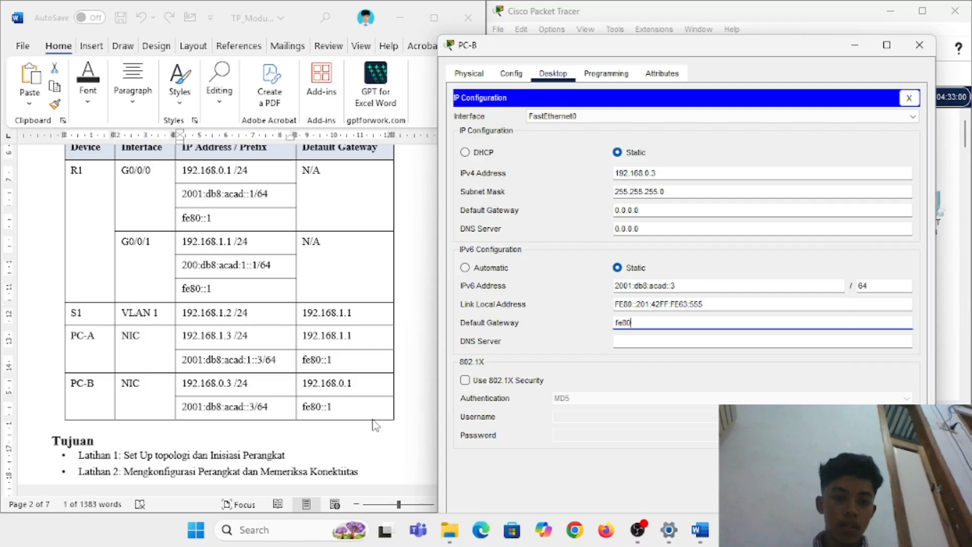
{"action": "type", "text": "fe80::1"}
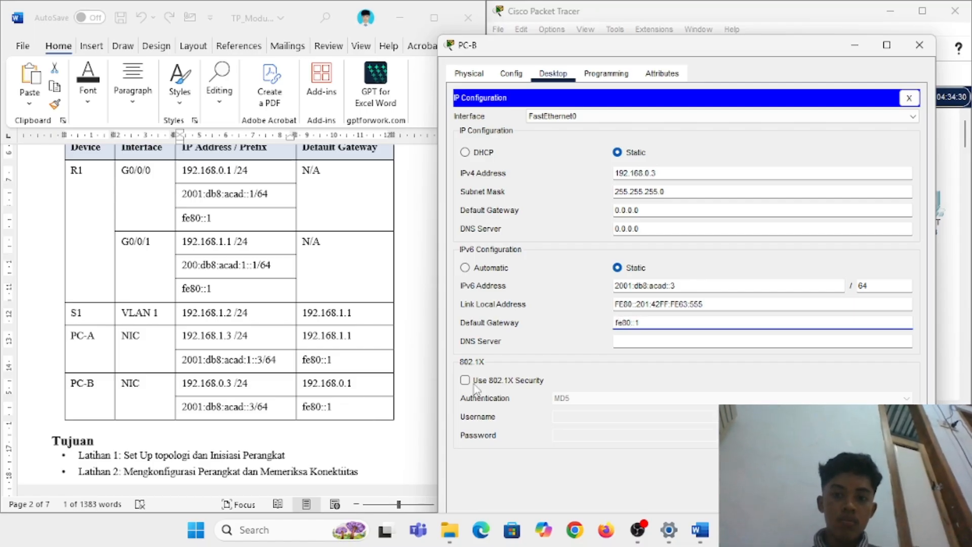
{"action": "left_click", "coordinate": [909, 98]}
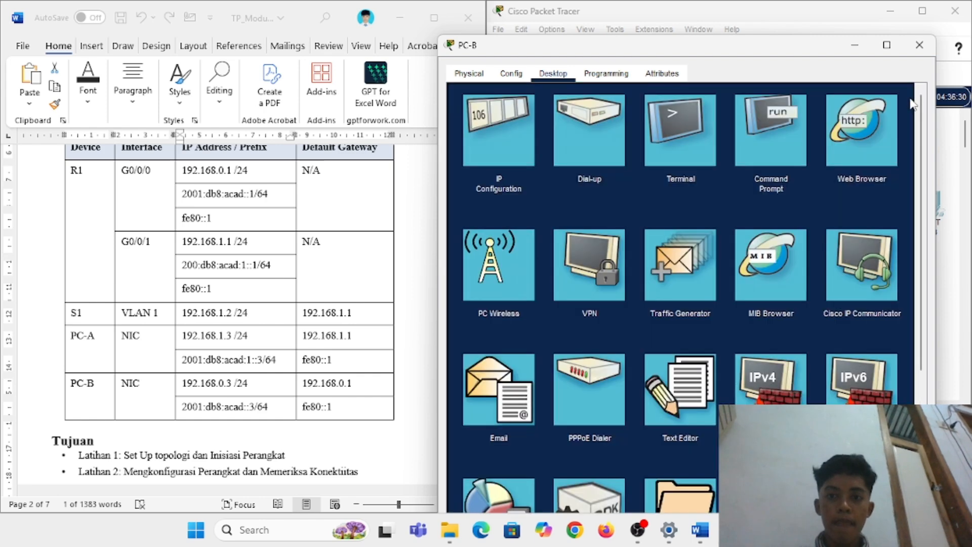
{"action": "left_click", "coordinate": [919, 45]}
Step: Paste 2001:db8:acad:1::3 as PC-A's IPv6 address with prefix length 64
{"action": "left_click", "coordinate": [578, 213]}
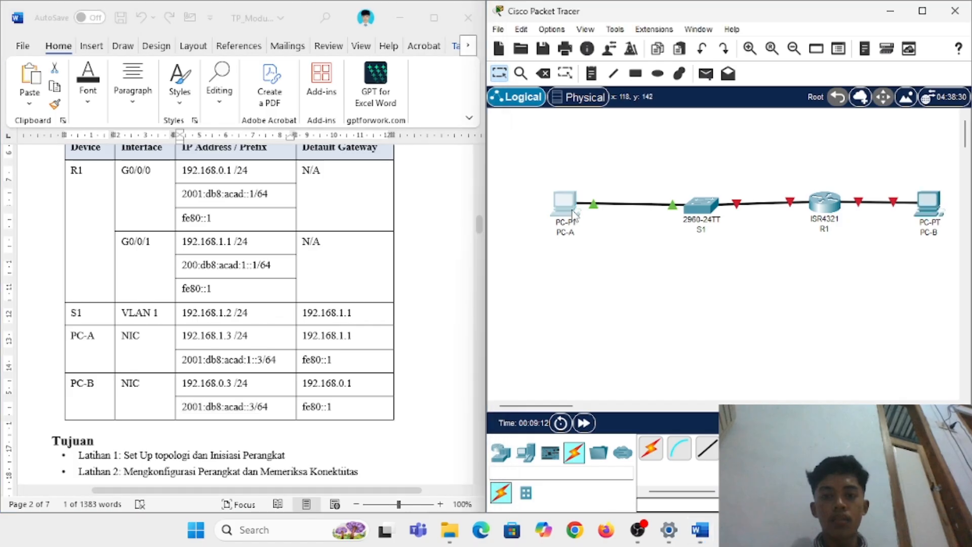
{"action": "left_click", "coordinate": [318, 129]}
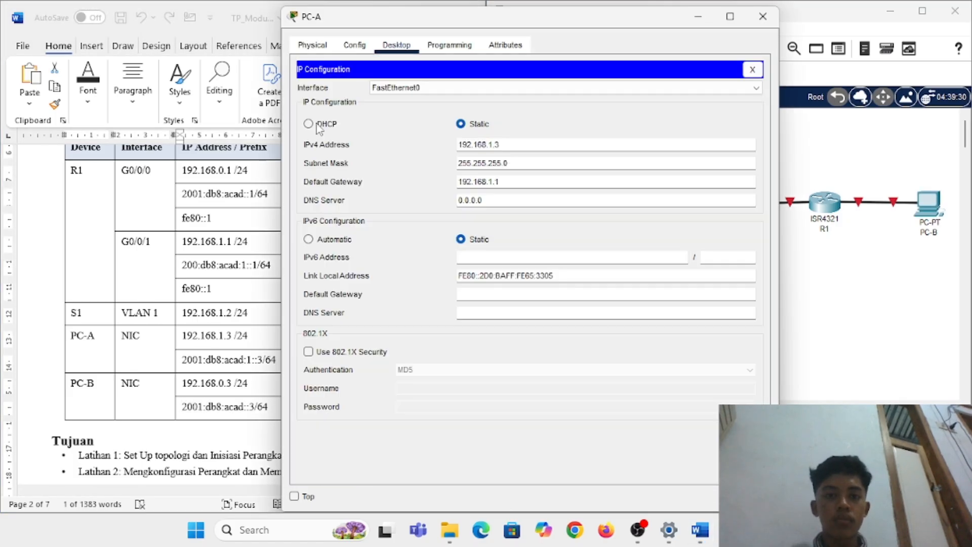
{"action": "left_click", "coordinate": [183, 364]}
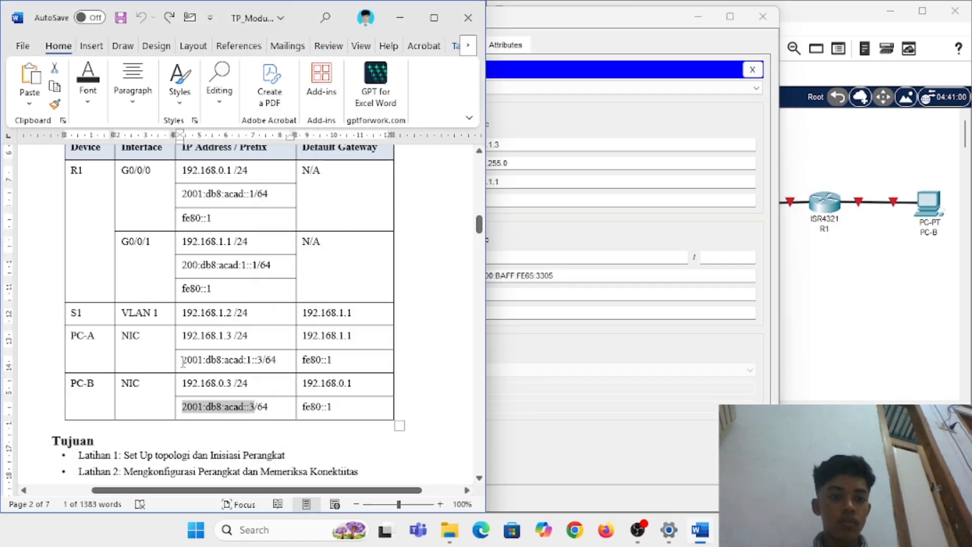
{"action": "left_click_drag", "start_coordinate": [182, 360], "coordinate": [263, 367]}
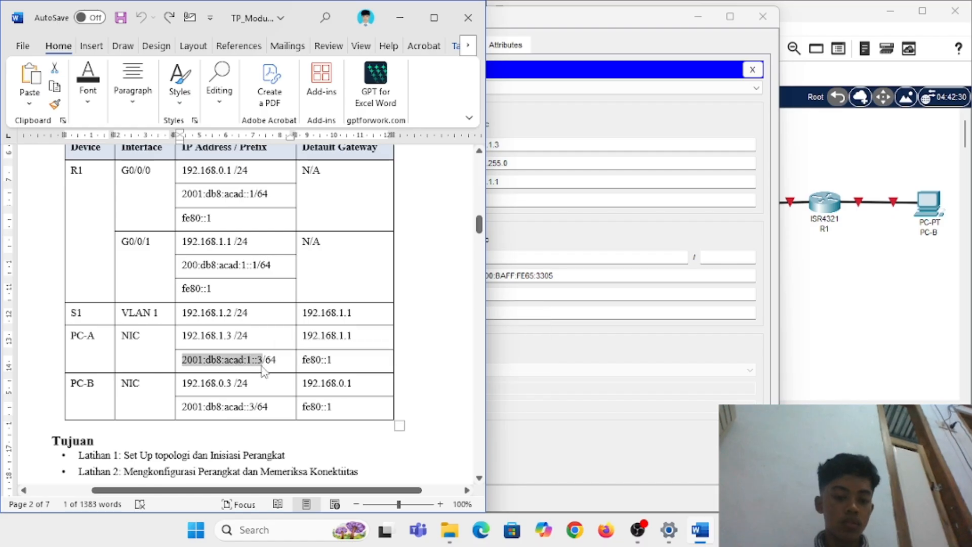
{"action": "left_click", "coordinate": [546, 258]}
{"action": "key", "text": "ctrl+v"}
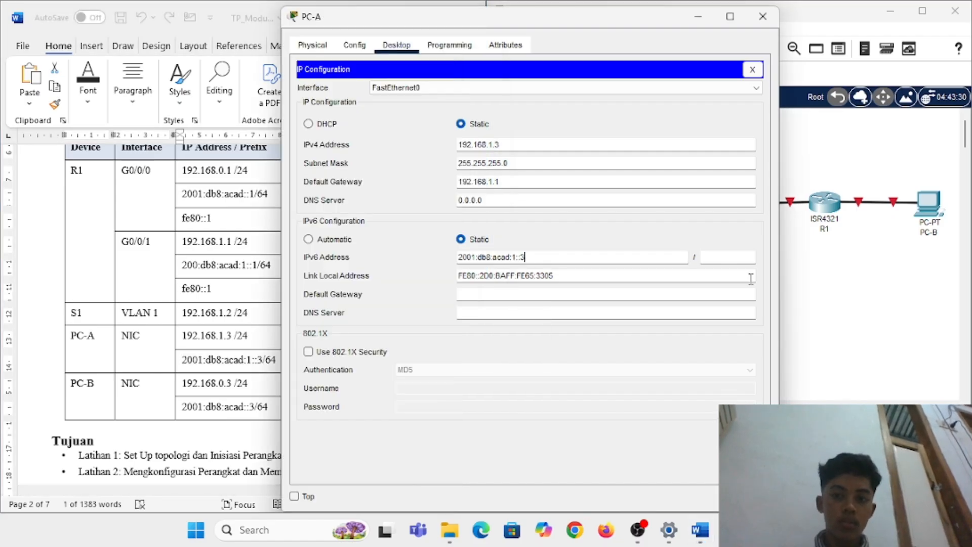
{"action": "left_click", "coordinate": [721, 258]}
{"action": "type", "text": "64"}
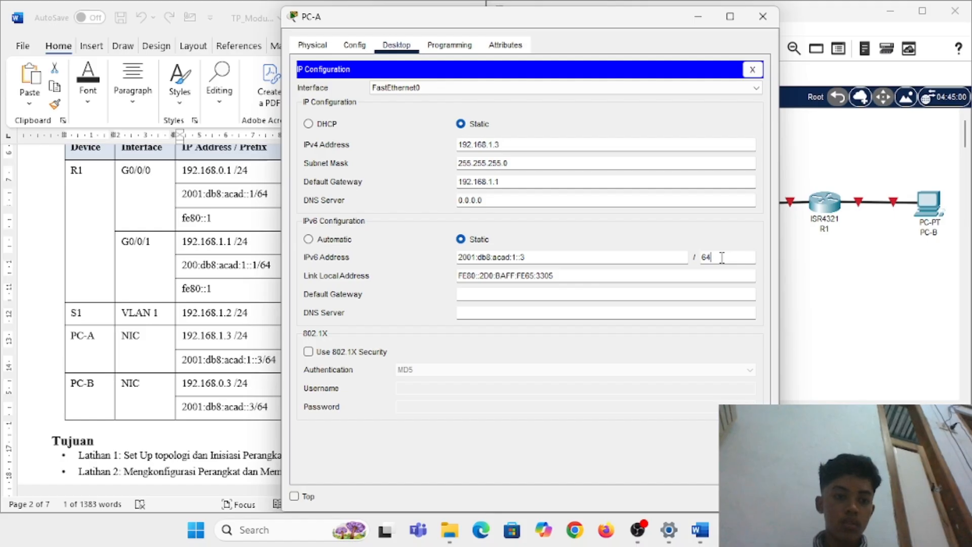
Step: Set PC-A's IPv6 default gateway to fe80::1 and close its window
{"action": "left_click", "coordinate": [539, 292]}
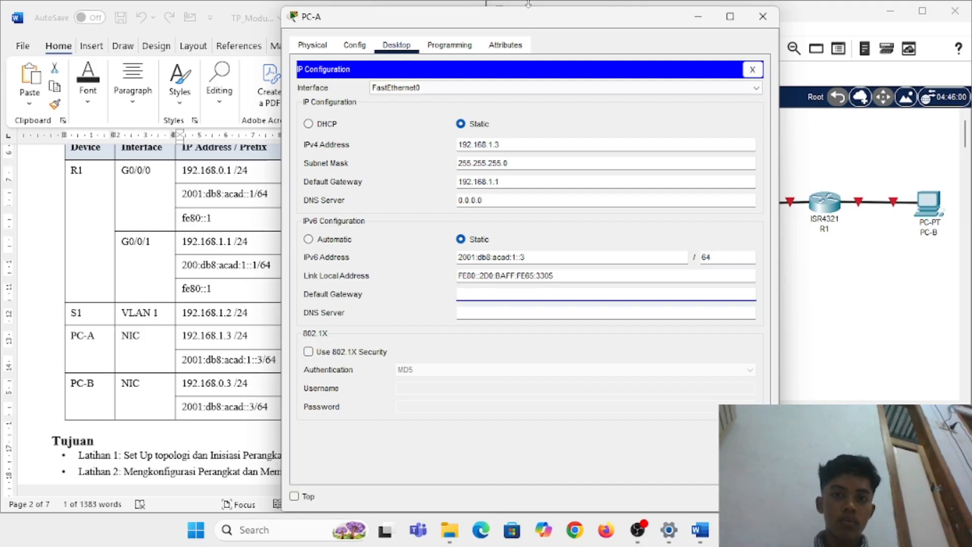
{"action": "left_click_drag", "start_coordinate": [533, 26], "coordinate": [714, 38]}
{"action": "type", "text": "f"}
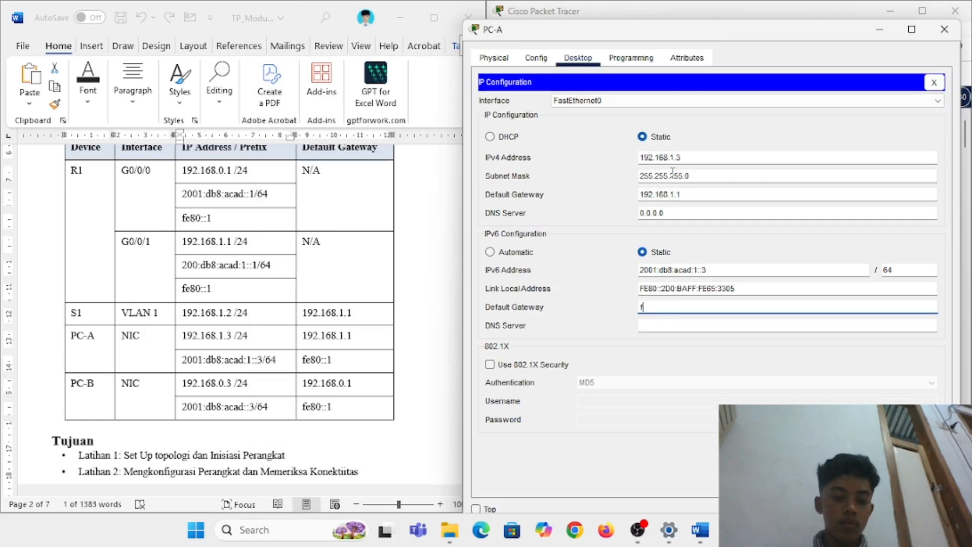
{"action": "type", "text": "e80::1"}
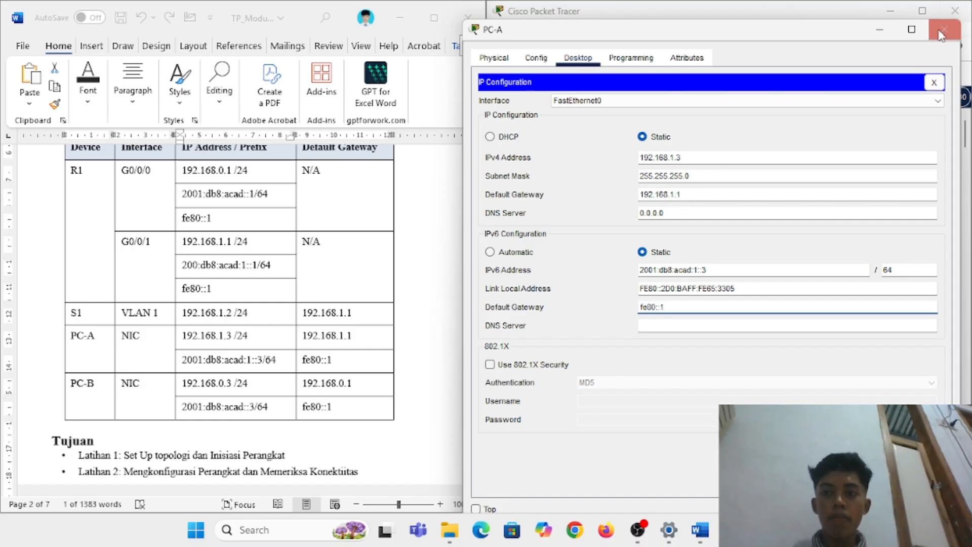
{"action": "left_click", "coordinate": [934, 82]}
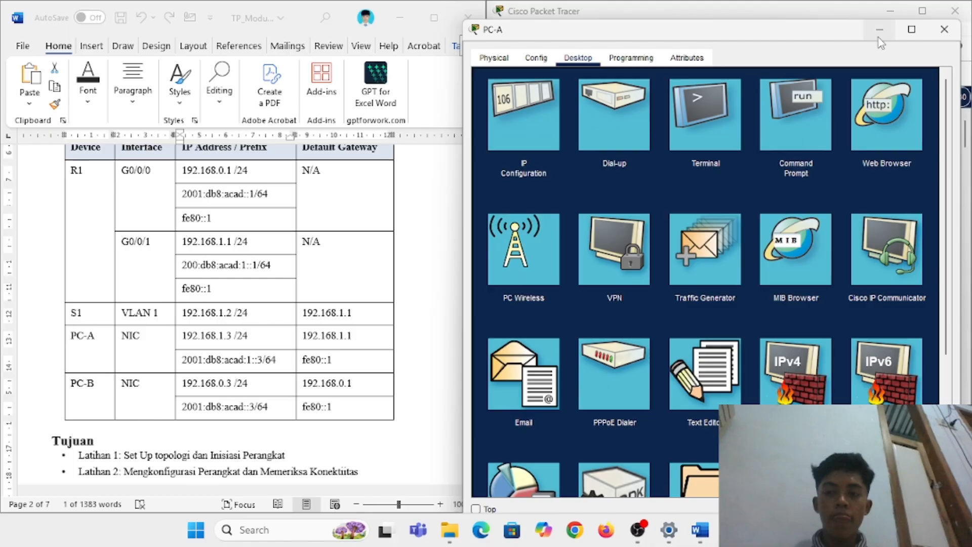
{"action": "left_click", "coordinate": [944, 28]}
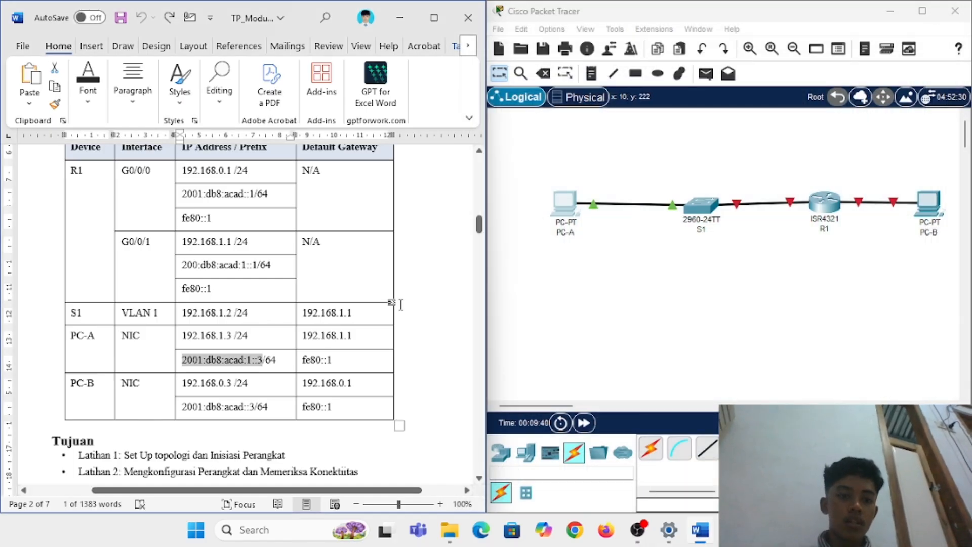
Step: In PC-B's IP Configuration, finish the IPv4 default gateway as 192.168.0.1
{"action": "scroll", "coordinate": [397, 304], "scroll_direction": "down", "scroll_amount": 3}
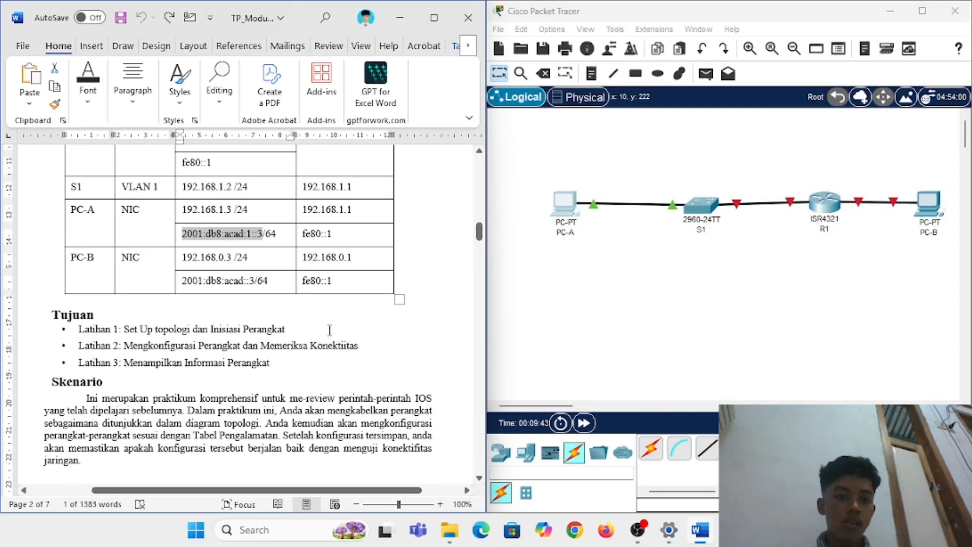
{"action": "scroll", "coordinate": [330, 330], "scroll_direction": "down", "scroll_amount": 4}
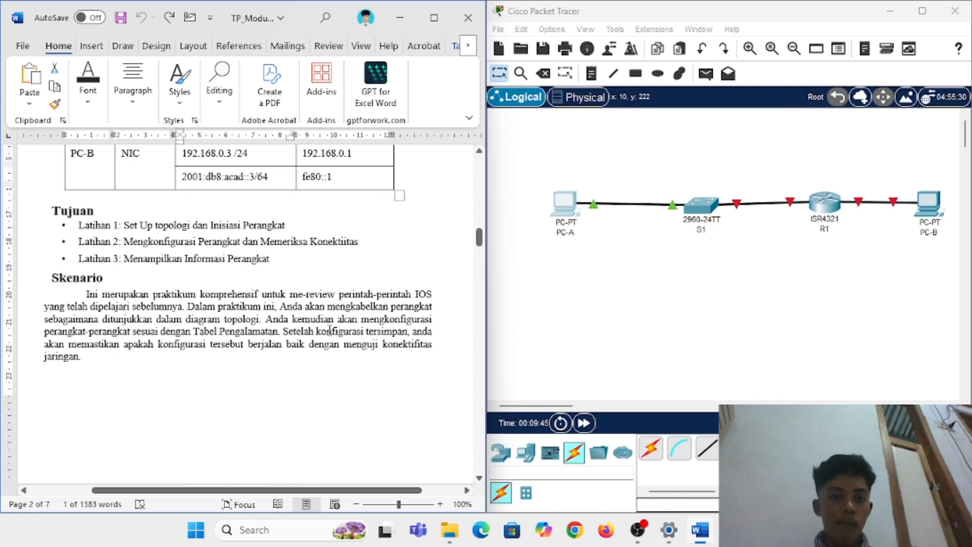
{"action": "scroll", "coordinate": [330, 329], "scroll_direction": "up", "scroll_amount": 4}
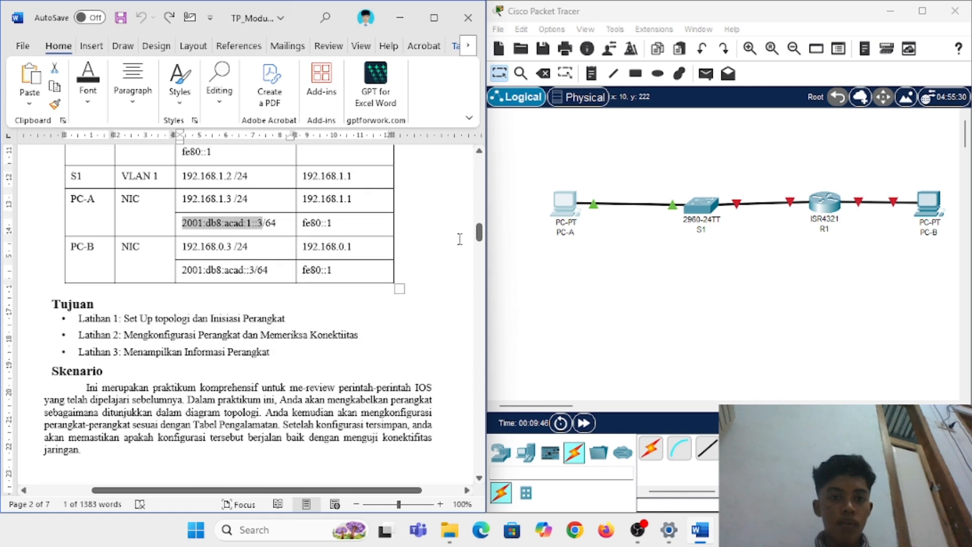
{"action": "left_click", "coordinate": [917, 210]}
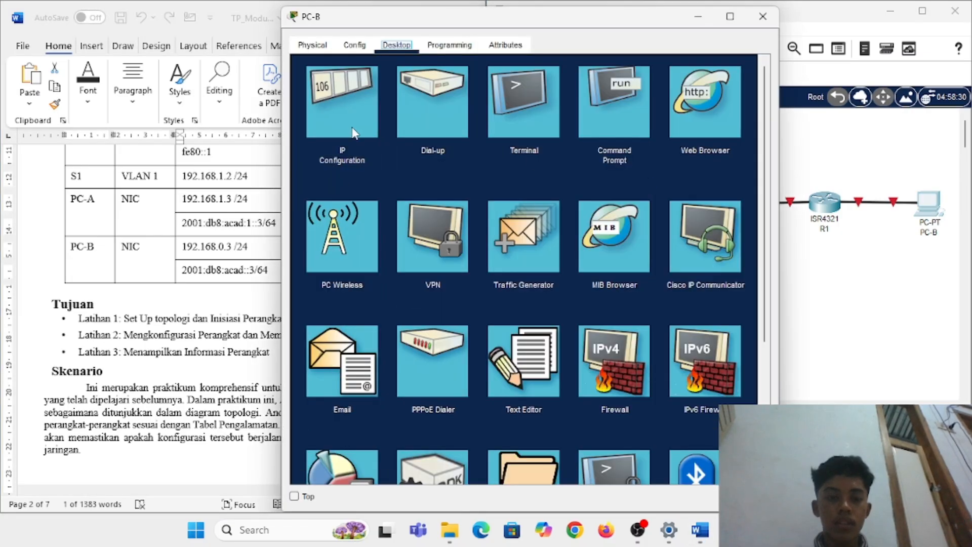
{"action": "left_click", "coordinate": [354, 133]}
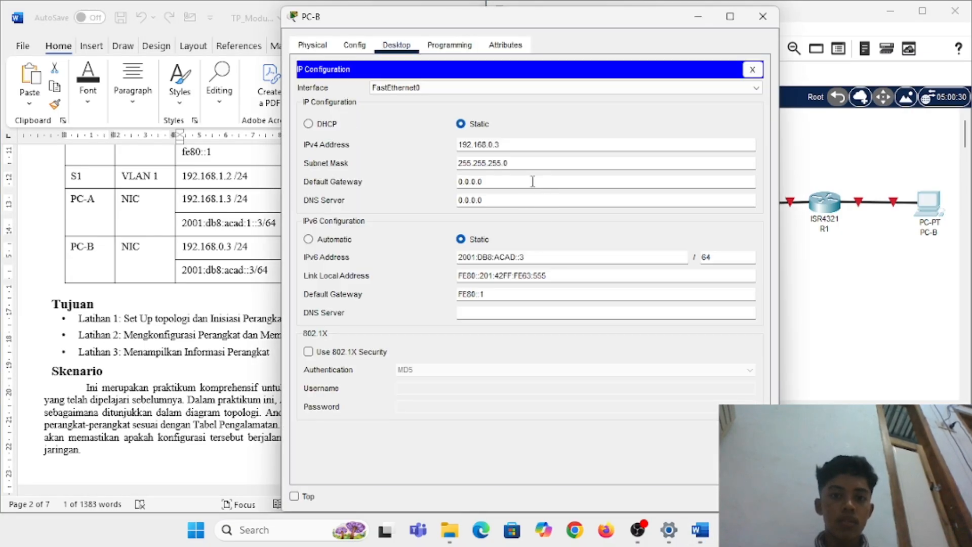
{"action": "left_click_drag", "start_coordinate": [498, 24], "coordinate": [637, 31]}
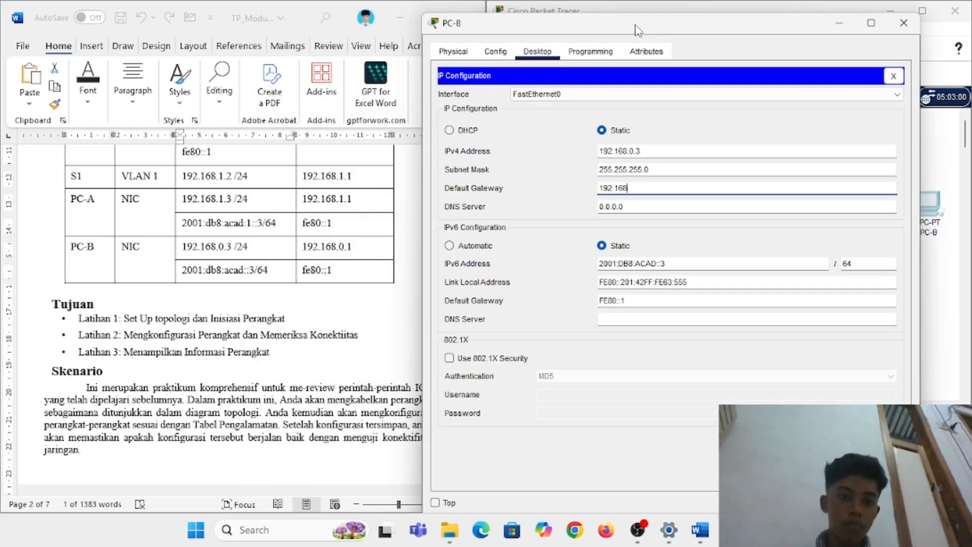
{"action": "type", "text": ".1"}
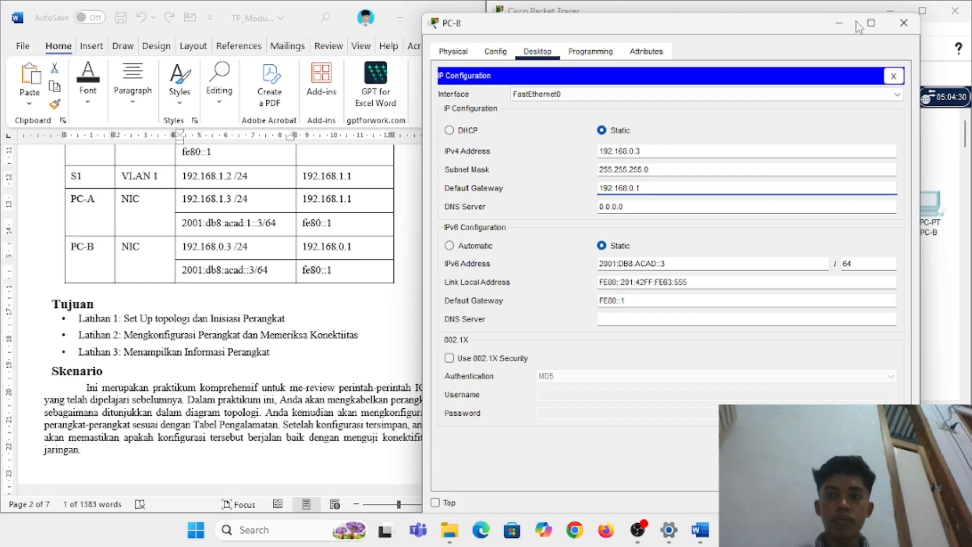
Step: Close PC-B's window and scroll the Word lab guide down toward page 3
{"action": "left_click", "coordinate": [902, 23]}
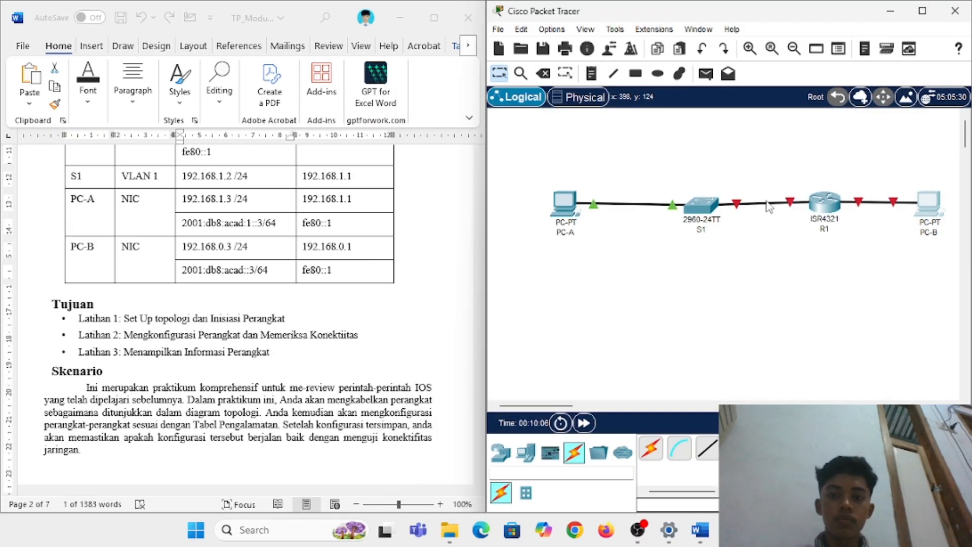
{"action": "scroll", "coordinate": [268, 324], "scroll_direction": "down", "scroll_amount": 3}
{"action": "scroll", "coordinate": [269, 324], "scroll_direction": "down", "scroll_amount": 10}
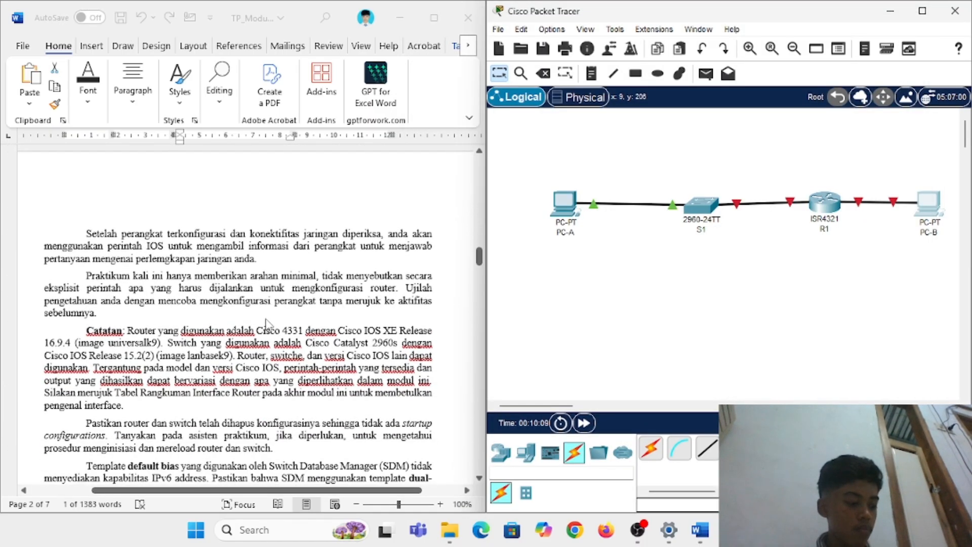
{"action": "scroll", "coordinate": [268, 324], "scroll_direction": "down", "scroll_amount": 3}
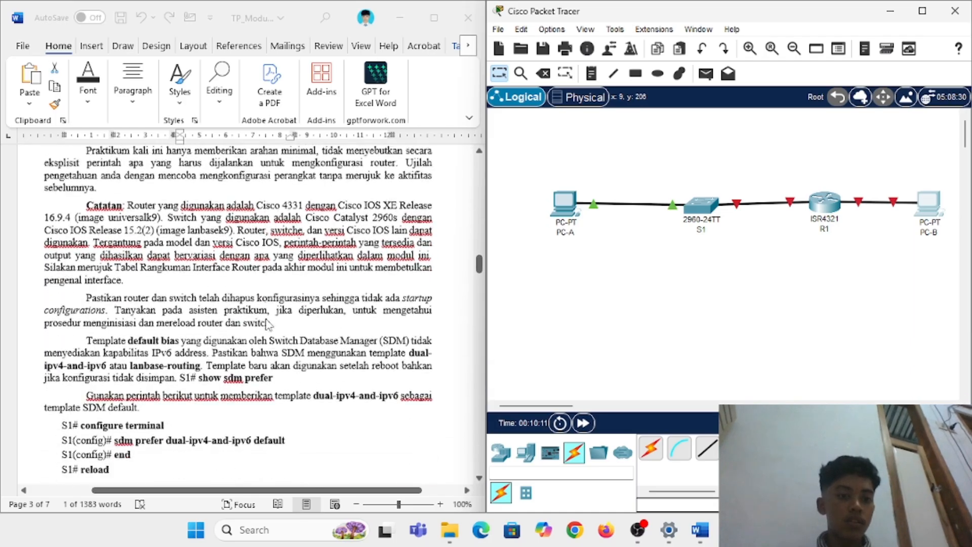
{"action": "scroll", "coordinate": [269, 324], "scroll_direction": "up", "scroll_amount": 2}
{"action": "scroll", "coordinate": [268, 324], "scroll_direction": "up", "scroll_amount": 1}
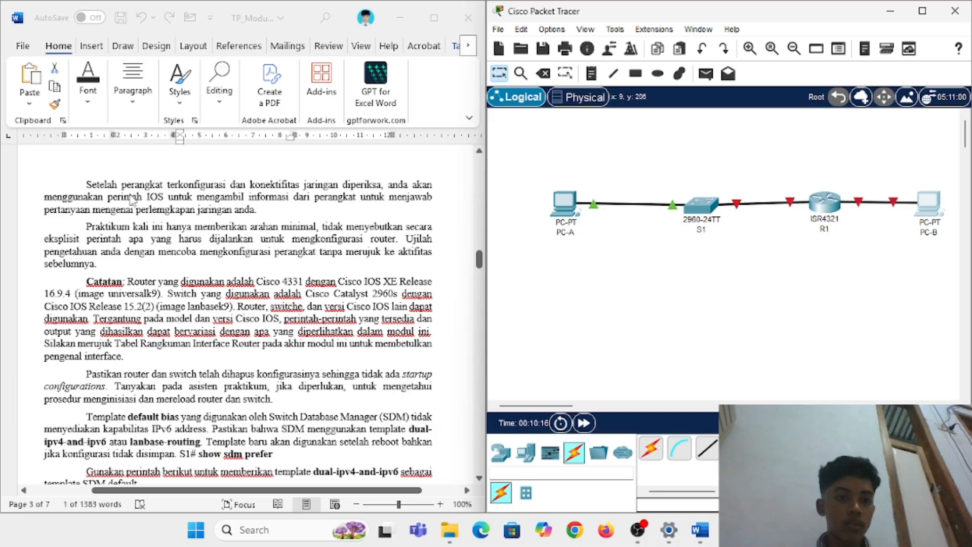
Step: Bring page 3's Catatan and SDM template commands into view, then reopen PC-A's device window
{"action": "scroll", "coordinate": [219, 217], "scroll_direction": "down", "scroll_amount": 1}
{"action": "scroll", "coordinate": [219, 217], "scroll_direction": "down", "scroll_amount": 3}
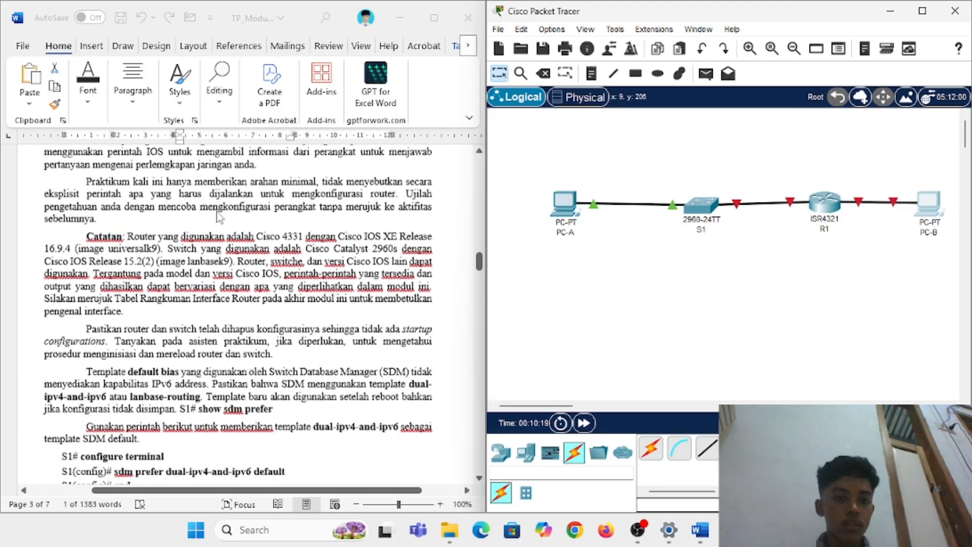
{"action": "scroll", "coordinate": [219, 217], "scroll_direction": "up", "scroll_amount": 20}
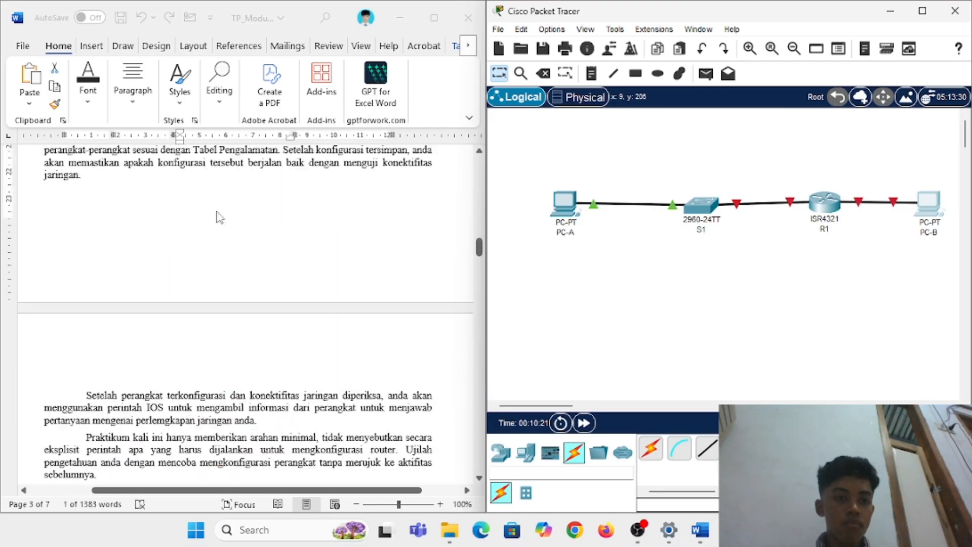
{"action": "scroll", "coordinate": [218, 217], "scroll_direction": "down", "scroll_amount": 19}
{"action": "scroll", "coordinate": [219, 217], "scroll_direction": "down", "scroll_amount": 3}
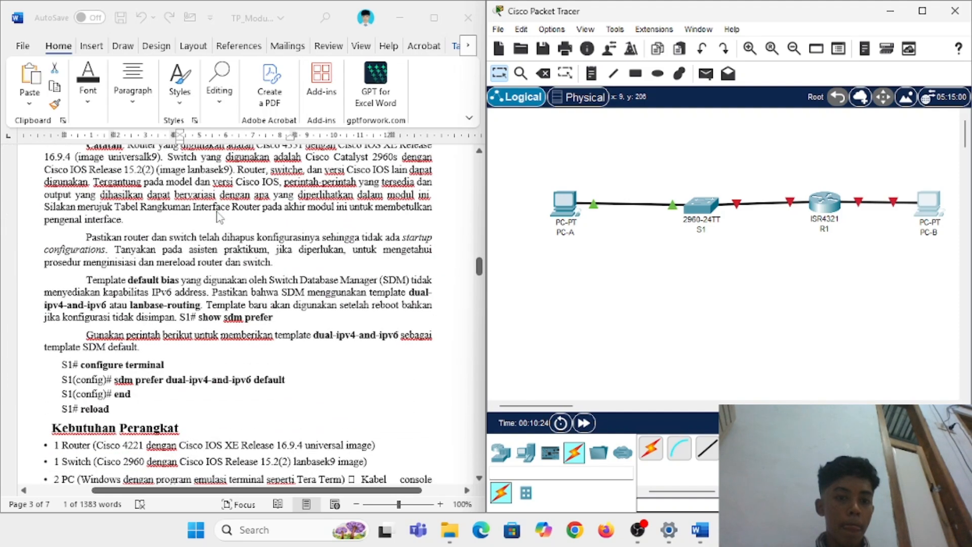
{"action": "scroll", "coordinate": [218, 217], "scroll_direction": "up", "scroll_amount": 3}
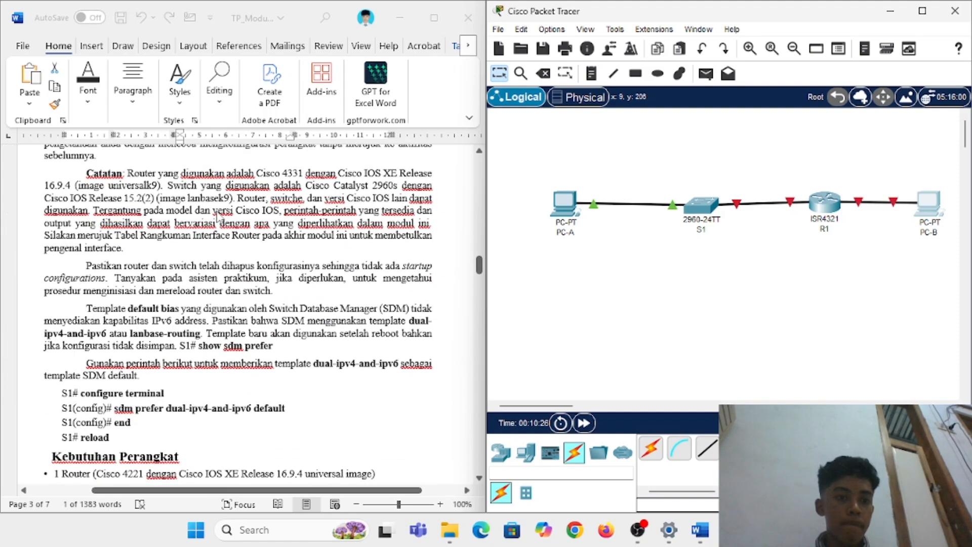
{"action": "scroll", "coordinate": [218, 216], "scroll_direction": "up", "scroll_amount": 3}
{"action": "scroll", "coordinate": [219, 217], "scroll_direction": "down", "scroll_amount": 3}
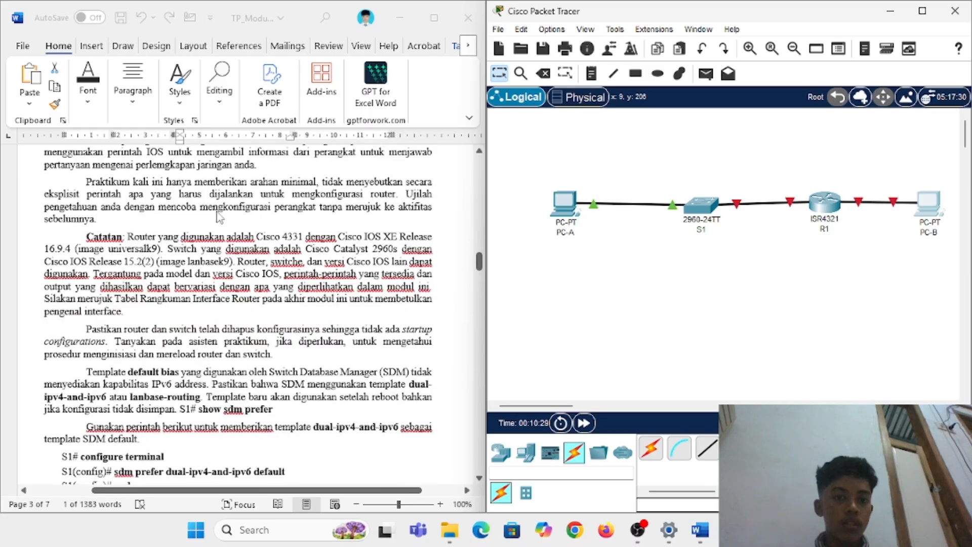
{"action": "left_click", "coordinate": [560, 205]}
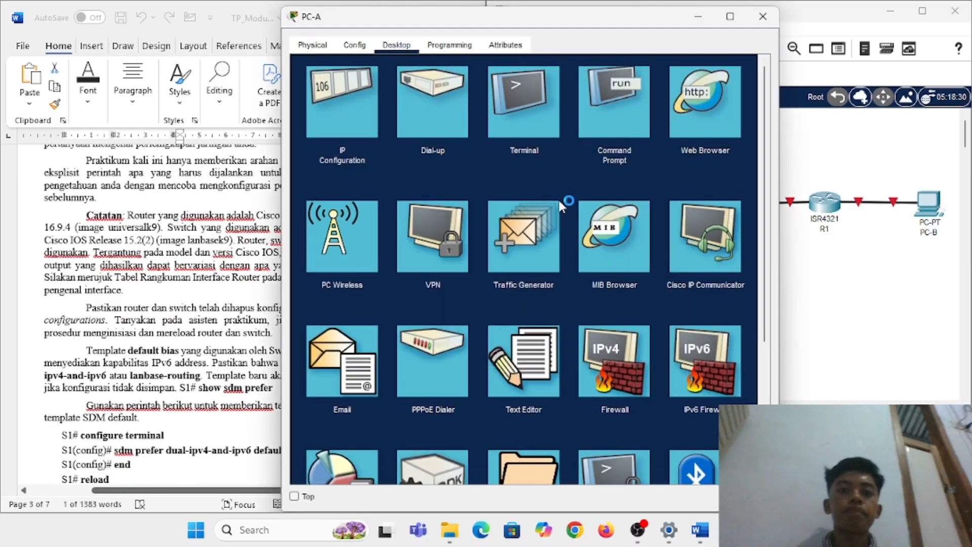
Step: Ping 192.168.0.3 from PC-A's Command Prompt, note the 100% loss, and close PC-A
{"action": "left_click", "coordinate": [620, 86]}
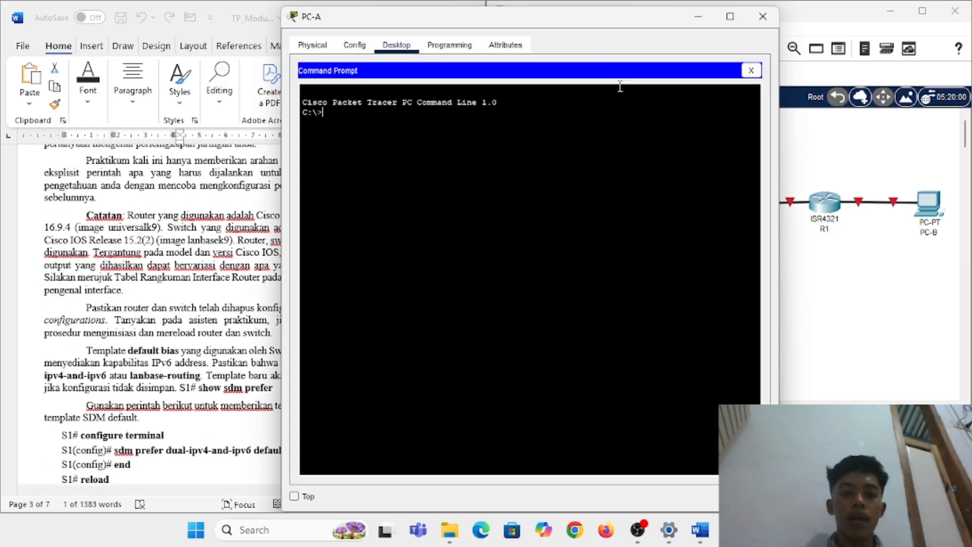
{"action": "type", "text": "ping 1"}
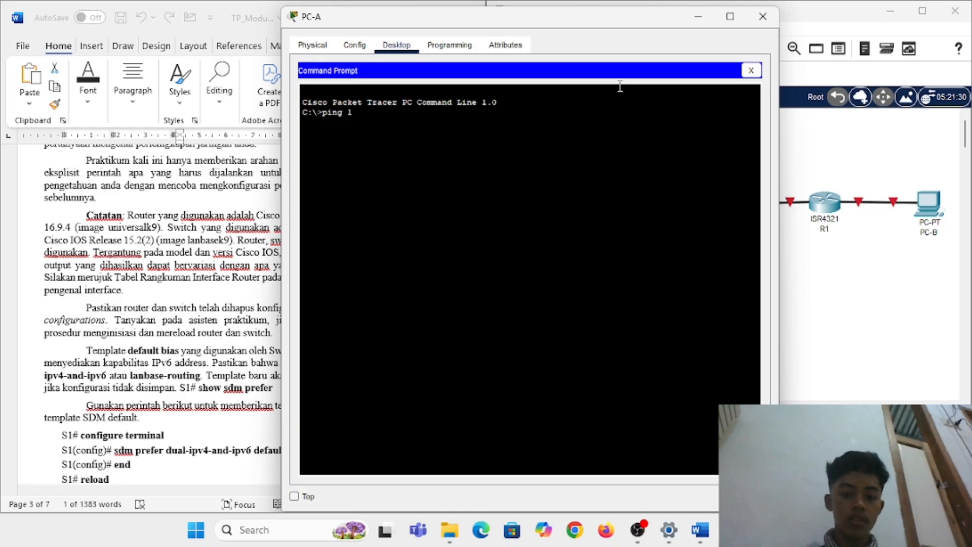
{"action": "type", "text": "92.168.0.3"}
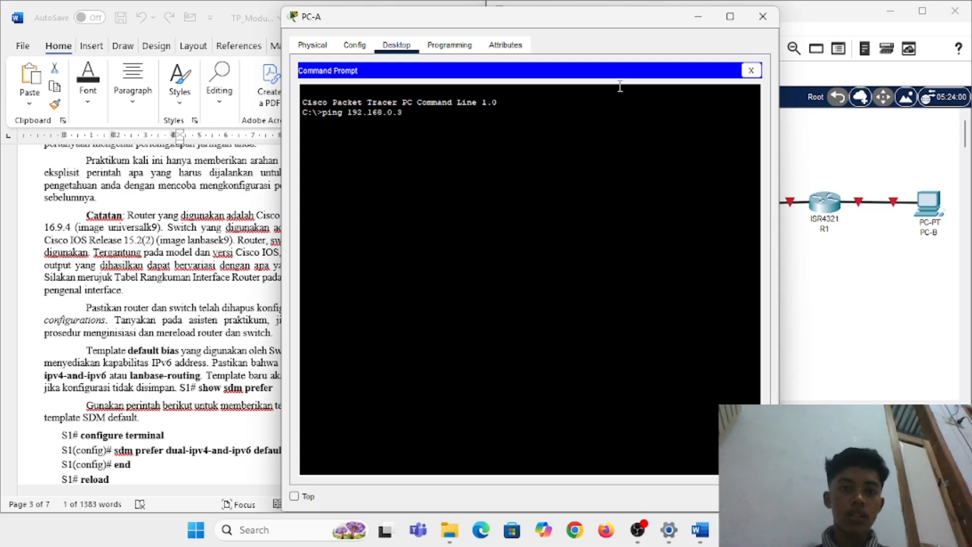
{"action": "key", "text": "Return"}
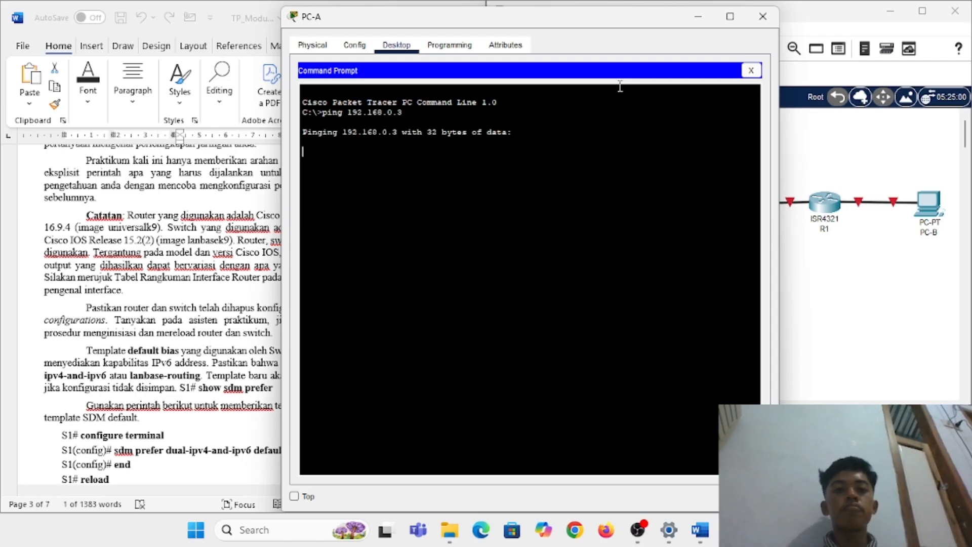
{"action": "left_click_drag", "start_coordinate": [616, 18], "coordinate": [798, 46]}
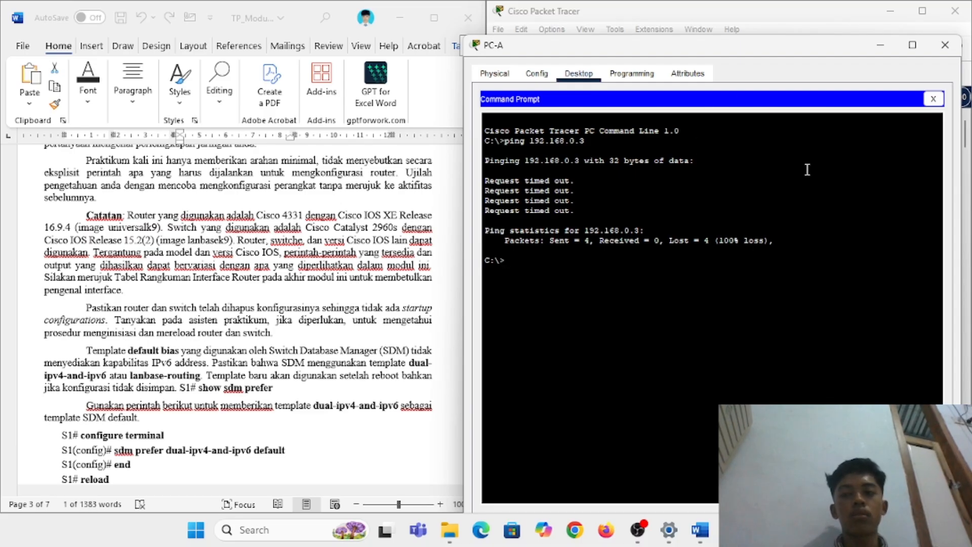
{"action": "left_click", "coordinate": [944, 45]}
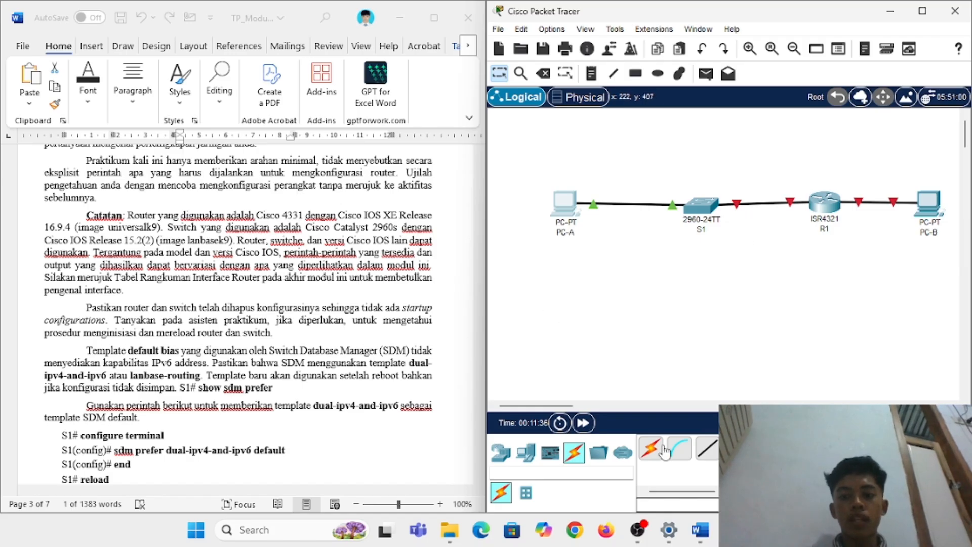
Step: Connect a console cable from PC-A's RS 232 port to R1's Console port
{"action": "left_click", "coordinate": [679, 448]}
{"action": "left_click", "coordinate": [567, 211]}
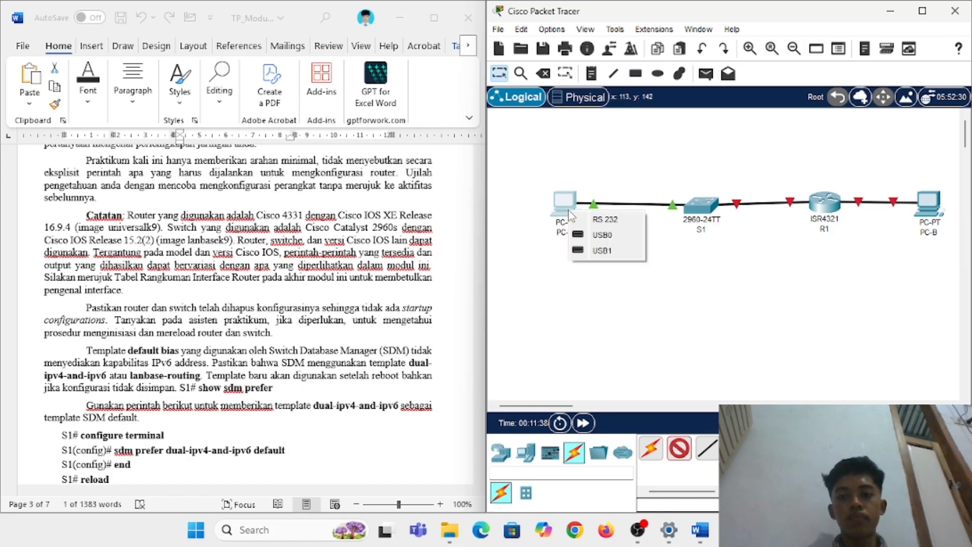
{"action": "left_click", "coordinate": [593, 226]}
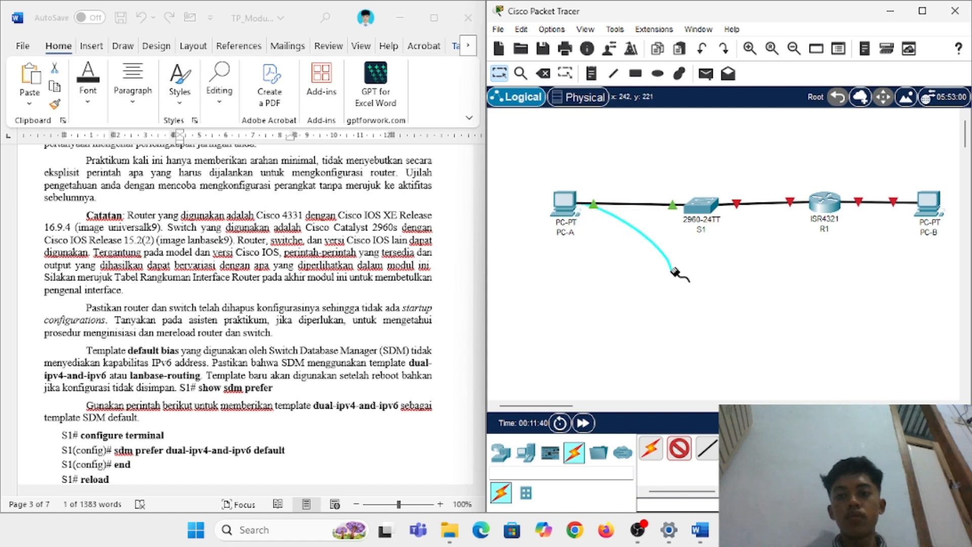
{"action": "left_click", "coordinate": [830, 215]}
{"action": "left_click", "coordinate": [853, 252]}
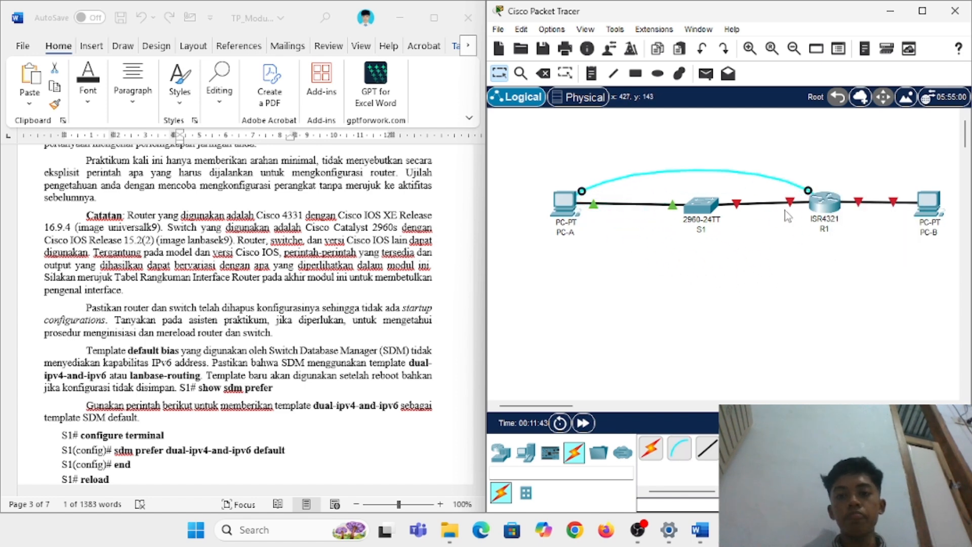
Step: Open PC-A's Terminal at 9600 baud and bring up R1's Router> prompt
{"action": "left_click", "coordinate": [566, 203]}
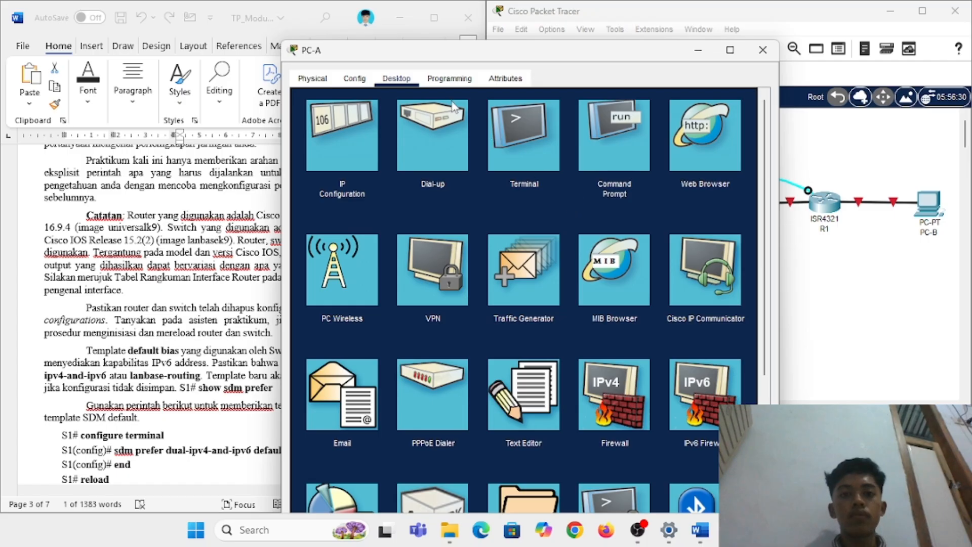
{"action": "left_click", "coordinate": [504, 131]}
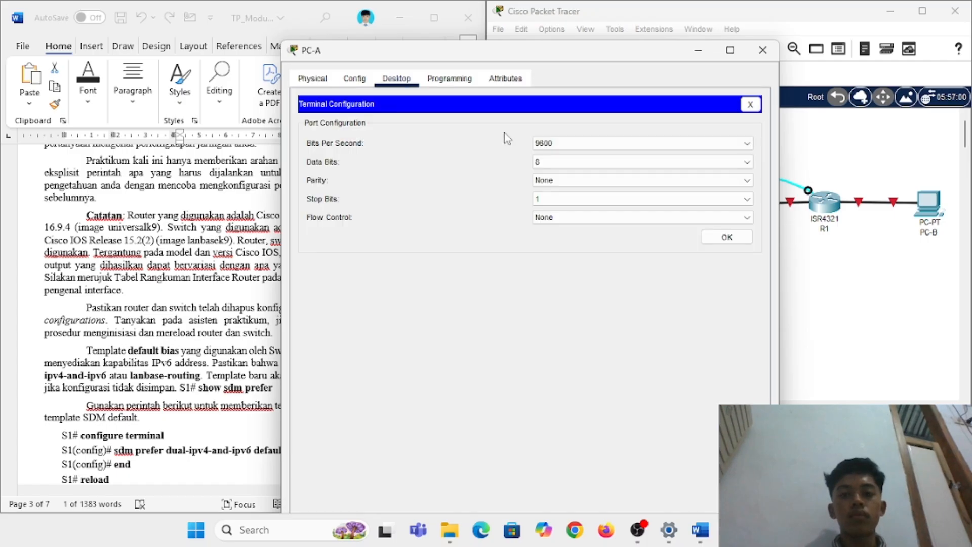
{"action": "left_click", "coordinate": [723, 238]}
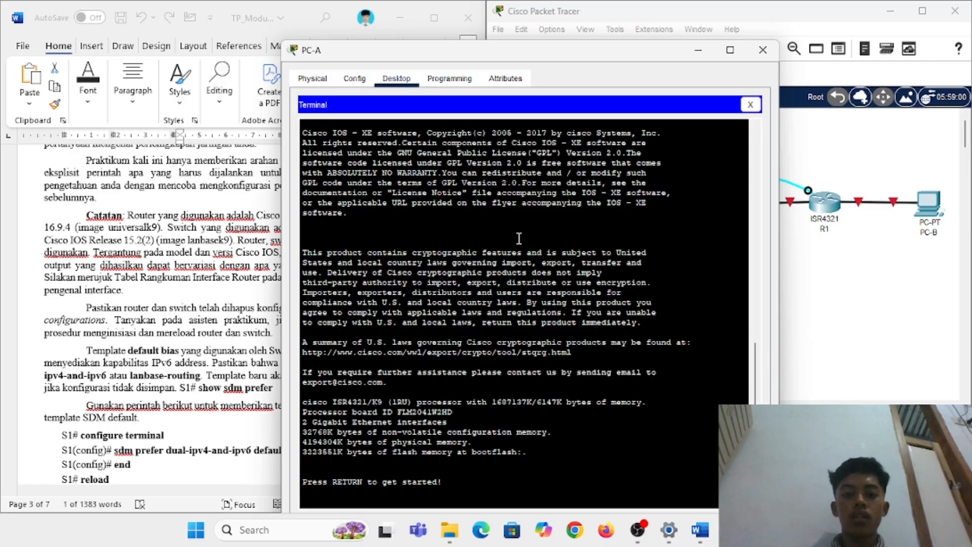
{"action": "key", "text": "Return"}
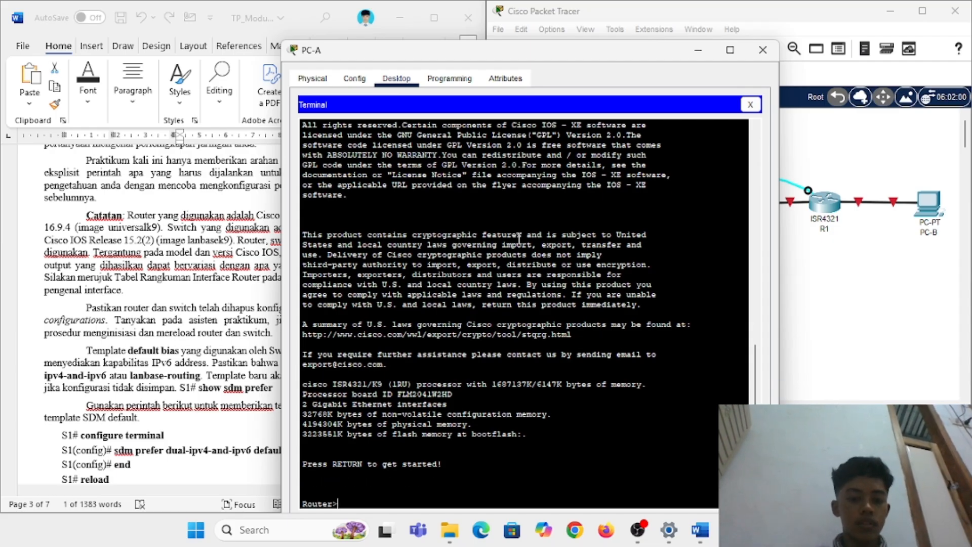
Step: Bring the Word lab guide forward at page 4's Latihan 2 Langkah 1 and Langkah 2 lists
{"action": "scroll", "coordinate": [143, 279], "scroll_direction": "down", "scroll_amount": 2}
{"action": "scroll", "coordinate": [143, 279], "scroll_direction": "down", "scroll_amount": 6}
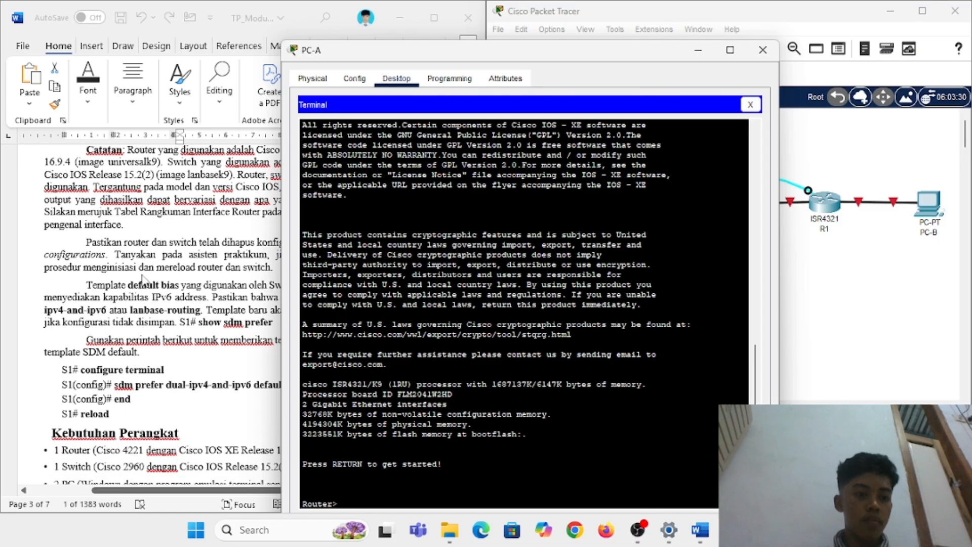
{"action": "scroll", "coordinate": [143, 280], "scroll_direction": "down", "scroll_amount": 9}
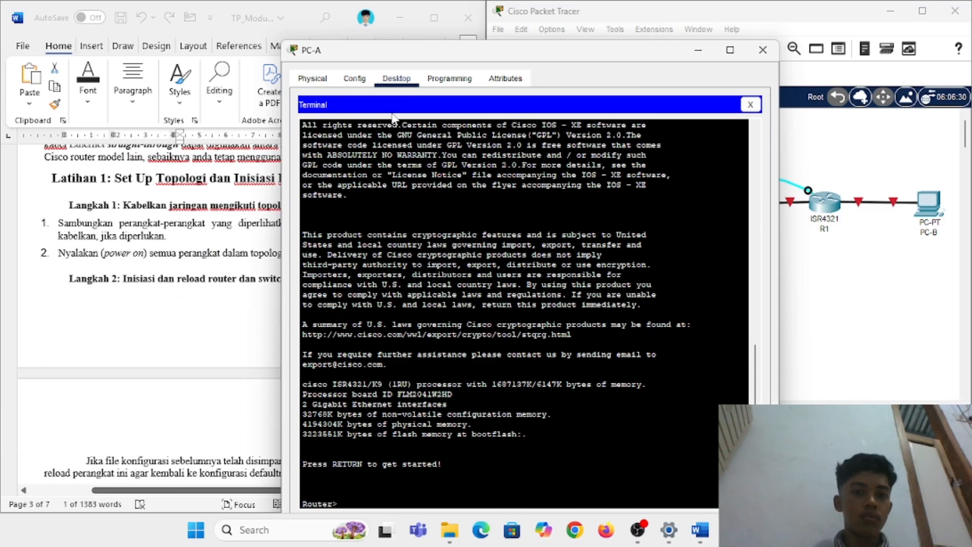
{"action": "left_click_drag", "start_coordinate": [423, 60], "coordinate": [565, 49]}
{"action": "scroll", "coordinate": [227, 248], "scroll_direction": "down", "scroll_amount": 4}
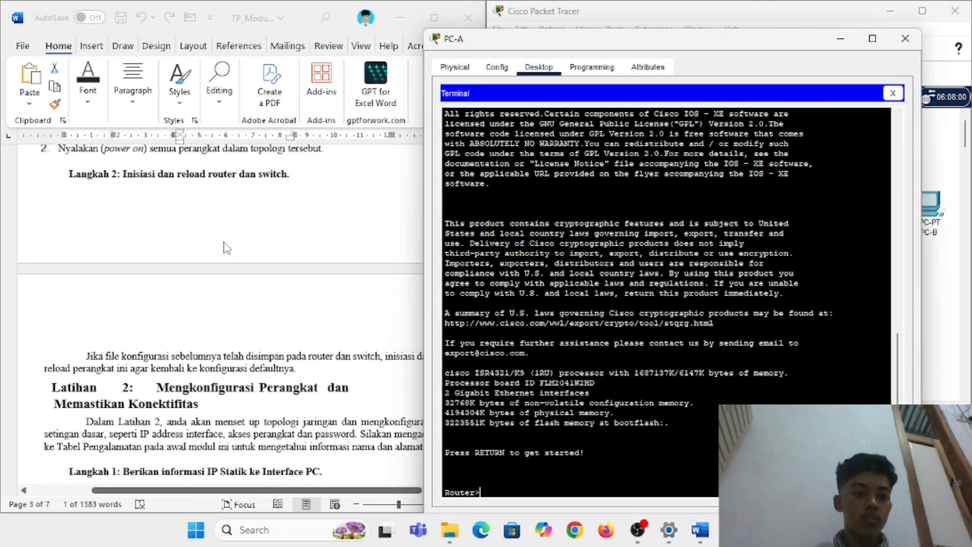
{"action": "scroll", "coordinate": [226, 248], "scroll_direction": "down", "scroll_amount": 9}
{"action": "scroll", "coordinate": [226, 248], "scroll_direction": "up", "scroll_amount": 13}
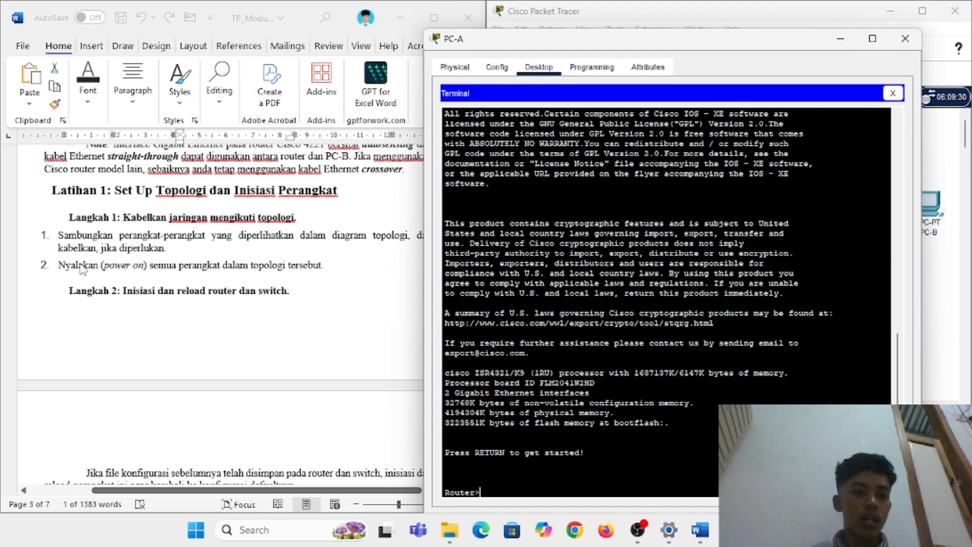
{"action": "scroll", "coordinate": [189, 290], "scroll_direction": "down", "scroll_amount": 8}
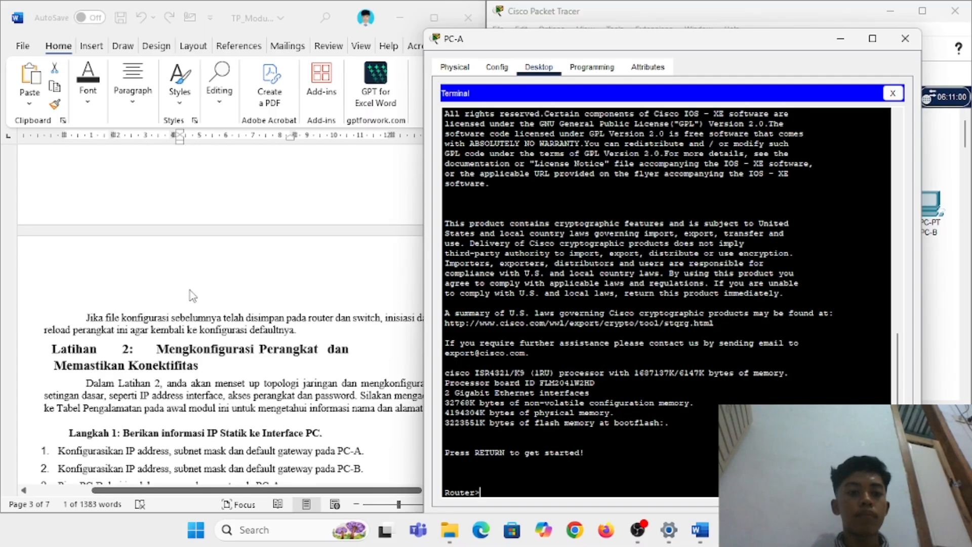
{"action": "scroll", "coordinate": [167, 314], "scroll_direction": "down", "scroll_amount": 2}
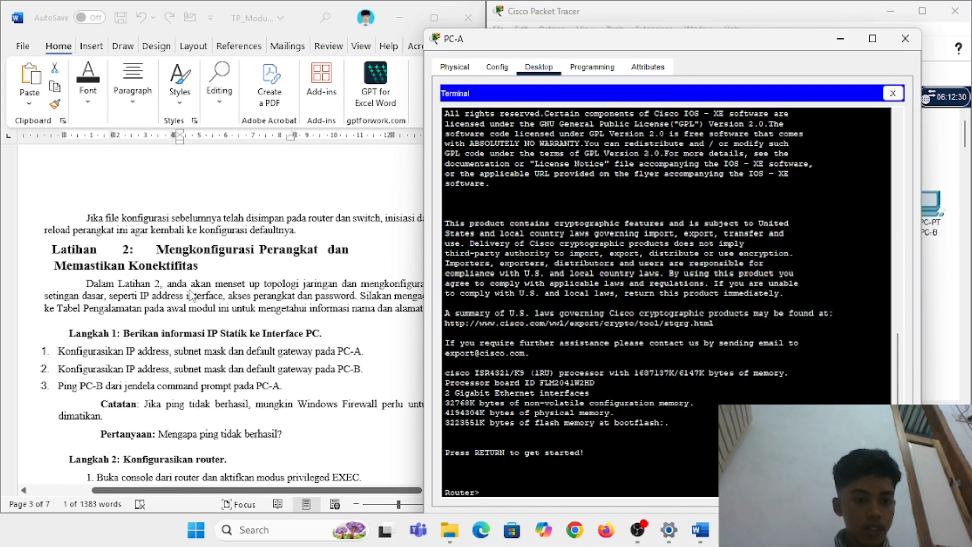
{"action": "scroll", "coordinate": [202, 349], "scroll_direction": "down", "scroll_amount": 4}
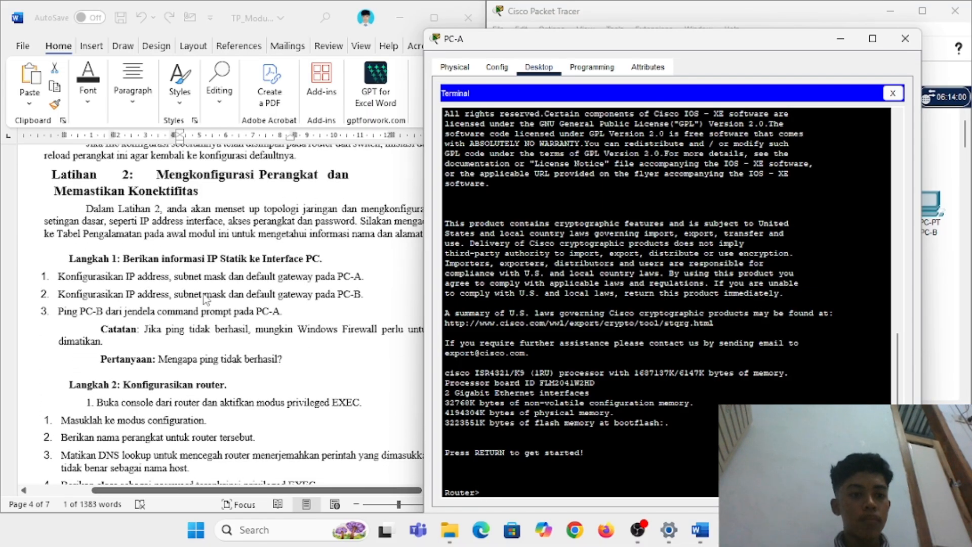
{"action": "scroll", "coordinate": [205, 298], "scroll_direction": "down", "scroll_amount": 3}
{"action": "scroll", "coordinate": [205, 297], "scroll_direction": "down", "scroll_amount": 2}
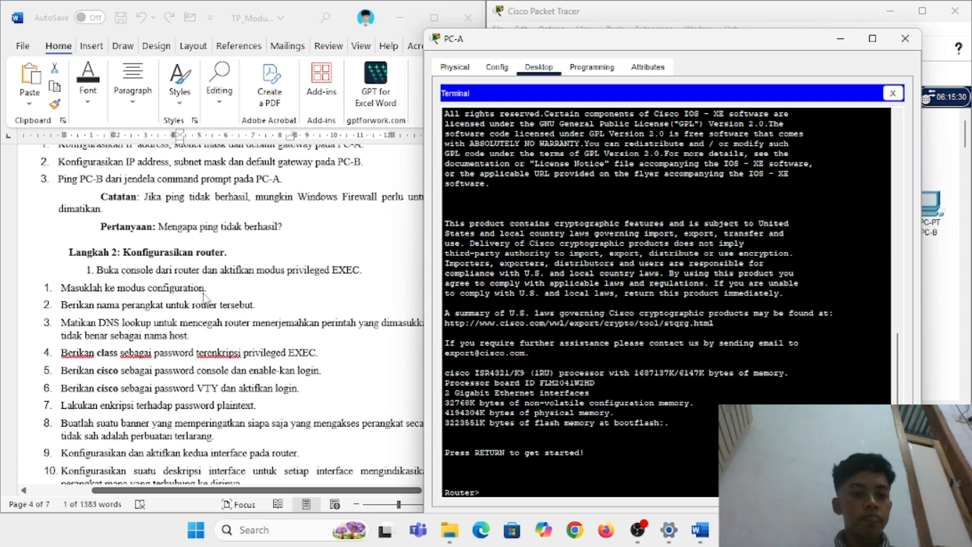
{"action": "scroll", "coordinate": [204, 298], "scroll_direction": "up", "scroll_amount": 3}
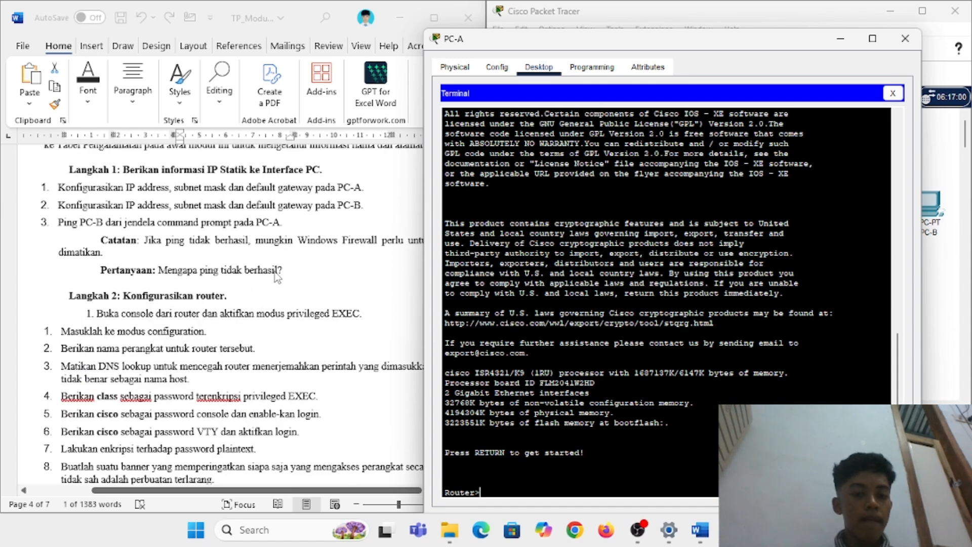
{"action": "left_click", "coordinate": [294, 269]}
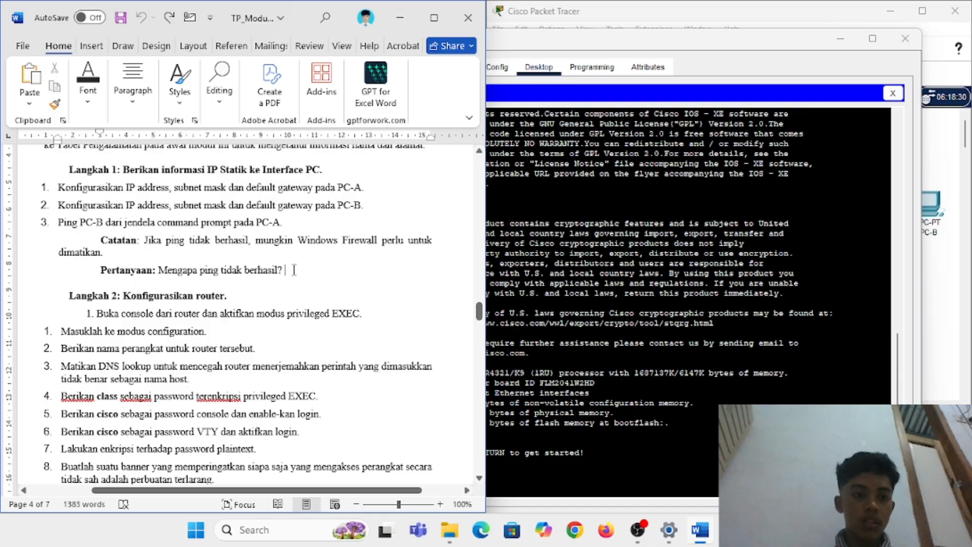
Step: Answer the Pertanyaan: ping failed because the router isn't configured, so traffic isn't routed yet
{"action": "type", "text": "Karena k"}
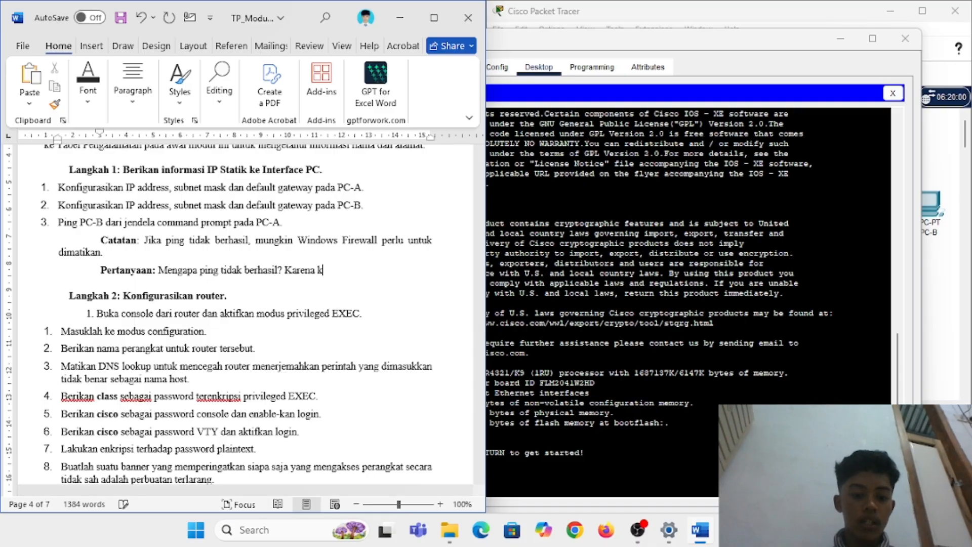
{"action": "type", "text": "ita belum melaku"}
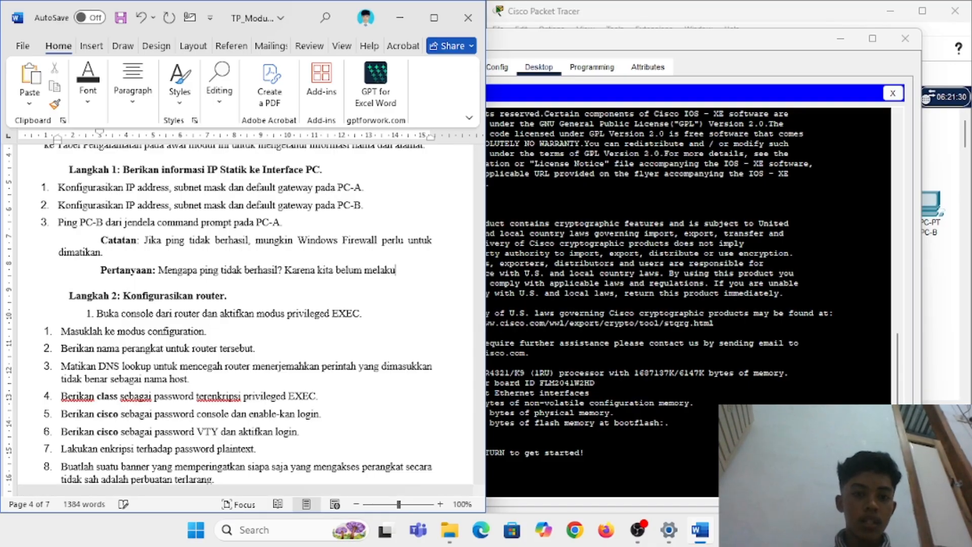
{"action": "type", "text": "kan konfigy"}
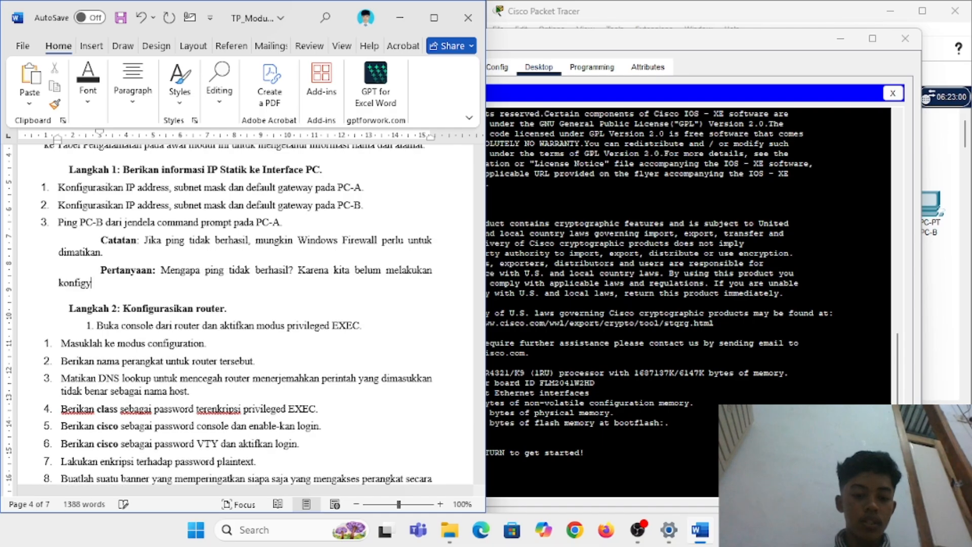
{"action": "key", "text": "BackSpace"}
{"action": "type", "text": "urasi pada"}
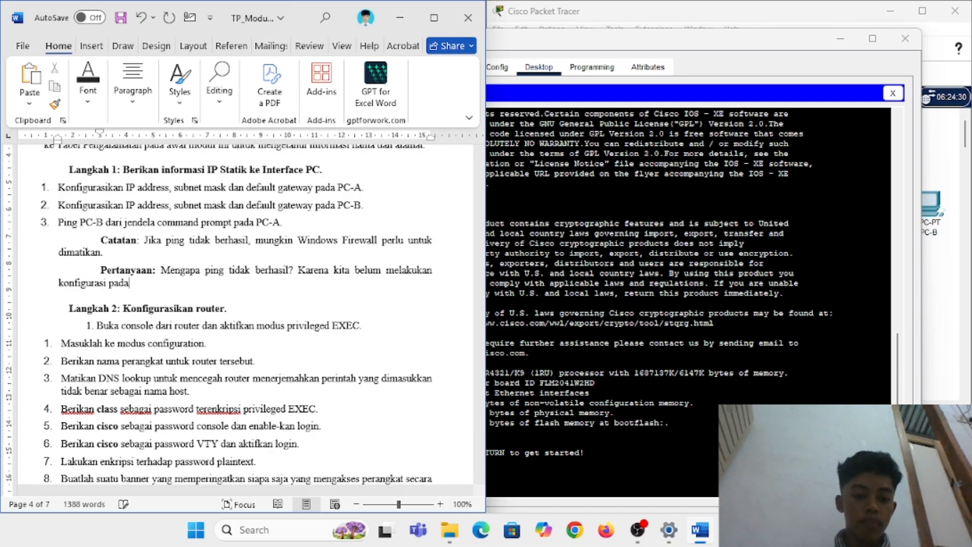
{"action": "type", "text": " Router sehu"}
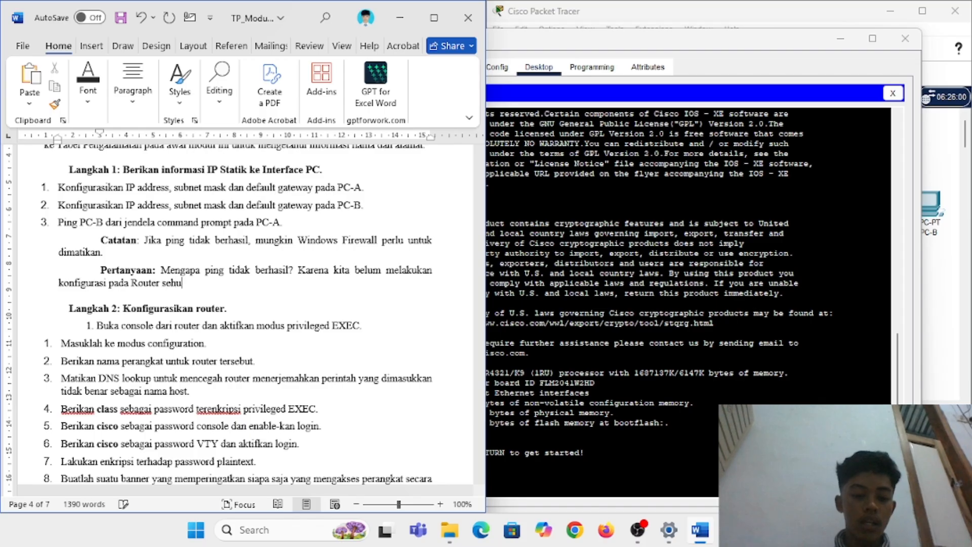
{"action": "key", "text": "BackSpace"}
{"action": "type", "text": "inggan jalur"}
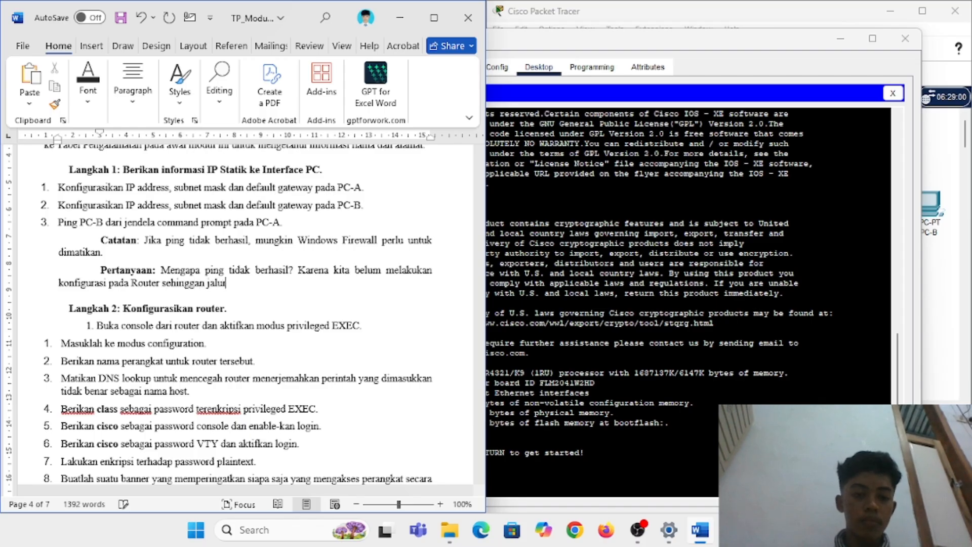
{"action": "type", "text": " lalu lintas "}
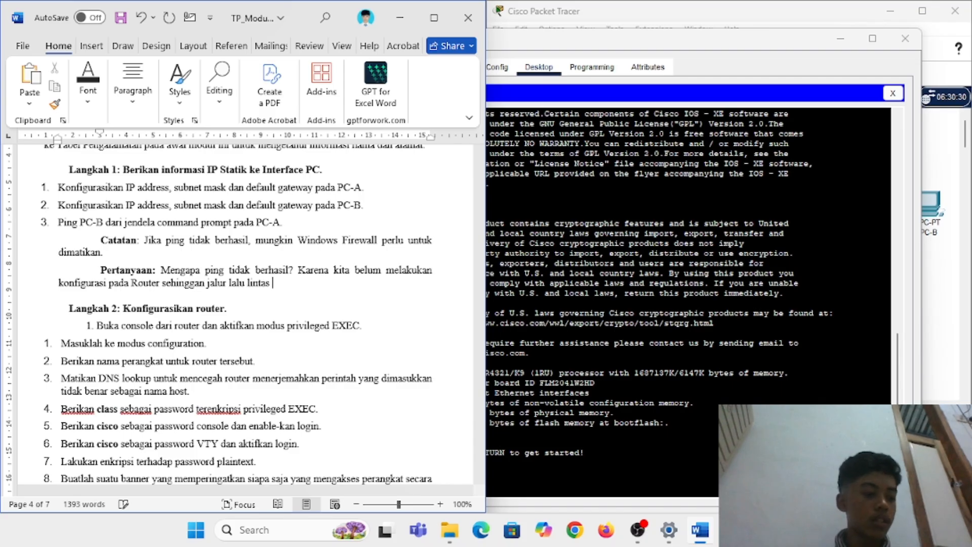
{"action": "type", "text": "belum "}
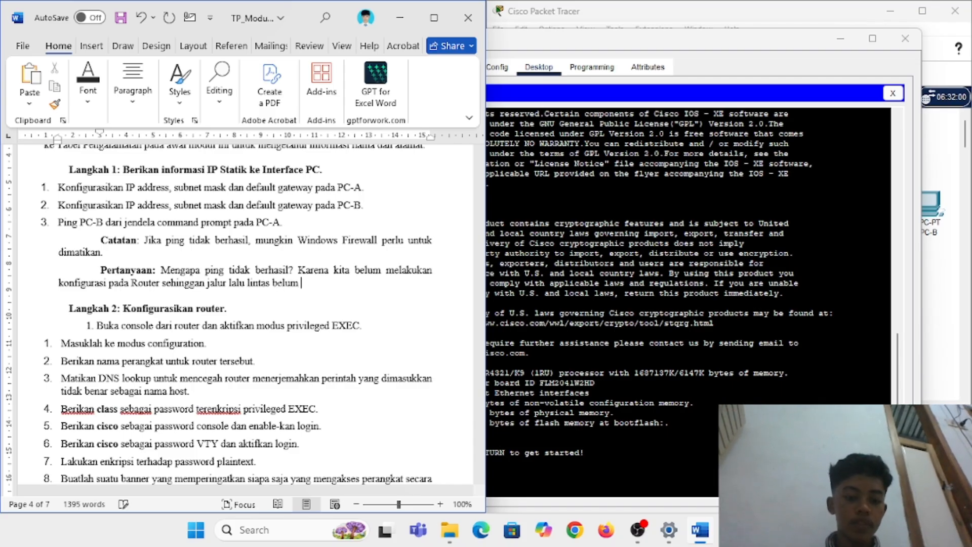
{"action": "type", "text": "ditentukan "}
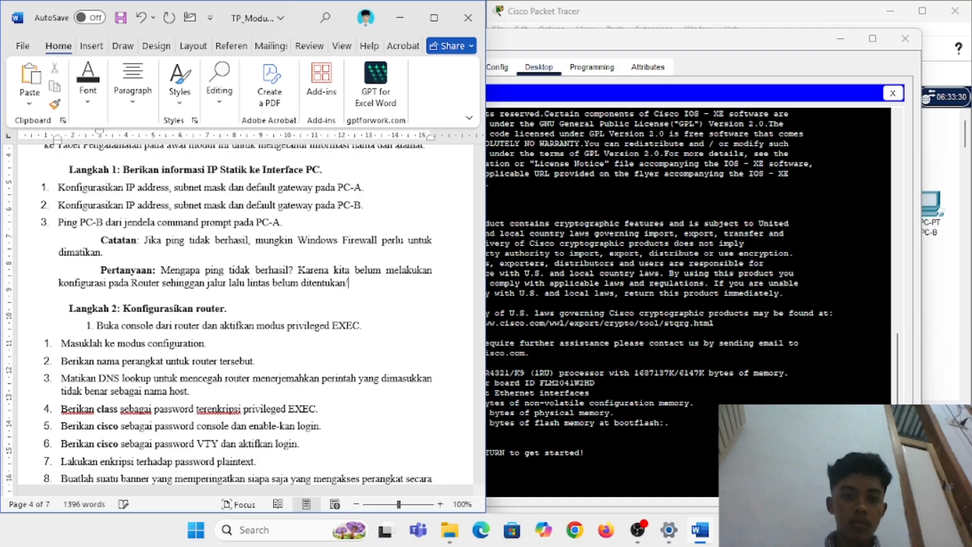
{"action": "type", "text": "dirutekan"}
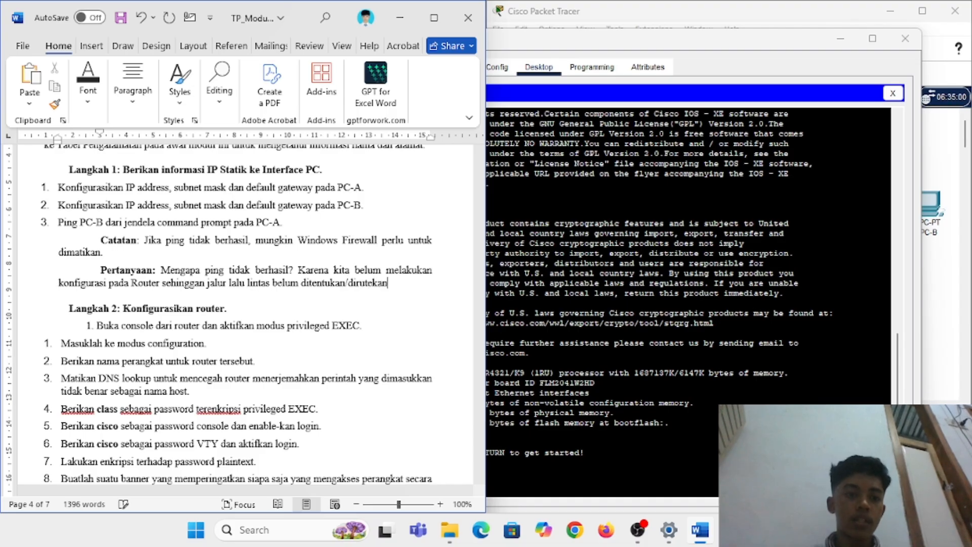
Step: From global configuration, name the router R1 and set a privileged EXEC enable secret
{"action": "left_click", "coordinate": [547, 472]}
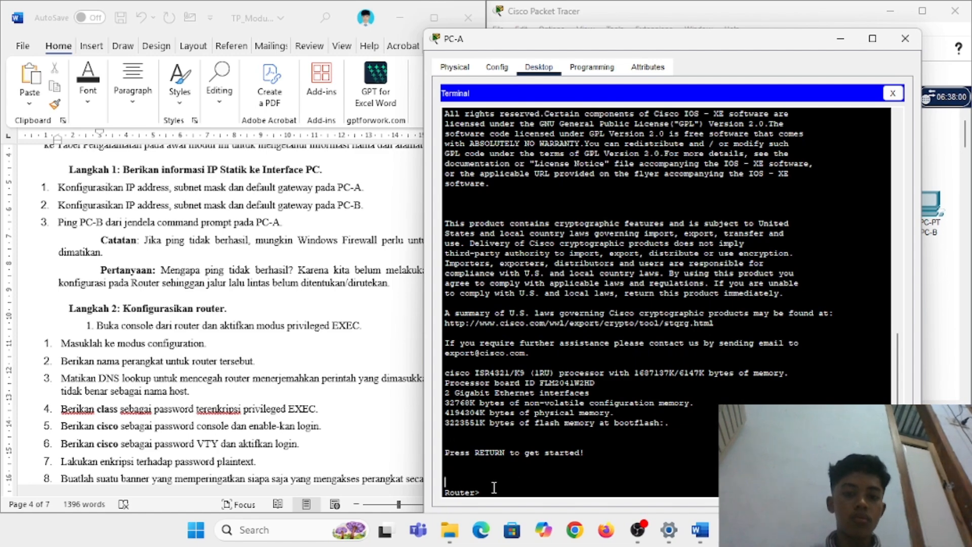
{"action": "scroll", "coordinate": [207, 396], "scroll_direction": "down", "scroll_amount": 2}
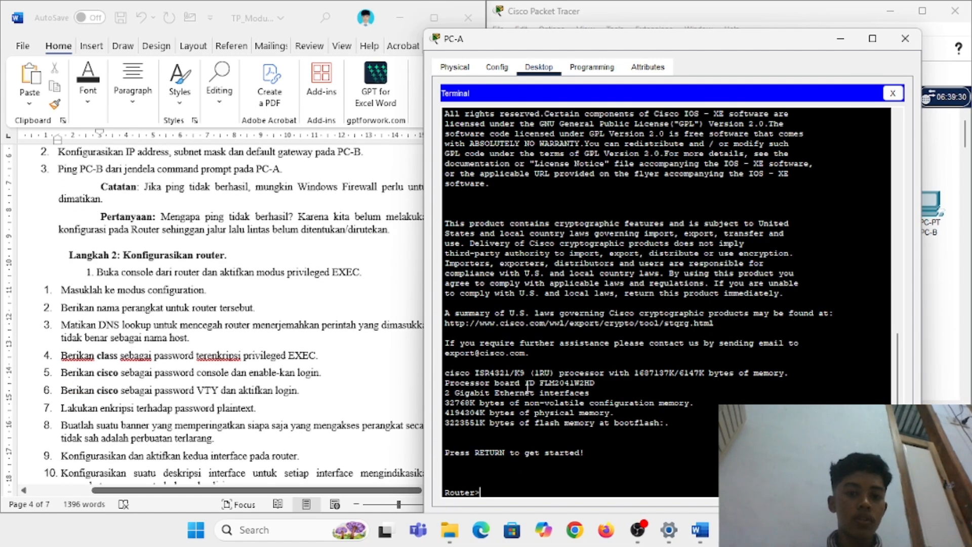
{"action": "type", "text": "enable"}
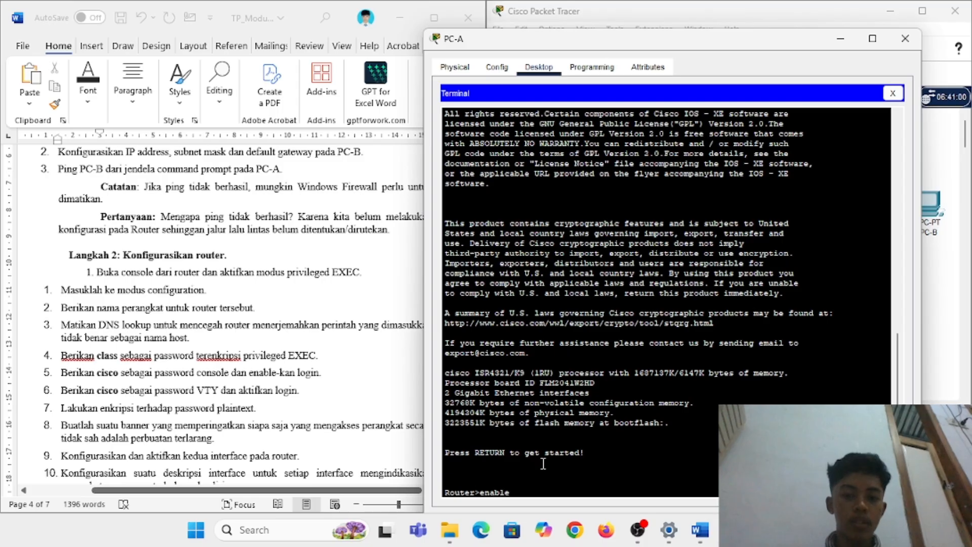
{"action": "key", "text": "Return"}
{"action": "type", "text": "conf t"}
{"action": "key", "text": "Return"}
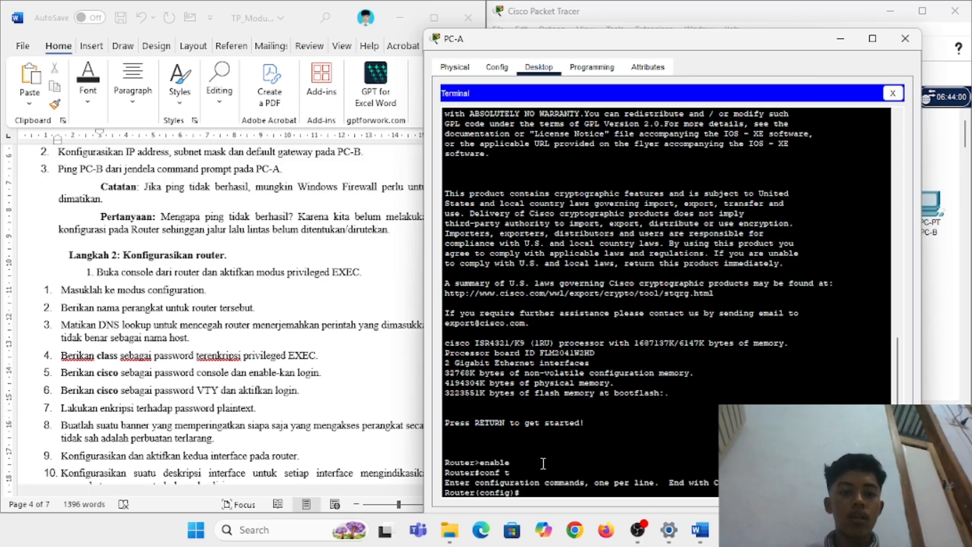
{"action": "scroll", "coordinate": [362, 415], "scroll_direction": "down", "scroll_amount": 3}
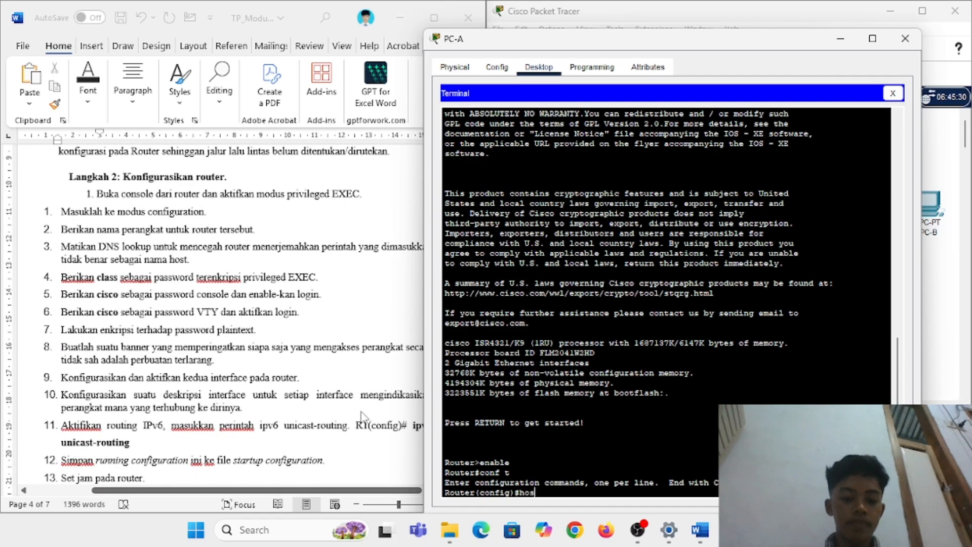
{"action": "type", "text": "hostname"}
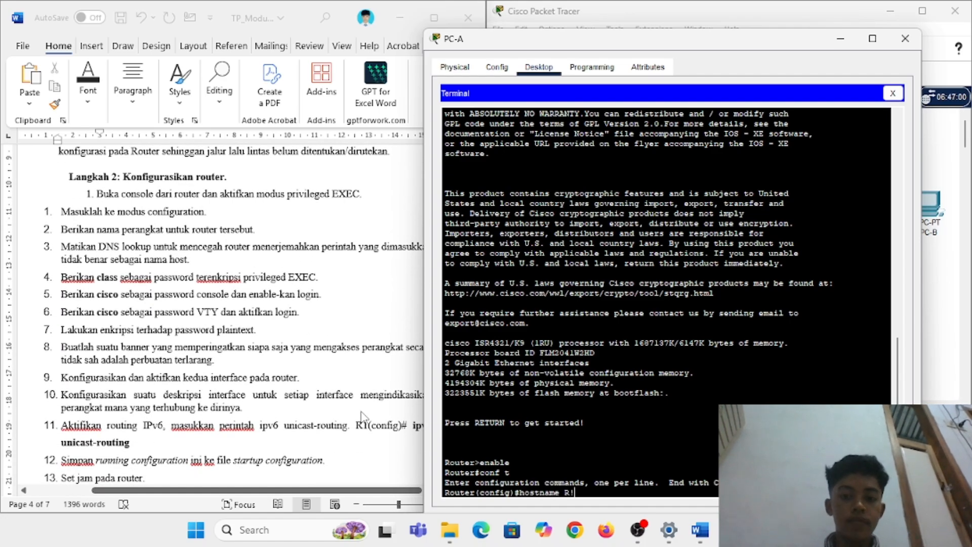
{"action": "type", "text": " R1"}
{"action": "key", "text": "Return"}
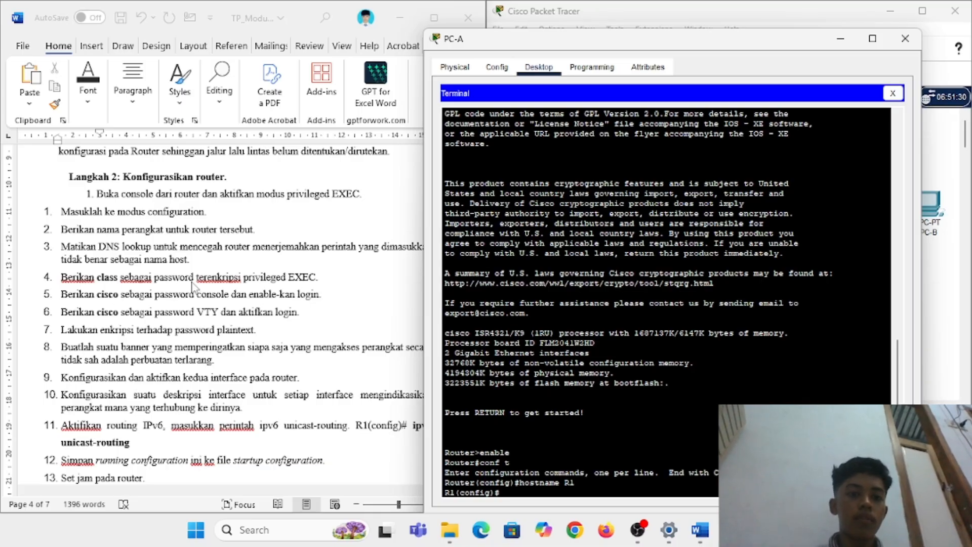
{"action": "type", "text": "e"}
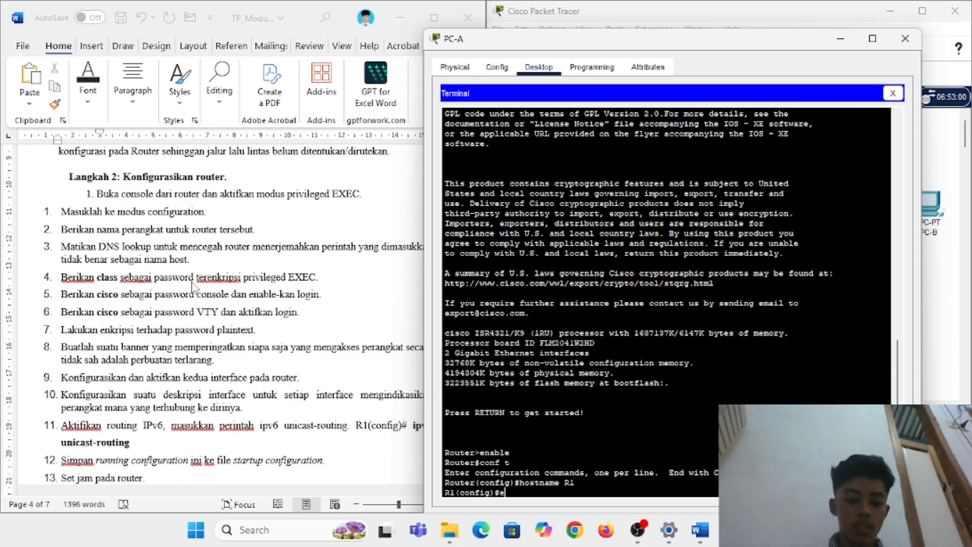
{"action": "type", "text": "nable secret"}
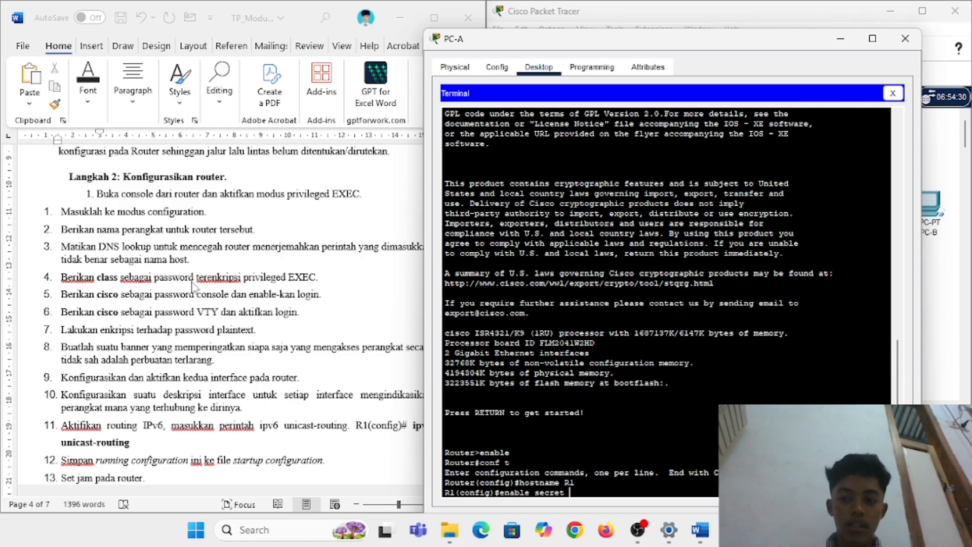
{"action": "type", "text": " class"}
{"action": "key", "text": "Return"}
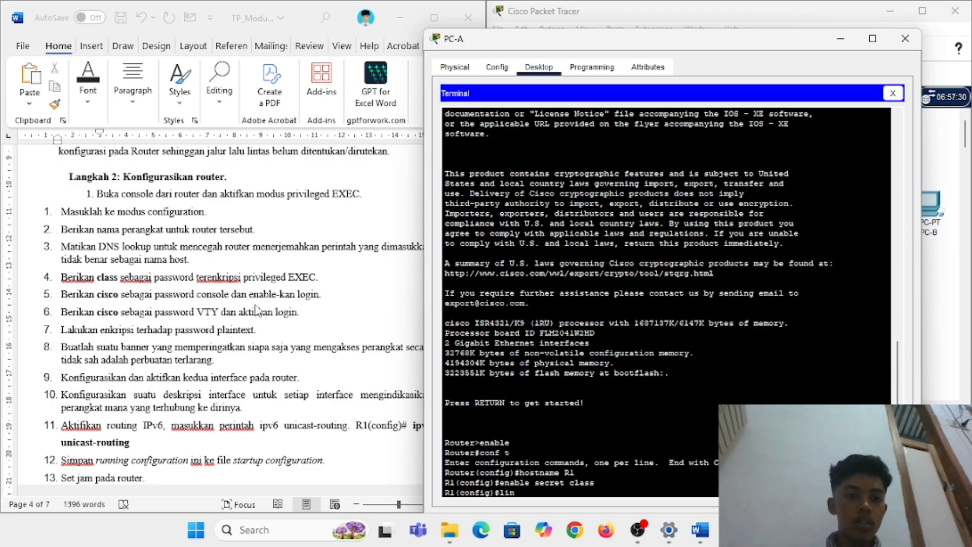
Step: Give console line 0 a password and require login on it
{"action": "scroll", "coordinate": [255, 310], "scroll_direction": "down", "scroll_amount": 1}
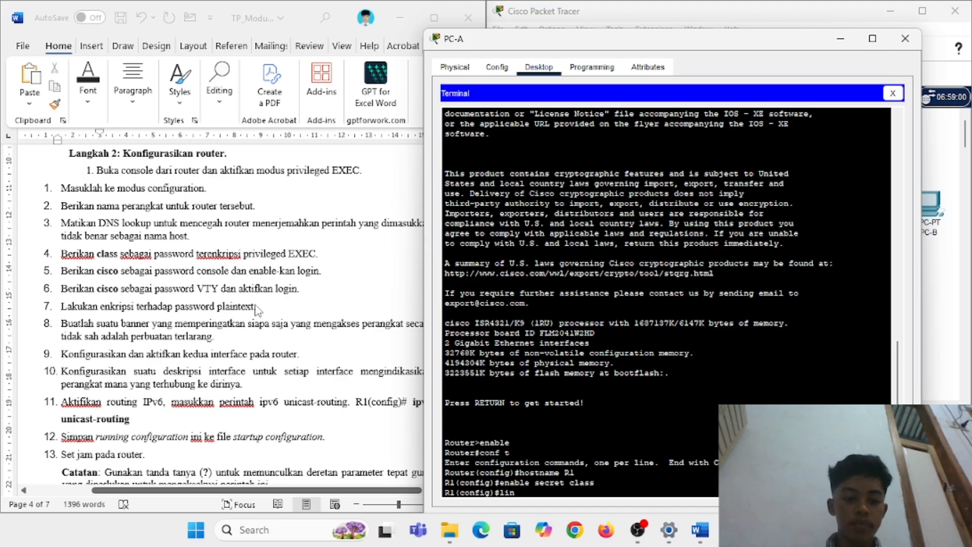
{"action": "type", "text": "line console 0"}
{"action": "key", "text": "Return"}
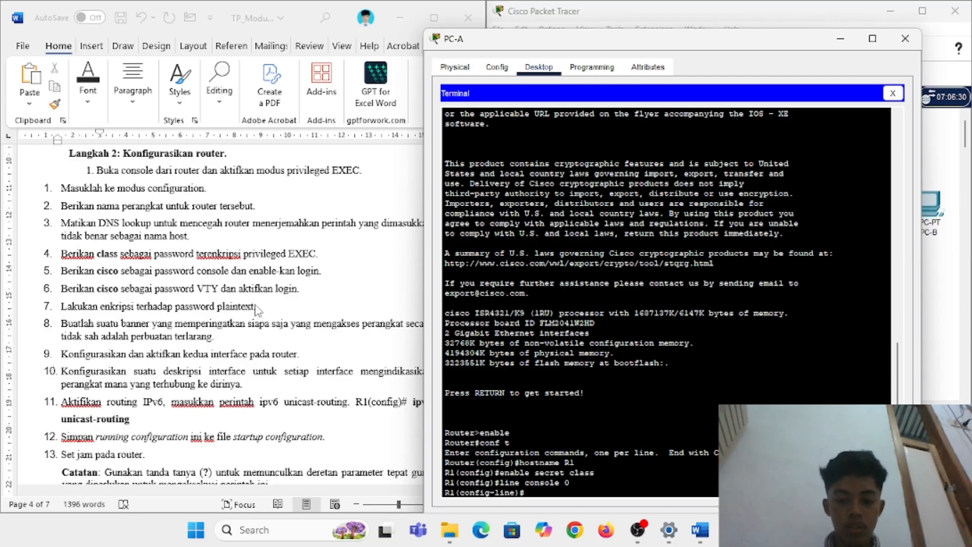
{"action": "type", "text": "sco"}
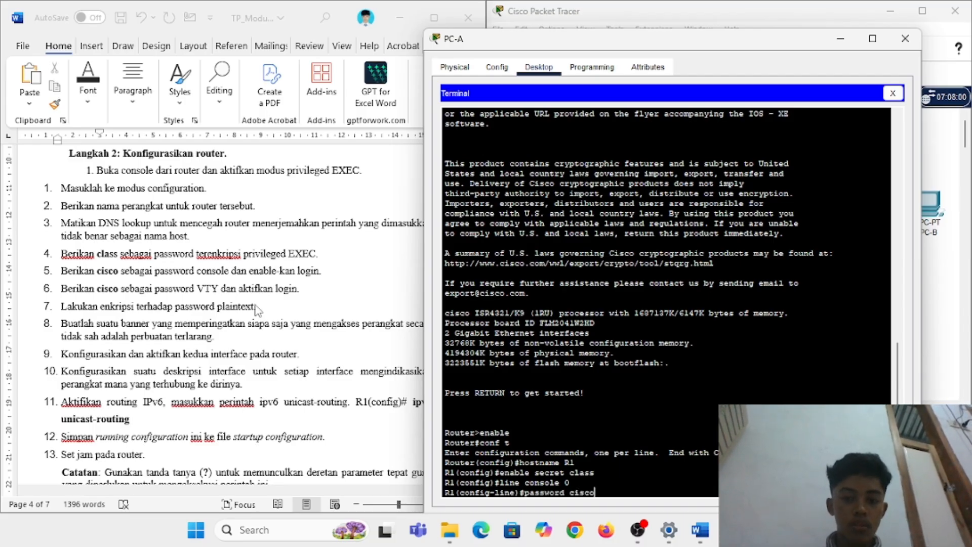
{"action": "key", "text": "Return"}
{"action": "scroll", "coordinate": [140, 278], "scroll_direction": "down", "scroll_amount": 1}
{"action": "type", "text": "line)#"}
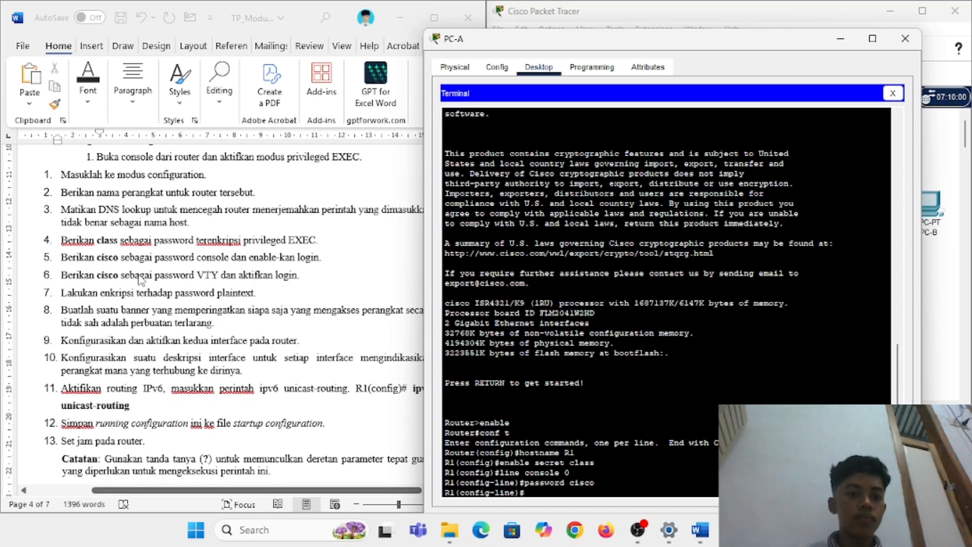
{"action": "type", "text": "ogin"}
{"action": "key", "text": "Return"}
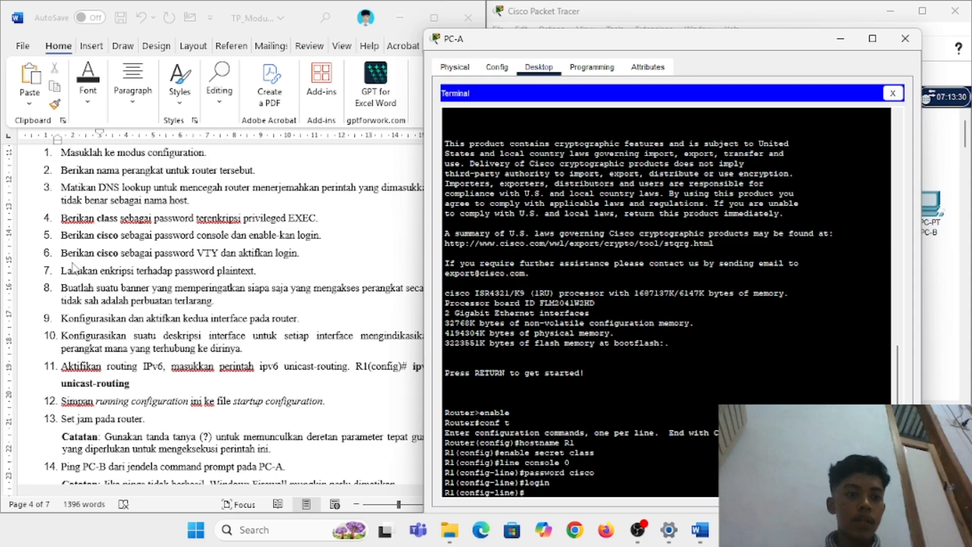
{"action": "scroll", "coordinate": [191, 262], "scroll_direction": "down", "scroll_amount": 1}
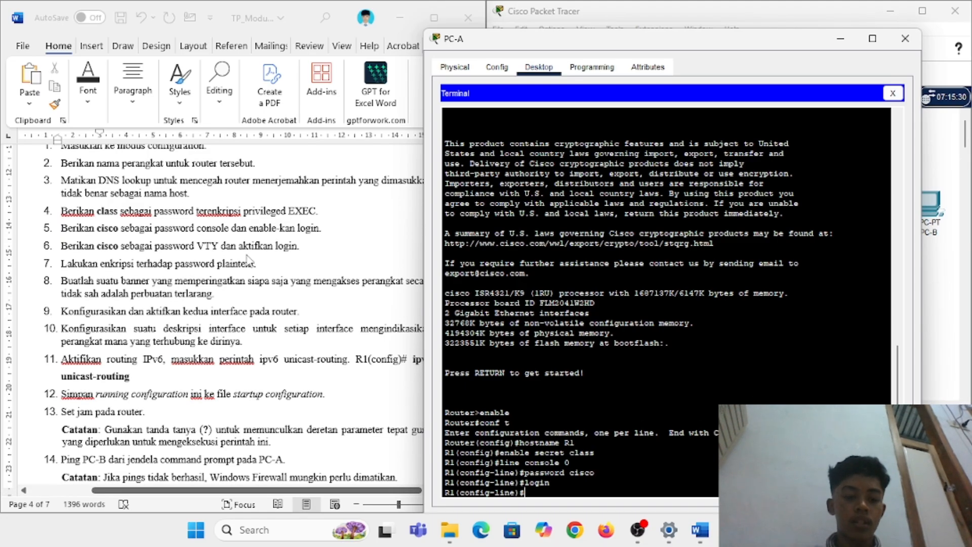
Step: Leave console line mode and enter line vty 0 15, retyping the command until accepted
{"action": "type", "text": "t"}
{"action": "key", "text": "Return"}
{"action": "type", "text": "v"}
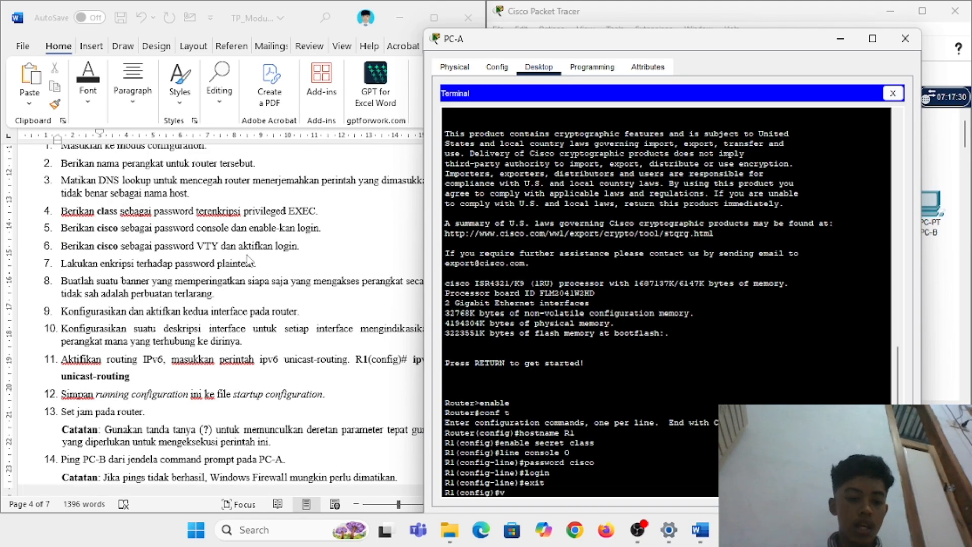
{"action": "type", "text": "ty 0 15"}
{"action": "key", "text": "Return"}
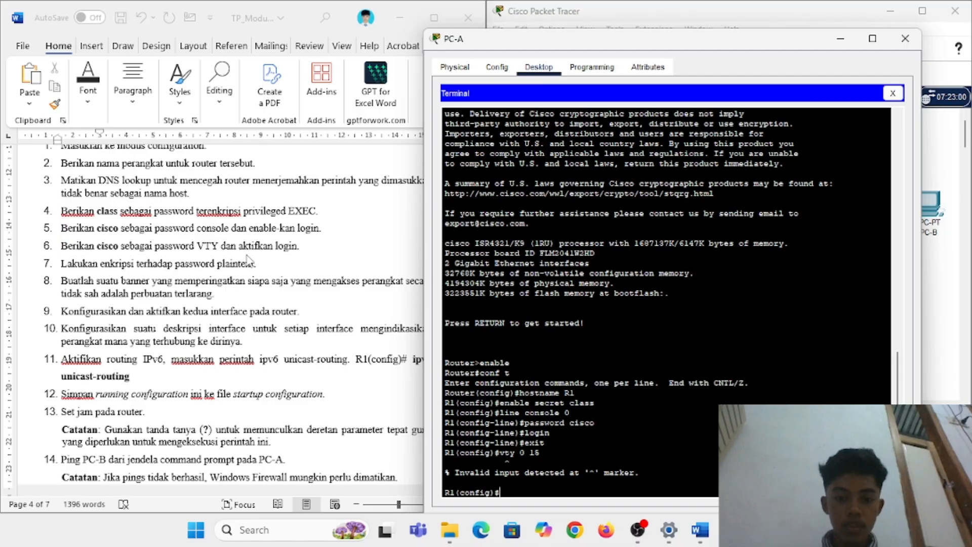
{"action": "key", "text": "Up"}
{"action": "key", "text": "Left"}
{"action": "key", "text": "Left"}
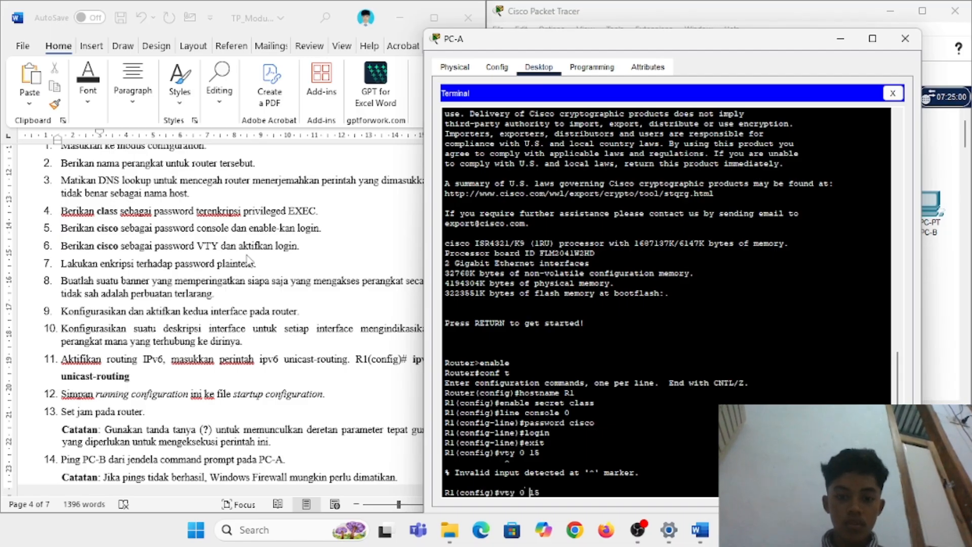
{"action": "key", "text": "BackSpace"}
{"action": "key", "text": "BackSpace"}
{"action": "key", "text": "BackSpace"}
{"action": "type", "text": "VTY"}
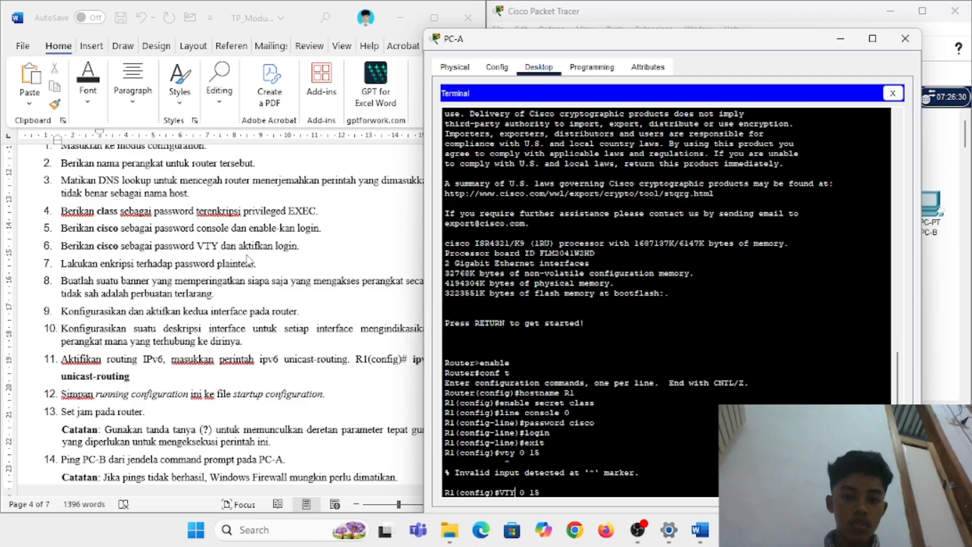
{"action": "key", "text": "Return"}
{"action": "key", "text": "Up"}
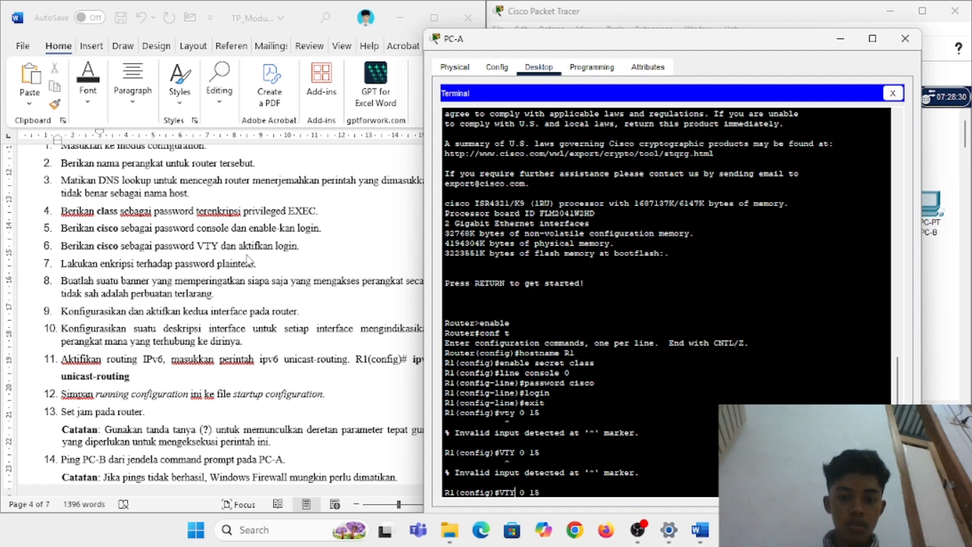
{"action": "key", "text": "Left"}
{"action": "key", "text": "BackSpace"}
{"action": "key", "text": "BackSpace"}
{"action": "key", "text": "BackSpace"}
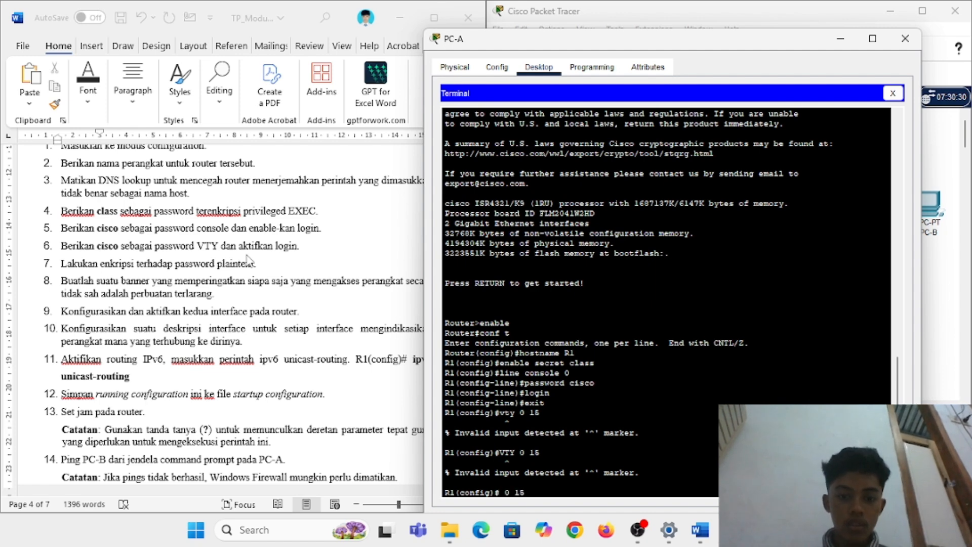
{"action": "key", "text": "Delete"}
{"action": "key", "text": "Delete"}
{"action": "key", "text": "Delete"}
{"action": "key", "text": "Delete"}
{"action": "key", "text": "Delete"}
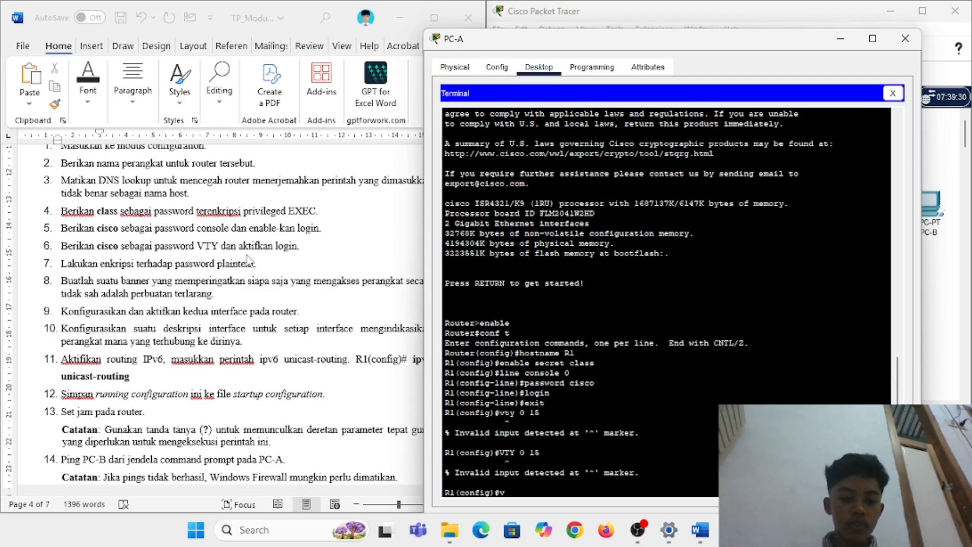
{"action": "type", "text": "ty 0 15"}
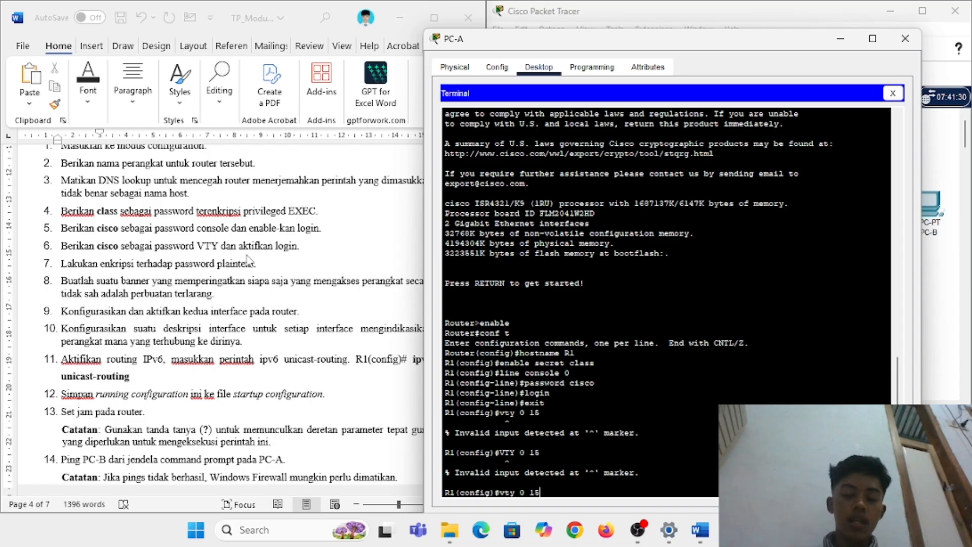
{"action": "key", "text": "Return"}
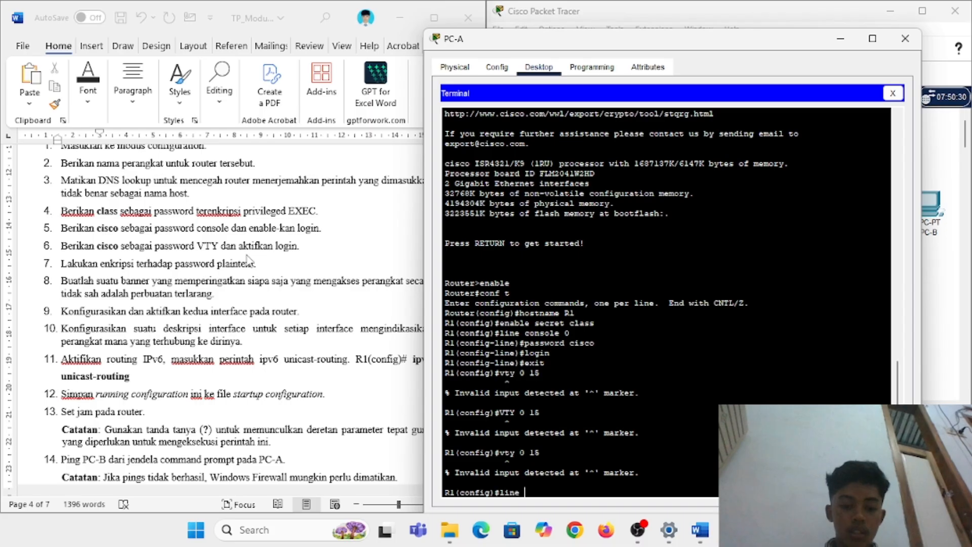
{"action": "type", "text": "15"}
{"action": "key", "text": "Return"}
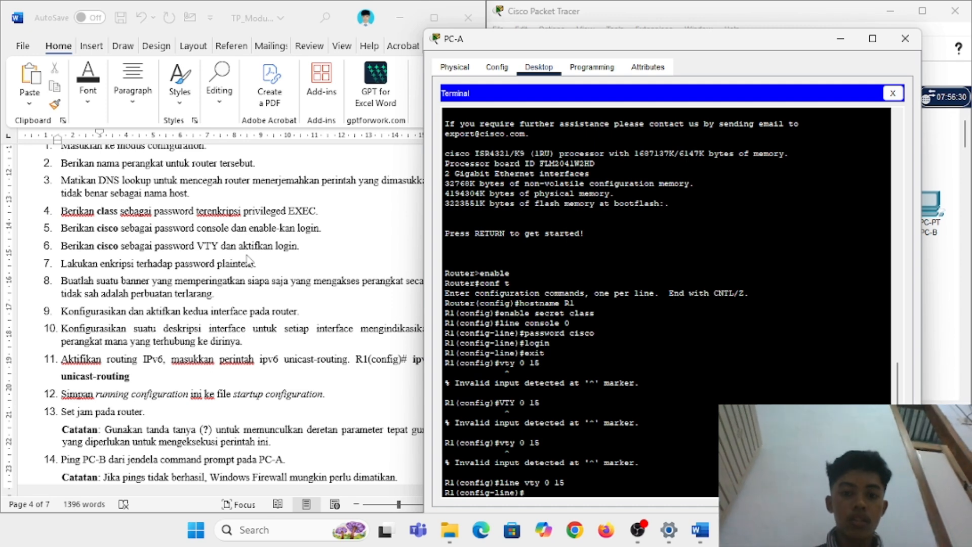
Step: Set a VTY line password, require login, and exit back to global configuration
{"action": "type", "text": "password cisco"}
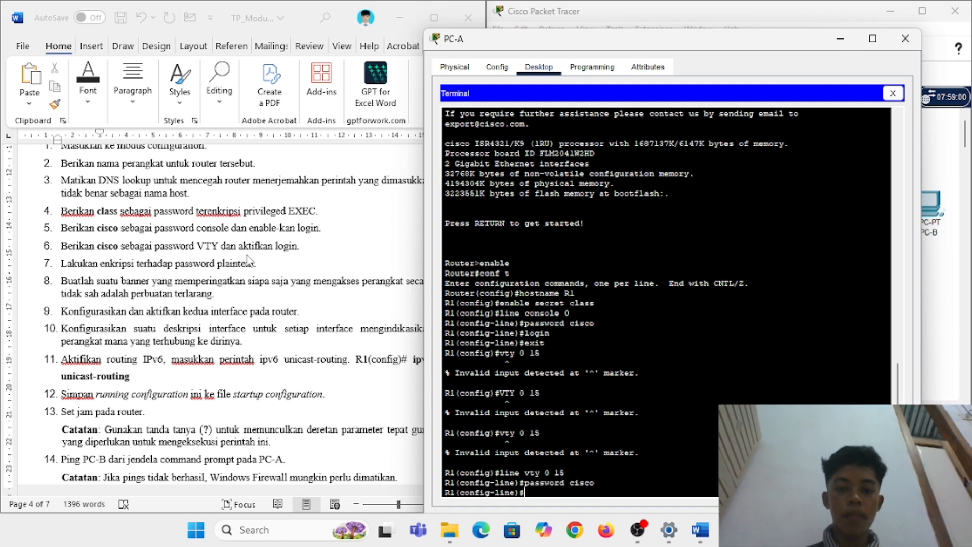
{"action": "key", "text": "Return"}
{"action": "type", "text": "login"}
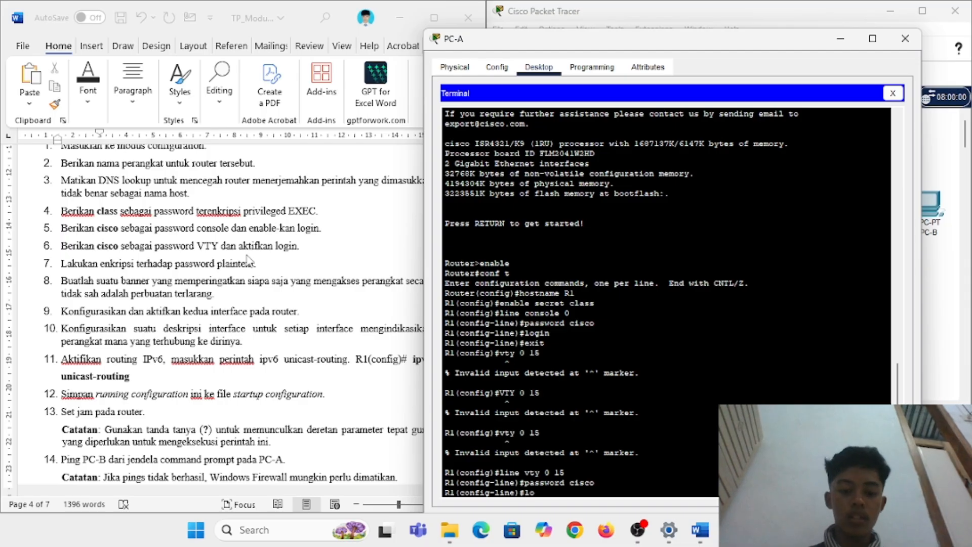
{"action": "key", "text": "Return"}
{"action": "type", "text": "exit"}
{"action": "key", "text": "Return"}
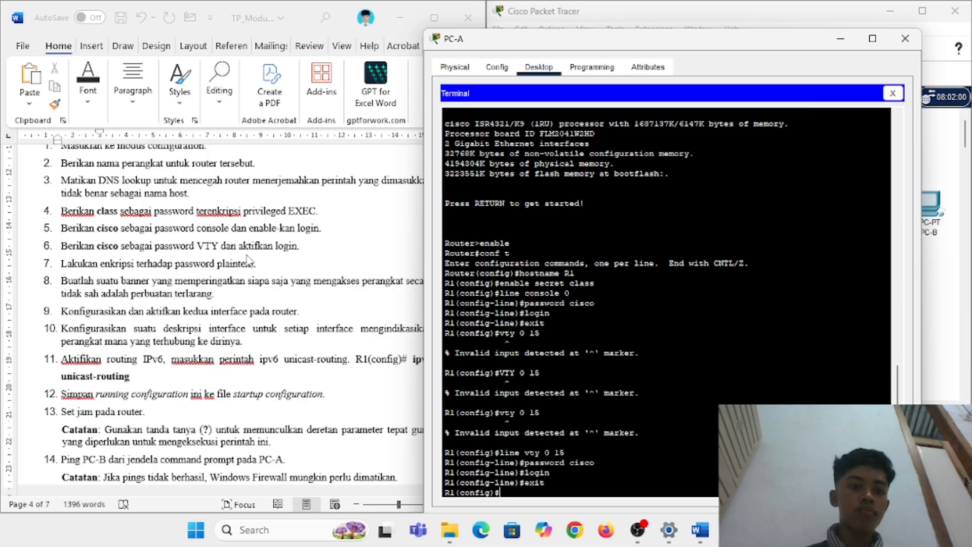
Step: Enable service password-encryption on R1, correcting the missing hyphen
{"action": "scroll", "coordinate": [248, 261], "scroll_direction": "up", "scroll_amount": 3}
{"action": "scroll", "coordinate": [248, 260], "scroll_direction": "down", "scroll_amount": 2}
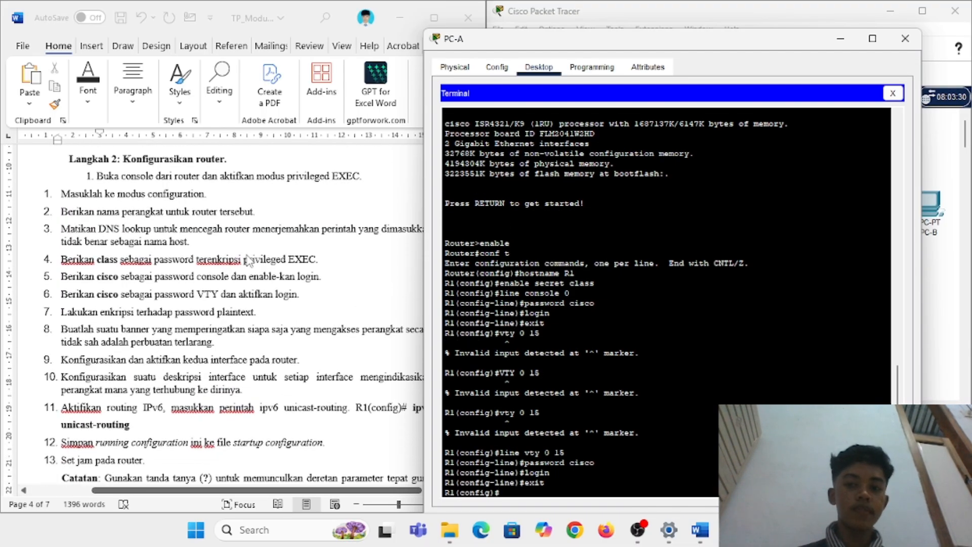
{"action": "scroll", "coordinate": [172, 272], "scroll_direction": "down", "scroll_amount": 4}
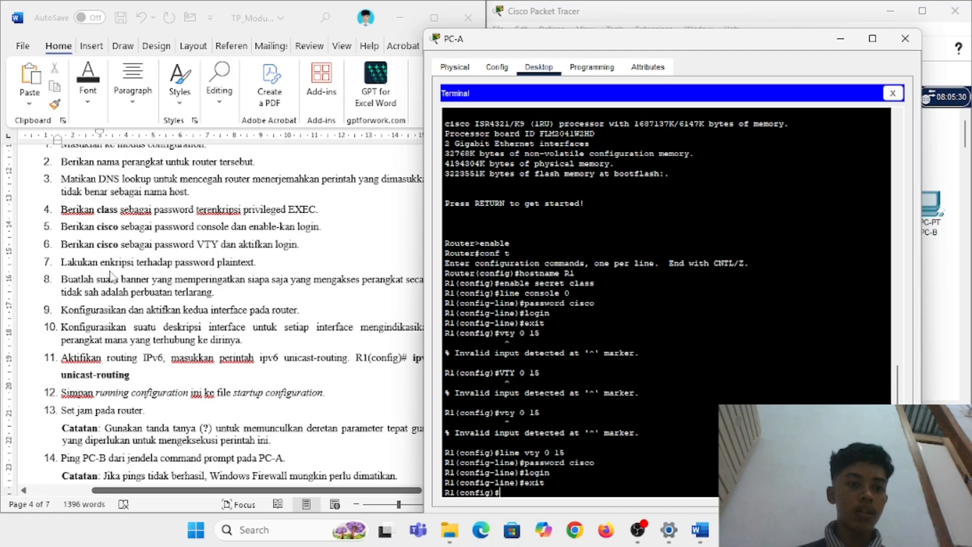
{"action": "type", "text": "se"}
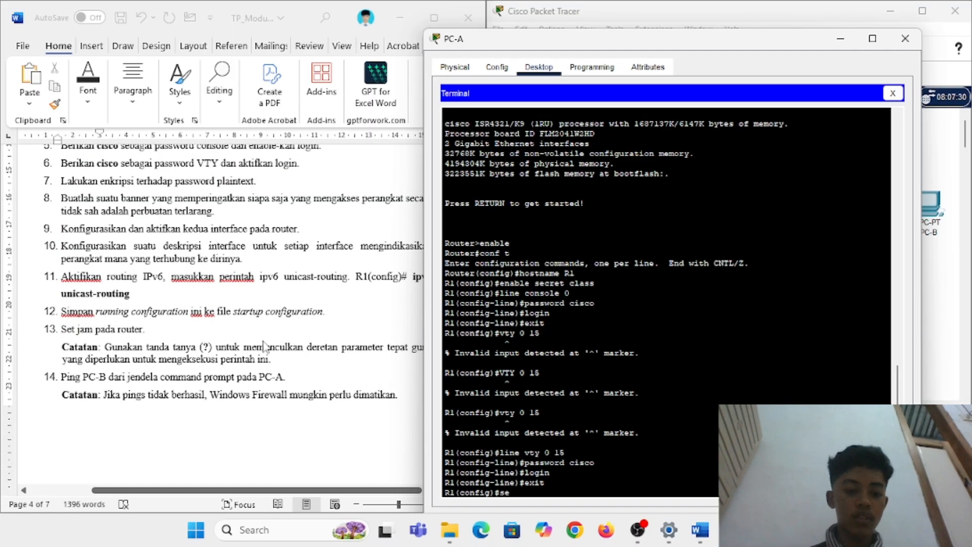
{"action": "type", "text": "rvice"}
{"action": "type", "text": " pas"}
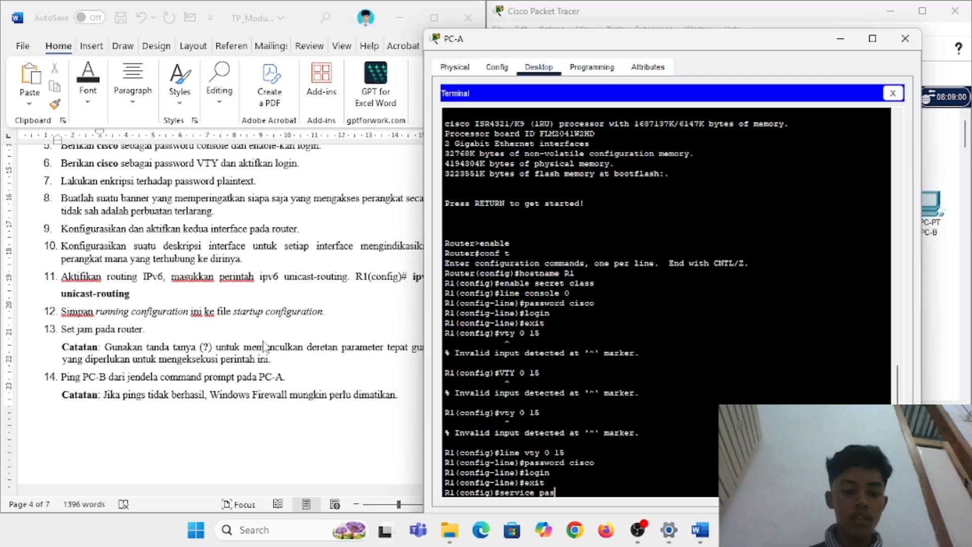
{"action": "type", "text": "sword encr"}
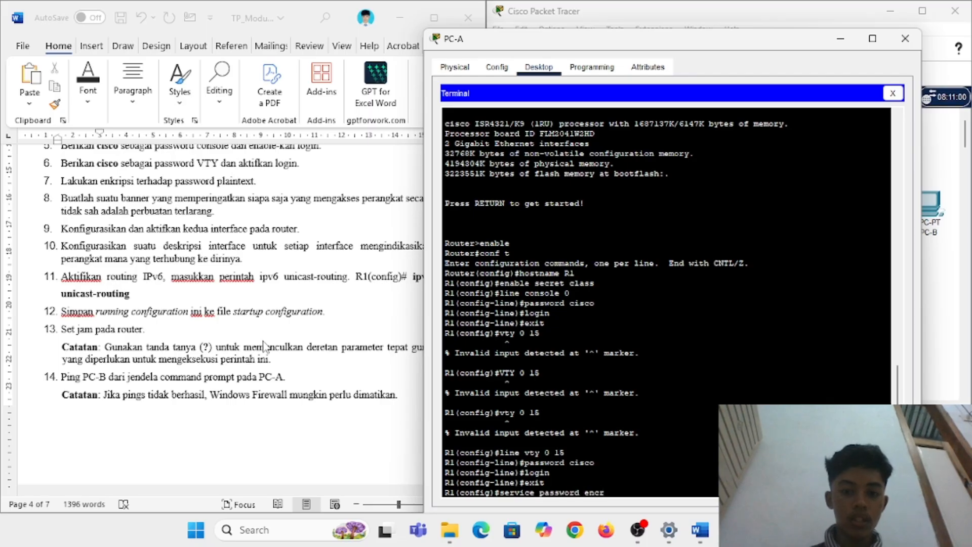
{"action": "type", "text": "yption"}
{"action": "key", "text": "Return"}
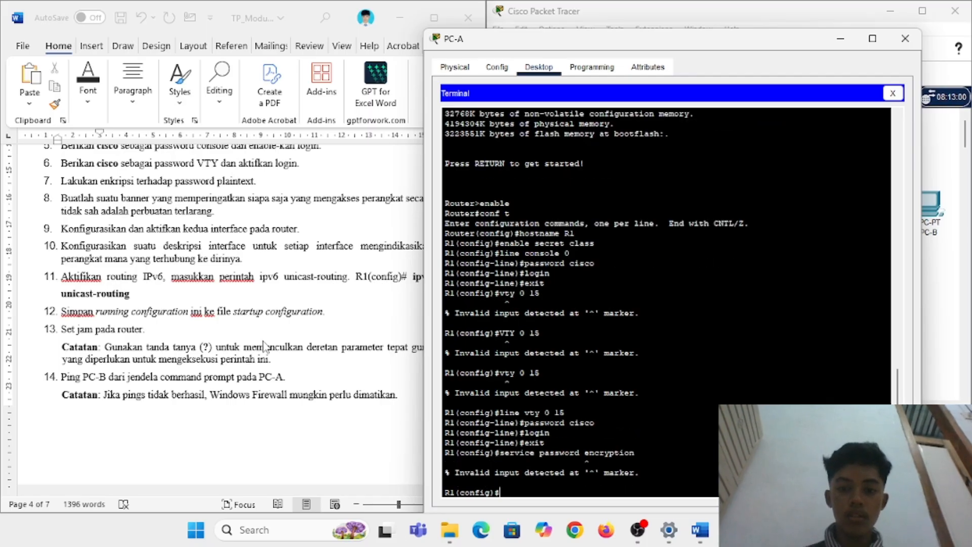
{"action": "key", "text": "Up"}
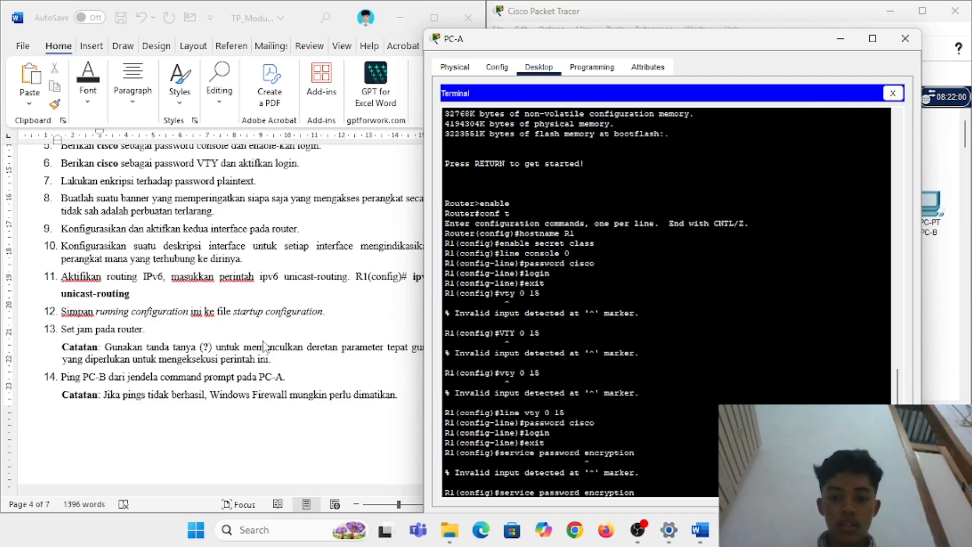
{"action": "key", "text": "Delete"}
{"action": "type", "text": "-"}
{"action": "key", "text": "Return"}
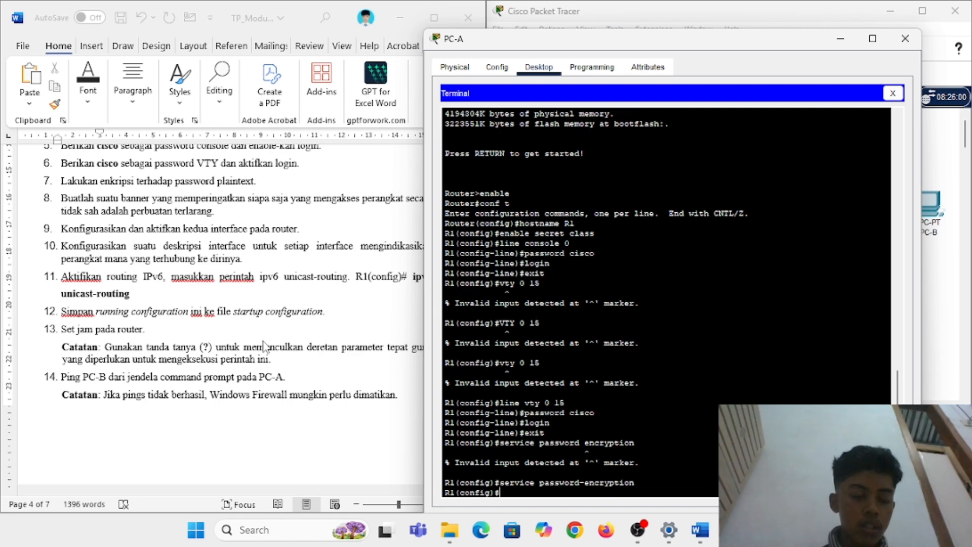
Step: Set R1's MOTD banner to "Dilarang akses tanpa izin"
{"action": "scroll", "coordinate": [111, 202], "scroll_direction": "down", "scroll_amount": 1}
{"action": "scroll", "coordinate": [102, 196], "scroll_direction": "down", "scroll_amount": 1}
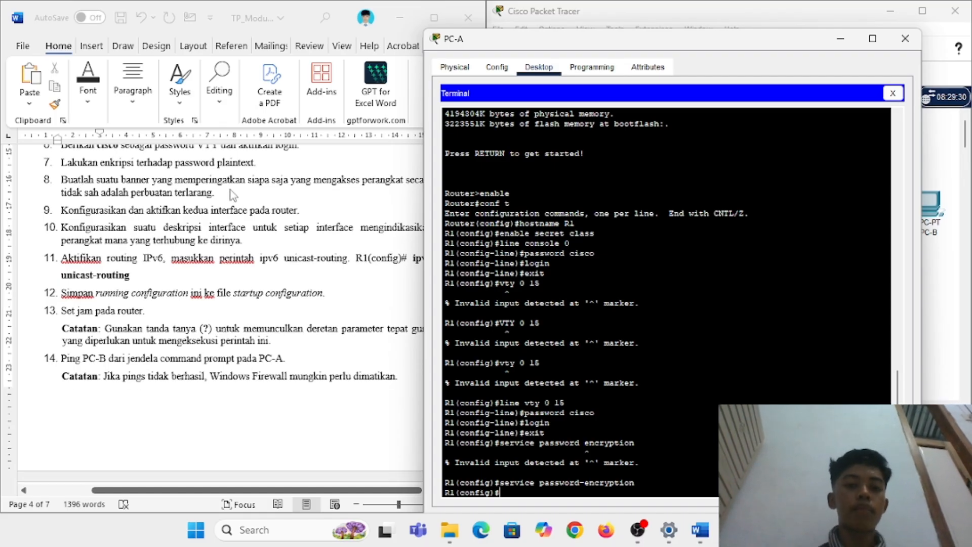
{"action": "type", "text": "banner motd"}
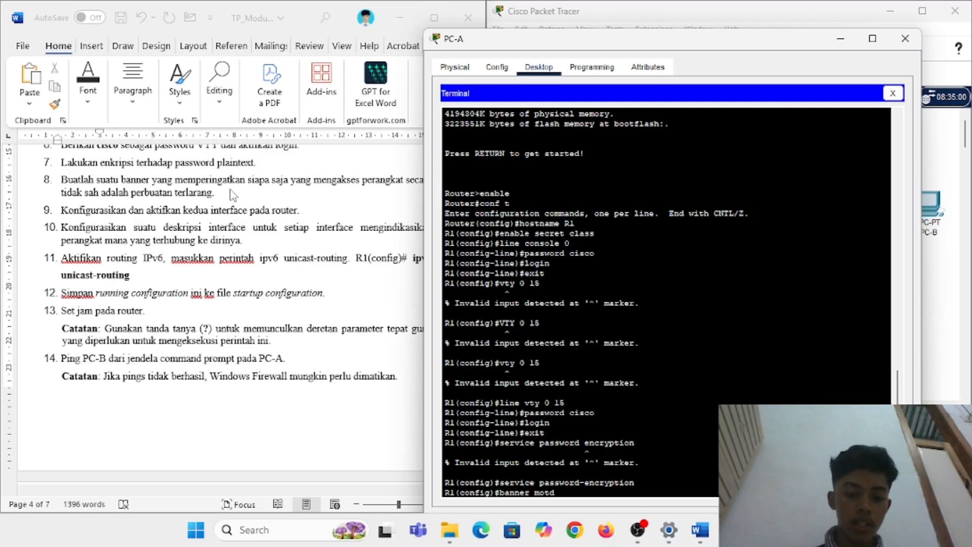
{"action": "type", "text": "Dilarang as"}
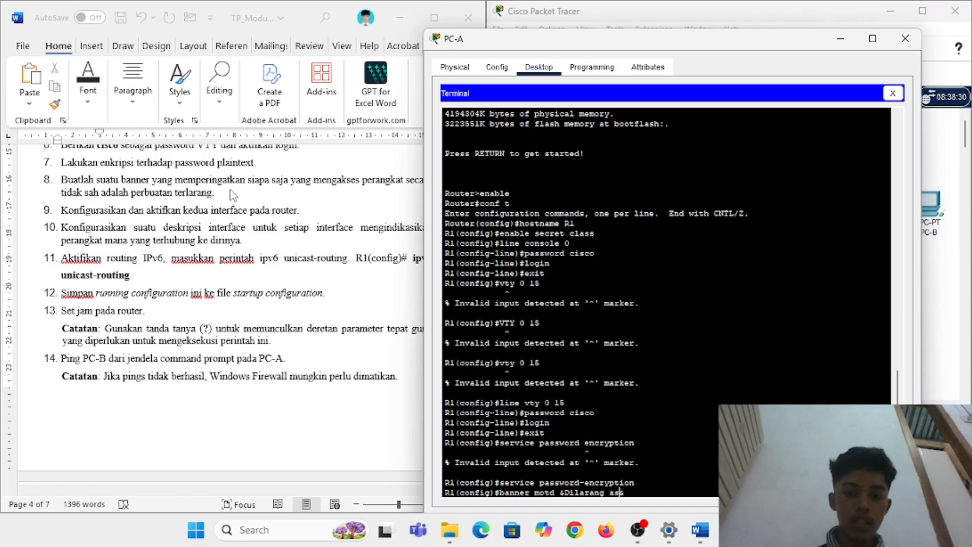
{"action": "key", "text": "BackSpace"}
{"action": "type", "text": "kses tanpa izin&"}
{"action": "key", "text": "Return"}
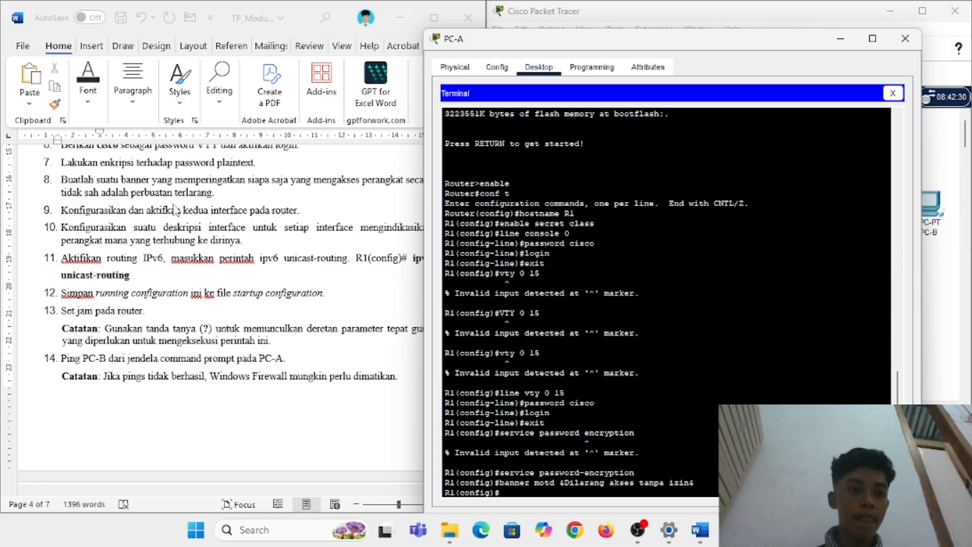
{"action": "scroll", "coordinate": [177, 210], "scroll_direction": "down", "scroll_amount": 1}
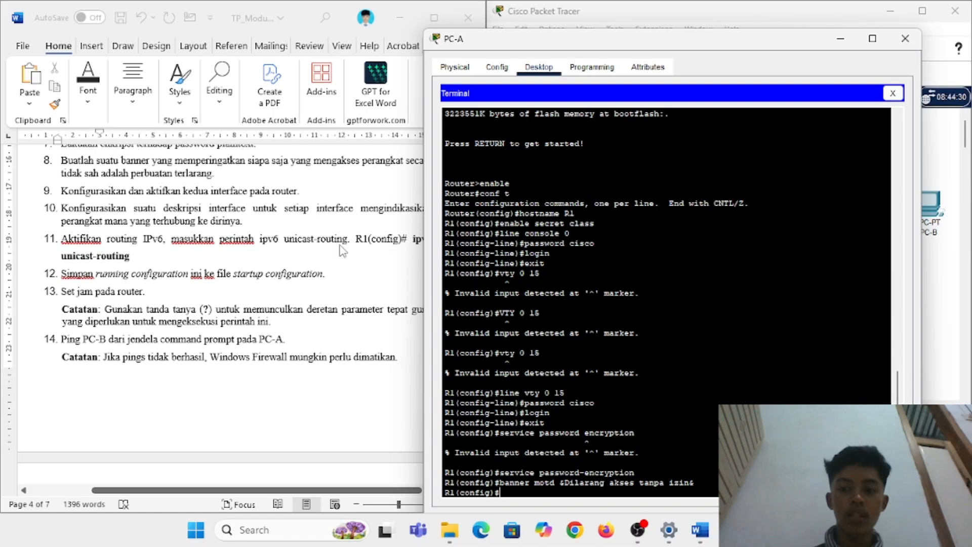
Step: Enter interface configuration mode for G0/0/0 with int g0/0/0
{"action": "type", "text": "int g"}
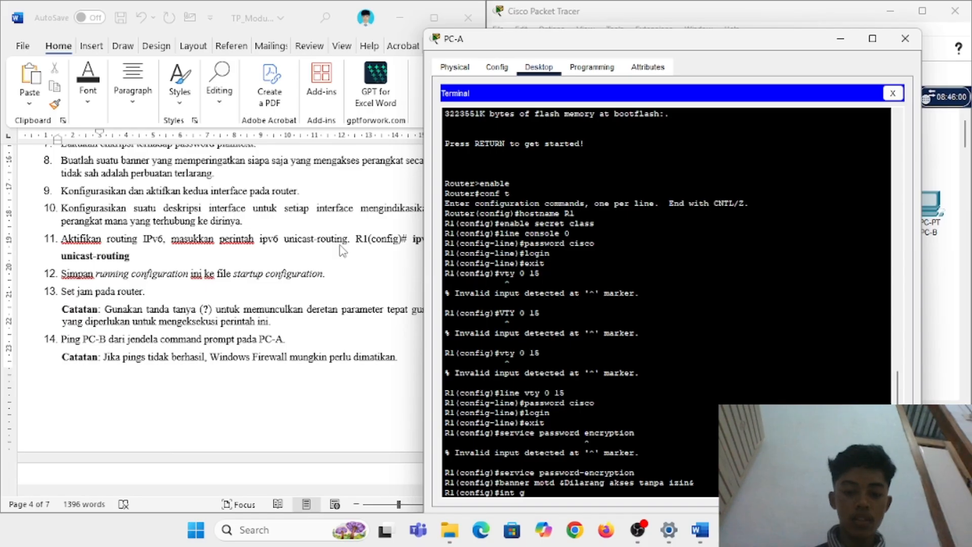
{"action": "scroll", "coordinate": [196, 217], "scroll_direction": "up", "scroll_amount": 2}
{"action": "scroll", "coordinate": [197, 217], "scroll_direction": "up", "scroll_amount": 15}
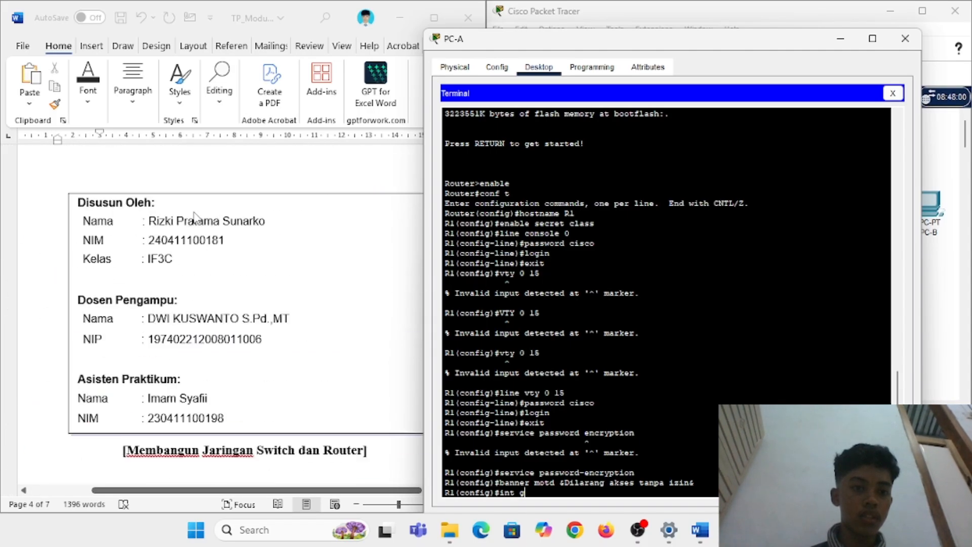
{"action": "scroll", "coordinate": [196, 218], "scroll_direction": "down", "scroll_amount": 5}
{"action": "scroll", "coordinate": [196, 217], "scroll_direction": "down", "scroll_amount": 1}
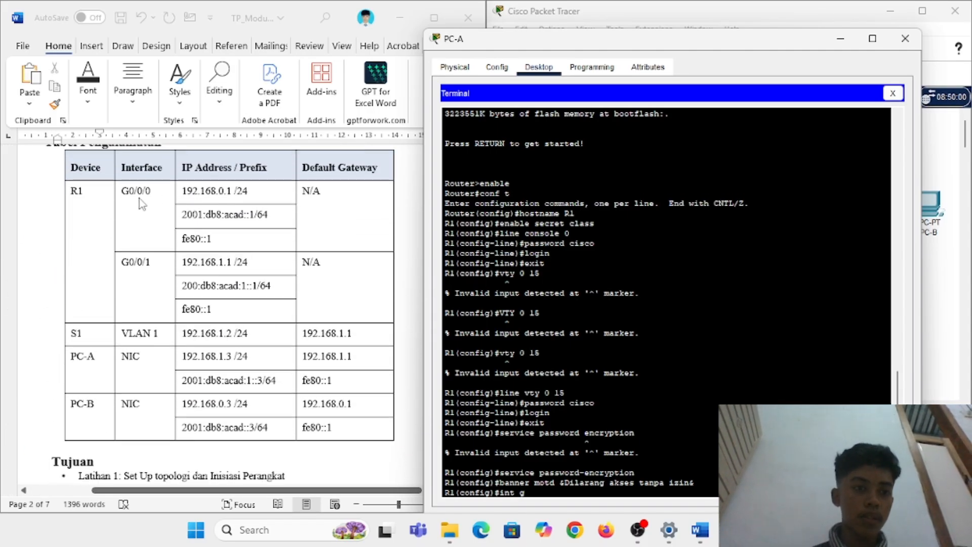
{"action": "type", "text": "0"}
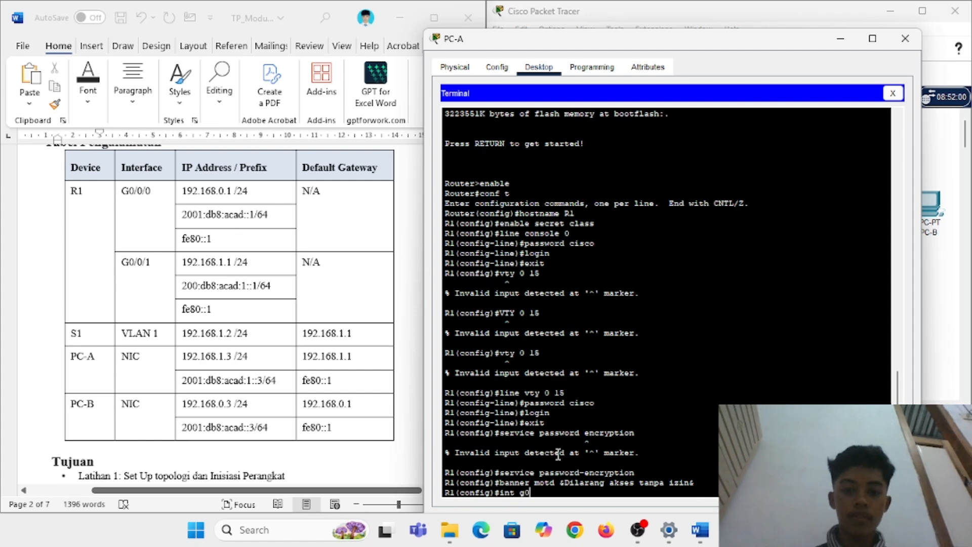
{"action": "type", "text": "/0/0"}
{"action": "key", "text": "Return"}
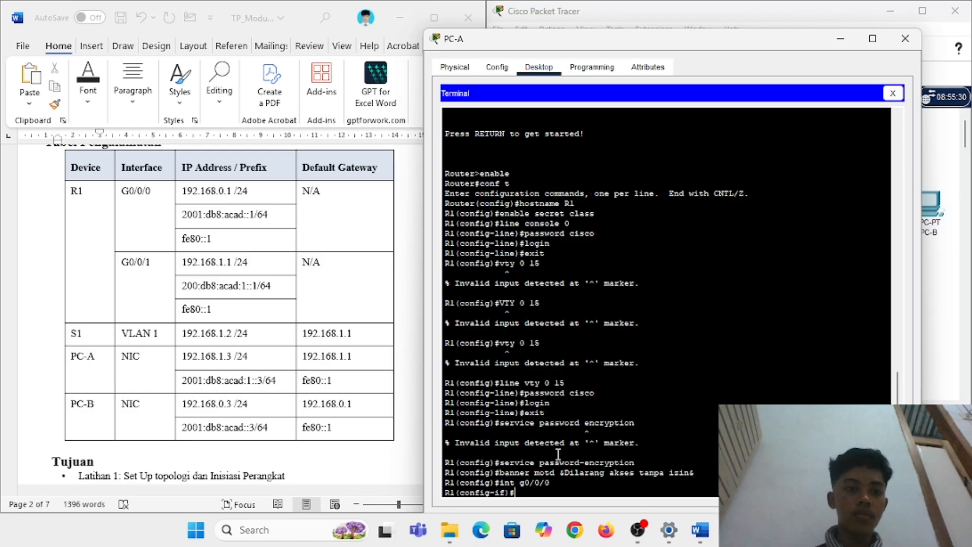
Step: Assign G0/0/0 IPv4 address 192.168.0.1 255.255.255.0, fixing the misspelled 'address'
{"action": "type", "text": "ip adress 1"}
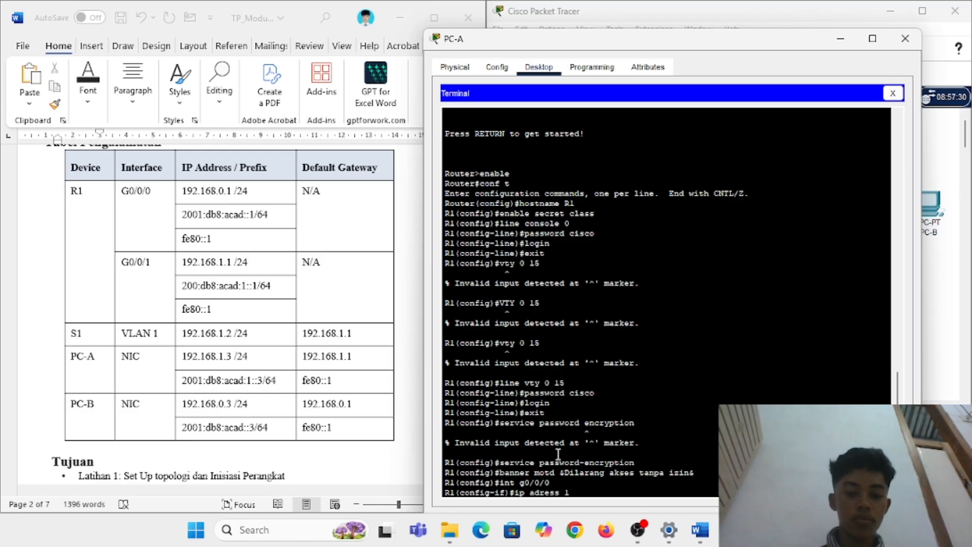
{"action": "type", "text": "92.168.0.1"}
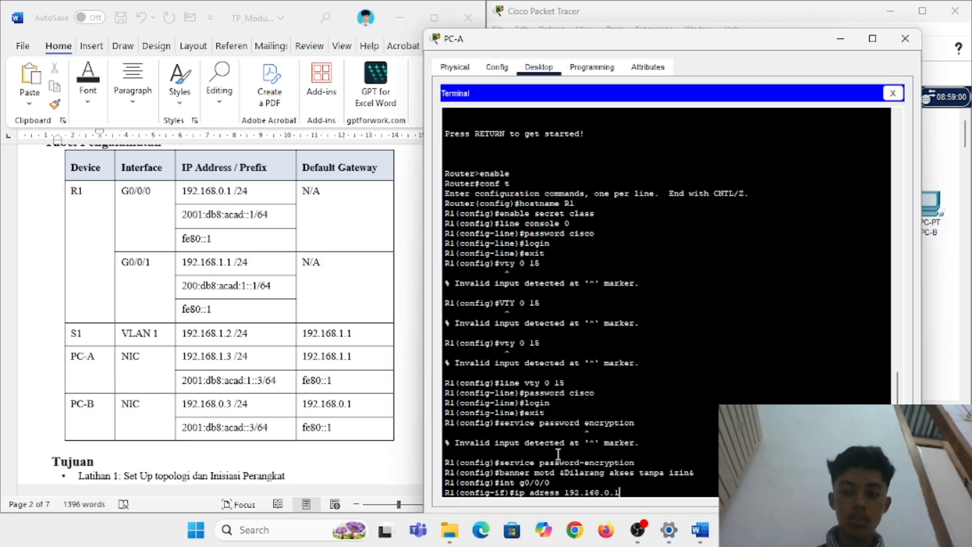
{"action": "type", "text": " 255.255.255.0"}
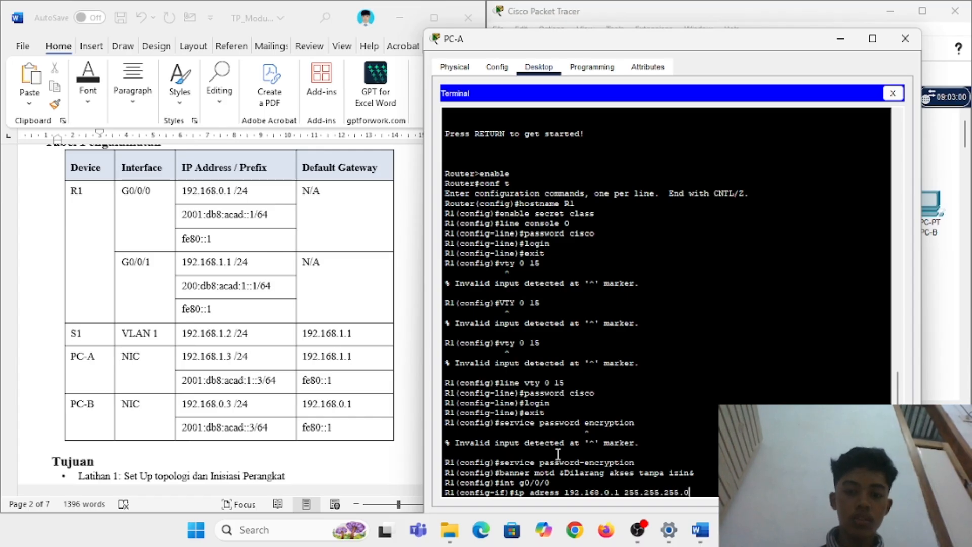
{"action": "key", "text": "Return"}
{"action": "key", "text": "Up"}
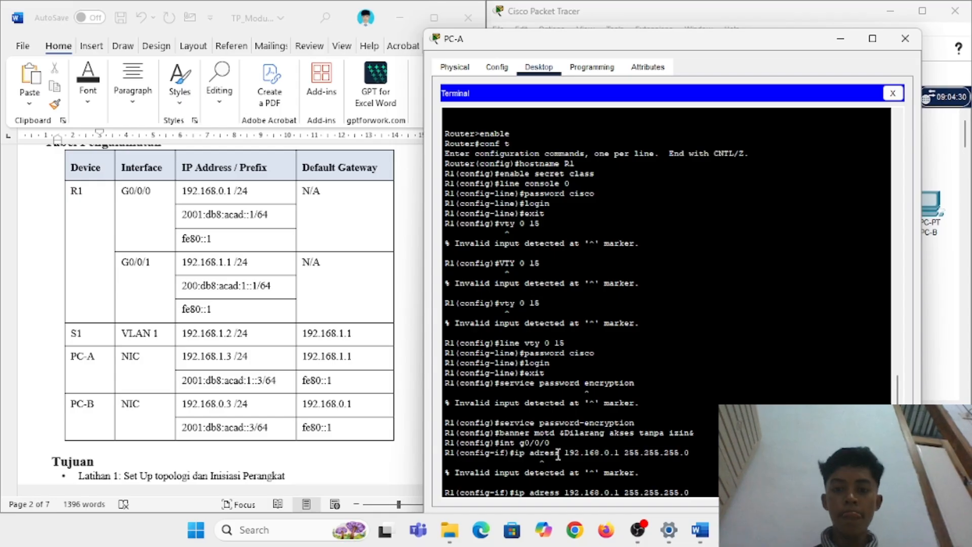
{"action": "key", "text": "Left"}
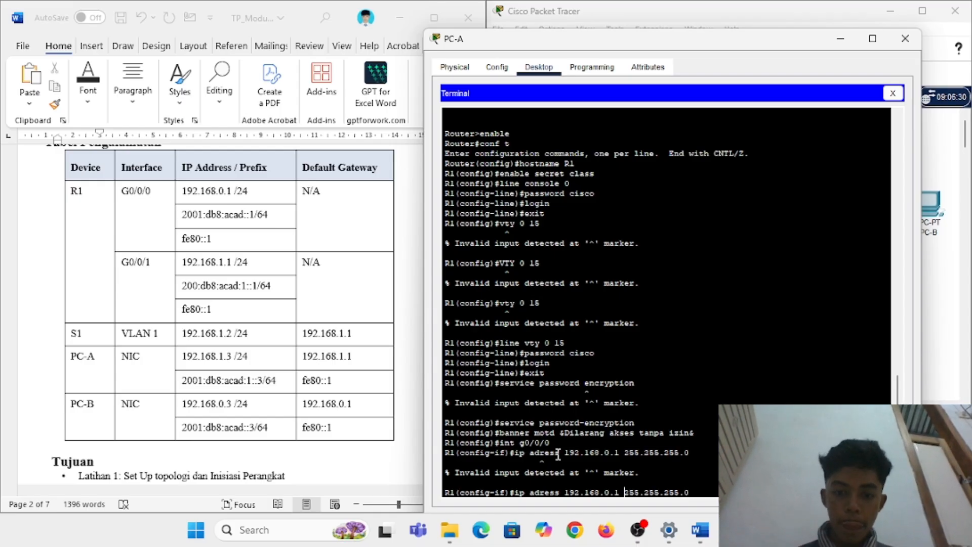
{"action": "key", "text": "Left"}
{"action": "key", "text": "Left"}
{"action": "key", "text": "Left"}
{"action": "key", "text": "Left"}
{"action": "key", "text": "Left"}
{"action": "key", "text": "Left"}
{"action": "key", "text": "Left"}
{"action": "key", "text": "Left"}
{"action": "key", "text": "Left"}
{"action": "key", "text": "Left"}
{"action": "key", "text": "Left"}
{"action": "key", "text": "Left"}
{"action": "key", "text": "Left"}
{"action": "key", "text": "Left"}
{"action": "key", "text": "Left"}
{"action": "key", "text": "Left"}
{"action": "type", "text": "r"}
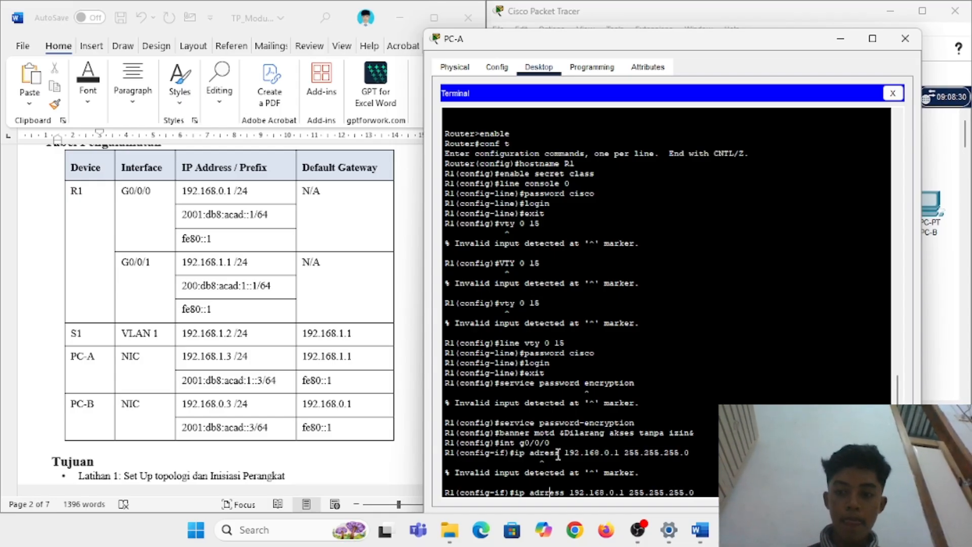
{"action": "key", "text": "BackSpace"}
{"action": "key", "text": "Left"}
{"action": "type", "text": "d"}
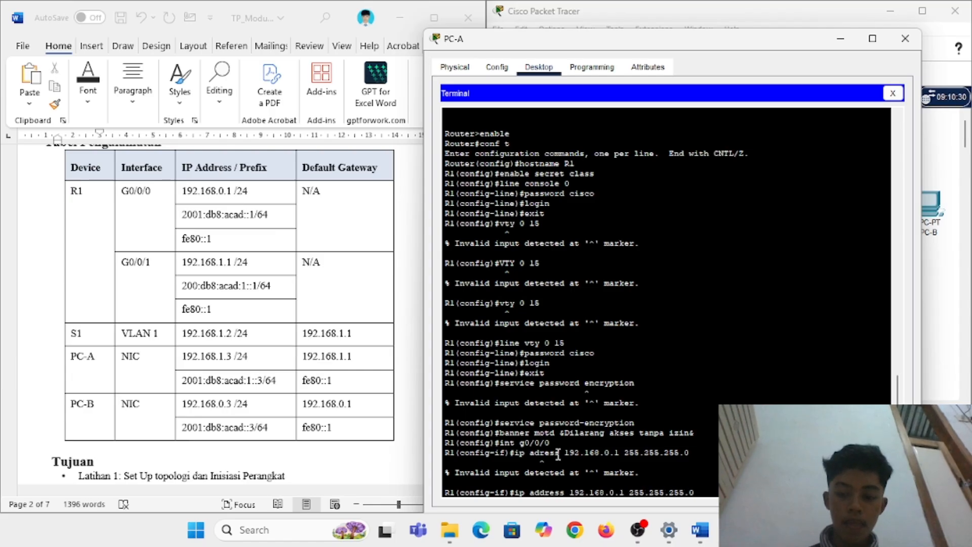
{"action": "key", "text": "Return"}
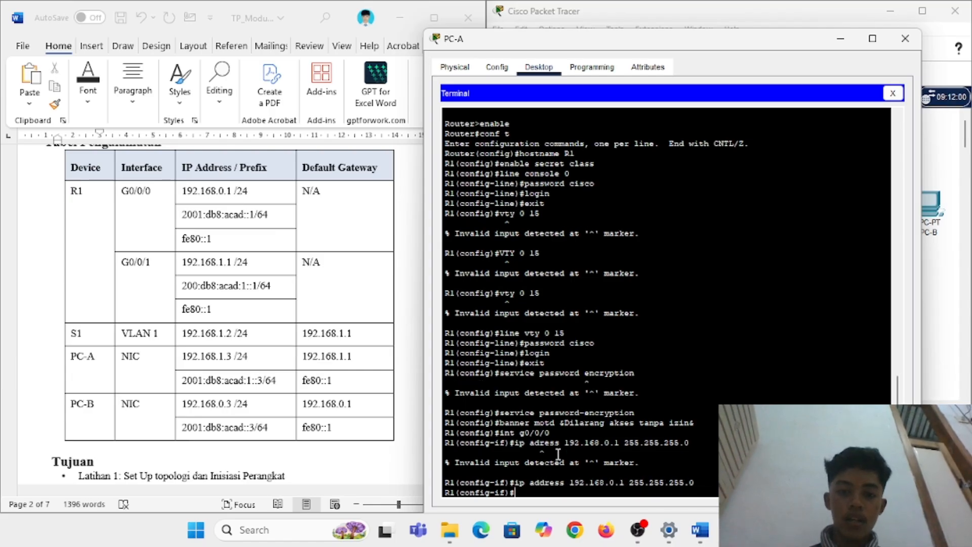
Step: Assign G0/0/0 IPv6 address 2001:db8:acad::1/64 from the addressing table, correcting the typo
{"action": "scroll", "coordinate": [118, 334], "scroll_direction": "down", "scroll_amount": 20}
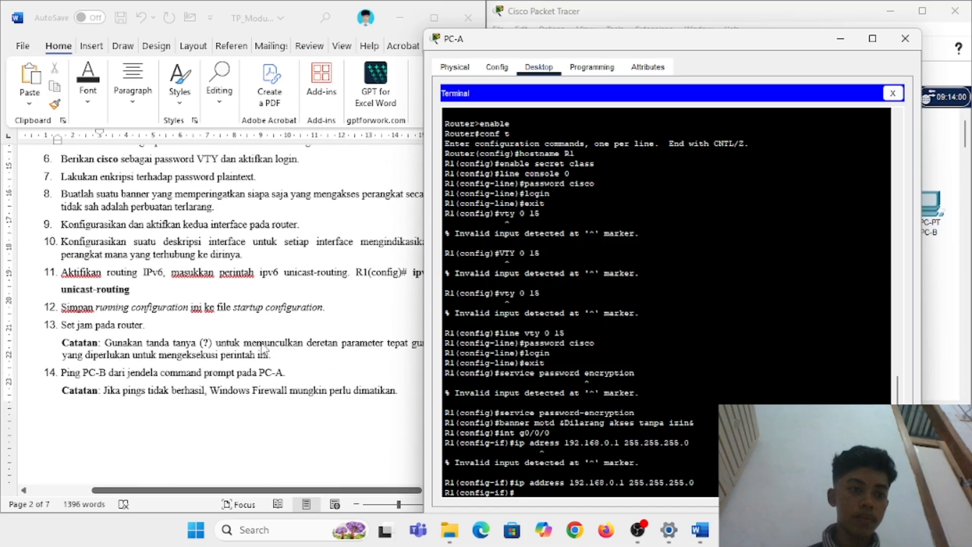
{"action": "scroll", "coordinate": [91, 344], "scroll_direction": "right", "scroll_amount": 3}
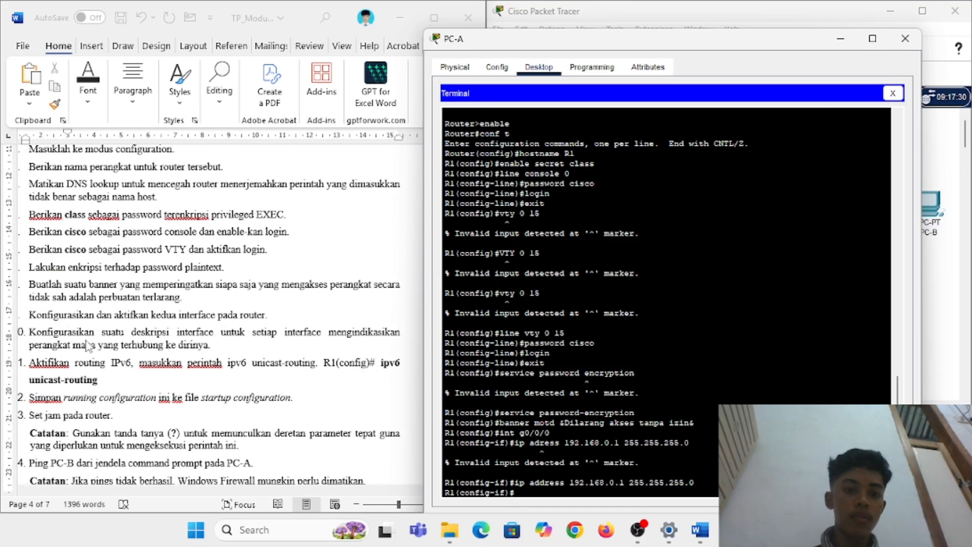
{"action": "scroll", "coordinate": [183, 341], "scroll_direction": "up", "scroll_amount": 15}
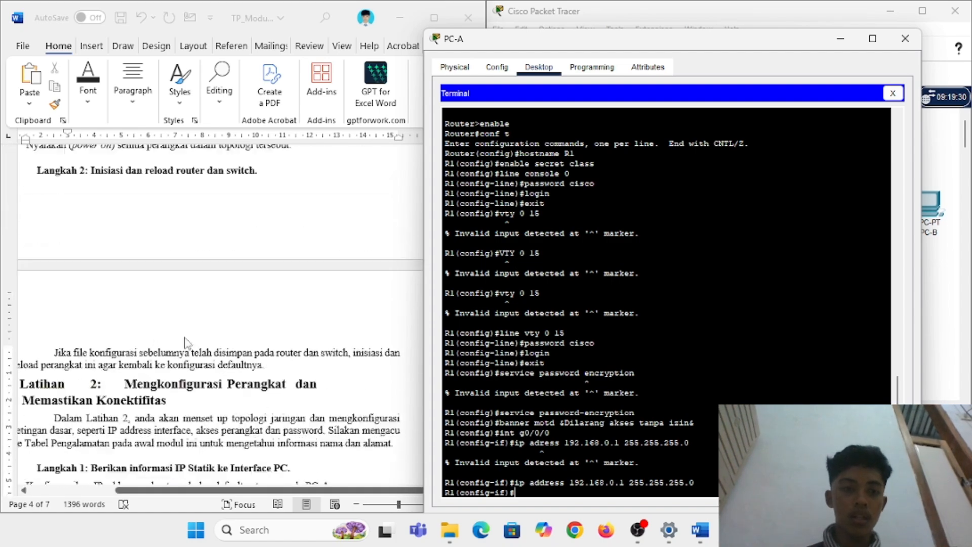
{"action": "scroll", "coordinate": [186, 343], "scroll_direction": "down", "scroll_amount": 8}
{"action": "scroll", "coordinate": [160, 242], "scroll_direction": "up", "scroll_amount": 5}
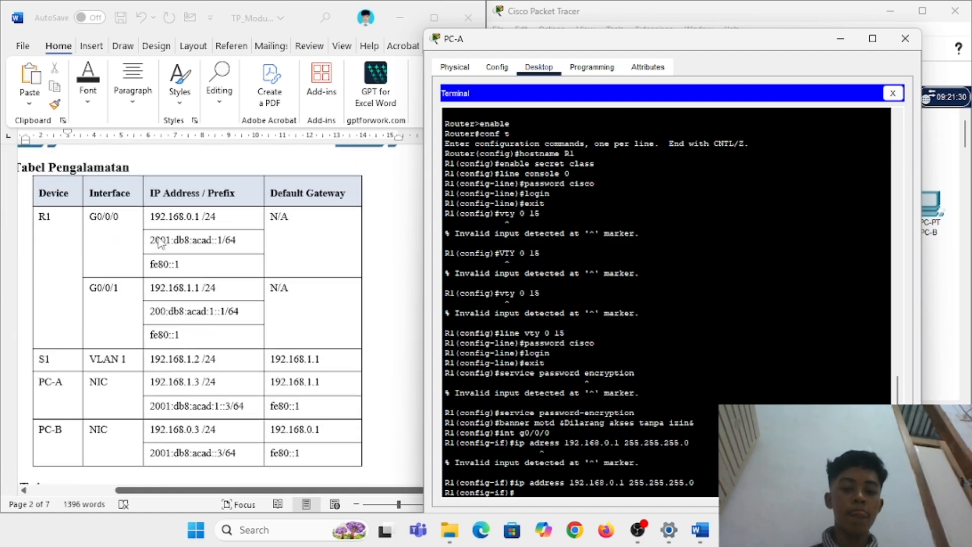
{"action": "type", "text": "ipv6 adress"}
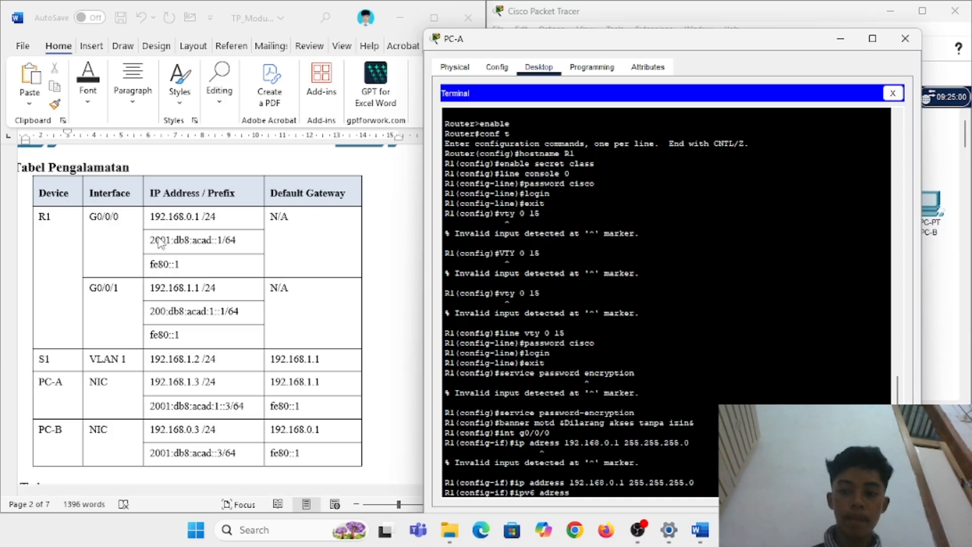
{"action": "left_click", "coordinate": [160, 242]}
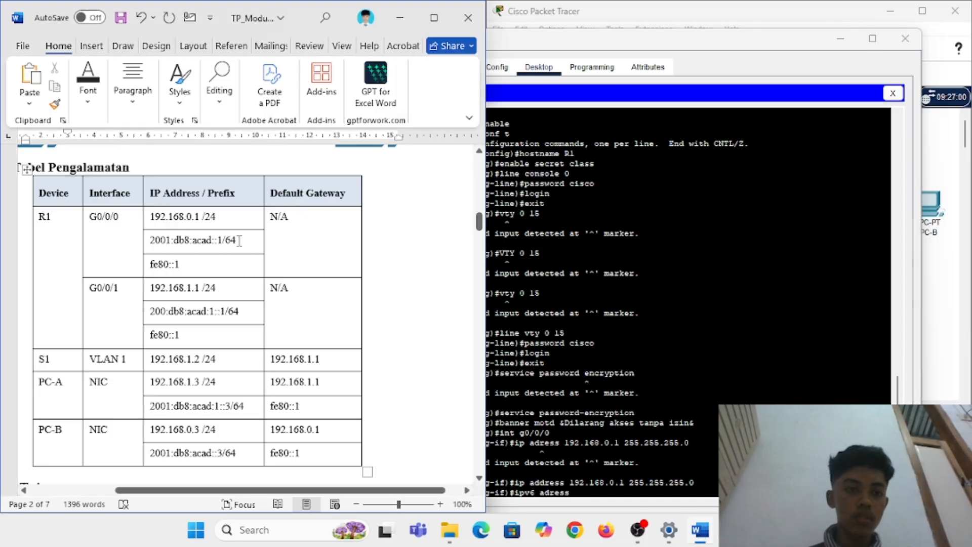
{"action": "left_click", "coordinate": [589, 488]}
{"action": "type", "text": "2001"}
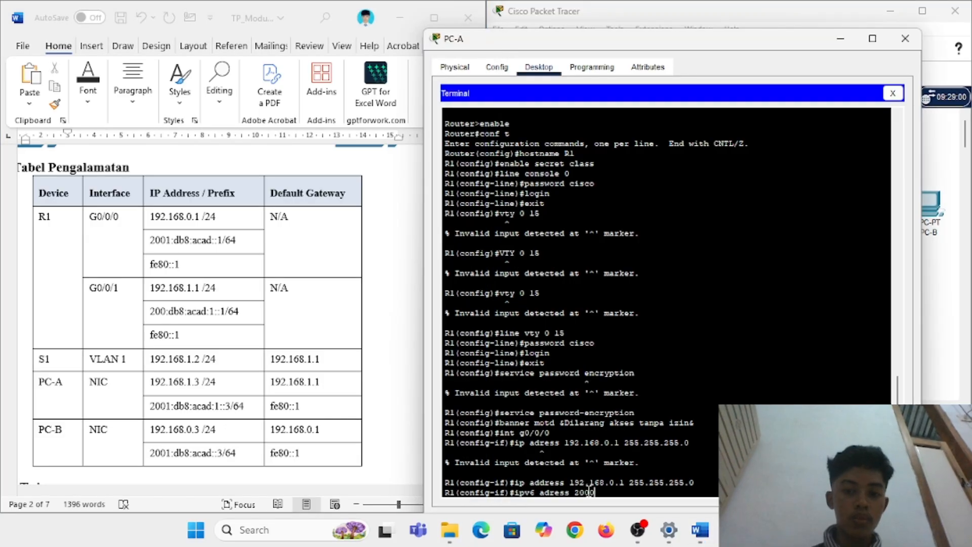
{"action": "type", "text": ":db8"}
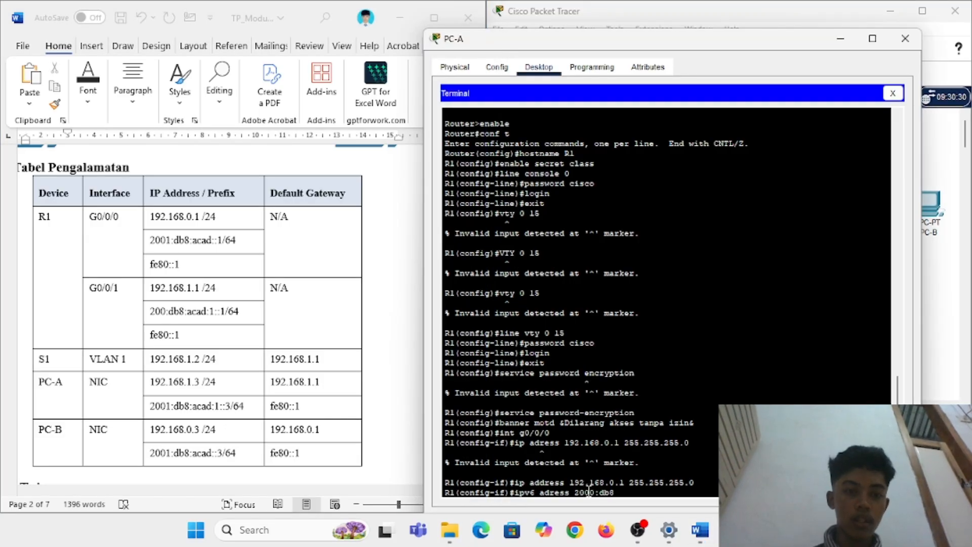
{"action": "type", "text": ":acad::"}
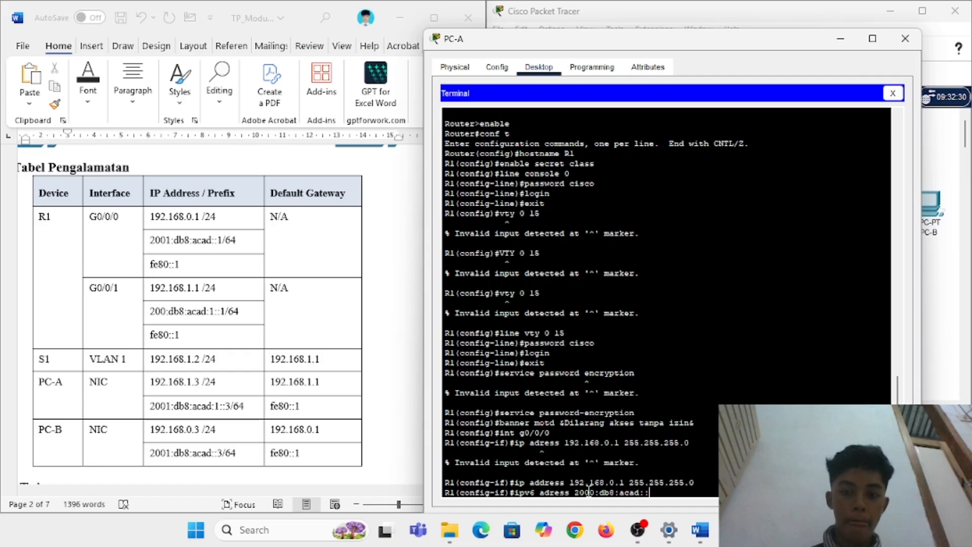
{"action": "type", "text": "1/64"}
{"action": "key", "text": "Return"}
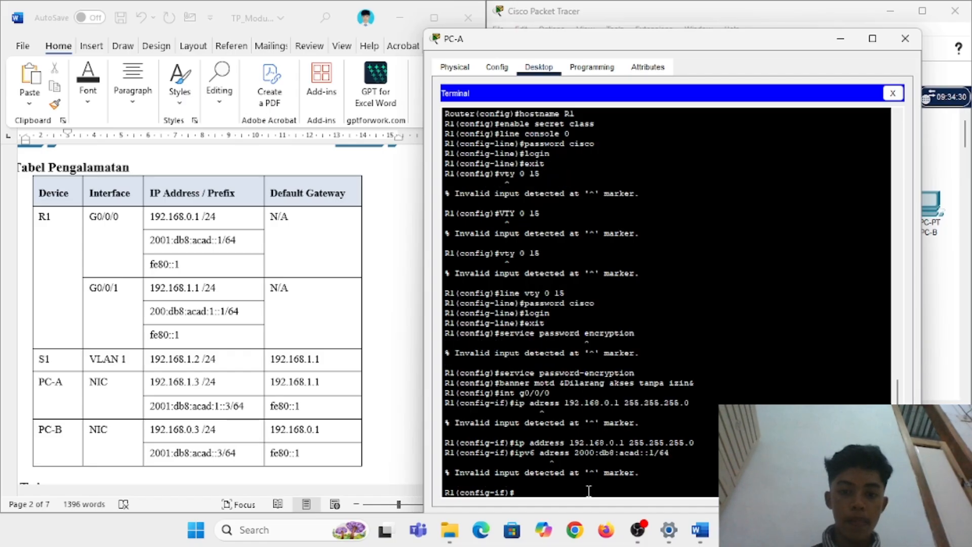
{"action": "key", "text": "Up"}
{"action": "key", "text": "Left"}
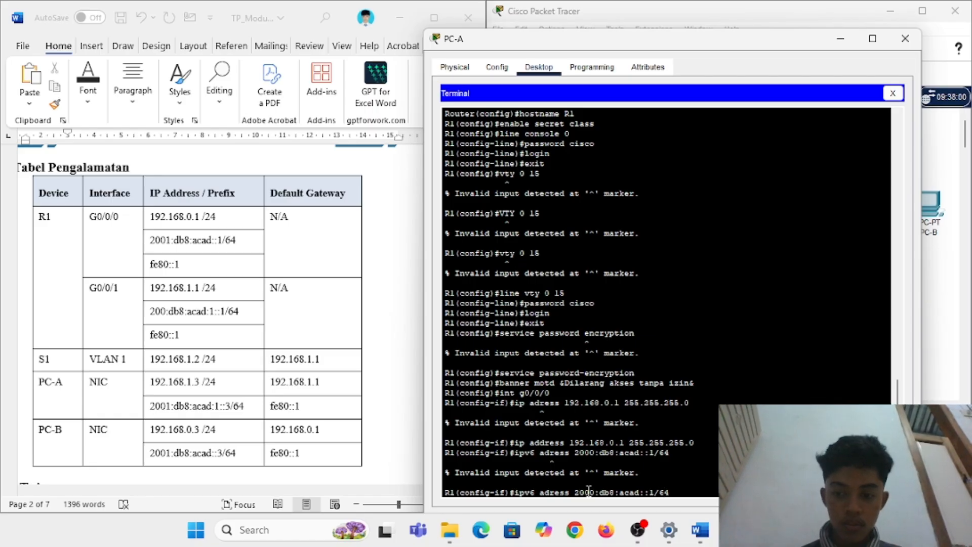
{"action": "key", "text": "Left"}
{"action": "key", "text": "Left"}
{"action": "key", "text": "Left"}
{"action": "type", "text": "d"}
{"action": "key", "text": "Return"}
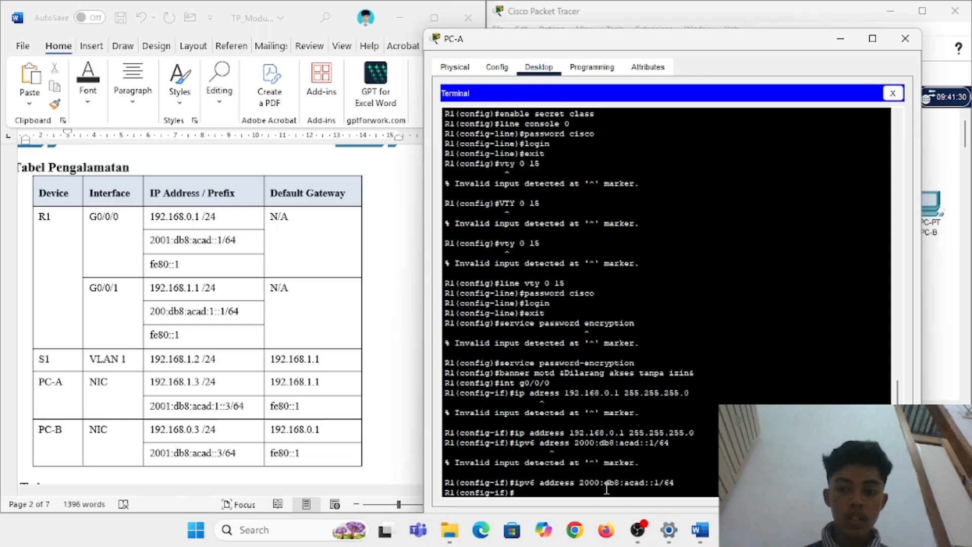
Step: Set fe80::1 as G0/0/0's IPv6 link-local address, adding the missing link-local keyword
{"action": "scroll", "coordinate": [140, 371], "scroll_direction": "down", "scroll_amount": 10}
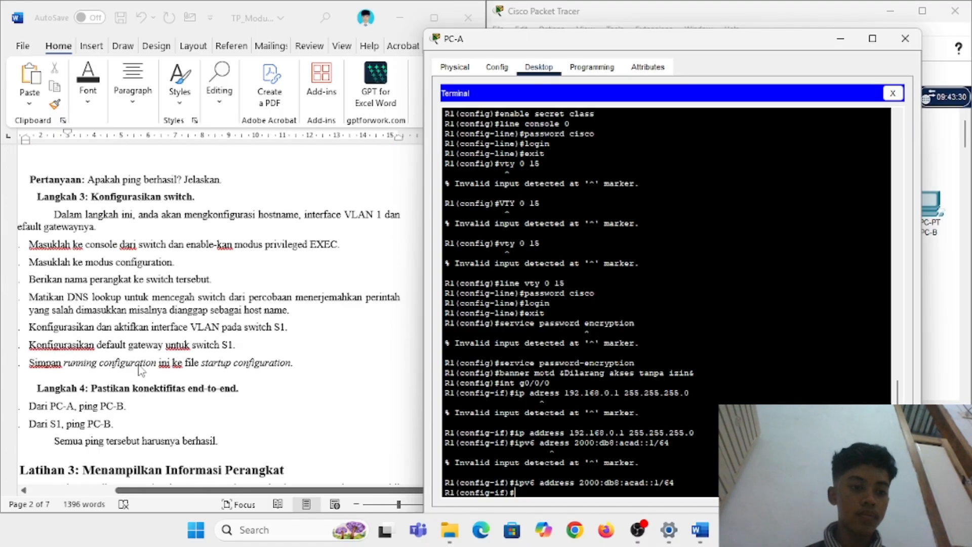
{"action": "scroll", "coordinate": [140, 371], "scroll_direction": "down", "scroll_amount": 15}
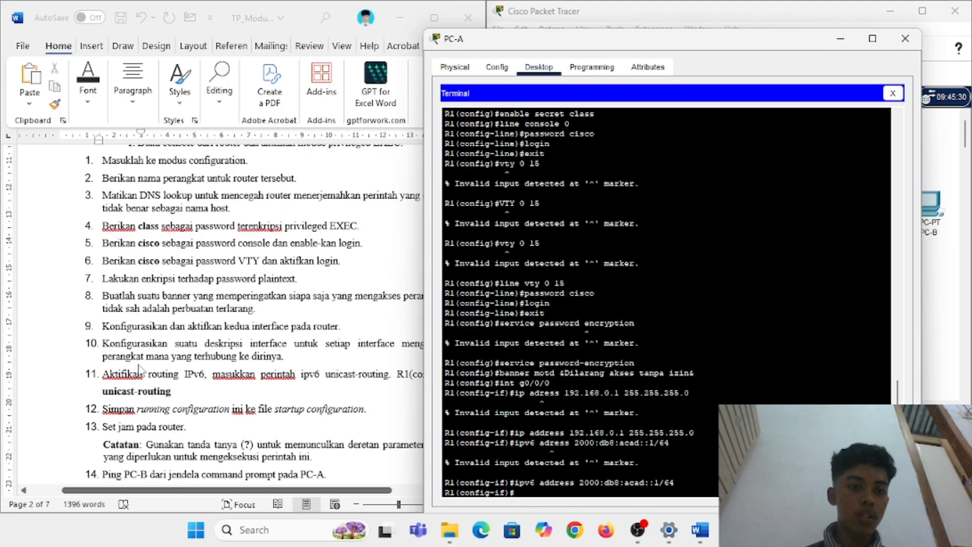
{"action": "scroll", "coordinate": [140, 371], "scroll_direction": "down", "scroll_amount": 3}
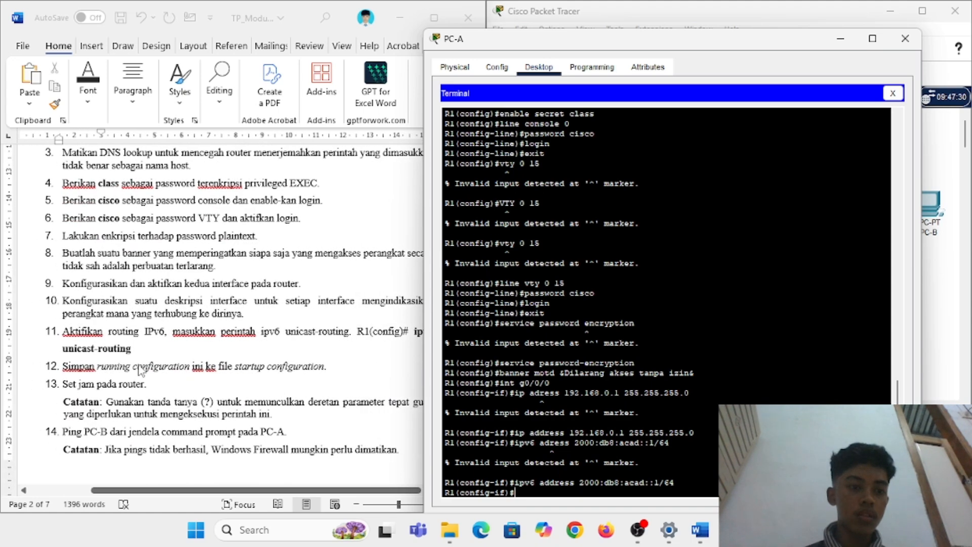
{"action": "scroll", "coordinate": [140, 370], "scroll_direction": "right", "scroll_amount": 2}
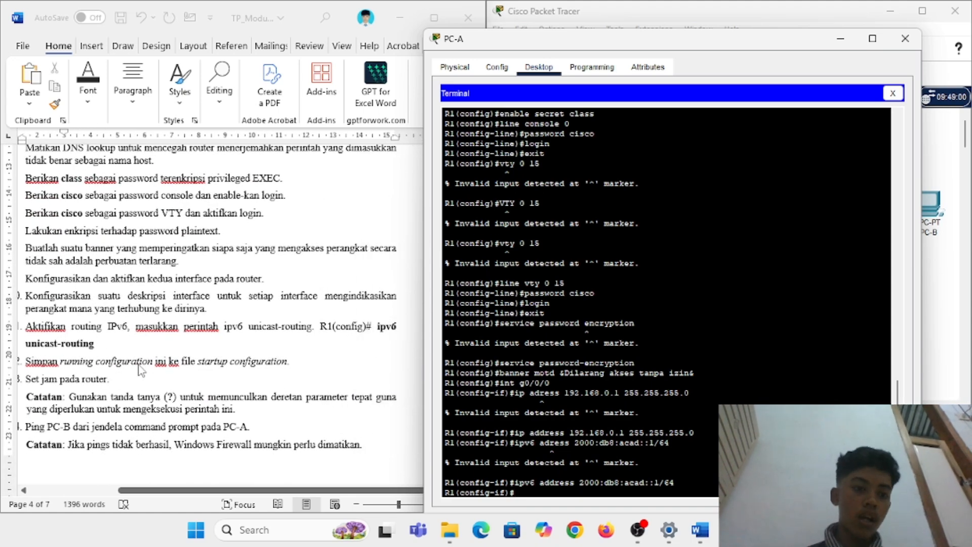
{"action": "scroll", "coordinate": [140, 371], "scroll_direction": "left", "scroll_amount": 1}
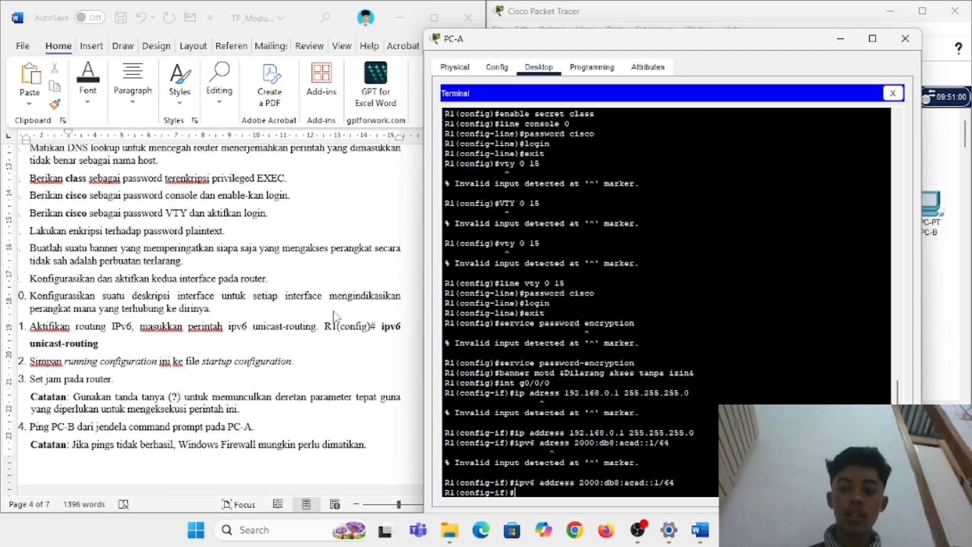
{"action": "scroll", "coordinate": [335, 316], "scroll_direction": "up", "scroll_amount": 20}
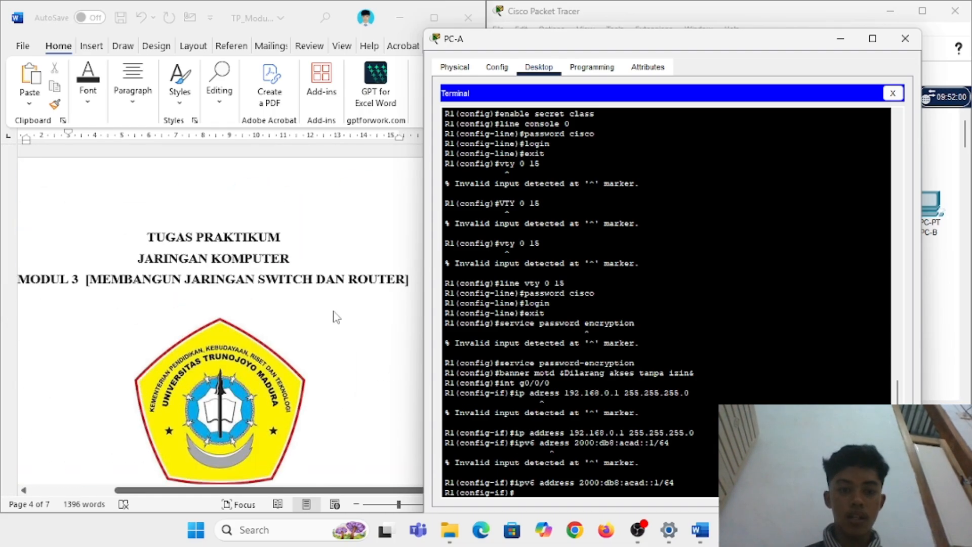
{"action": "scroll", "coordinate": [334, 316], "scroll_direction": "down", "scroll_amount": 3}
{"action": "scroll", "coordinate": [334, 317], "scroll_direction": "down", "scroll_amount": 3}
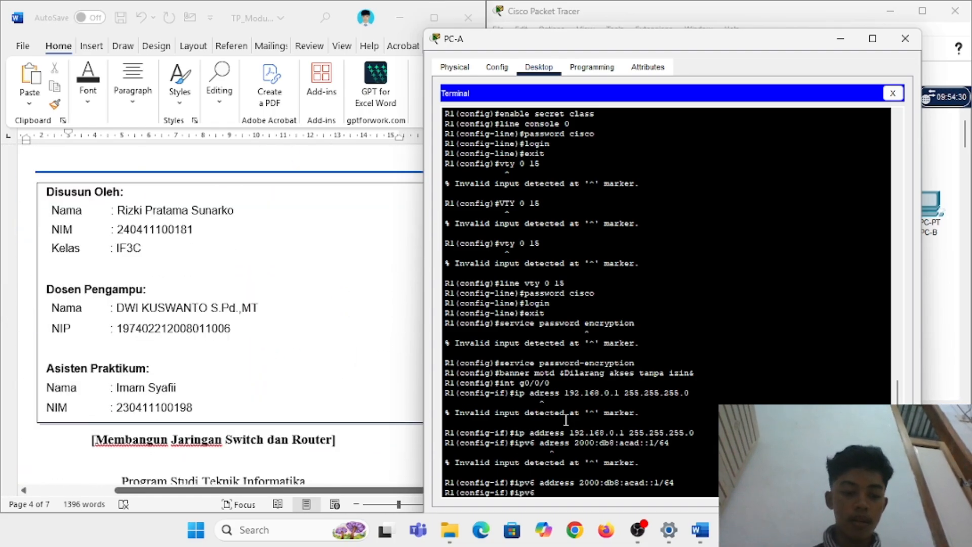
{"action": "type", "text": "a"}
{"action": "type", "text": "address"}
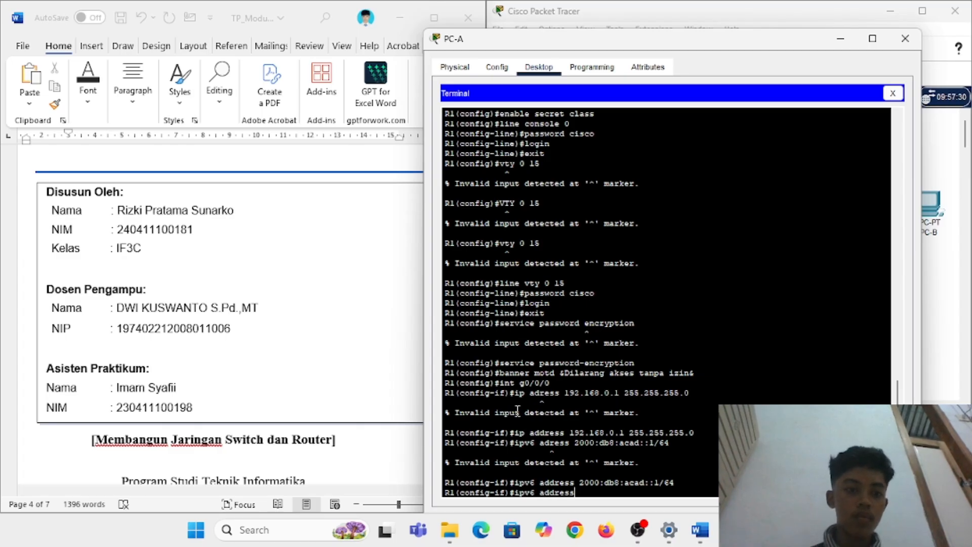
{"action": "scroll", "coordinate": [343, 379], "scroll_direction": "down", "scroll_amount": 3}
{"action": "scroll", "coordinate": [339, 375], "scroll_direction": "down", "scroll_amount": 10}
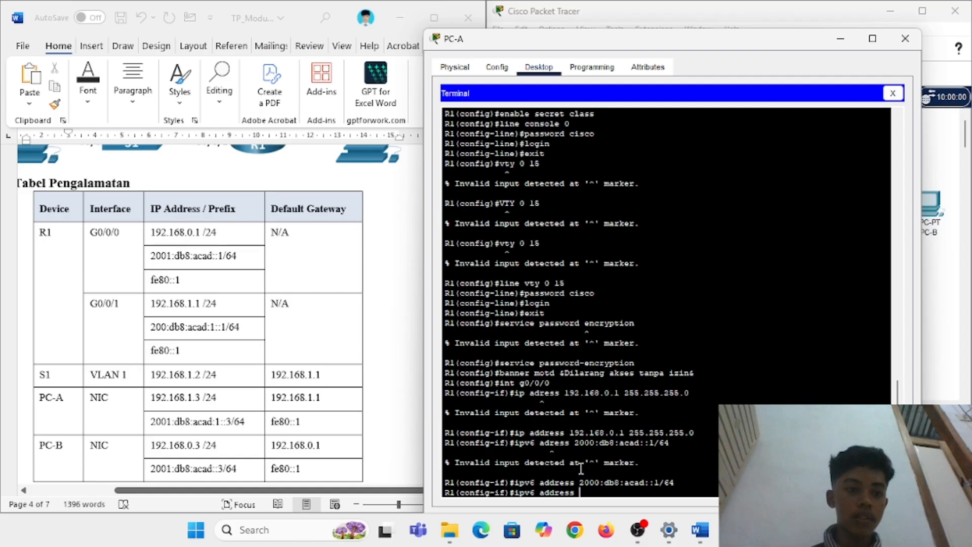
{"action": "type", "text": "fe80"}
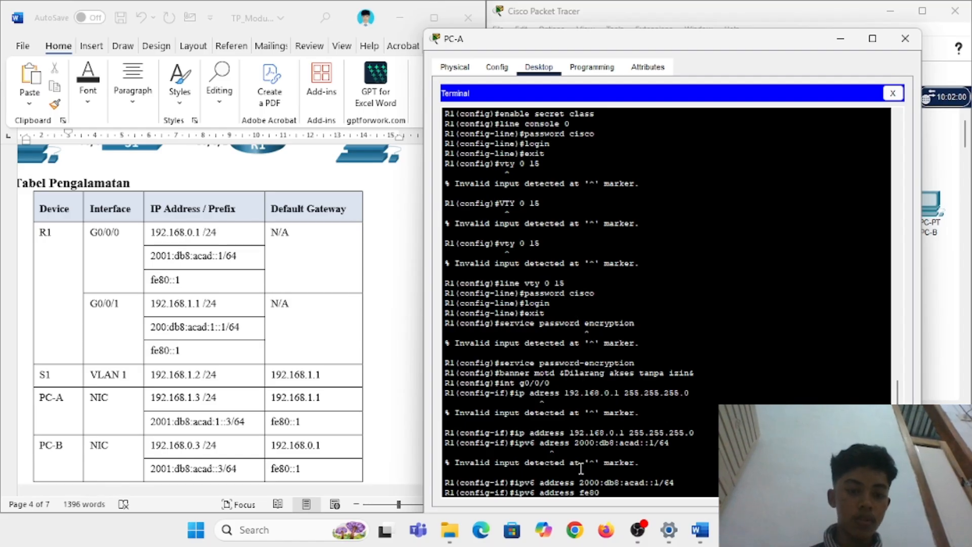
{"action": "type", "text": "::1"}
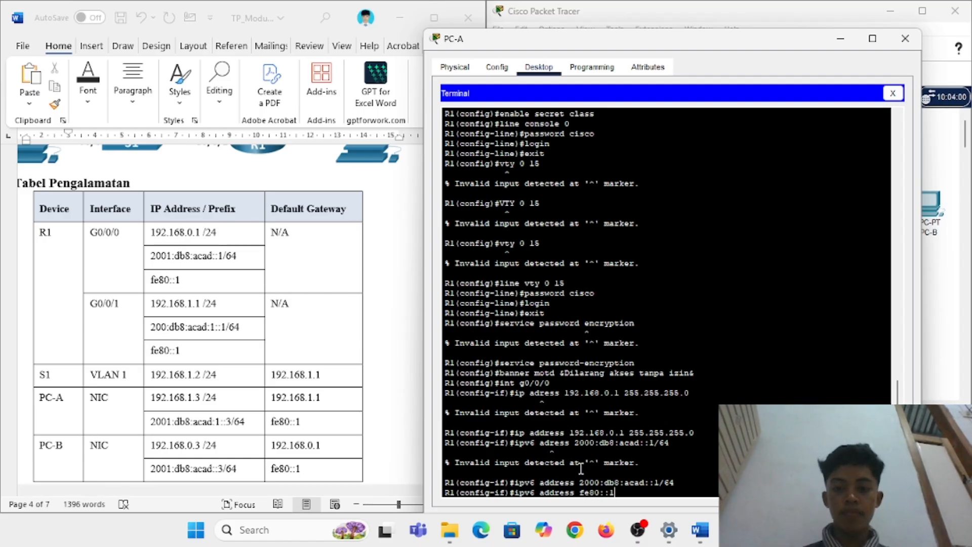
{"action": "key", "text": "Return"}
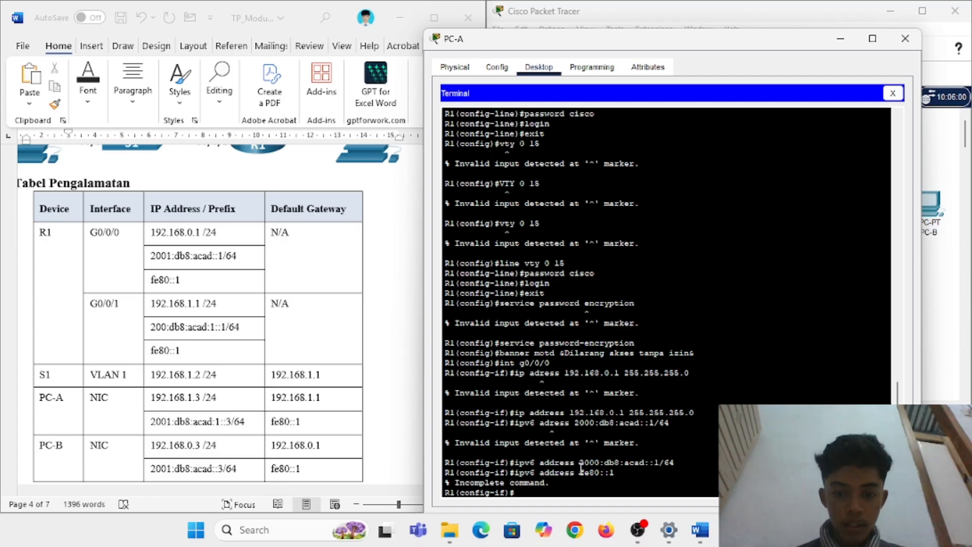
{"action": "key", "text": "Up"}
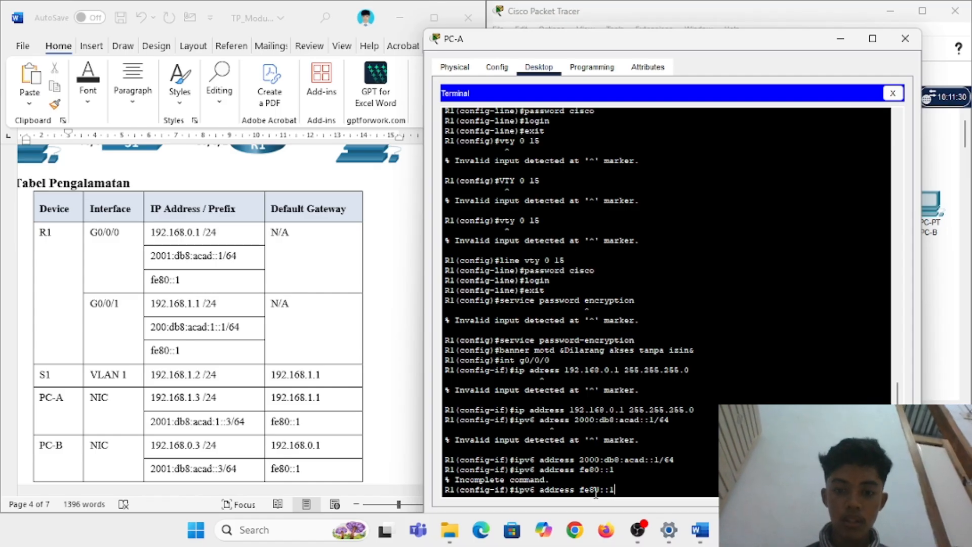
{"action": "type", "text": "link"}
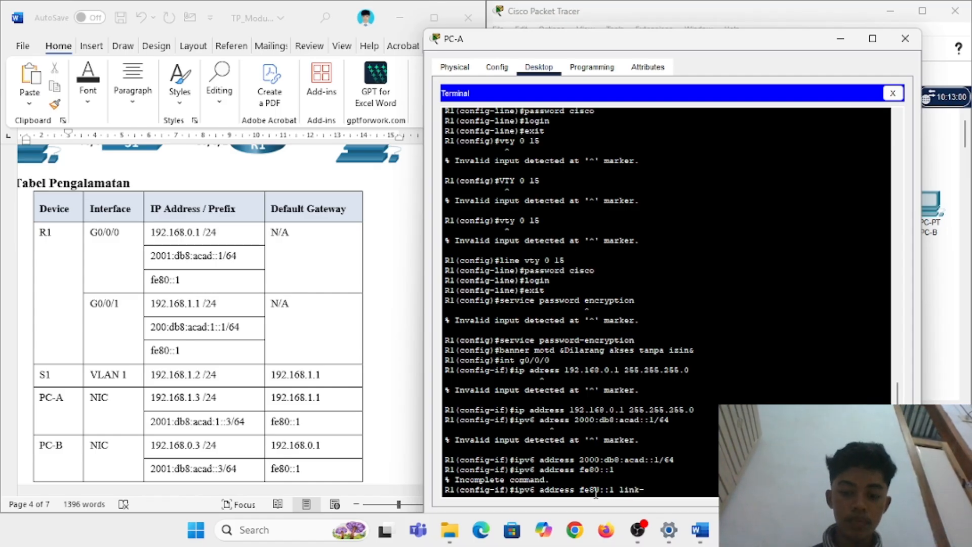
{"action": "type", "text": "-local"}
{"action": "key", "text": "Return"}
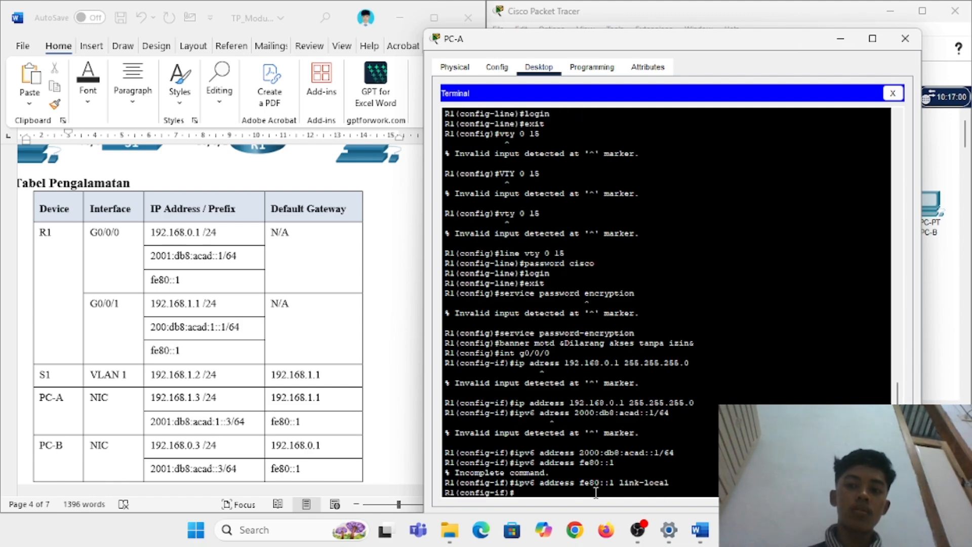
Step: Bring G0/0/0 up with no shutdown and check the link-up messages
{"action": "scroll", "coordinate": [285, 366], "scroll_direction": "down", "scroll_amount": 15}
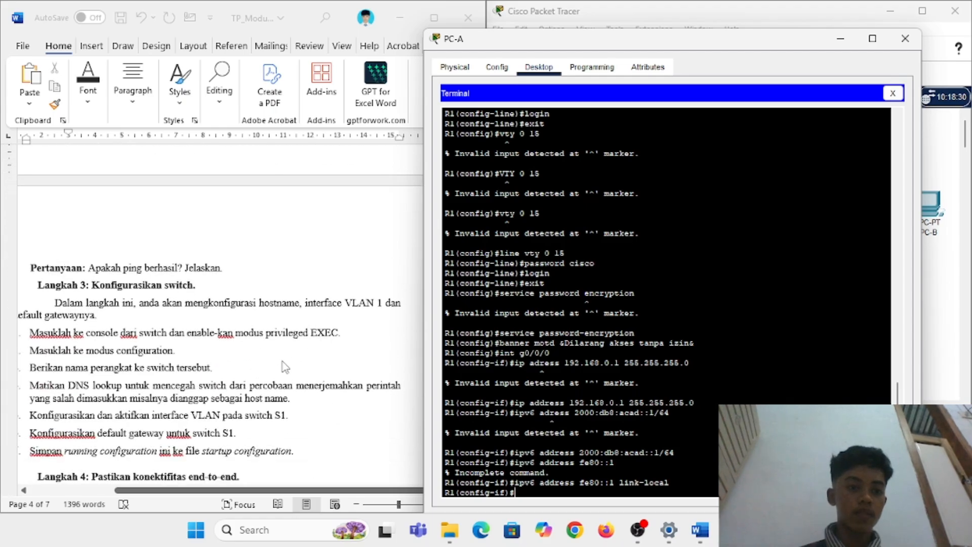
{"action": "scroll", "coordinate": [285, 366], "scroll_direction": "up", "scroll_amount": 15}
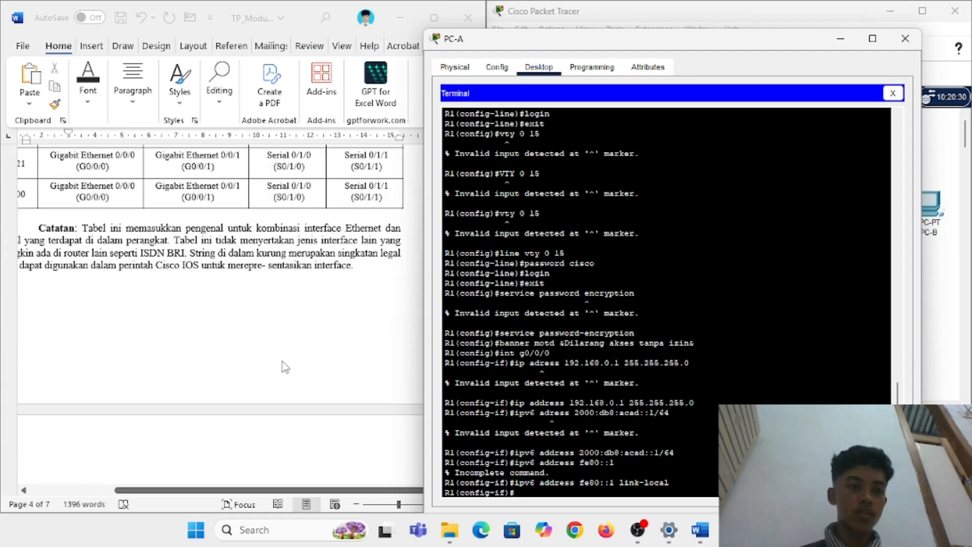
{"action": "scroll", "coordinate": [285, 366], "scroll_direction": "down", "scroll_amount": 20}
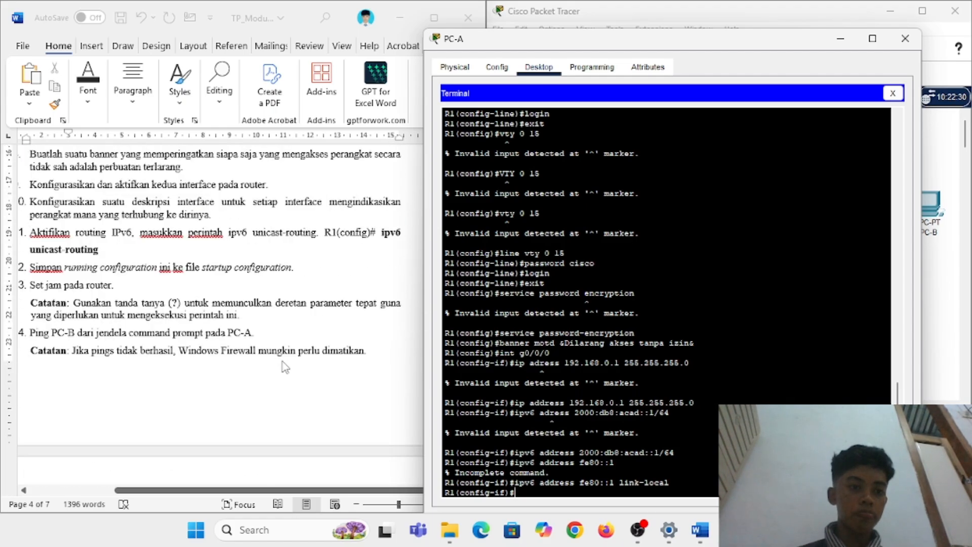
{"action": "scroll", "coordinate": [283, 362], "scroll_direction": "up", "scroll_amount": 1}
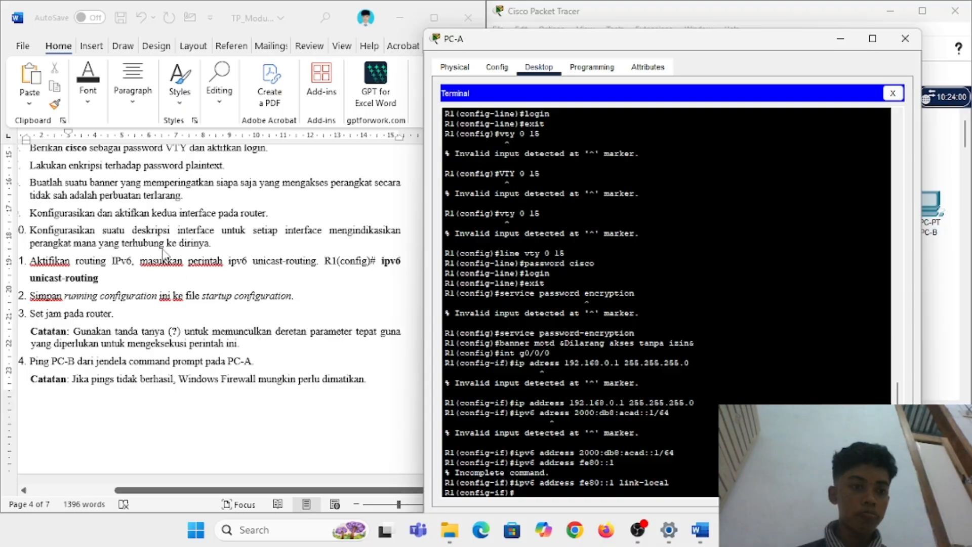
{"action": "scroll", "coordinate": [163, 251], "scroll_direction": "left", "scroll_amount": 1}
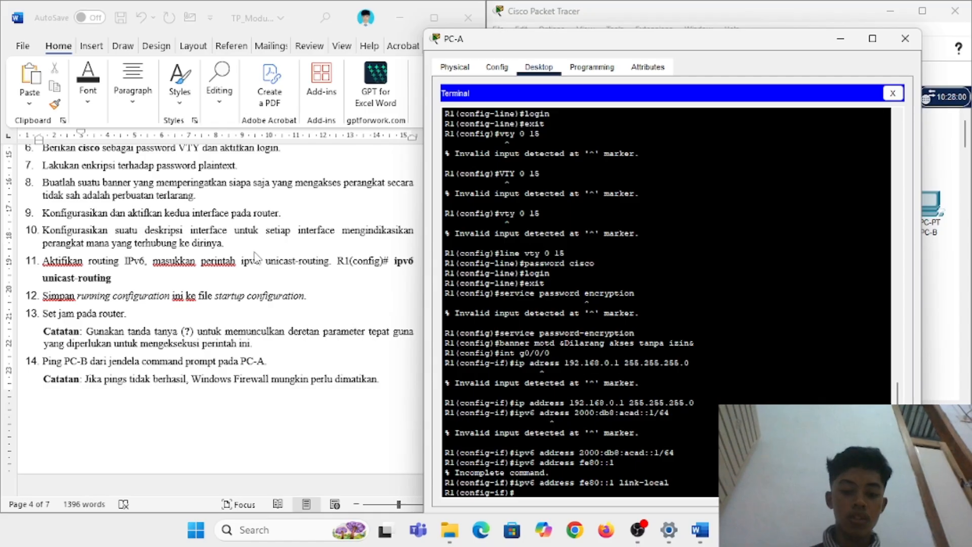
{"action": "type", "text": "hutdown"}
{"action": "key", "text": "Return"}
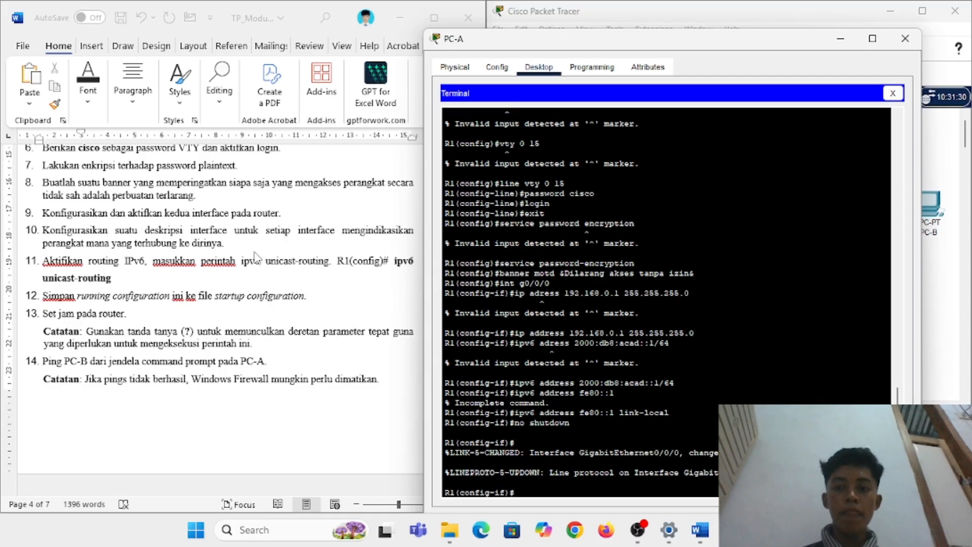
{"action": "scroll", "coordinate": [178, 243], "scroll_direction": "up", "scroll_amount": 15}
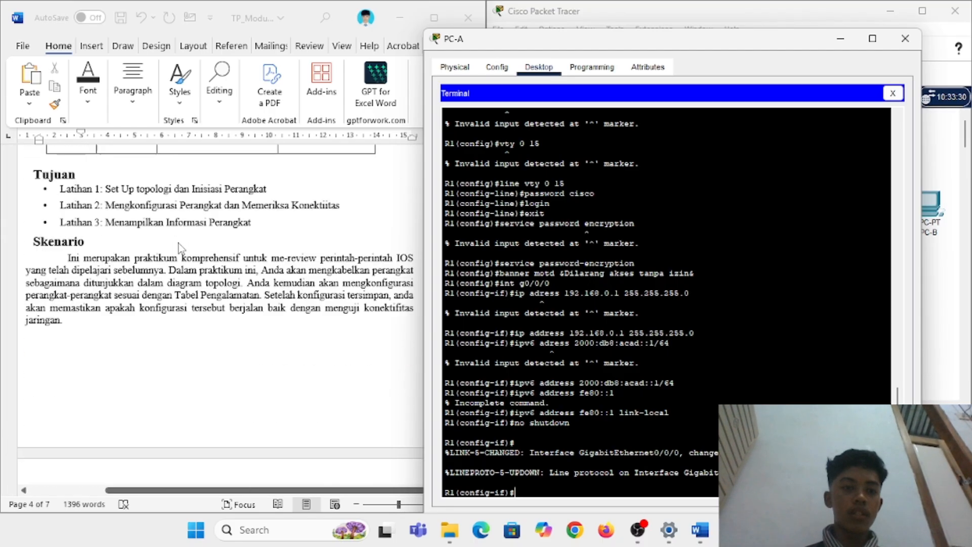
{"action": "scroll", "coordinate": [178, 243], "scroll_direction": "down", "scroll_amount": 4}
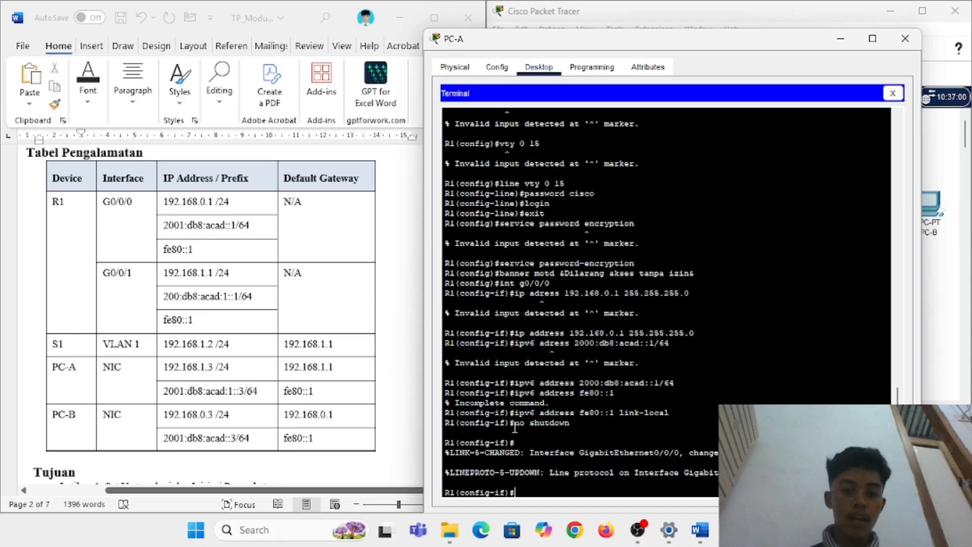
Step: Enter interface configuration for G0/0/1, correcting the mistyped 'g0/01' interface name
{"action": "type", "text": "int g0"}
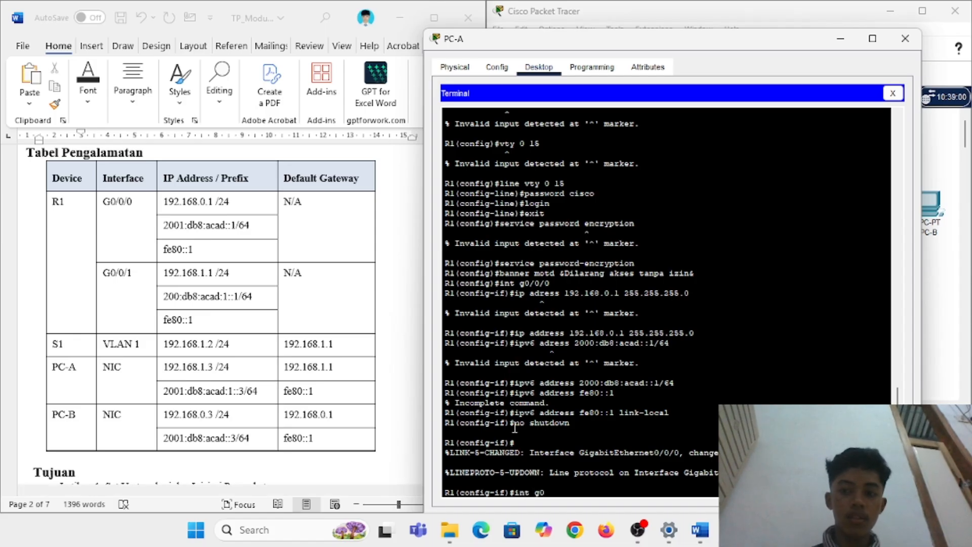
{"action": "type", "text": "/01"}
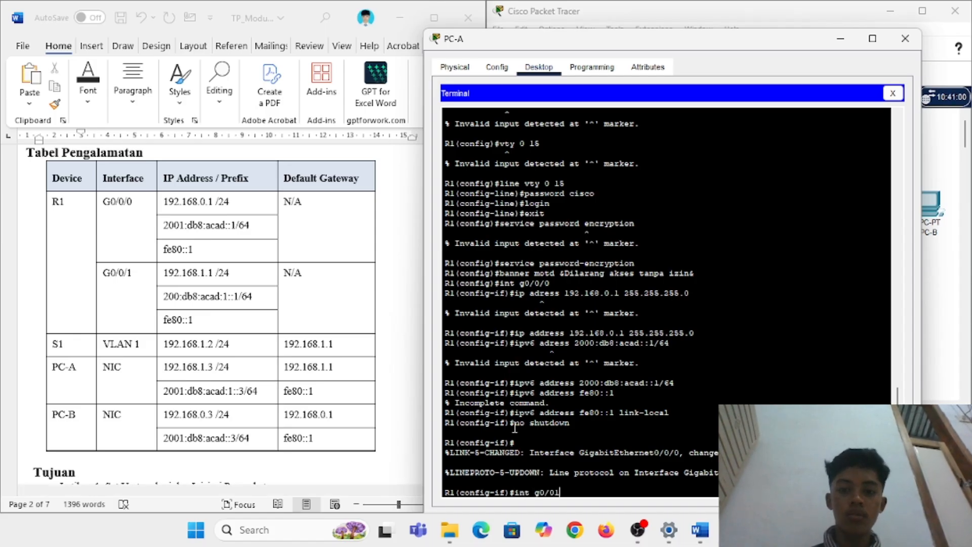
{"action": "key", "text": "Return"}
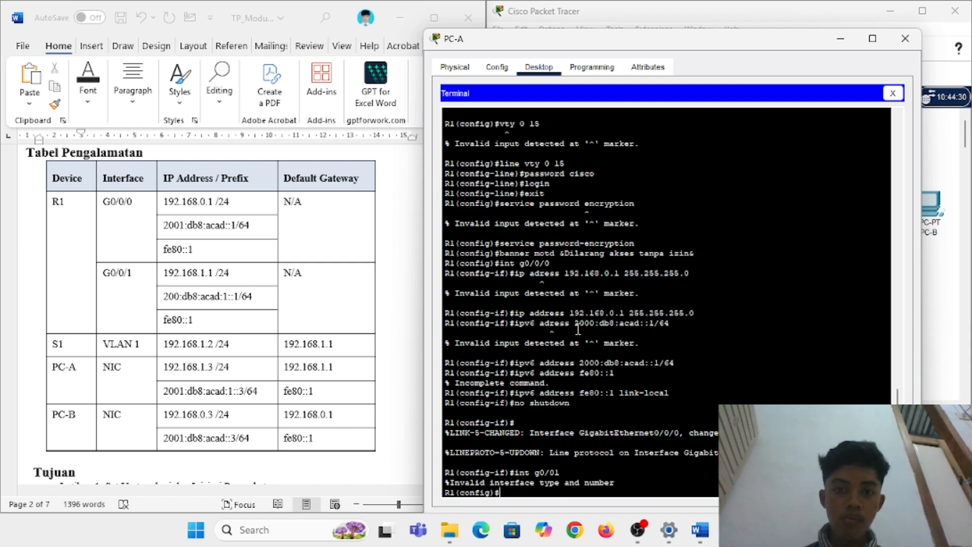
{"action": "scroll", "coordinate": [578, 328], "scroll_direction": "up", "scroll_amount": 8}
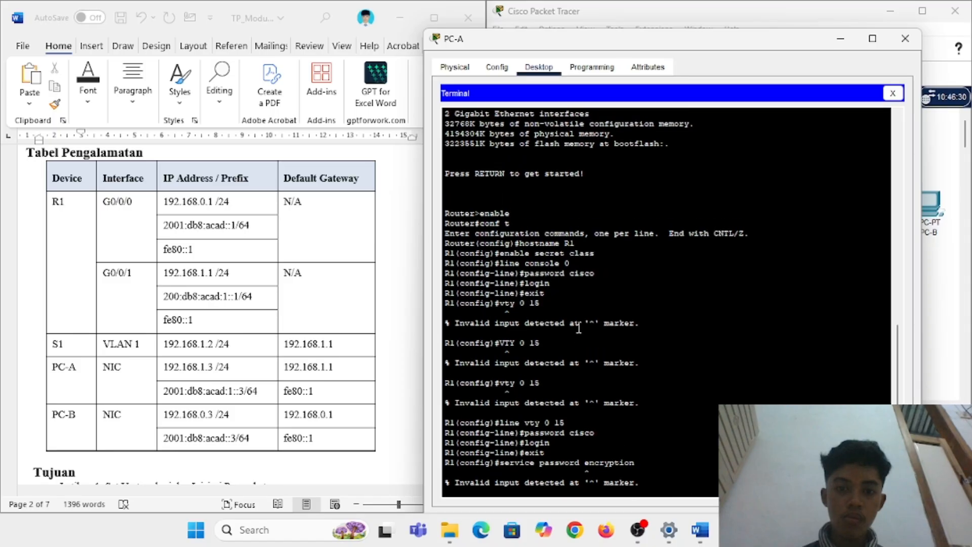
{"action": "scroll", "coordinate": [578, 328], "scroll_direction": "down", "scroll_amount": 5}
{"action": "scroll", "coordinate": [579, 327], "scroll_direction": "down", "scroll_amount": 6}
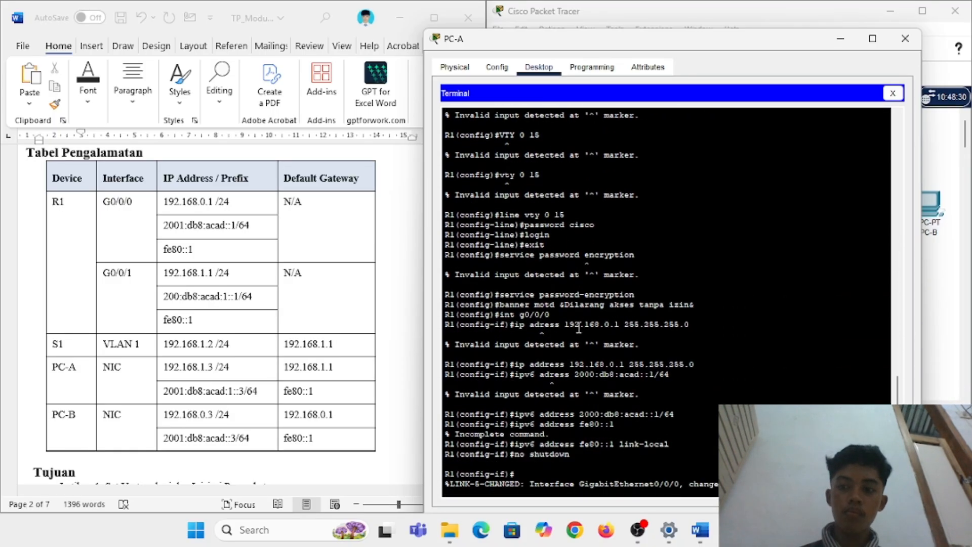
{"action": "scroll", "coordinate": [579, 328], "scroll_direction": "up", "scroll_amount": 6}
{"action": "scroll", "coordinate": [579, 327], "scroll_direction": "down", "scroll_amount": 5}
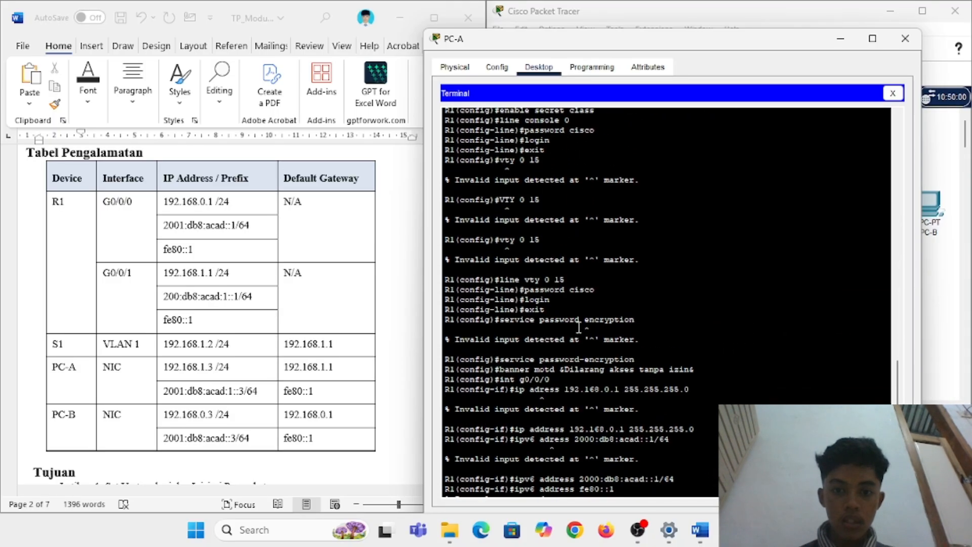
{"action": "key", "text": "Up"}
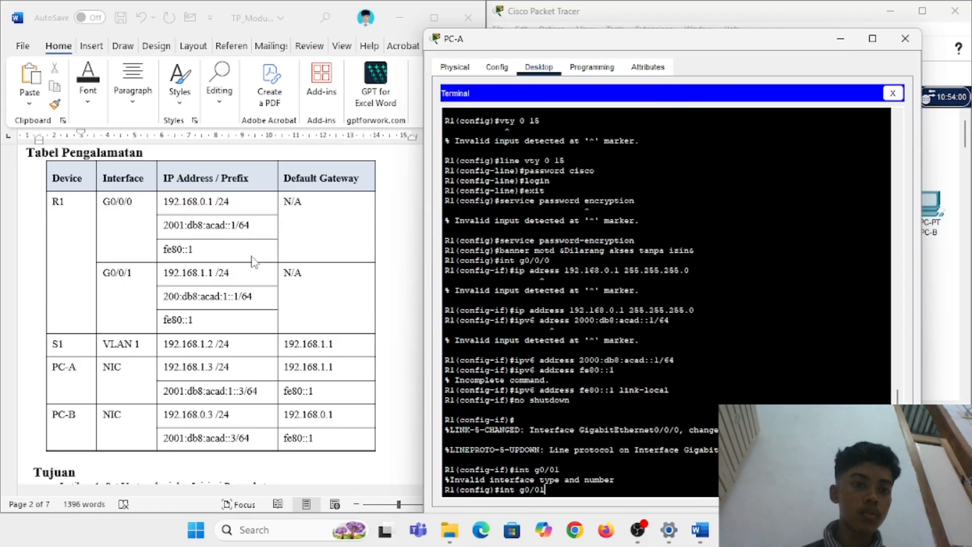
{"action": "scroll", "coordinate": [253, 261], "scroll_direction": "down", "scroll_amount": 1}
{"action": "key", "text": "BackSpace"}
{"action": "type", "text": "/"}
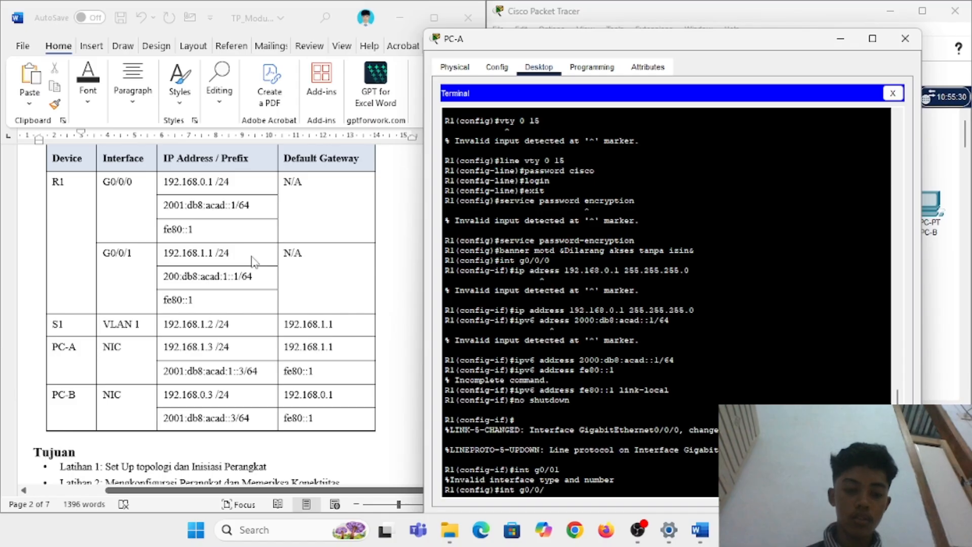
{"action": "type", "text": "1"}
{"action": "key", "text": "Return"}
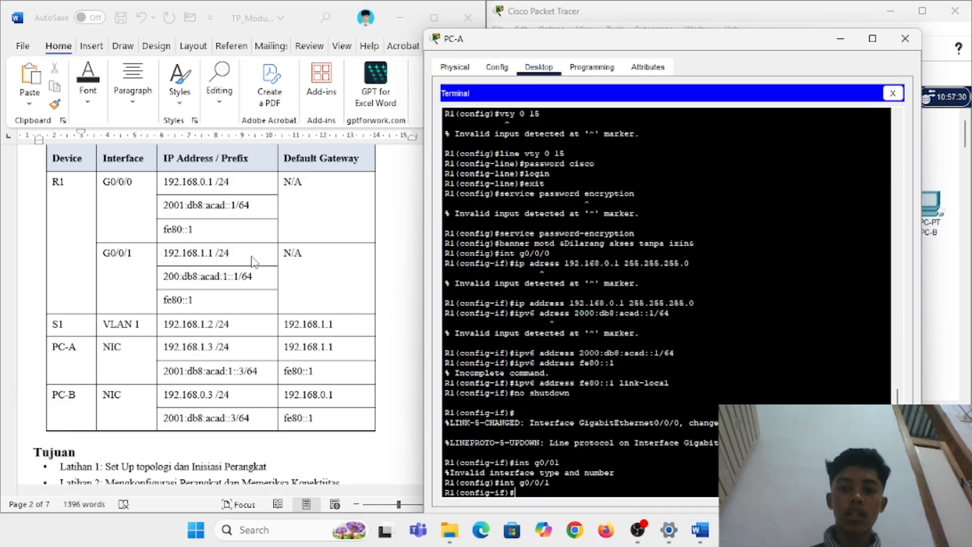
Step: Try ipv6 address 192.168.1.1 255.255.255.0 on G0/0/1, then recall the rejected command to edit
{"action": "type", "text": "ipv6 ad"}
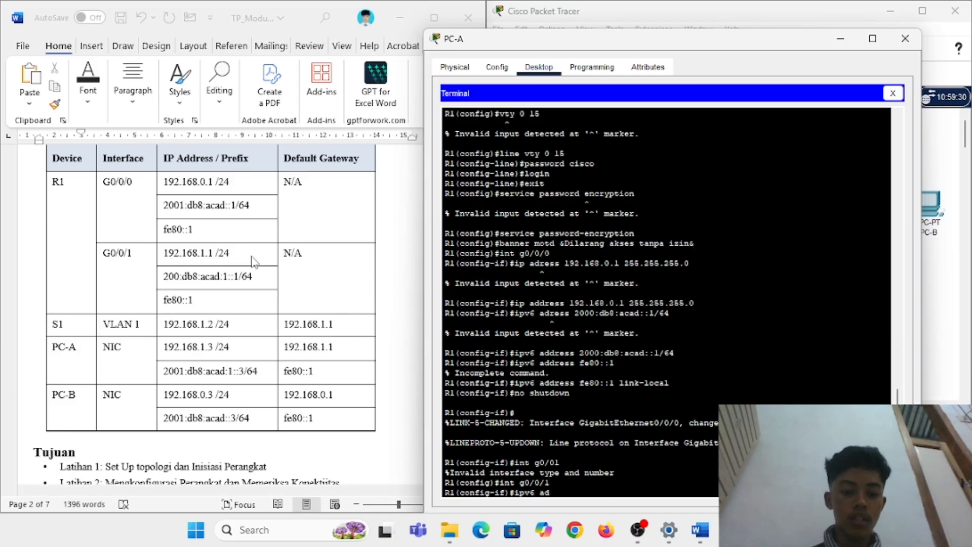
{"action": "type", "text": "dress 192."}
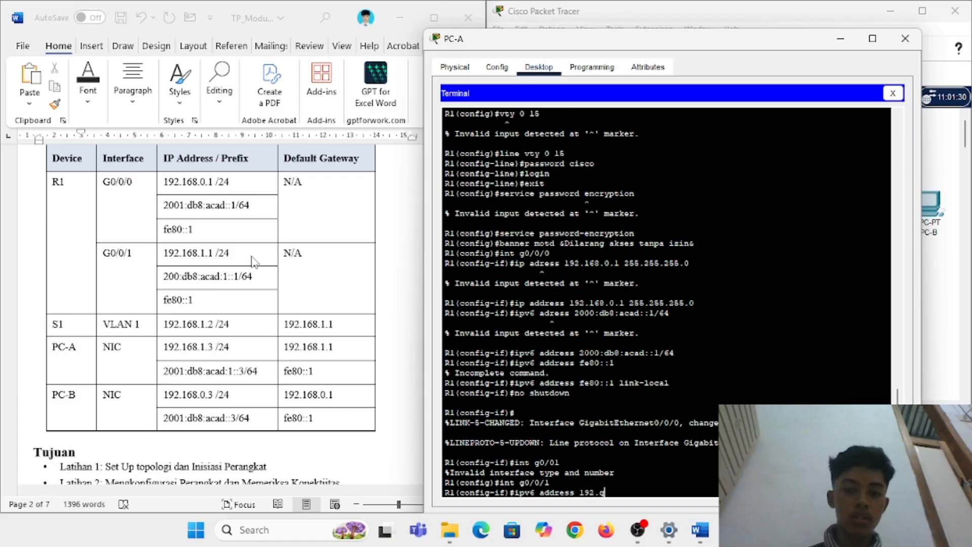
{"action": "type", "text": "168"}
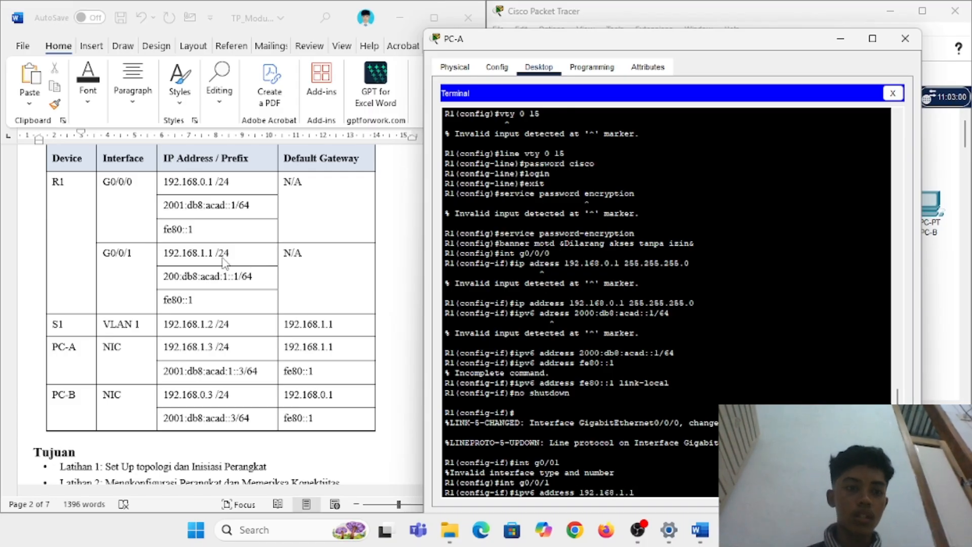
{"action": "type", "text": ".1.1"}
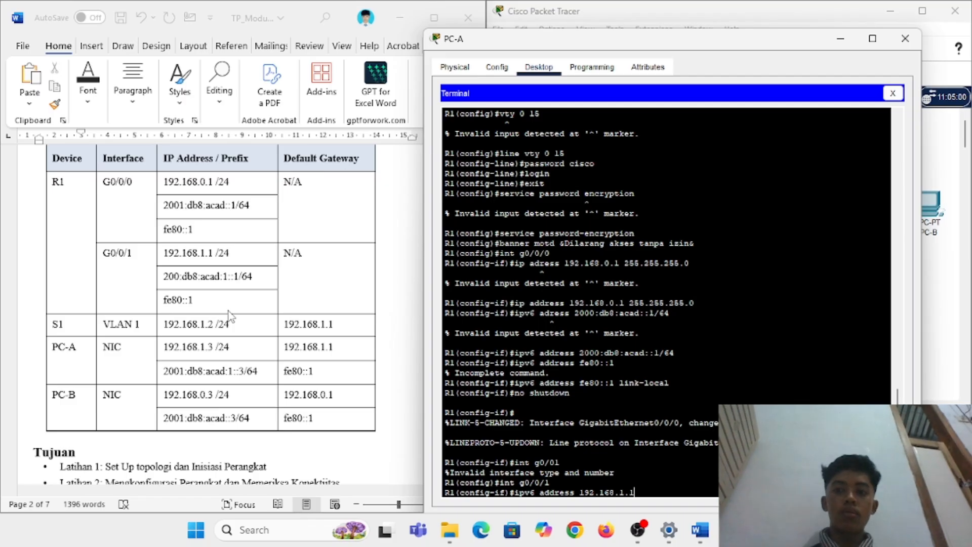
{"action": "type", "text": " 255"}
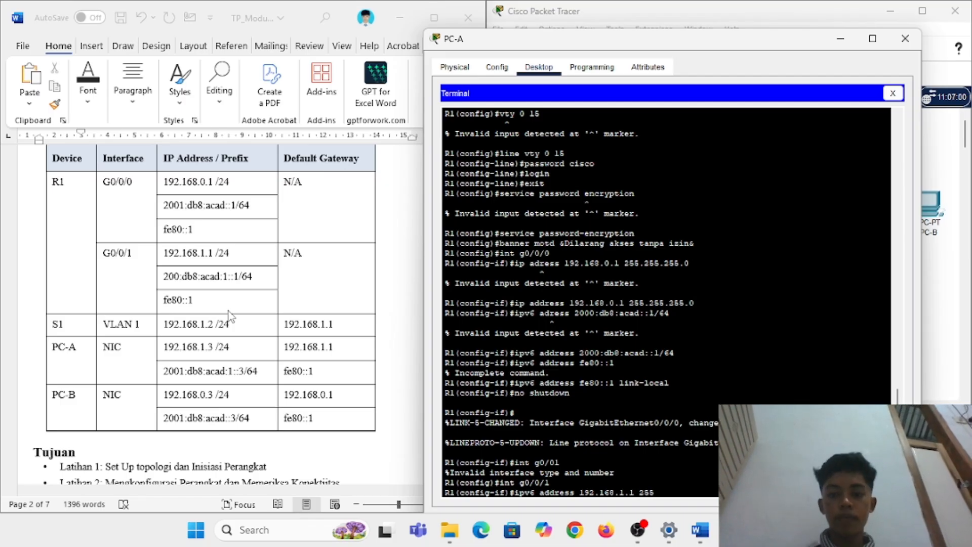
{"action": "type", "text": ".255.255.0"}
{"action": "key", "text": "Return"}
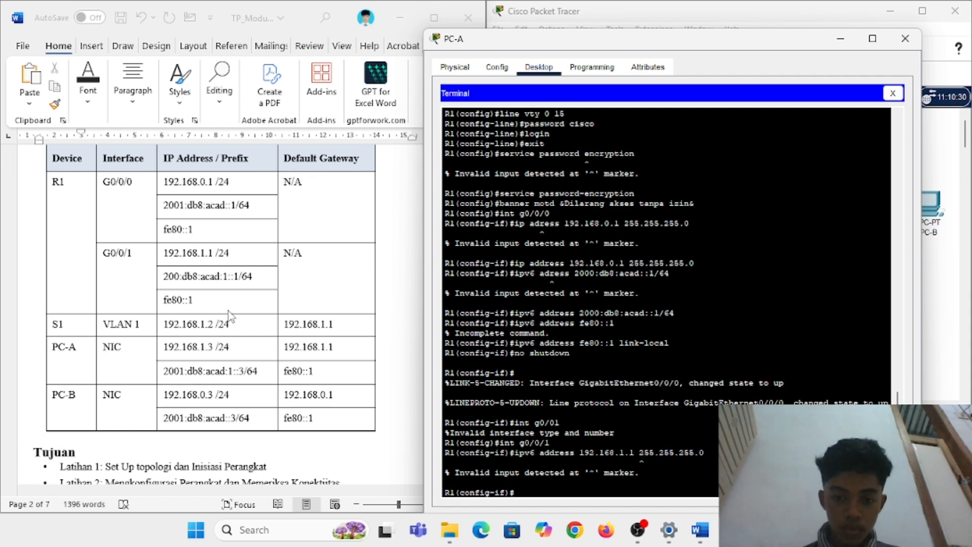
{"action": "key", "text": "Up"}
{"action": "key", "text": "Left"}
{"action": "key", "text": "Left"}
{"action": "key", "text": "Left"}
{"action": "key", "text": "Left"}
{"action": "key", "text": "Left"}
{"action": "key", "text": "Left"}
{"action": "key", "text": "Left"}
{"action": "key", "text": "Left"}
{"action": "key", "text": "Left"}
{"action": "key", "text": "Left"}
{"action": "key", "text": "Left"}
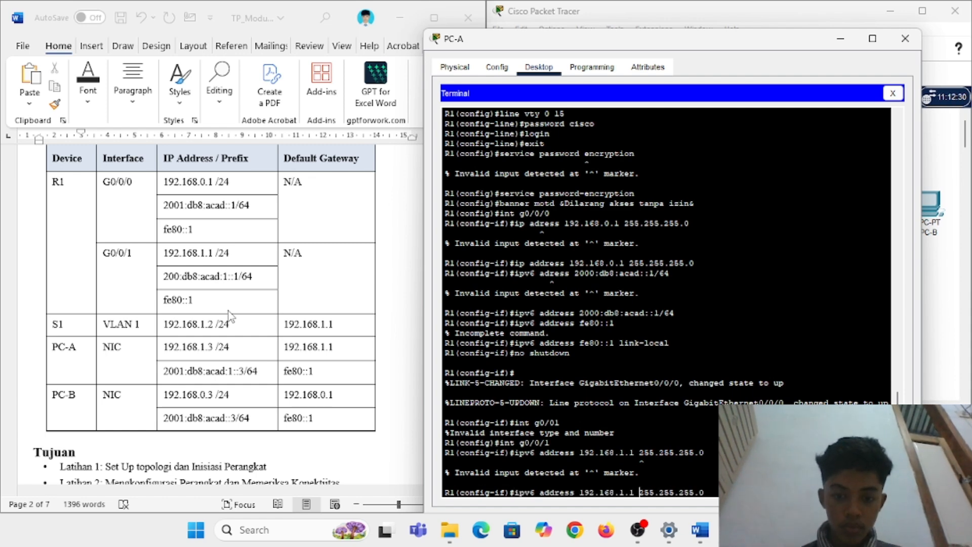
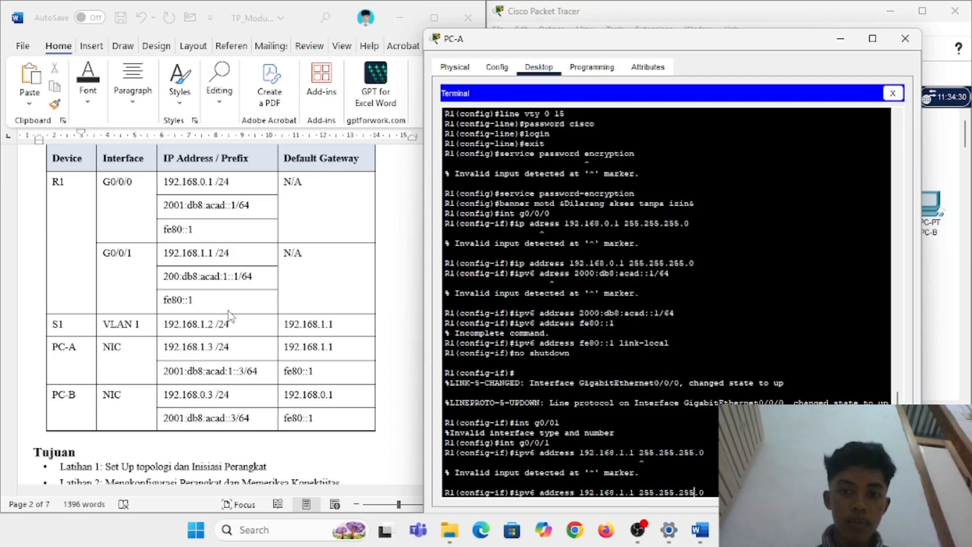
Step: Abandon the faulty ipv6 address line on R1 and drop back to the privileged prompt
{"action": "scroll", "coordinate": [555, 270], "scroll_direction": "down", "scroll_amount": 1}
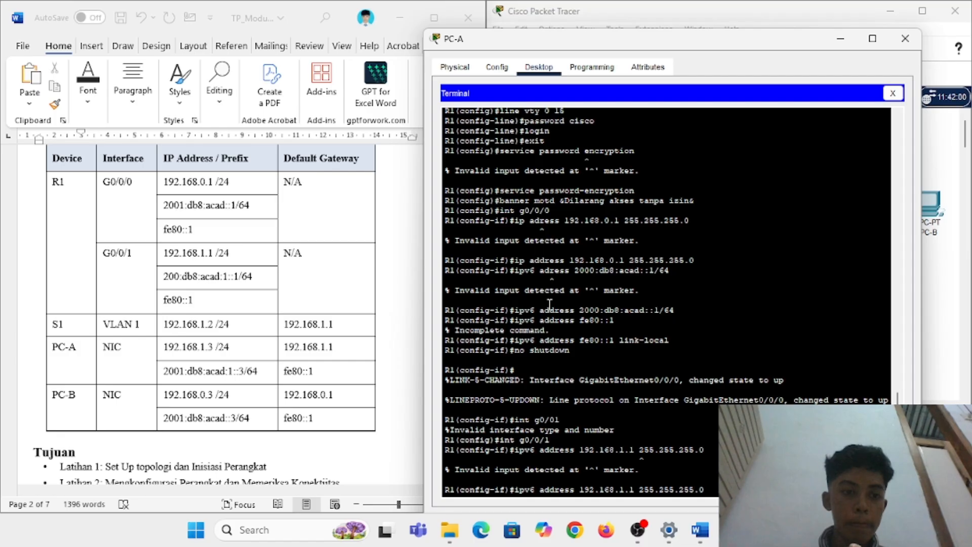
{"action": "key", "text": "Left"}
{"action": "key", "text": "Left"}
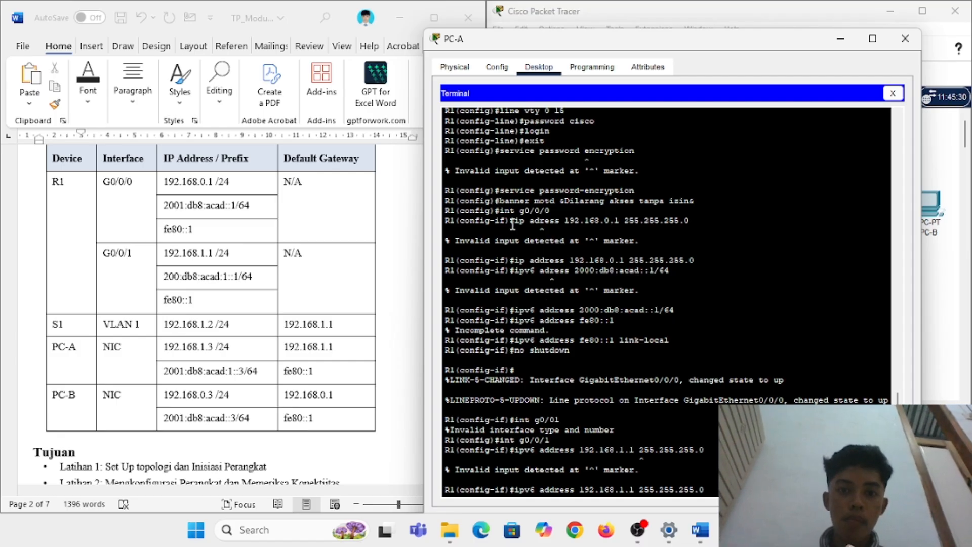
{"action": "left_click_drag", "start_coordinate": [514, 223], "coordinate": [557, 223]}
{"action": "left_click", "coordinate": [537, 489]}
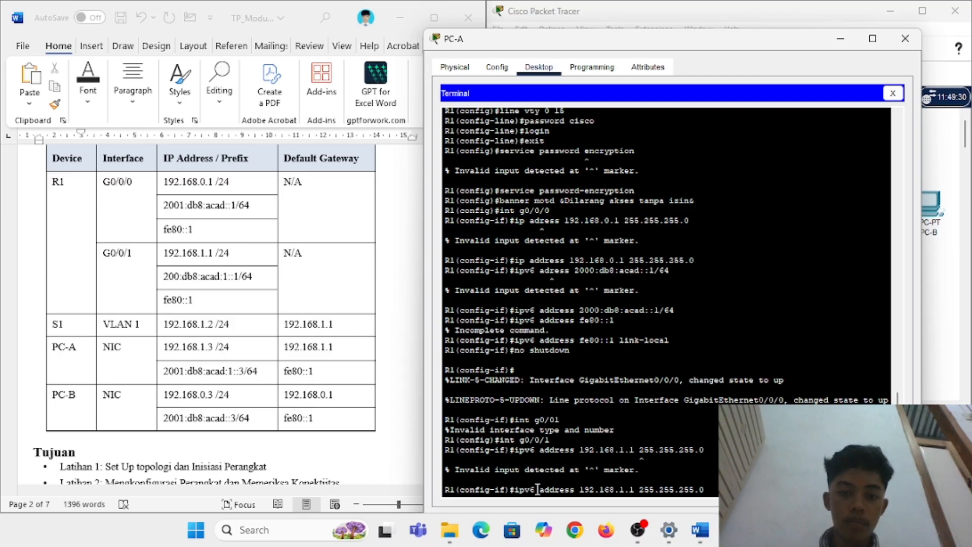
{"action": "key", "text": "BackSpace"}
{"action": "key", "text": "BackSpace"}
{"action": "key", "text": "ctrl+z"}
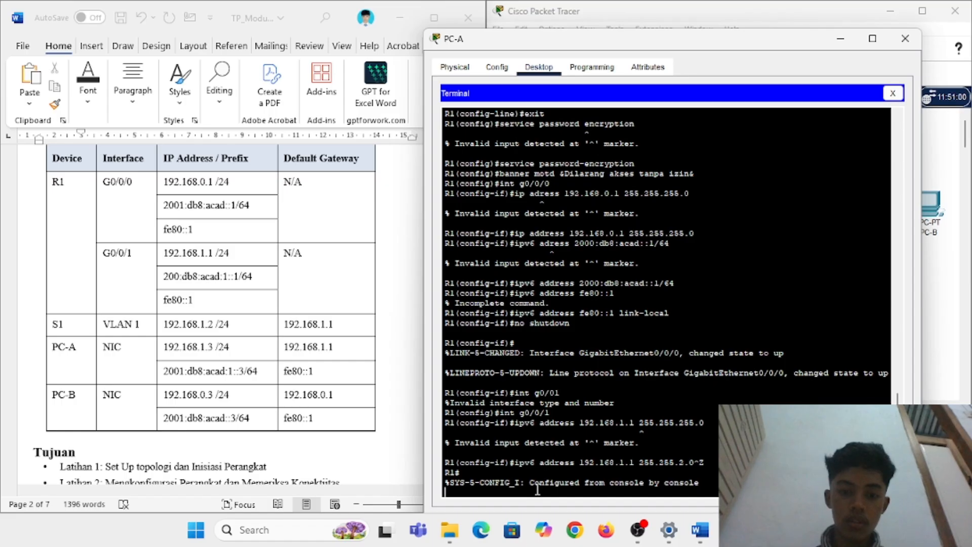
{"action": "key", "text": "Return"}
Step: Re-enter global configuration with conf t and try the interface command 'int g0/01'
{"action": "type", "text": "conf t"}
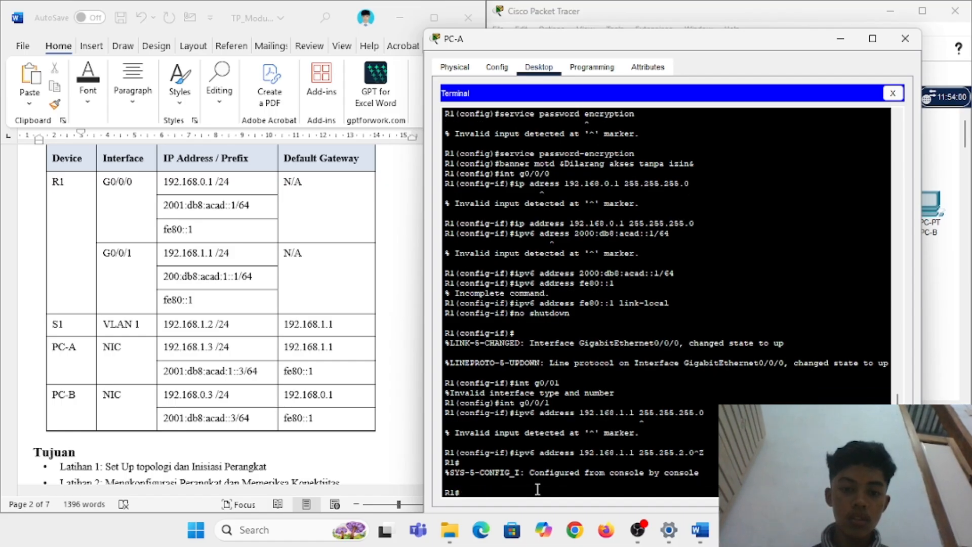
{"action": "type", "text": "conf t"}
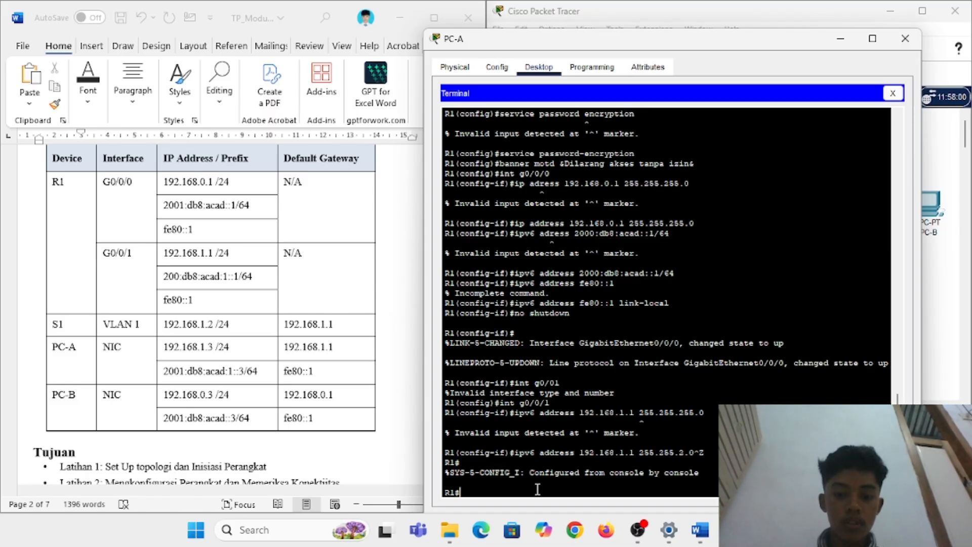
{"action": "type", "text": "i"}
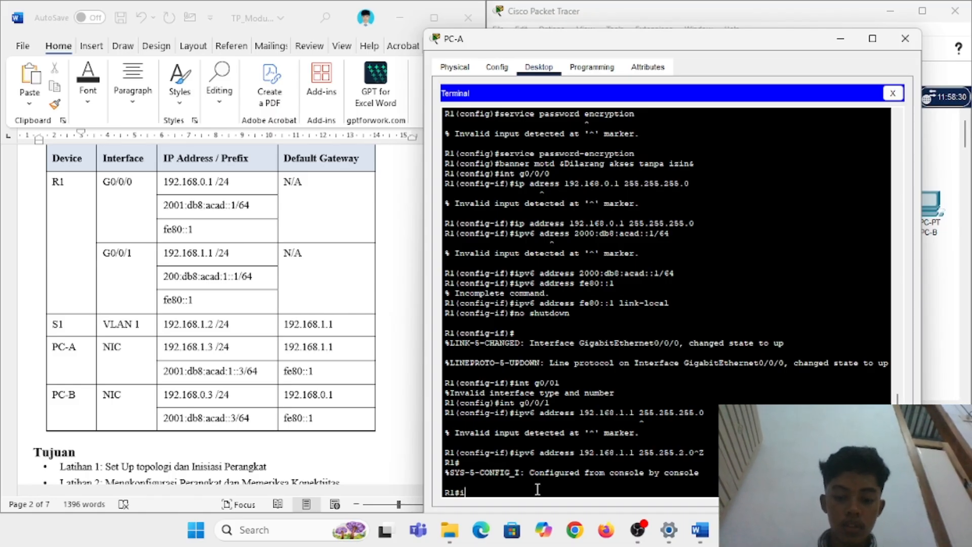
{"action": "type", "text": "nt g0/"}
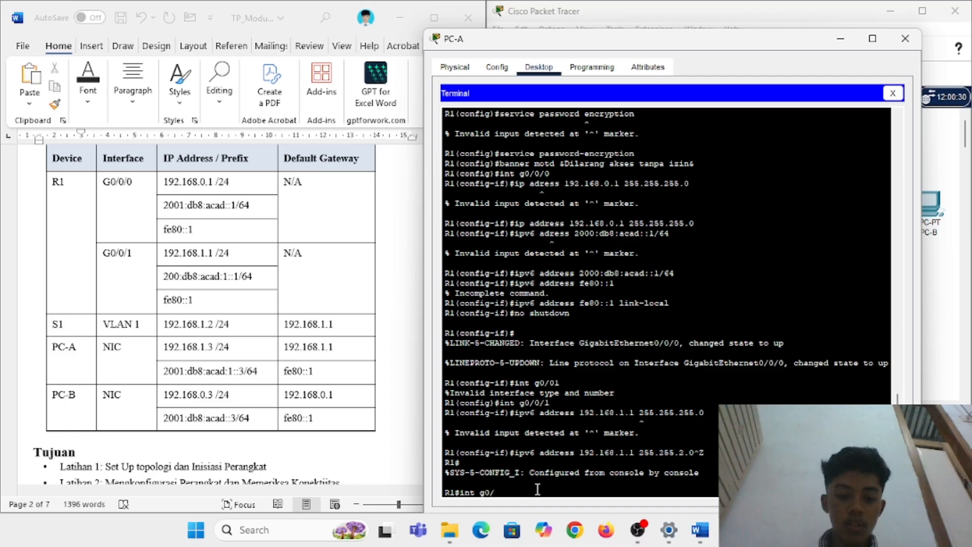
{"action": "type", "text": "01"}
{"action": "key", "text": "Return"}
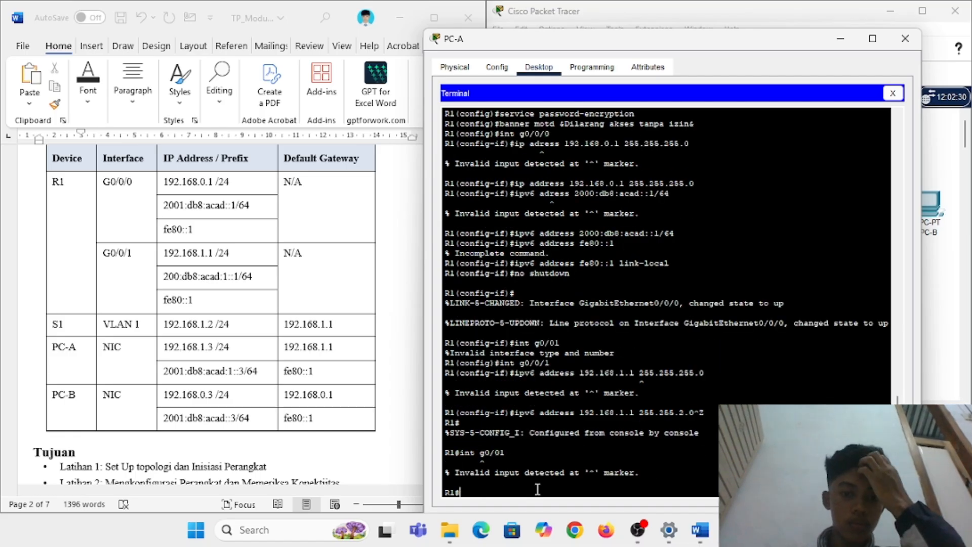
Step: Select G0/0/1 and give it IPv4 address 192.168.1.1 255.255.255.0
{"action": "type", "text": "conf t"}
{"action": "key", "text": "Return"}
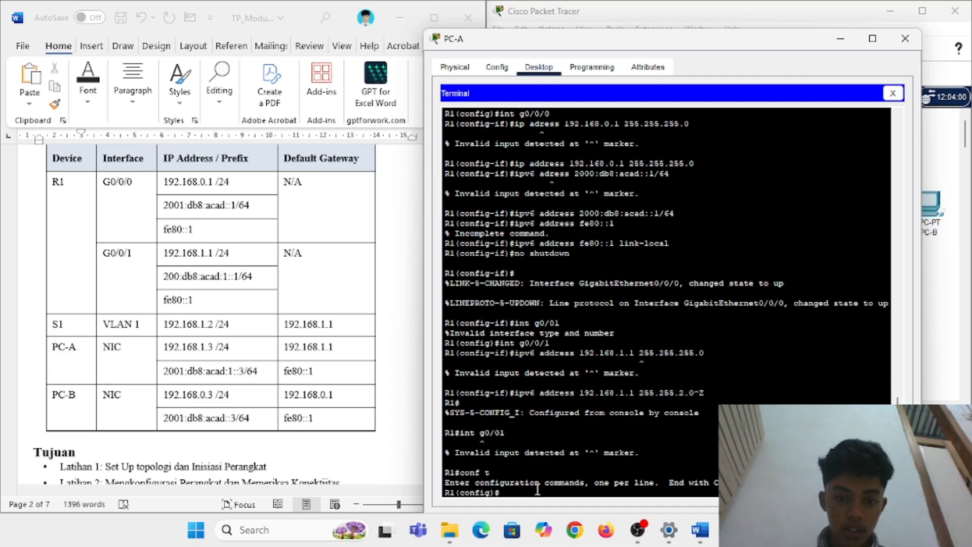
{"action": "type", "text": "int g0/0/1"}
{"action": "key", "text": "Return"}
{"action": "key", "text": "Up"}
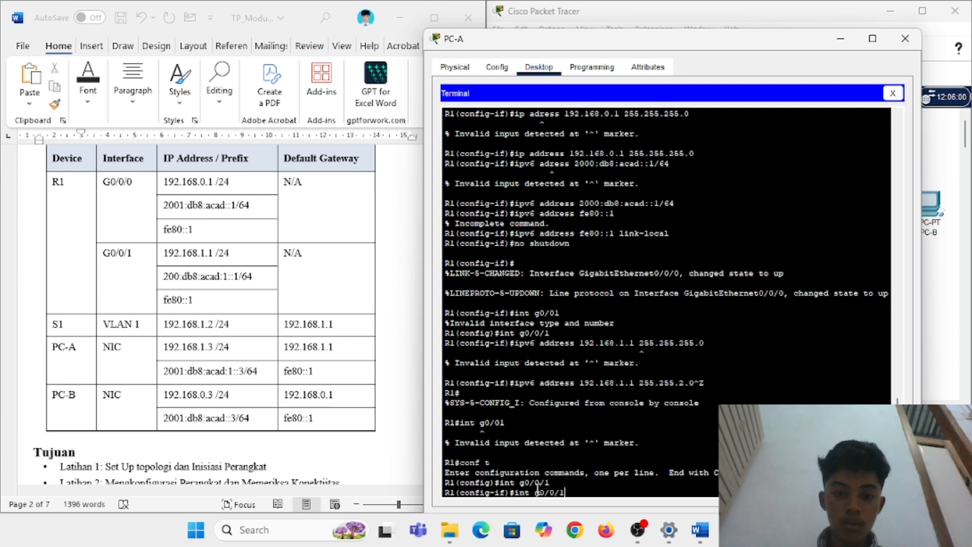
{"action": "key", "text": "Up"}
{"action": "key", "text": "Up"}
{"action": "key", "text": "Left"}
{"action": "key", "text": "Left"}
{"action": "key", "text": "Left"}
{"action": "key", "text": "Left"}
{"action": "key", "text": "Left"}
{"action": "key", "text": "Left"}
{"action": "key", "text": "Left"}
{"action": "key", "text": "Left"}
{"action": "key", "text": "Left"}
{"action": "key", "text": "Left"}
{"action": "key", "text": "Left"}
{"action": "key", "text": "Left"}
{"action": "key", "text": "BackSpace"}
{"action": "key", "text": "BackSpace"}
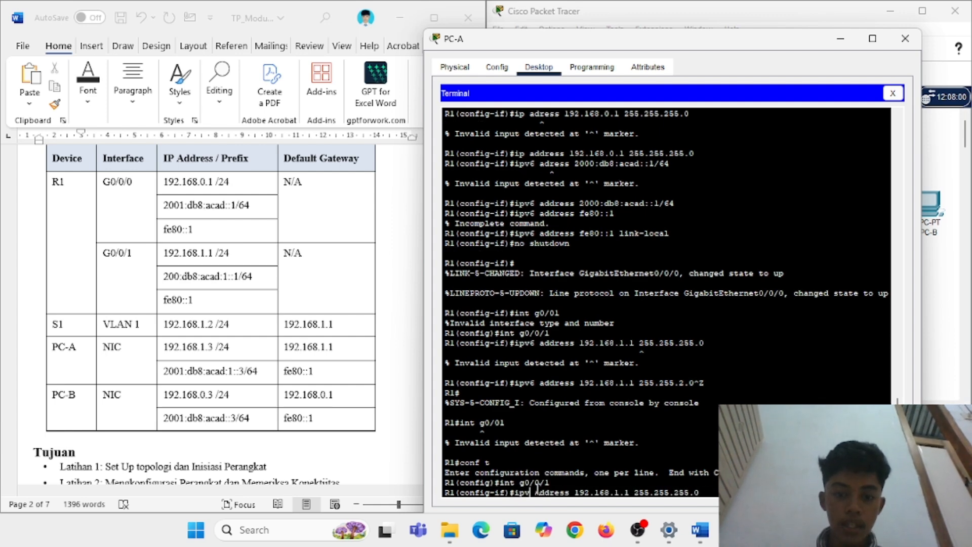
{"action": "key", "text": "Return"}
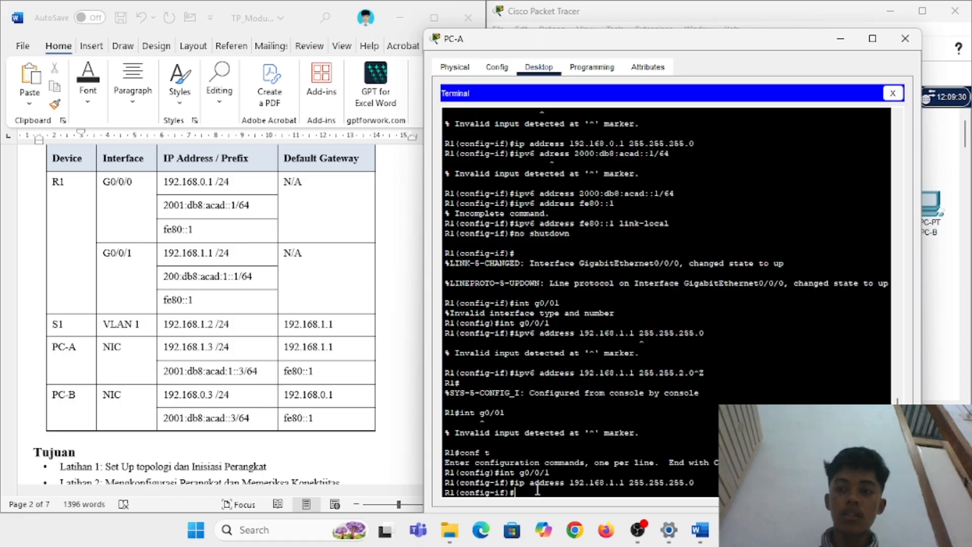
Step: Add IPv6 address 200:db8:acad:1::1/64 to G0/0/1 by editing the recalled command
{"action": "key", "text": "Up"}
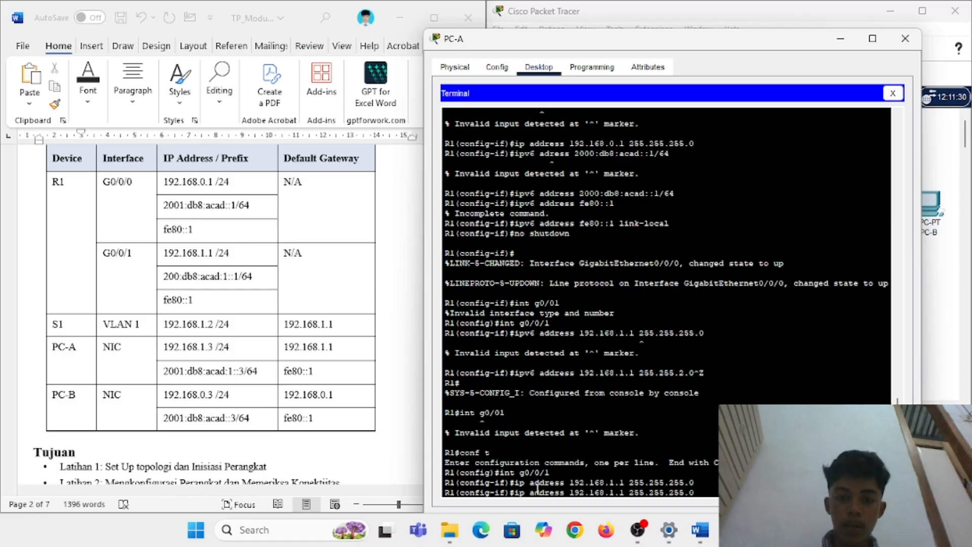
{"action": "key", "text": "Left"}
{"action": "key", "text": "Left"}
{"action": "key", "text": "Left"}
{"action": "key", "text": "Left"}
{"action": "type", "text": "v6"}
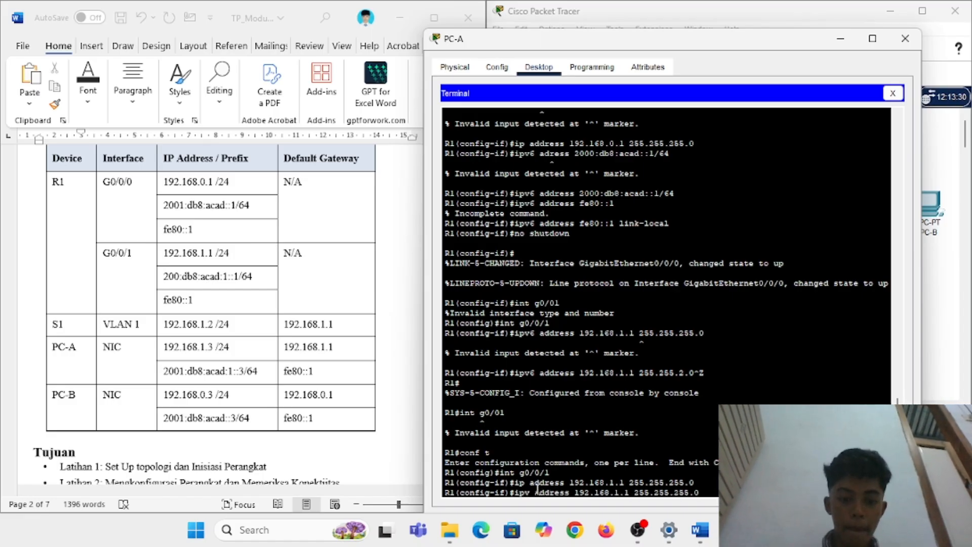
{"action": "key", "text": "Right"}
{"action": "key", "text": "Right"}
{"action": "key", "text": "Right"}
{"action": "key", "text": "Right"}
{"action": "key", "text": "Right"}
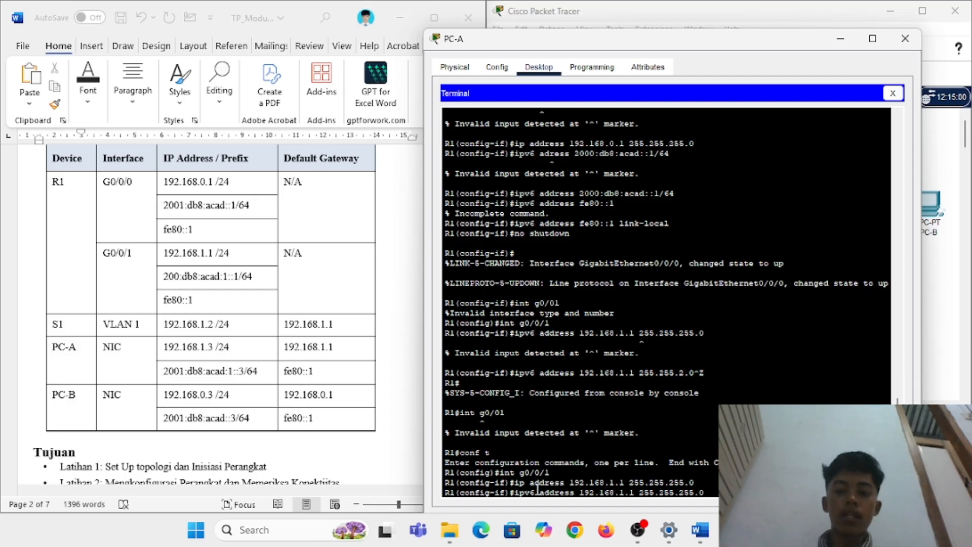
{"action": "key", "text": "Right"}
{"action": "key", "text": "Right"}
{"action": "key", "text": "Right"}
{"action": "key", "text": "Right"}
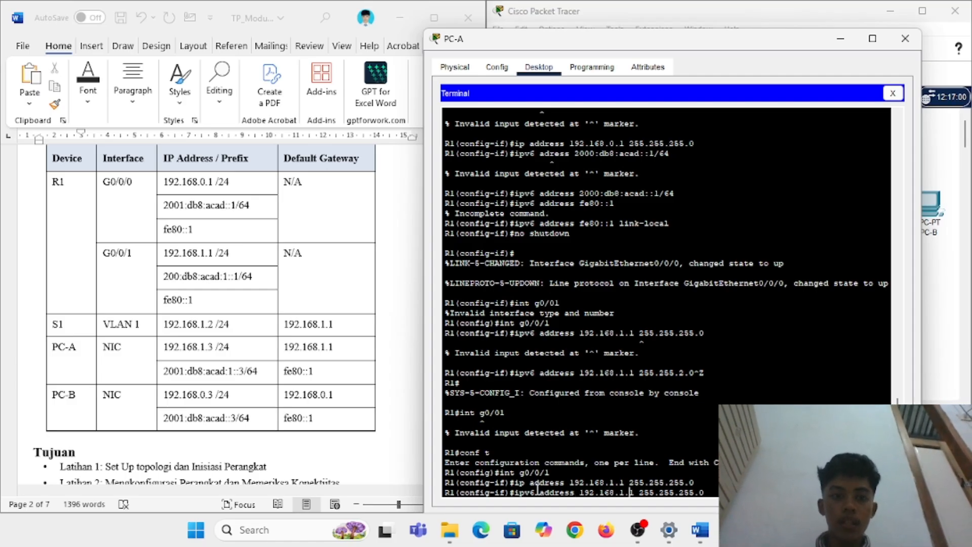
{"action": "key", "text": "Right"}
{"action": "key", "text": "Right"}
{"action": "key", "text": "Right"}
{"action": "key", "text": "BackSpace"}
{"action": "key", "text": "BackSpace"}
{"action": "key", "text": "BackSpace"}
{"action": "key", "text": "BackSpace"}
{"action": "key", "text": "BackSpace"}
{"action": "key", "text": "BackSpace"}
{"action": "key", "text": "BackSpace"}
{"action": "key", "text": "BackSpace"}
{"action": "key", "text": "BackSpace"}
{"action": "key", "text": "BackSpace"}
{"action": "key", "text": "BackSpace"}
{"action": "key", "text": "BackSpace"}
{"action": "key", "text": "BackSpace"}
{"action": "key", "text": "BackSpace"}
{"action": "key", "text": "BackSpace"}
{"action": "key", "text": "BackSpace"}
{"action": "key", "text": "BackSpace"}
{"action": "key", "text": "BackSpace"}
{"action": "key", "text": "BackSpace"}
{"action": "key", "text": "BackSpace"}
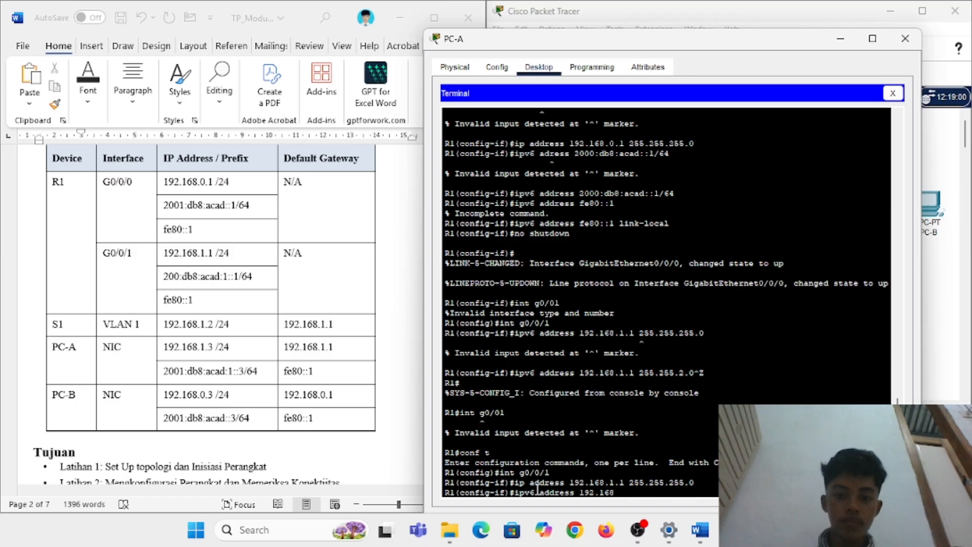
{"action": "type", "text": "200"}
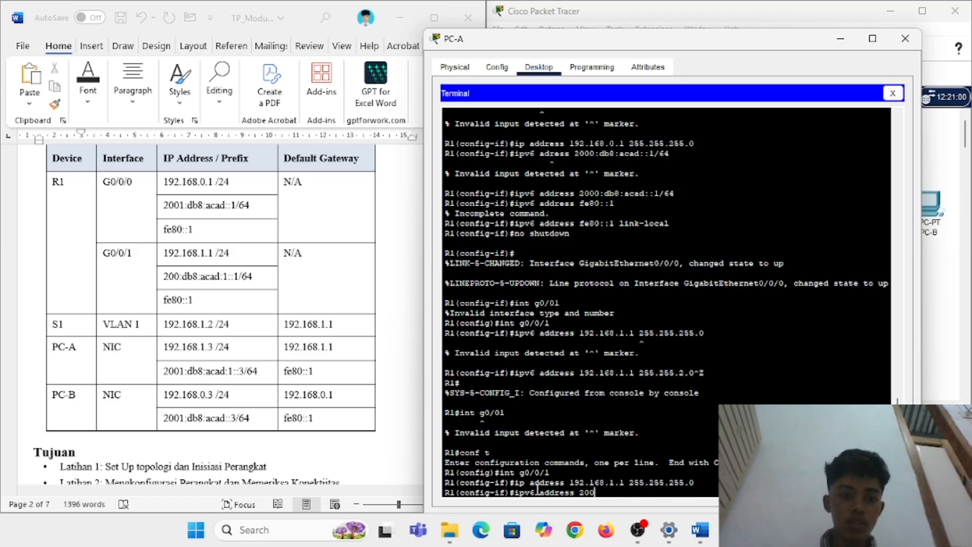
{"action": "type", "text": ":db8:a"}
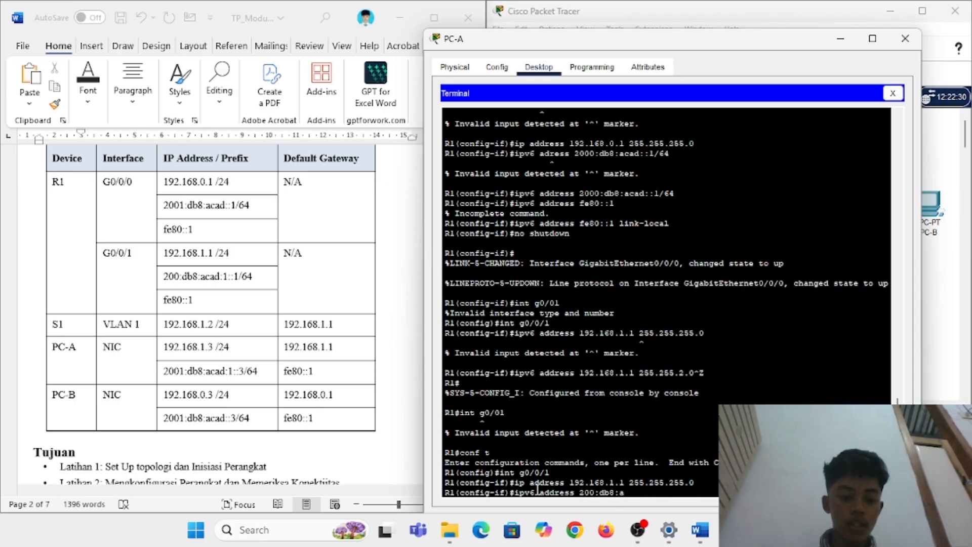
{"action": "type", "text": "cad:1"}
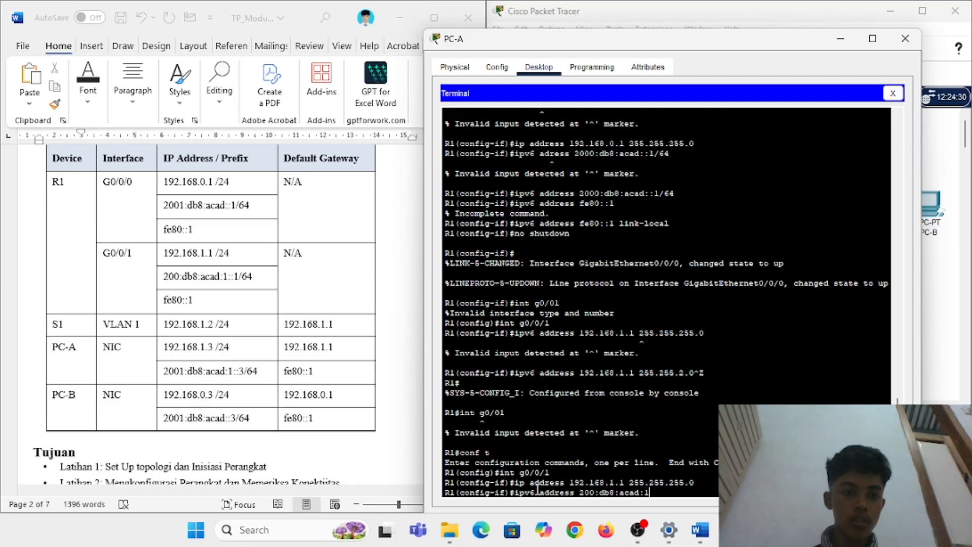
{"action": "type", "text": "::1/"}
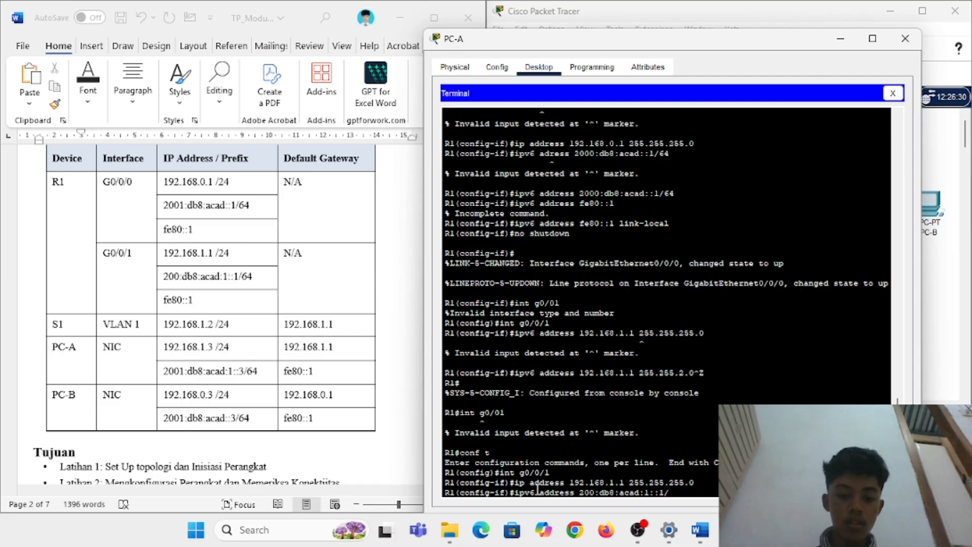
{"action": "type", "text": "64"}
{"action": "key", "text": "Return"}
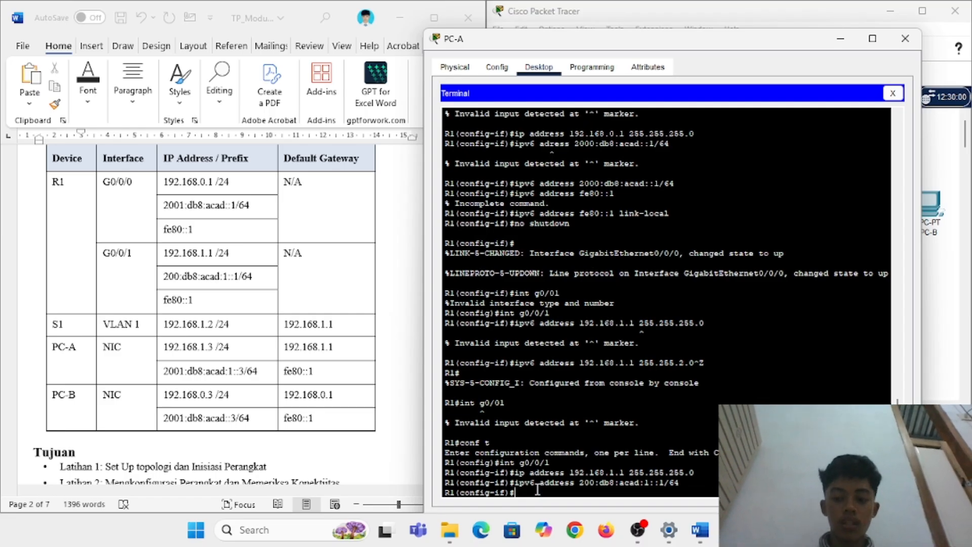
Step: Set link-local address fe80::1 on G0/0/1 and bring the interface up with no shutdown
{"action": "type", "text": "int g0/0/1"}
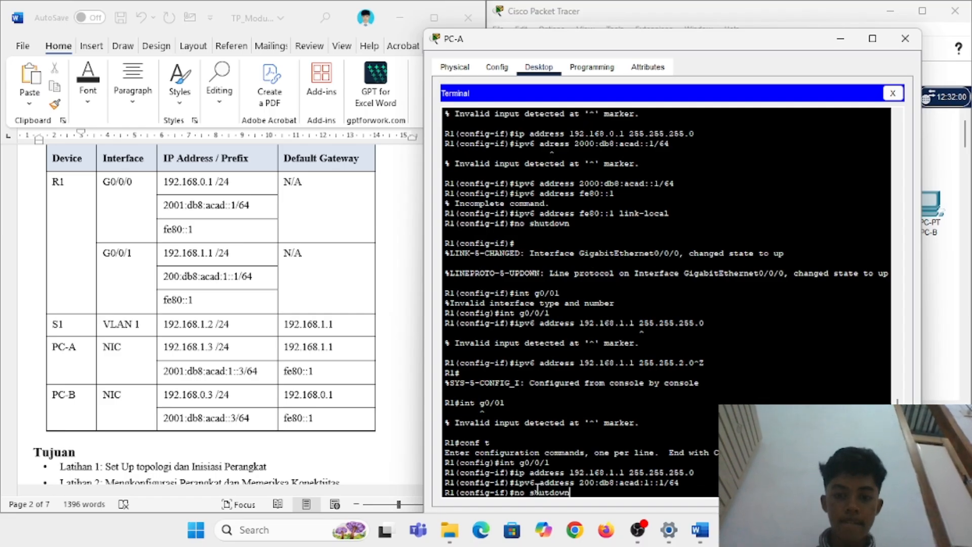
{"action": "type", "text": "fe80::1 link-local"}
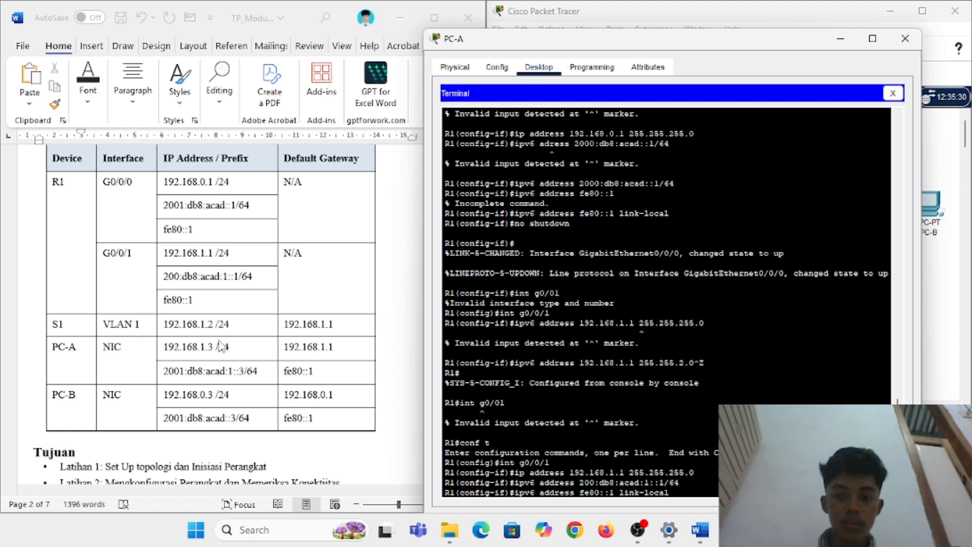
{"action": "key", "text": "Return"}
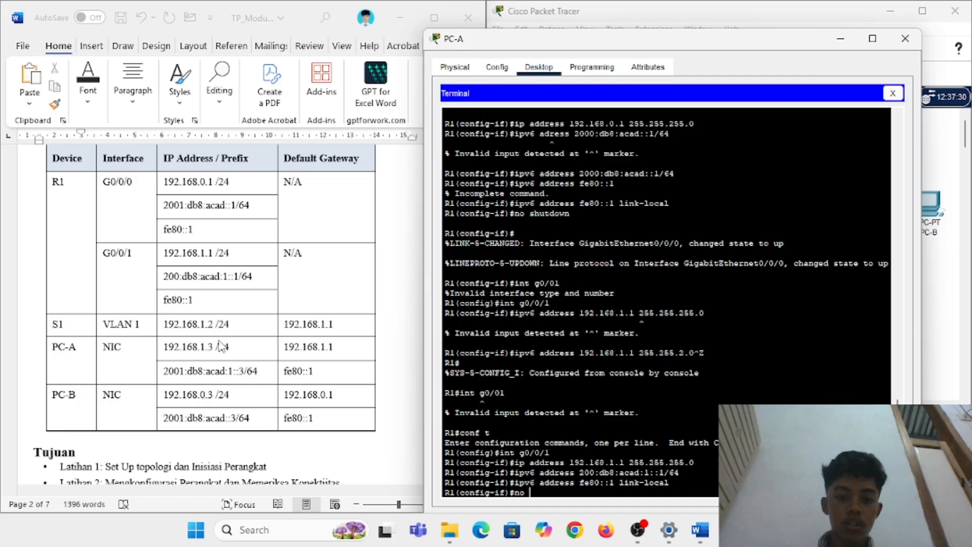
{"action": "type", "text": "no shutdo"}
{"action": "type", "text": "wn"}
{"action": "key", "text": "Return"}
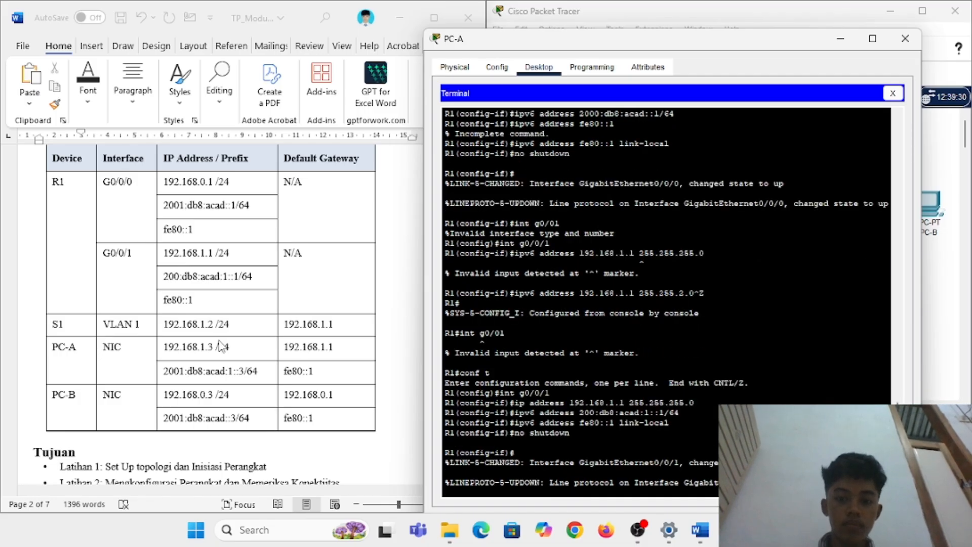
{"action": "key", "text": "Return"}
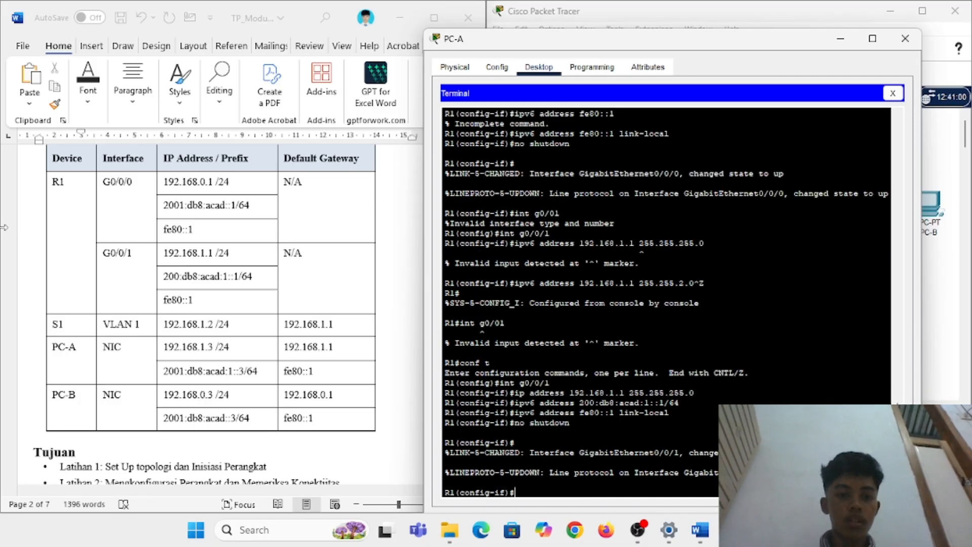
Step: Scroll the Word lab guide down past the addressing table to Langkah 2, steps 6–14
{"action": "scroll", "coordinate": [174, 319], "scroll_direction": "down", "scroll_amount": 10}
{"action": "scroll", "coordinate": [175, 316], "scroll_direction": "down", "scroll_amount": 10}
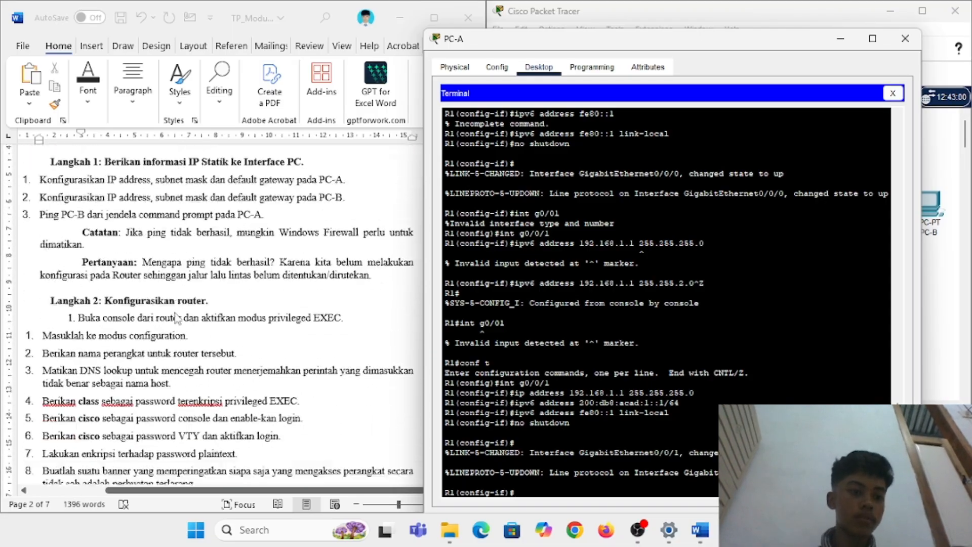
{"action": "scroll", "coordinate": [177, 318], "scroll_direction": "down", "scroll_amount": 1}
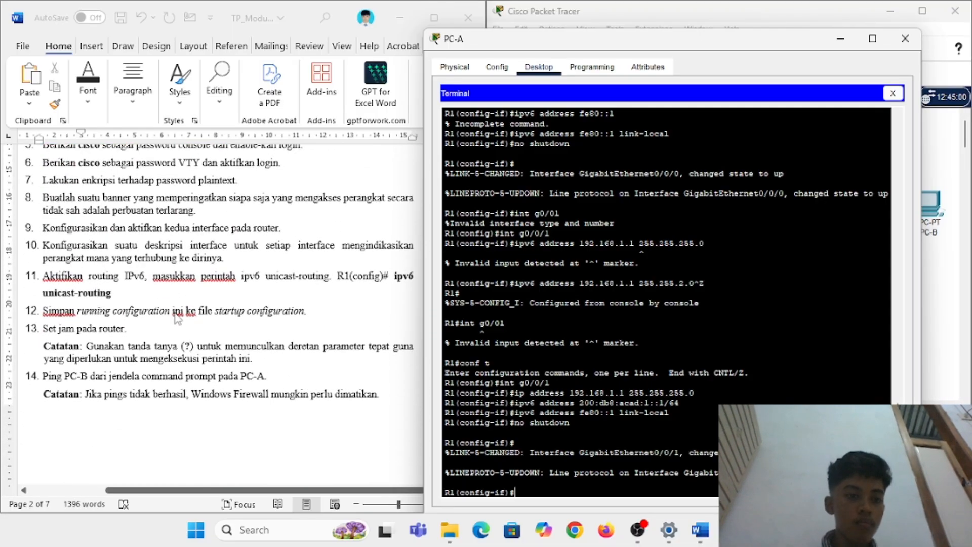
{"action": "scroll", "coordinate": [177, 319], "scroll_direction": "down", "scroll_amount": 1}
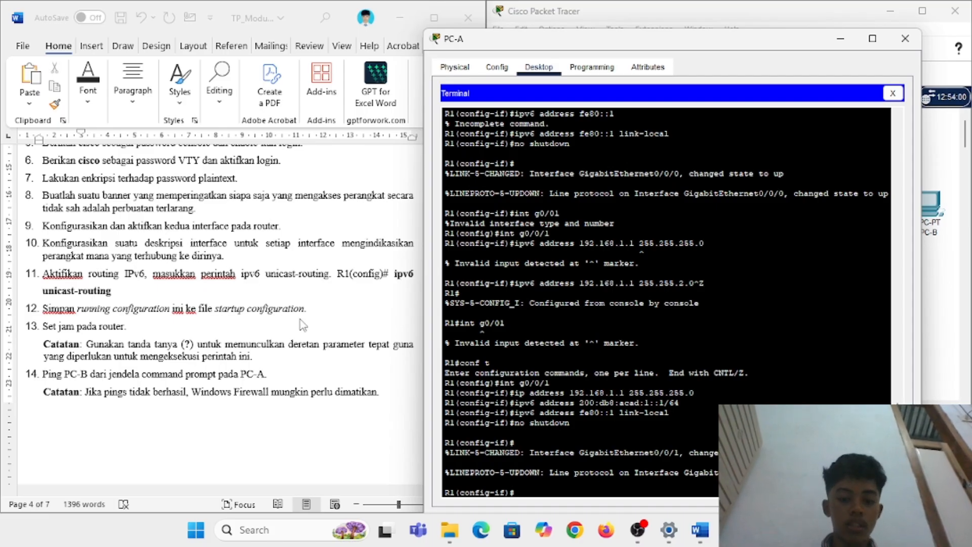
Step: Select G0/0/0 and try the description 'connection to PC-B', which the router rejects
{"action": "type", "text": "g0"}
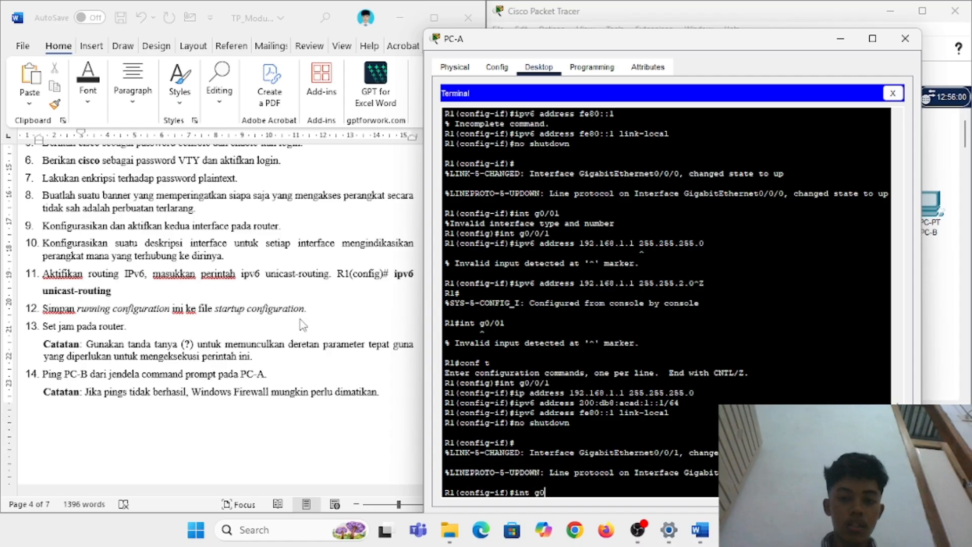
{"action": "type", "text": "/0/0"}
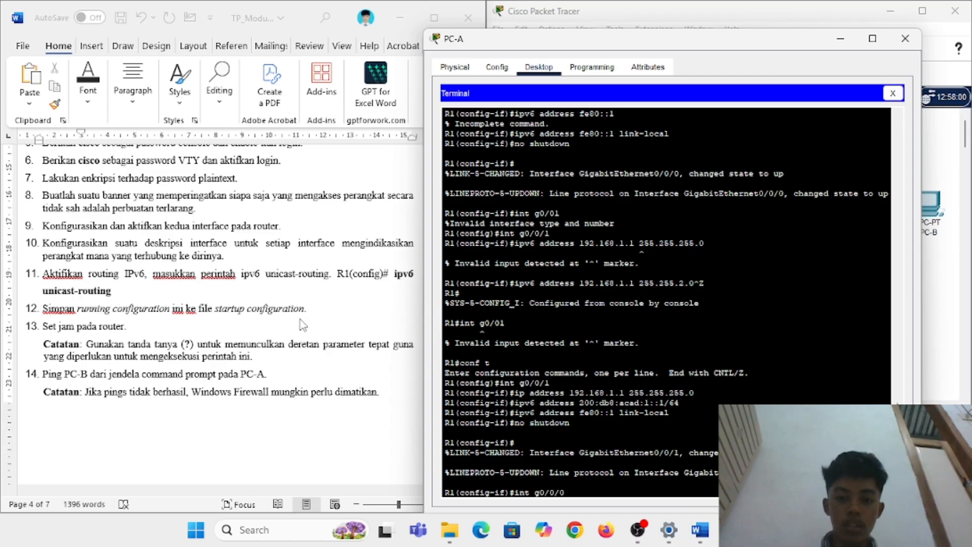
{"action": "key", "text": "Return"}
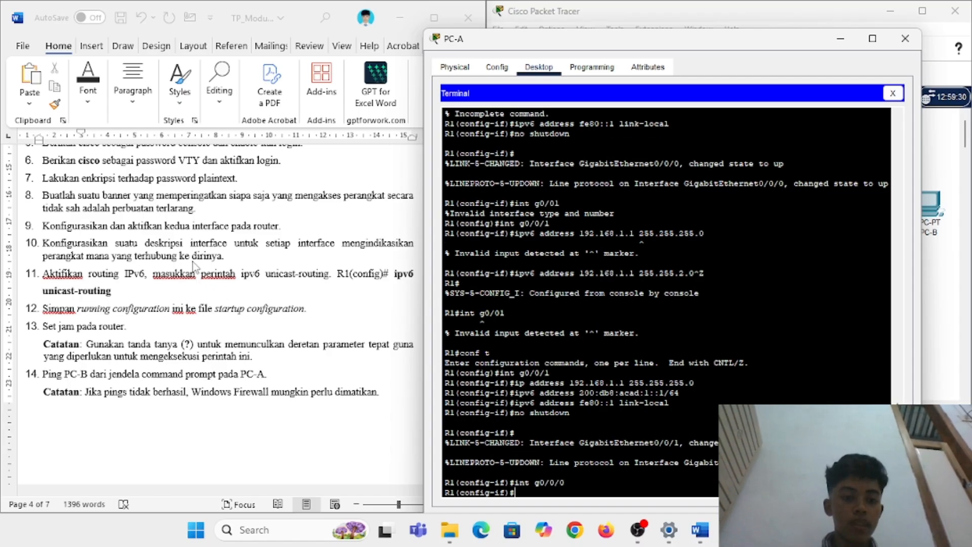
{"action": "type", "text": "decrip"}
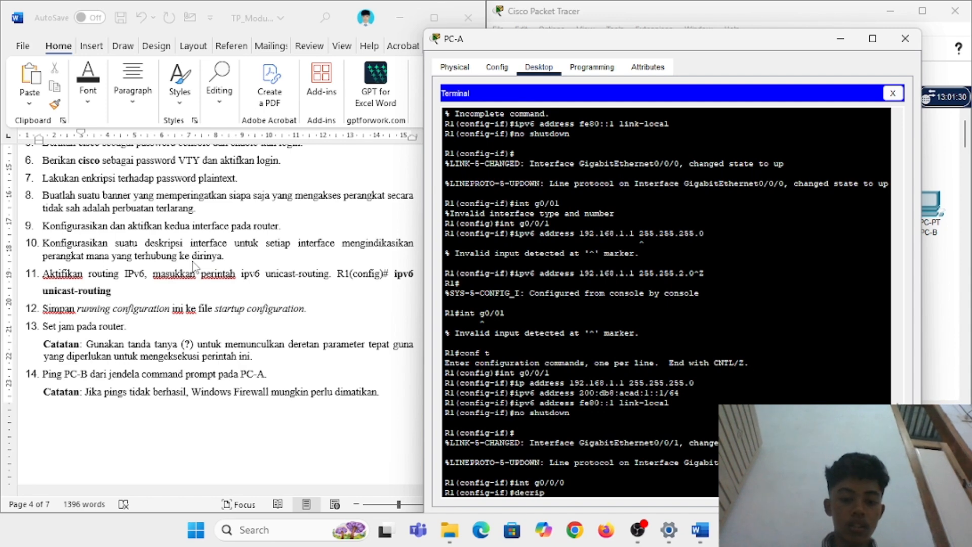
{"action": "type", "text": "tion connection"}
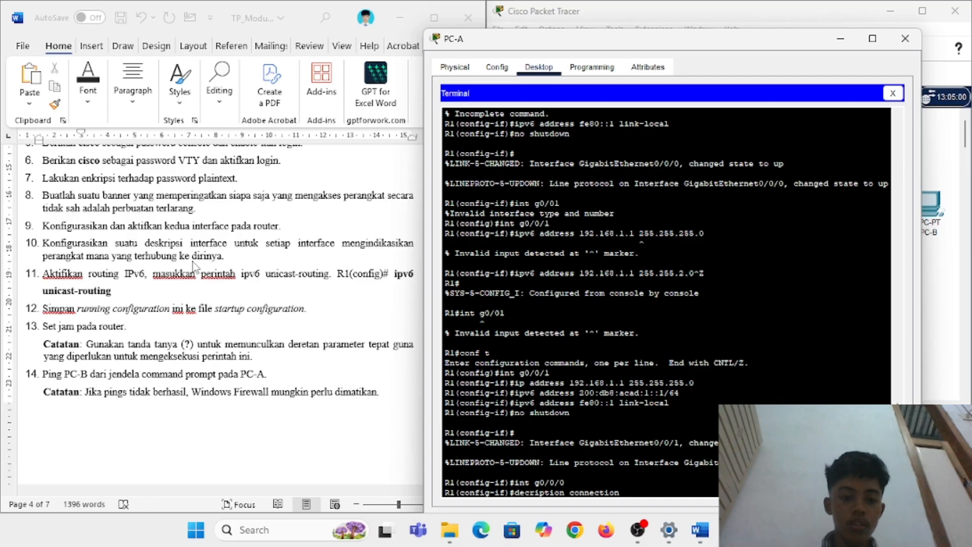
{"action": "type", "text": " to"}
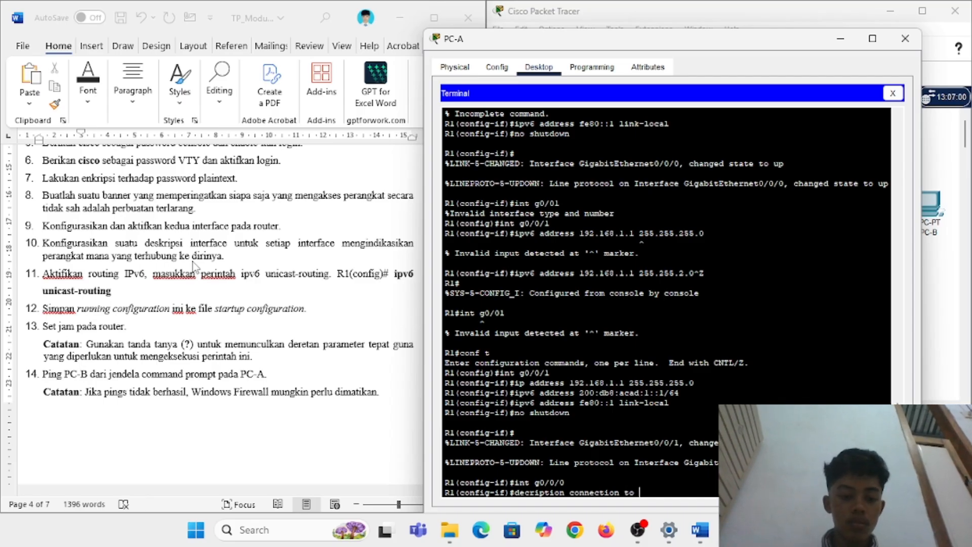
{"action": "type", "text": " PC-B"}
{"action": "key", "text": "Return"}
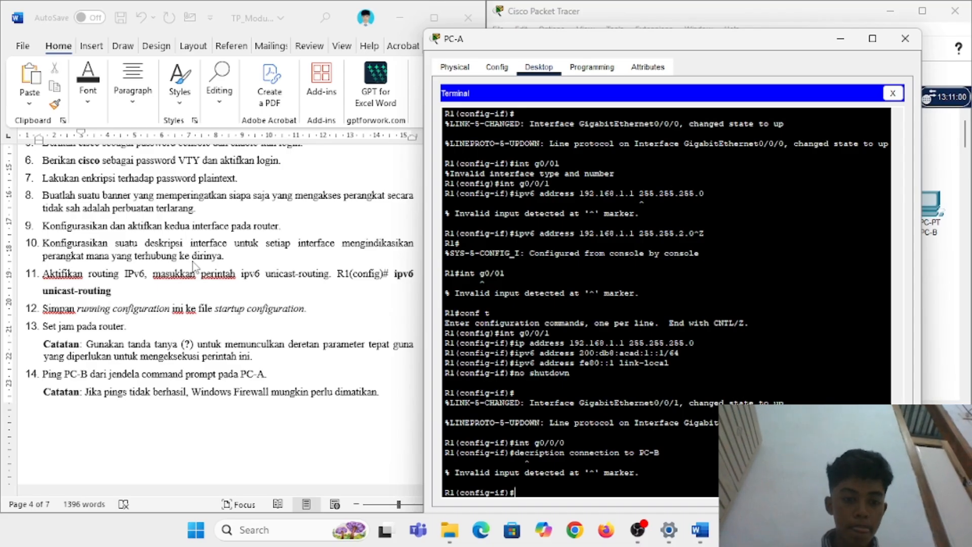
{"action": "key", "text": "Up"}
{"action": "key", "text": "Left"}
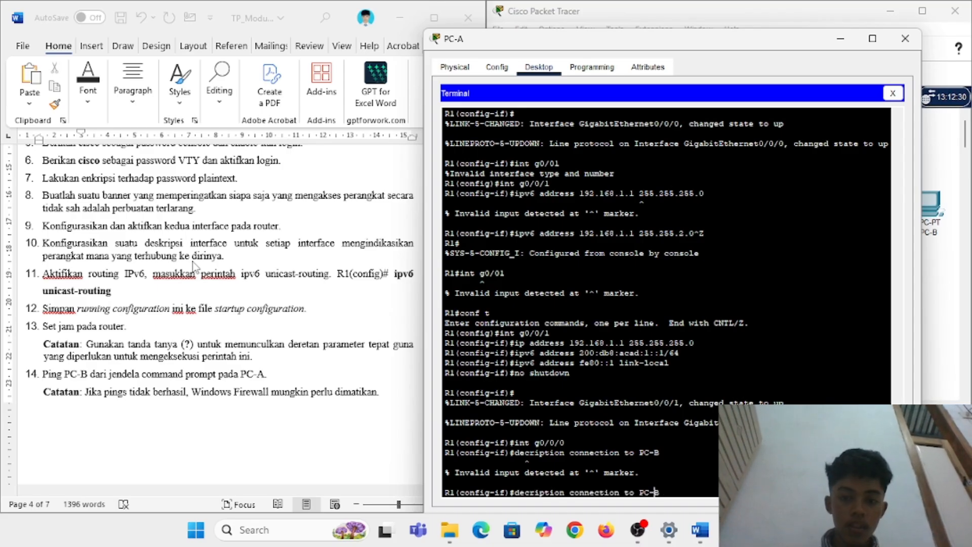
{"action": "key", "text": "BackSpace"}
{"action": "key", "text": "BackSpace"}
{"action": "key", "text": "BackSpace"}
{"action": "key", "text": "BackSpace"}
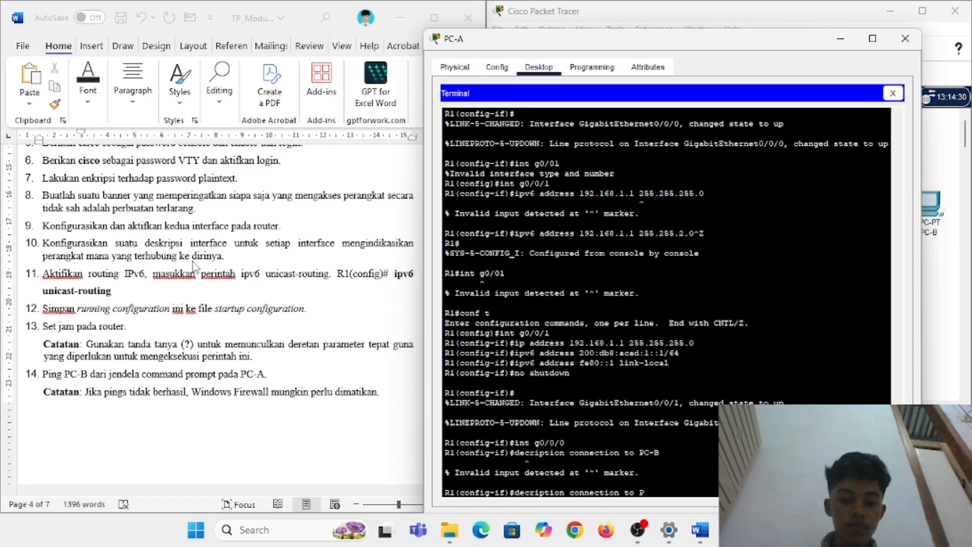
{"action": "type", "text": "pc-"}
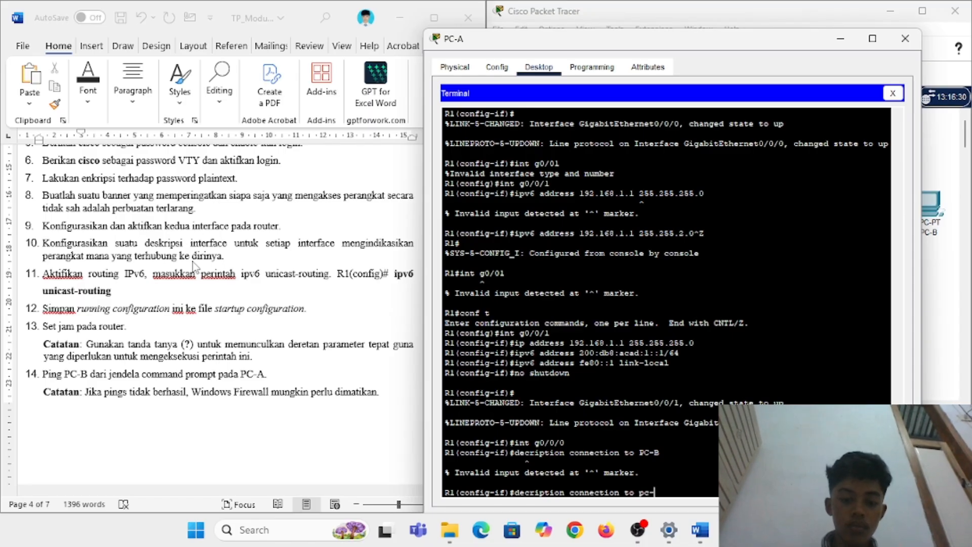
{"action": "type", "text": "b"}
{"action": "key", "text": "Return"}
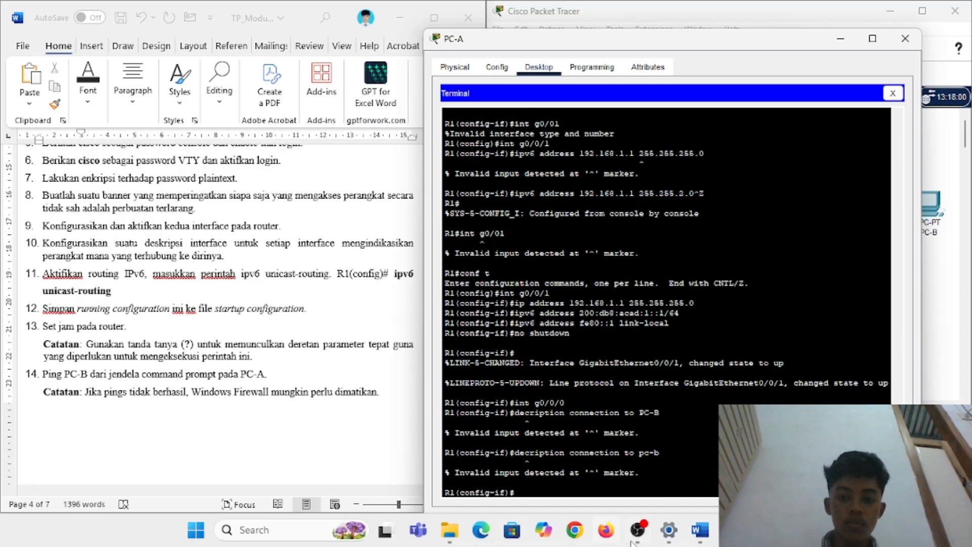
Step: Fix capitalisation and the 'decription' typo until 'description Connection to PC-B' is accepted
{"action": "key", "text": "Up"}
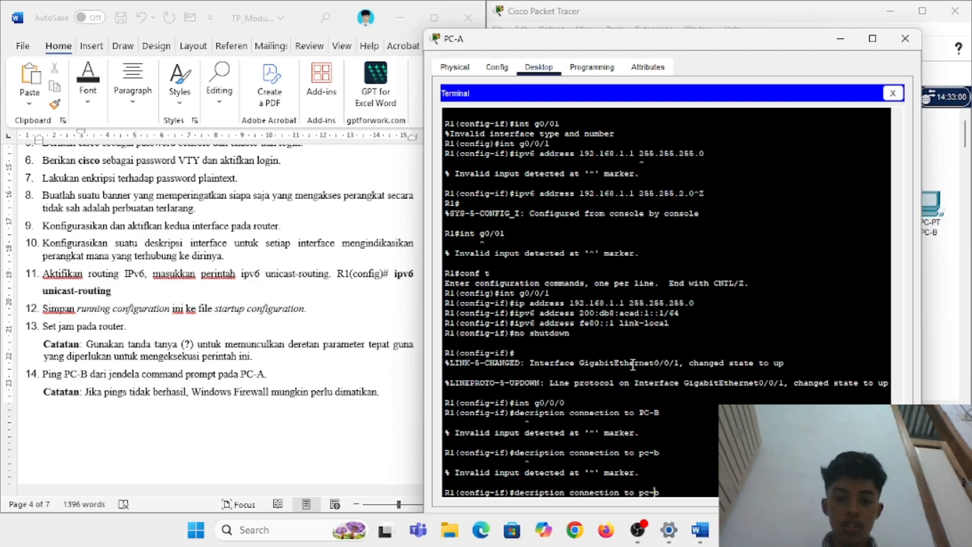
{"action": "key", "text": "Left"}
{"action": "key", "text": "Left"}
{"action": "key", "text": "Left"}
{"action": "key", "text": "Left"}
{"action": "key", "text": "Left"}
{"action": "key", "text": "Left"}
{"action": "key", "text": "Left"}
{"action": "key", "text": "Left"}
{"action": "key", "text": "Left"}
{"action": "key", "text": "Left"}
{"action": "key", "text": "Left"}
{"action": "key", "text": "Left"}
{"action": "key", "text": "Left"}
{"action": "key", "text": "BackSpace"}
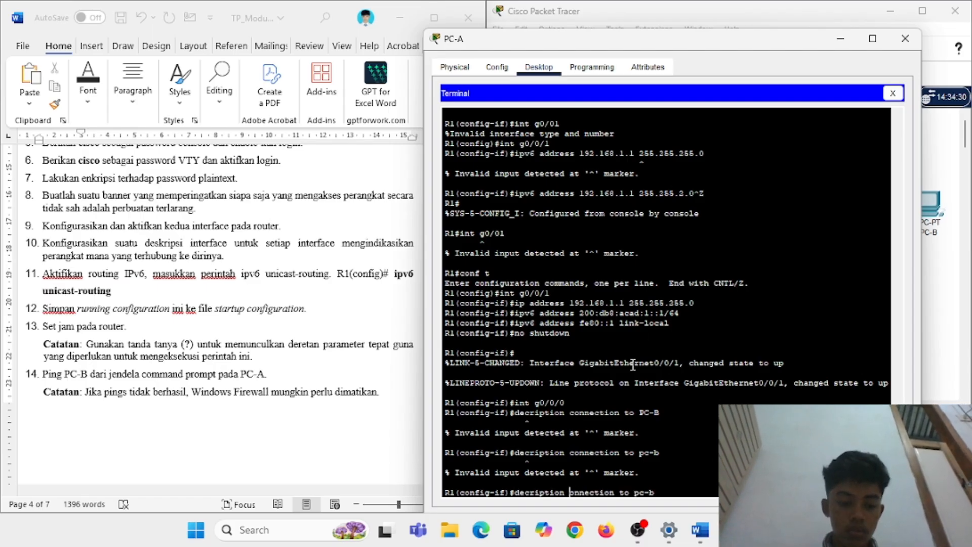
{"action": "type", "text": "C"}
{"action": "key", "text": "Right"}
{"action": "key", "text": "Right"}
{"action": "key", "text": "Right"}
{"action": "key", "text": "Right"}
{"action": "key", "text": "Right"}
{"action": "key", "text": "Right"}
{"action": "key", "text": "Right"}
{"action": "key", "text": "Right"}
{"action": "key", "text": "Right"}
{"action": "key", "text": "Right"}
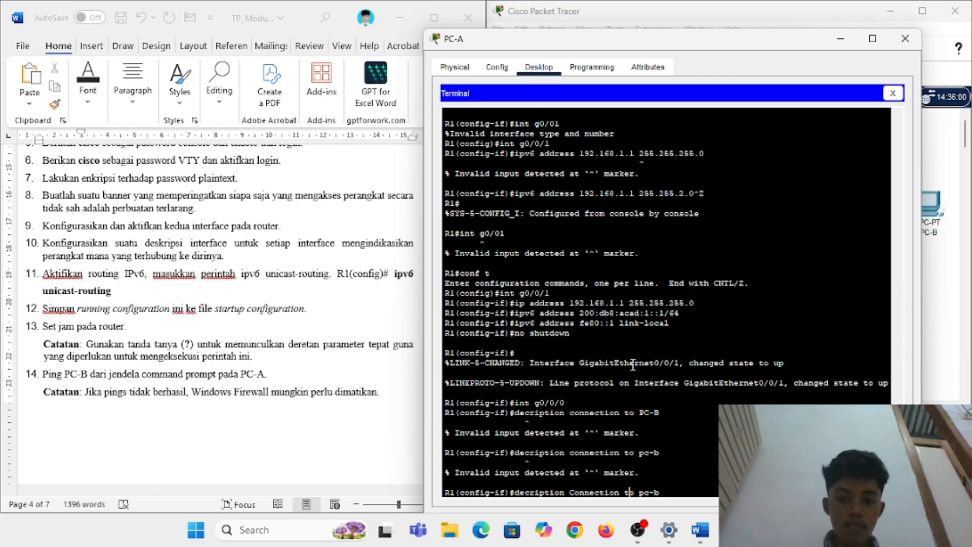
{"action": "key", "text": "Right"}
{"action": "key", "text": "Right"}
{"action": "key", "text": "Right"}
{"action": "key", "text": "Right"}
{"action": "key", "text": "Right"}
{"action": "key", "text": "Right"}
{"action": "key", "text": "Right"}
{"action": "key", "text": "BackSpace"}
{"action": "key", "text": "BackSpace"}
{"action": "key", "text": "BackSpace"}
{"action": "key", "text": "BackSpace"}
{"action": "type", "text": "PC-"}
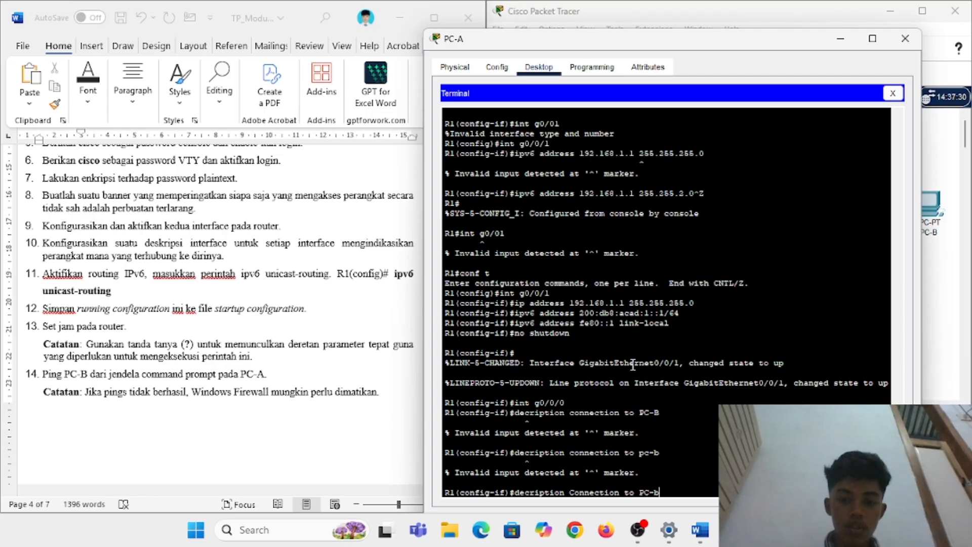
{"action": "key", "text": "Return"}
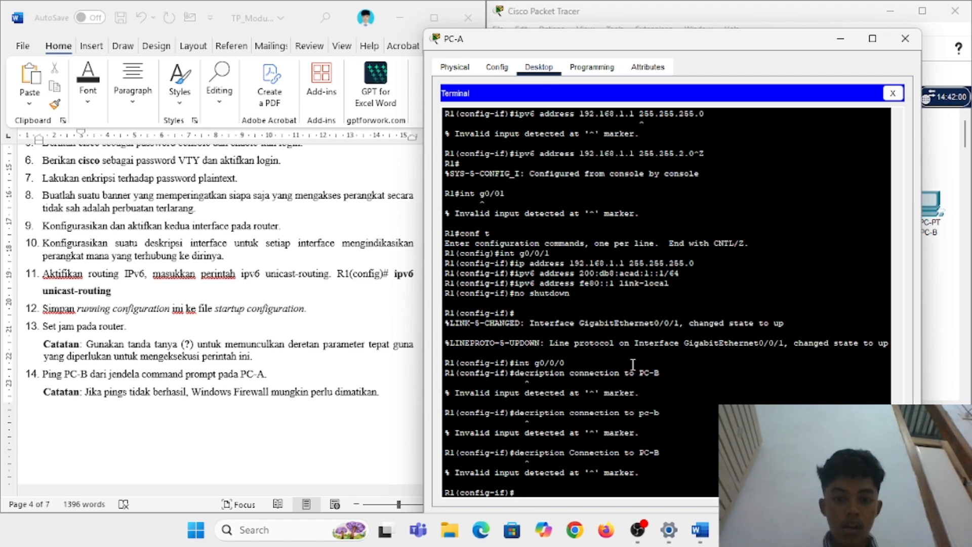
{"action": "key", "text": "Up"}
{"action": "key", "text": "Left"}
{"action": "key", "text": "Left"}
{"action": "key", "text": "Left"}
{"action": "key", "text": "Left"}
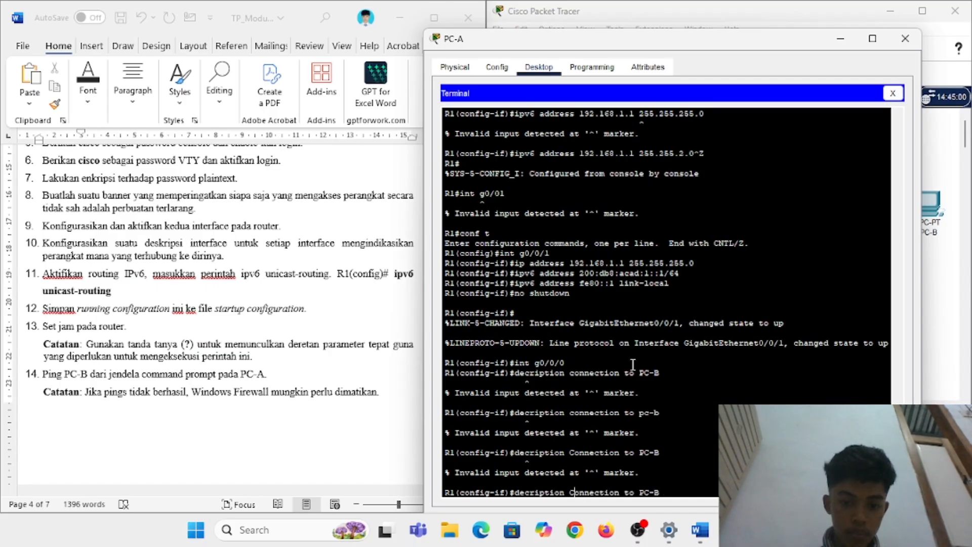
{"action": "type", "text": "s"}
{"action": "key", "text": "Return"}
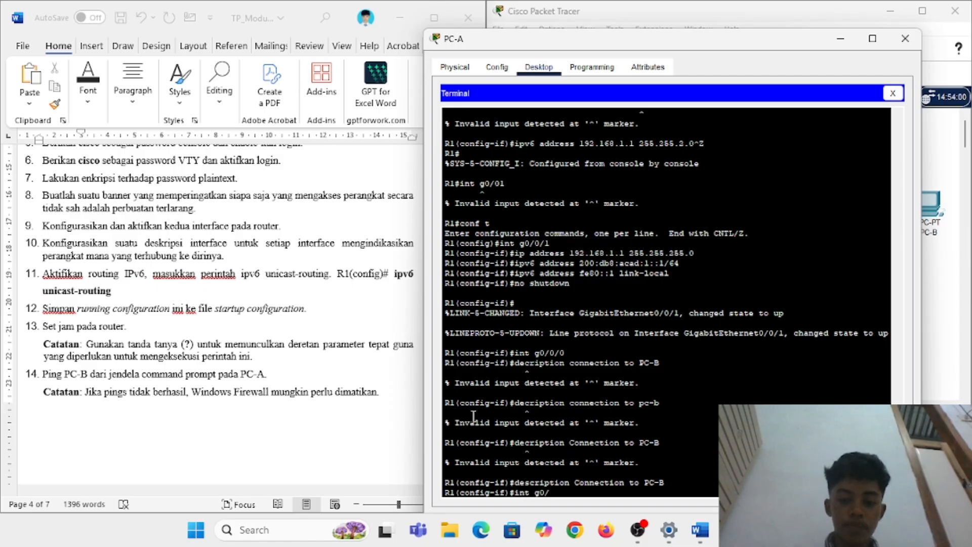
Step: Select G0/0/1 and give it the description 'Connection to S1'
{"action": "type", "text": "/1"}
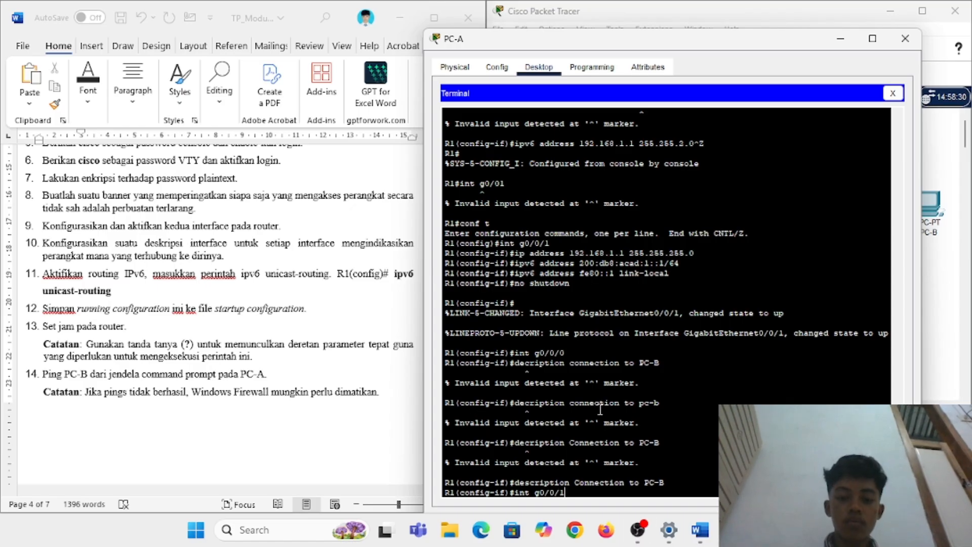
{"action": "key", "text": "Return"}
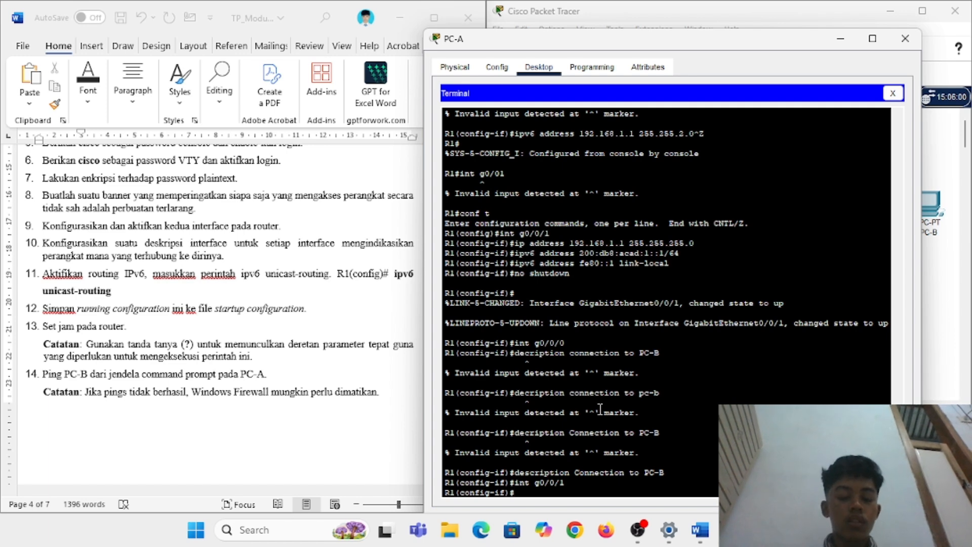
{"action": "mouse_move", "coordinate": [639, 543]}
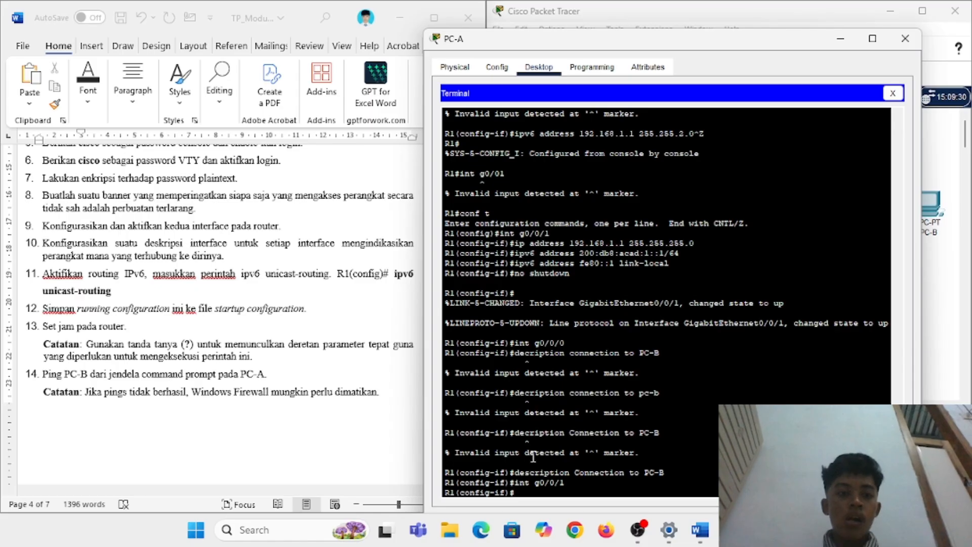
{"action": "key", "text": "Up"}
{"action": "key", "text": "Up"}
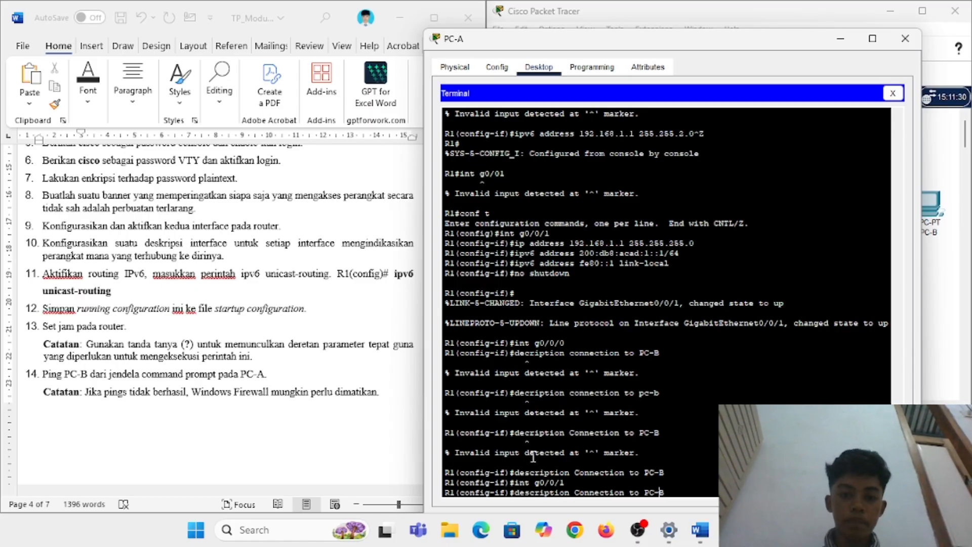
{"action": "key", "text": "BackSpace"}
{"action": "key", "text": "BackSpace"}
{"action": "key", "text": "BackSpace"}
{"action": "key", "text": "BackSpace"}
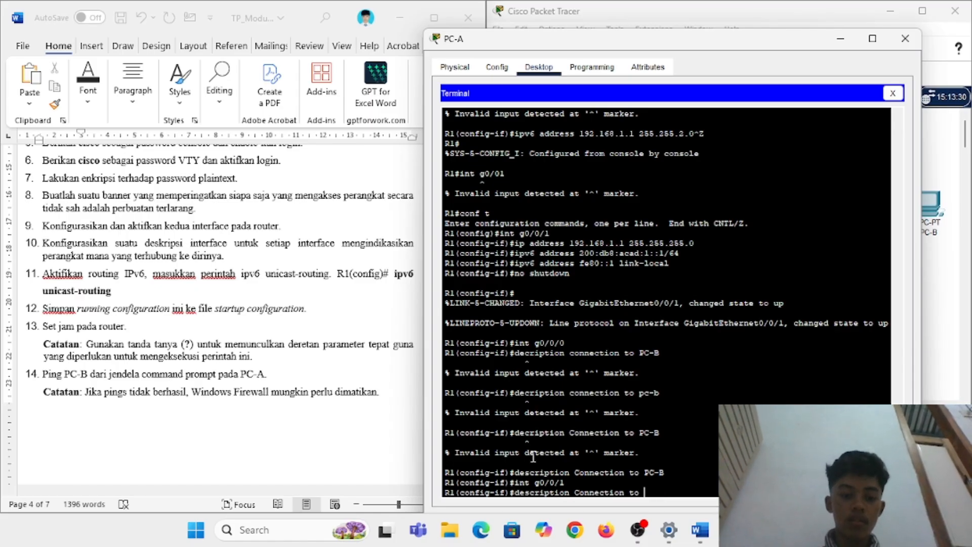
{"action": "type", "text": "S1"}
{"action": "key", "text": "Return"}
Step: Exit the interface, enable ipv6 unicast-routing, and end back to privileged mode
{"action": "type", "text": "E"}
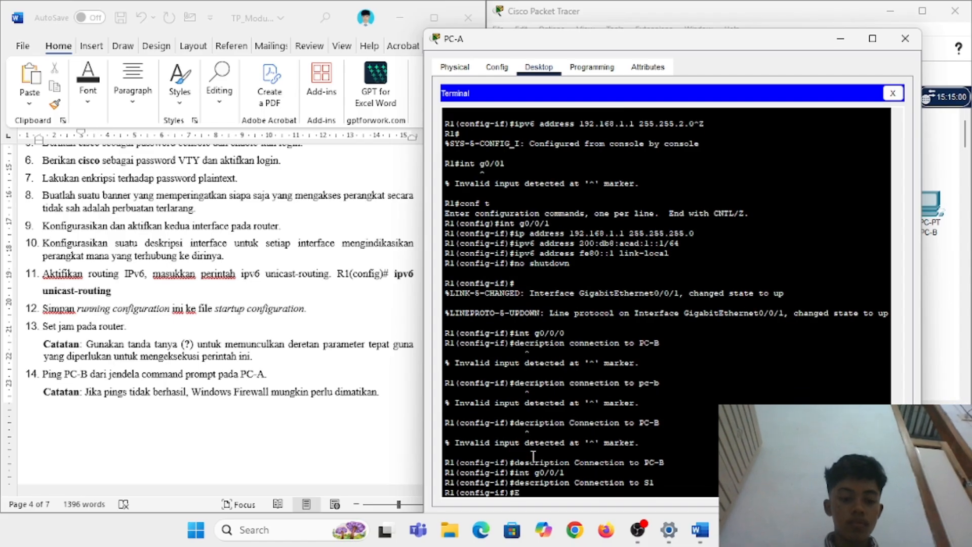
{"action": "key", "text": "BackSpace"}
{"action": "key", "text": "BackSpace"}
{"action": "key", "text": "BackSpace"}
{"action": "type", "text": "exit"}
{"action": "key", "text": "Return"}
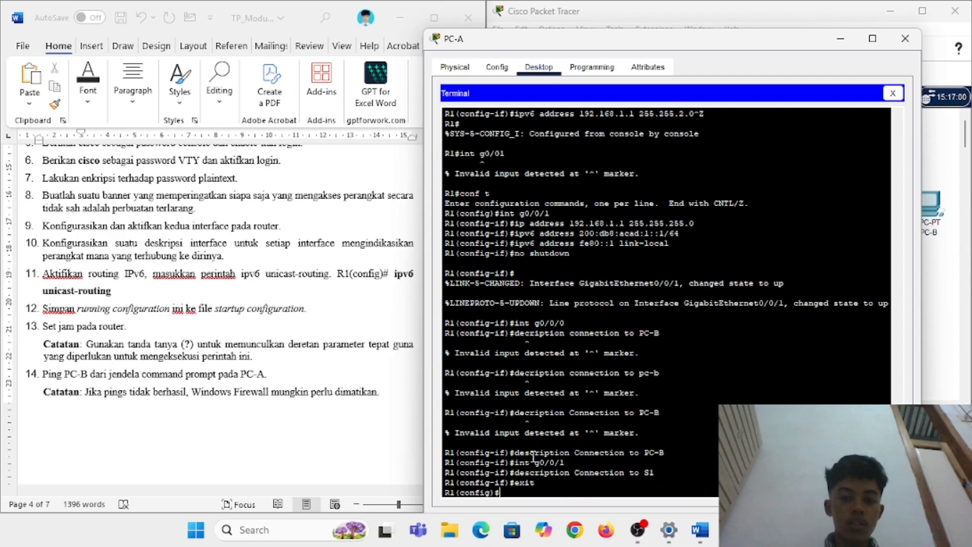
{"action": "type", "text": "i"}
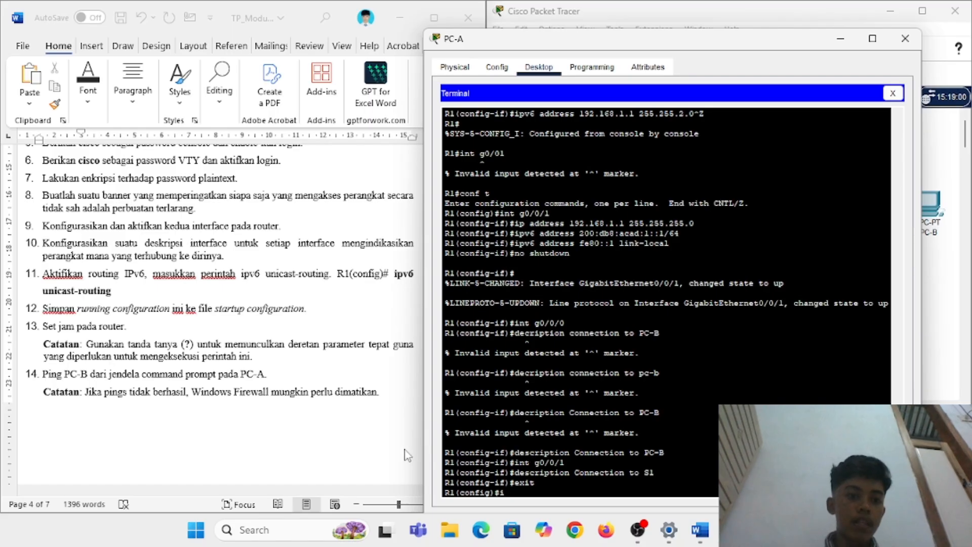
{"action": "scroll", "coordinate": [264, 338], "scroll_direction": "down", "scroll_amount": 1}
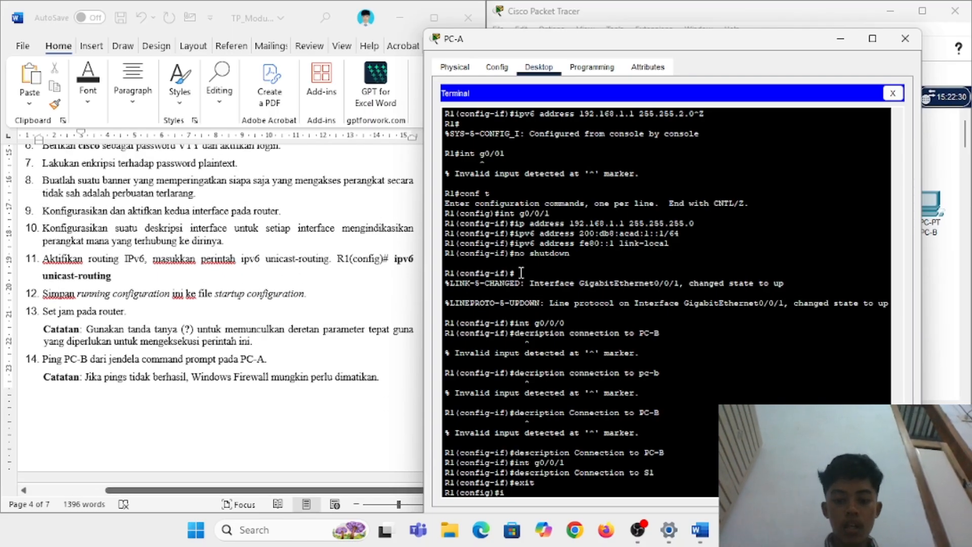
{"action": "type", "text": "pv6 unicas"}
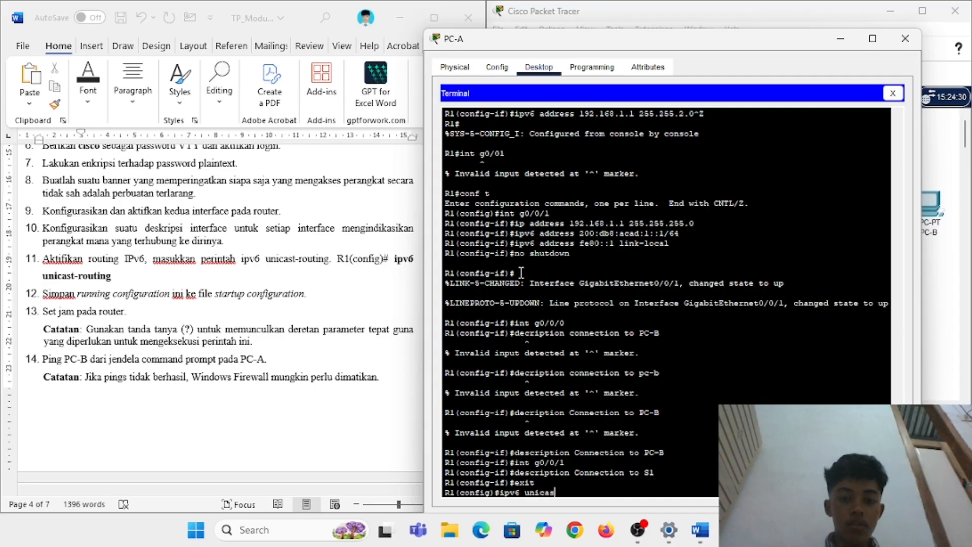
{"action": "type", "text": "t-routing"}
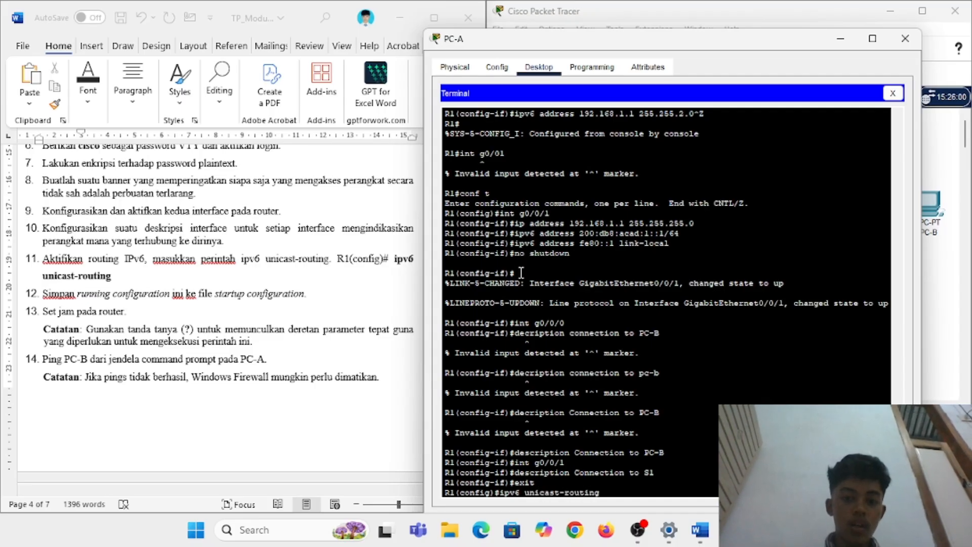
{"action": "key", "text": "Return"}
{"action": "type", "text": "end"}
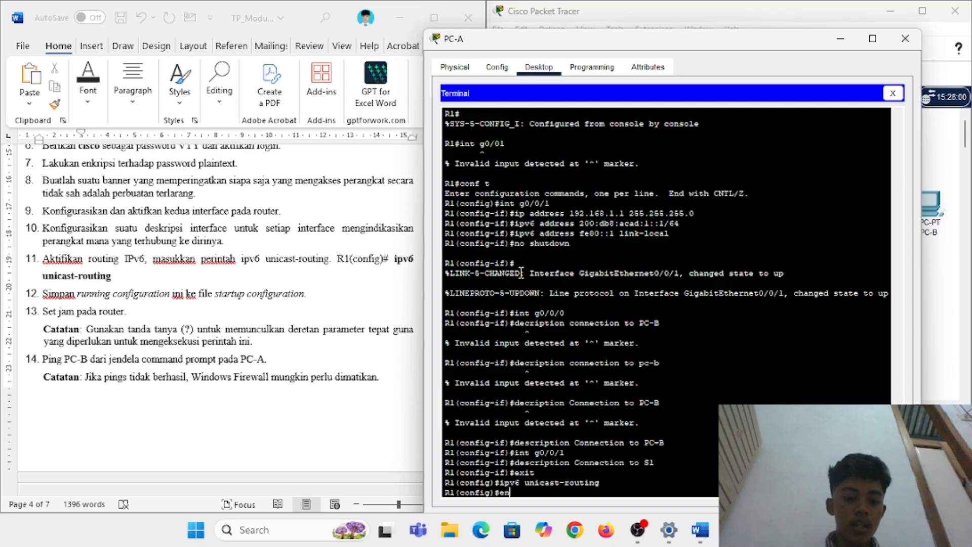
{"action": "key", "text": "Return"}
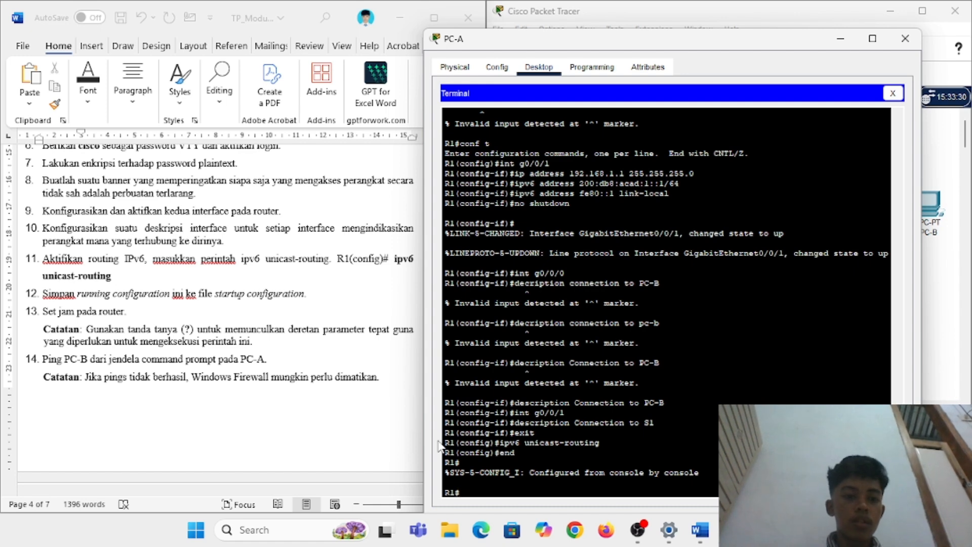
Step: Start the clock set command with time 16:26:40, using ? to check arguments
{"action": "type", "text": "clock "}
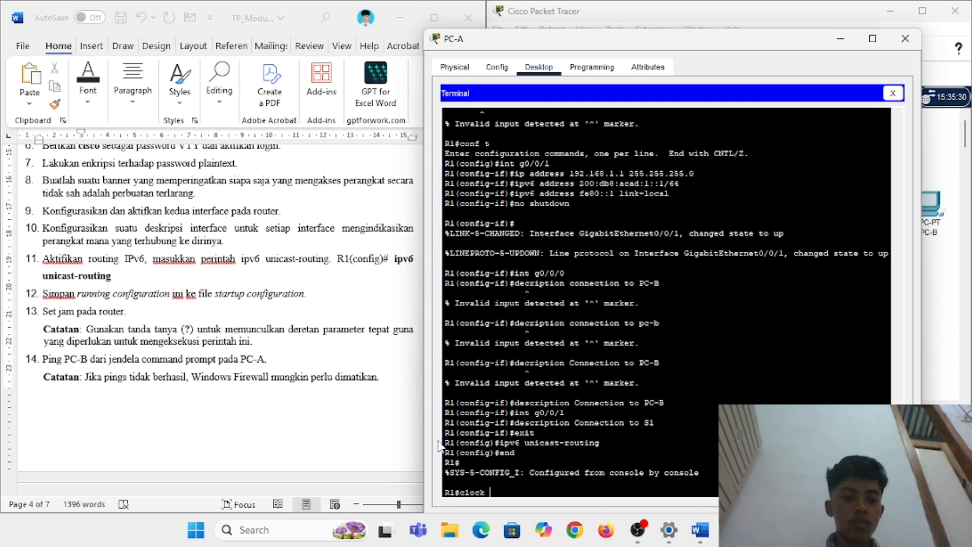
{"action": "type", "text": "set ?"}
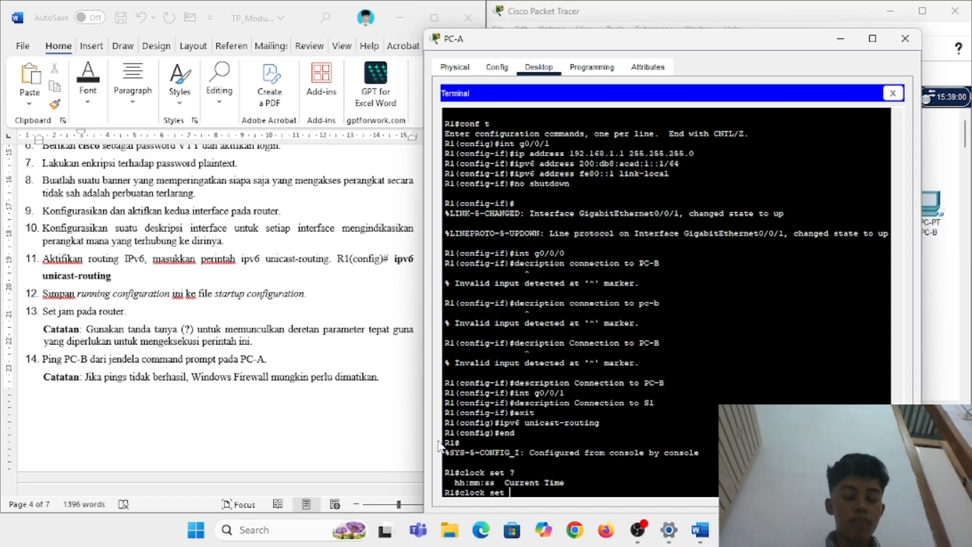
{"action": "type", "text": "15"}
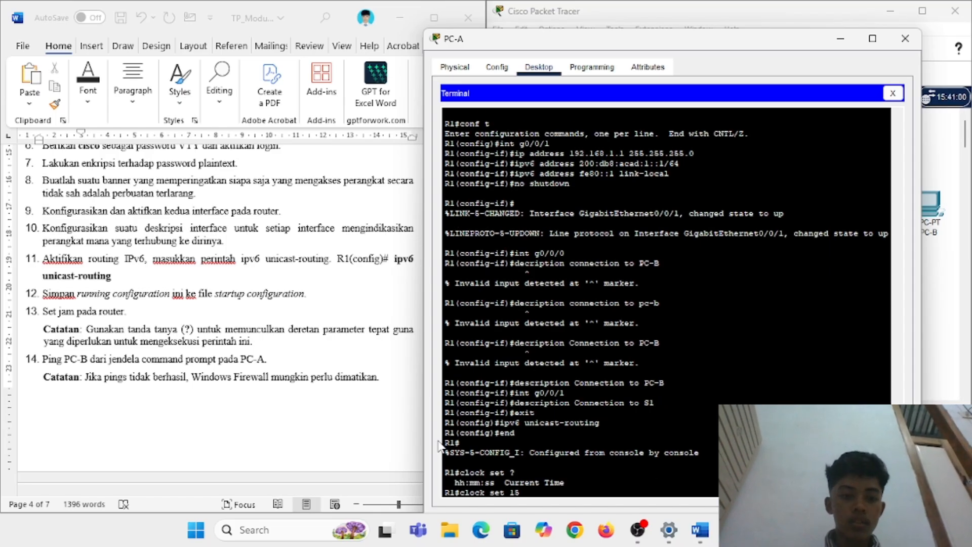
{"action": "key", "text": "BackSpace"}
{"action": "key", "text": "BackSpace"}
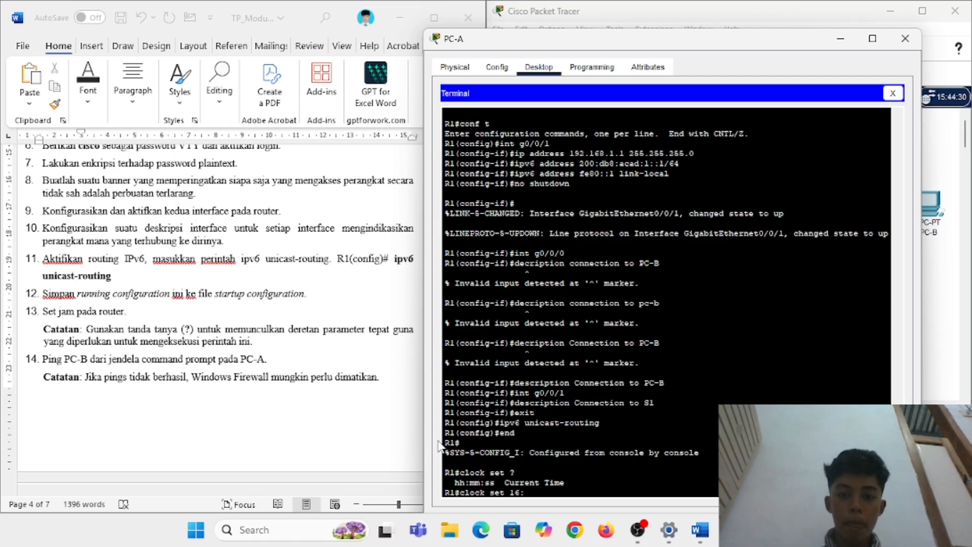
{"action": "type", "text": "16:26:40"}
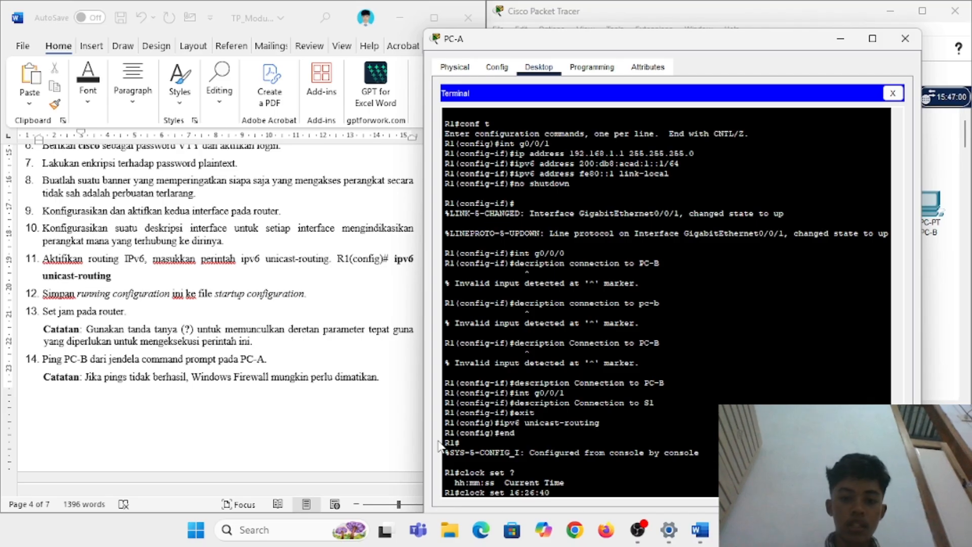
{"action": "key", "text": "Return"}
Step: Complete the clock setting with the date 15 October 2025
{"action": "key", "text": "Up"}
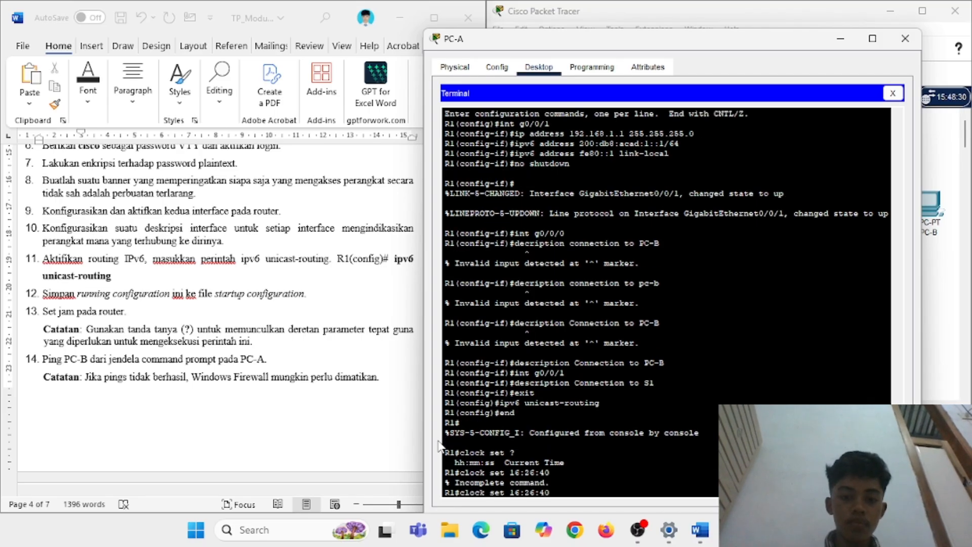
{"action": "type", "text": "?"}
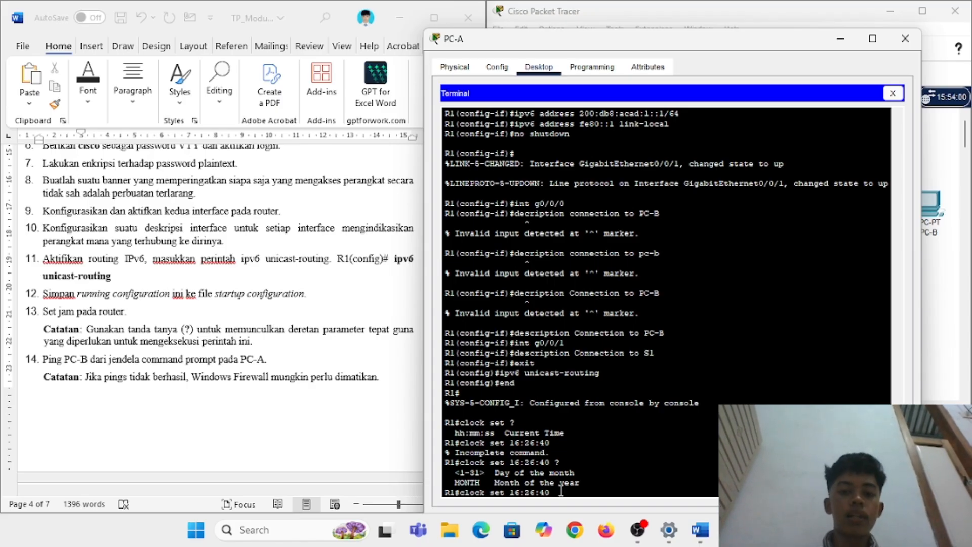
{"action": "type", "text": "15"}
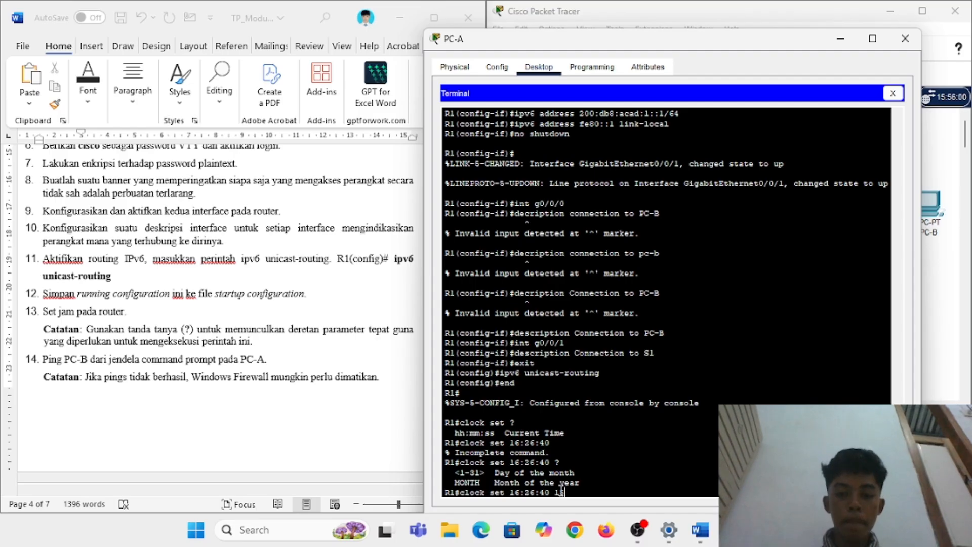
{"action": "type", "text": "?"}
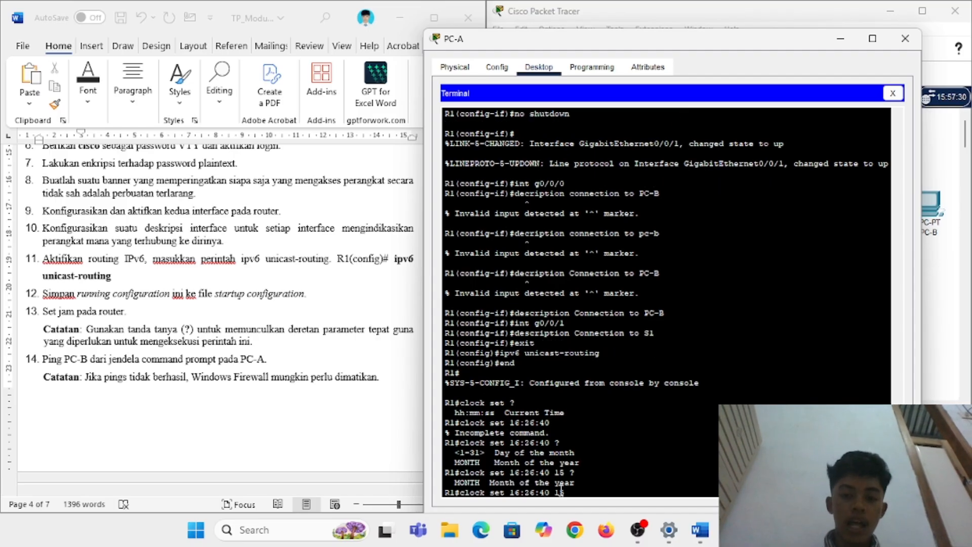
{"action": "type", "text": "2025"}
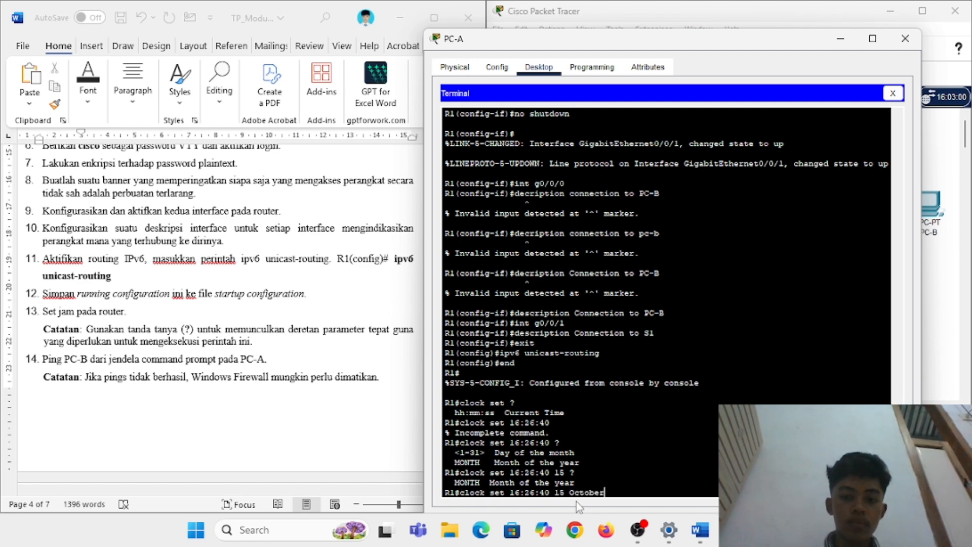
{"action": "key", "text": "Return"}
{"action": "key", "text": "Up"}
{"action": "type", "text": "?"}
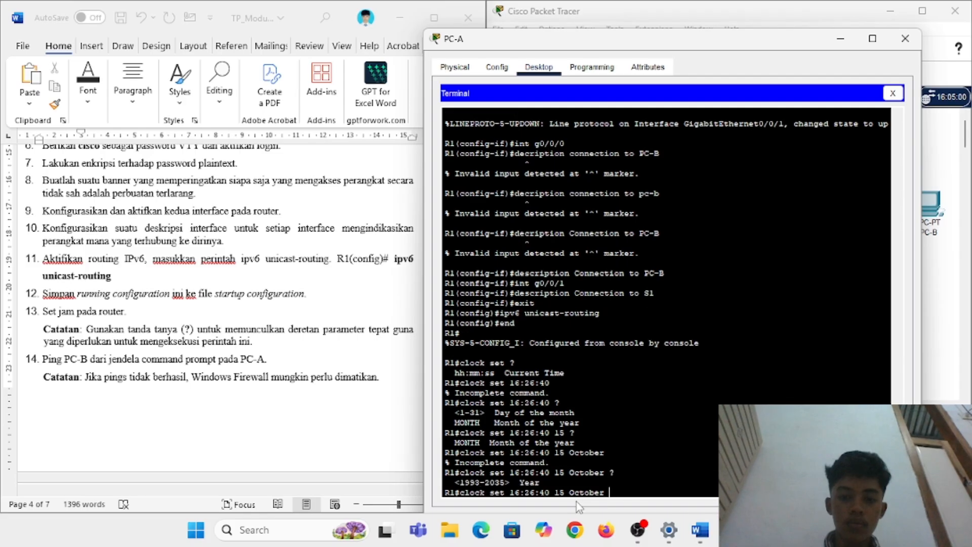
{"action": "type", "text": "2025"}
{"action": "key", "text": "Return"}
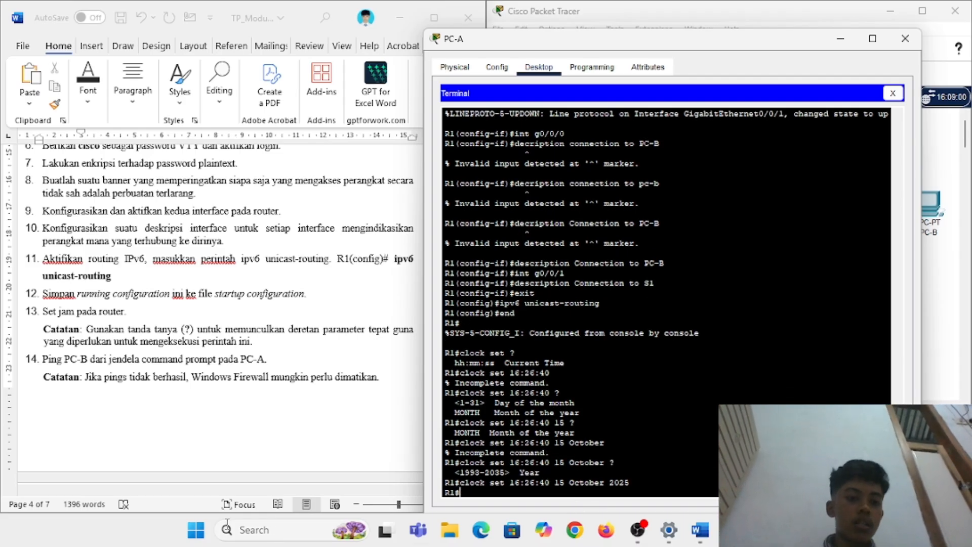
{"action": "scroll", "coordinate": [273, 346], "scroll_direction": "down", "scroll_amount": 1}
{"action": "scroll", "coordinate": [272, 346], "scroll_direction": "down", "scroll_amount": 5}
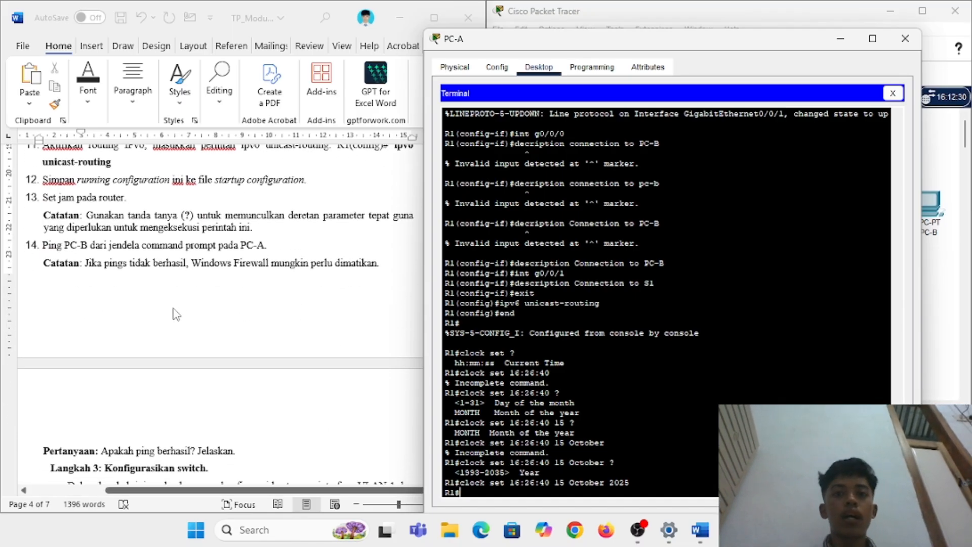
Step: Close R1's terminal and rerun ping 192.168.0.3 from PC-A's Command Prompt, getting 3 of 4 replies
{"action": "left_click", "coordinate": [592, 67]}
{"action": "left_click", "coordinate": [537, 68]}
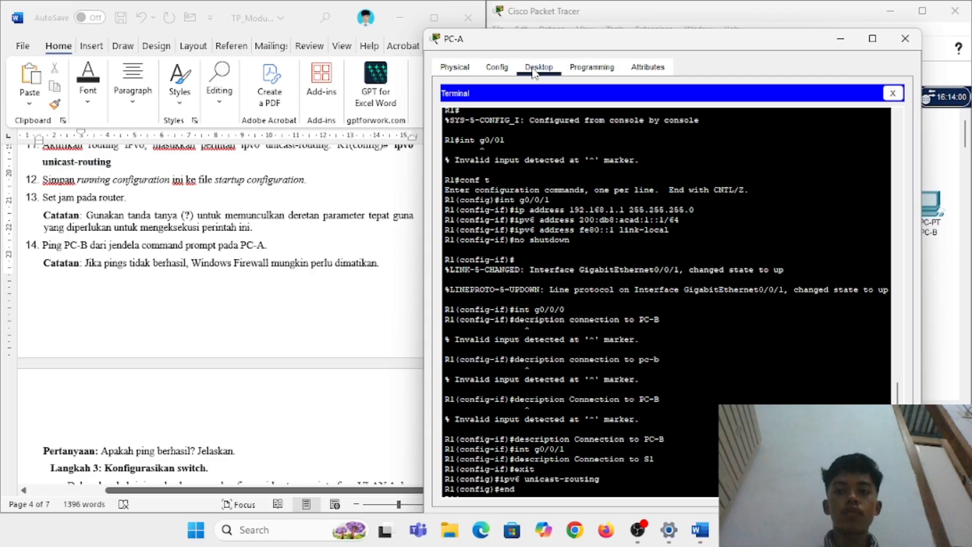
{"action": "left_click", "coordinate": [892, 93]}
{"action": "left_click", "coordinate": [741, 145]}
{"action": "type", "text": "ping 192.168.0.3"}
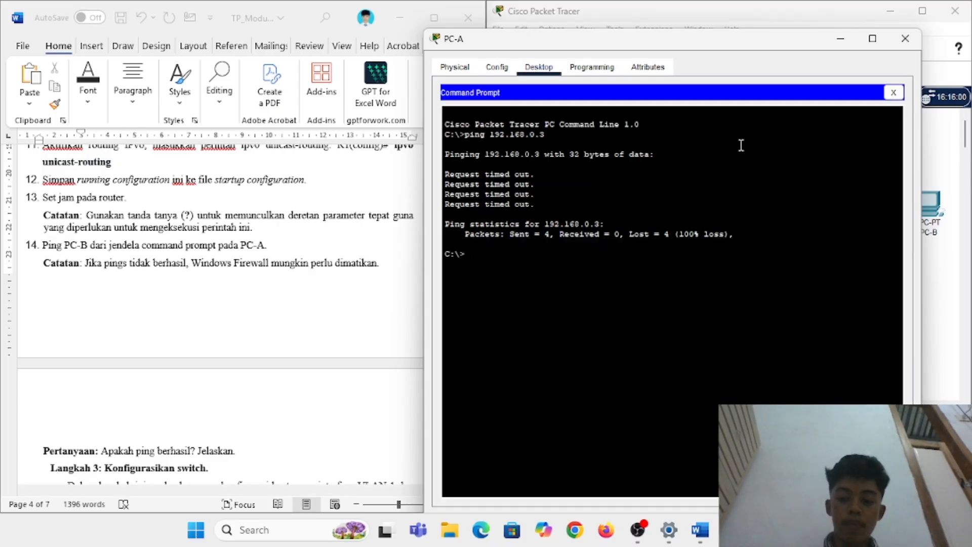
{"action": "key", "text": "Up"}
{"action": "key", "text": "Return"}
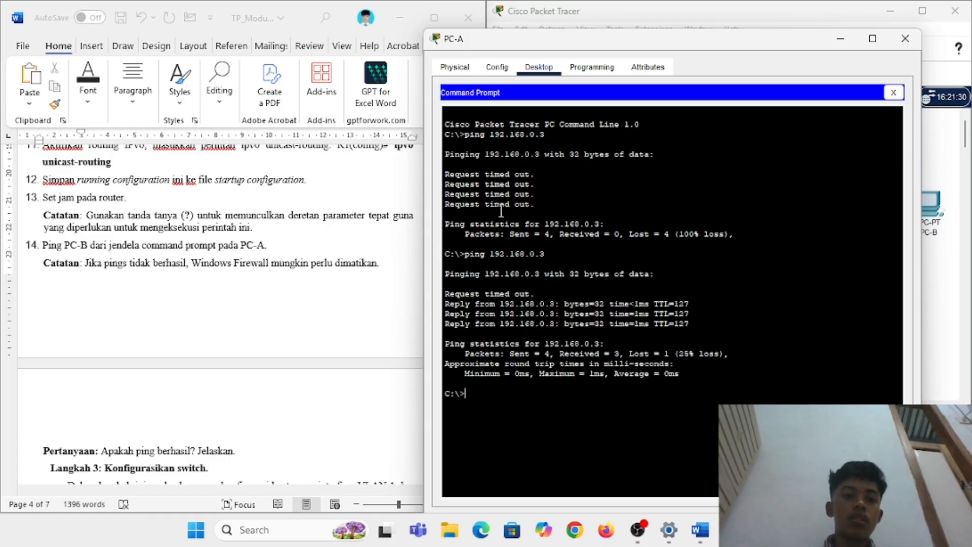
{"action": "scroll", "coordinate": [338, 265], "scroll_direction": "down", "scroll_amount": 3}
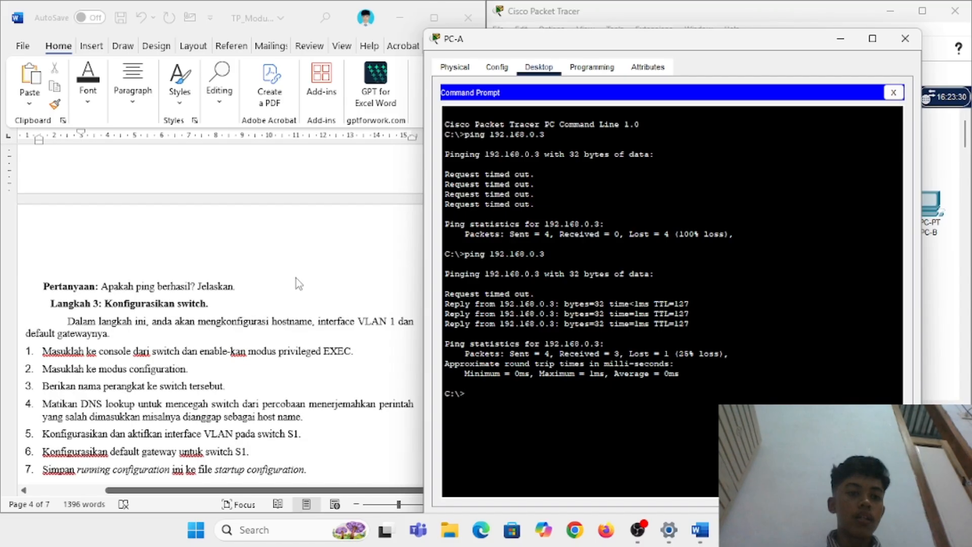
Step: Answer the ping question 'Berhasil karena' configuring IP, subnet mask, default gateway and router
{"action": "left_click", "coordinate": [296, 277]}
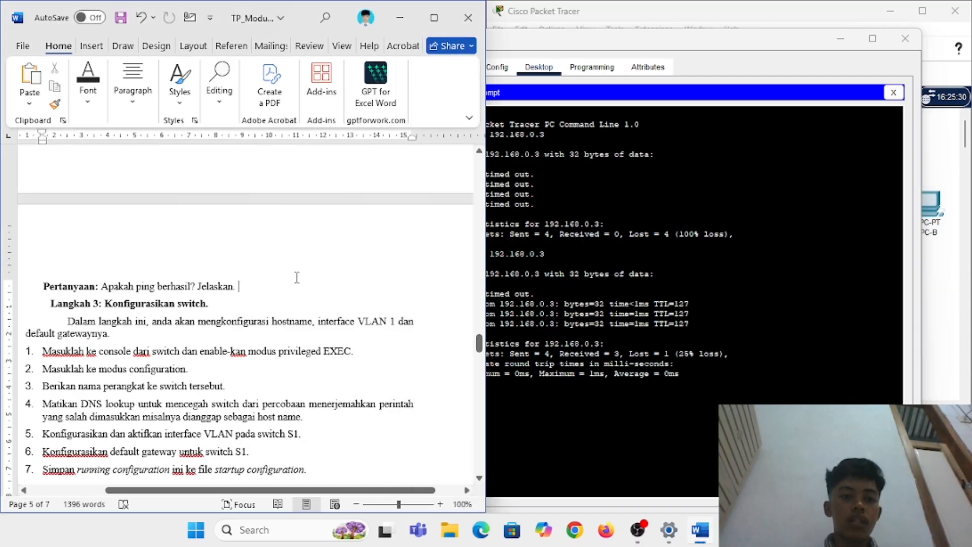
{"action": "key", "text": "BackSpace"}
{"action": "key", "text": "BackSpace"}
{"action": "key", "text": "BackSpace"}
{"action": "key", "text": "BackSpace"}
{"action": "key", "text": "BackSpace"}
{"action": "key", "text": "BackSpace"}
{"action": "key", "text": "BackSpace"}
{"action": "key", "text": "BackSpace"}
{"action": "key", "text": "BackSpace"}
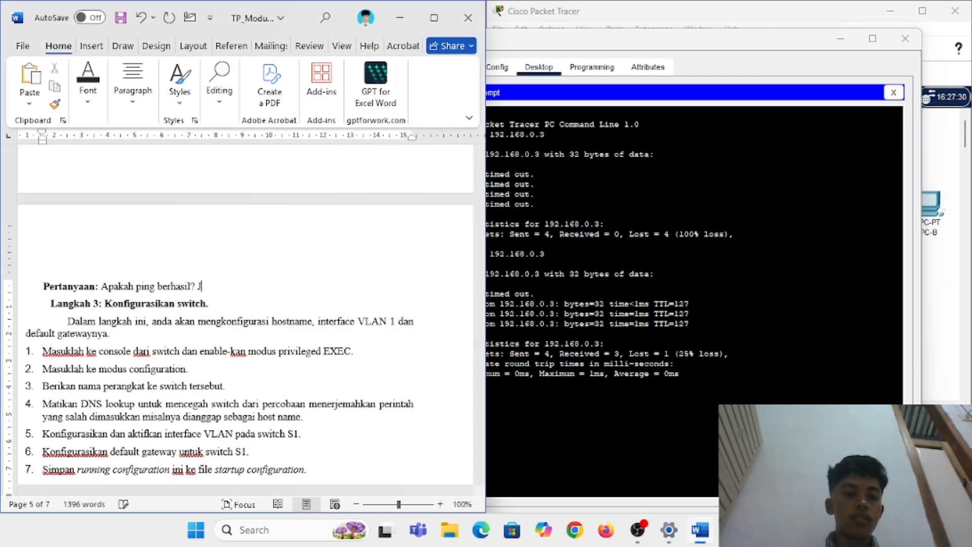
{"action": "key", "text": "BackSpace"}
{"action": "type", "text": "Berhasil"}
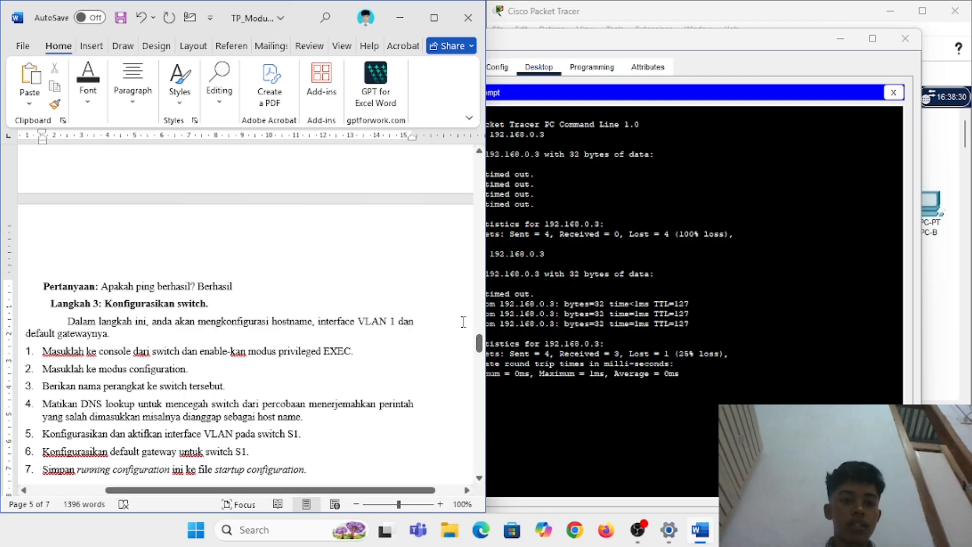
{"action": "type", "text": "karena "}
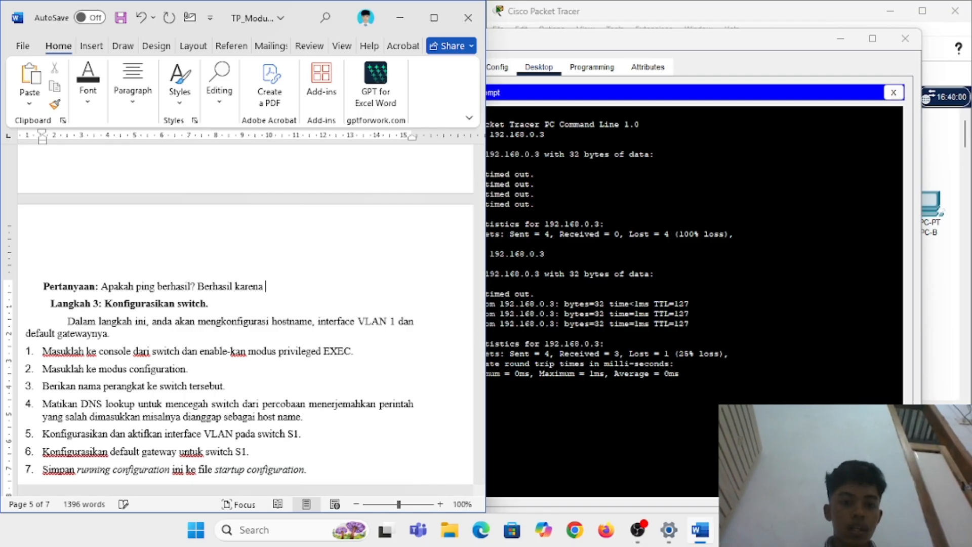
{"action": "type", "text": "kita"}
{"action": "key", "text": "BackSpace"}
{"action": "type", "text": "saya"}
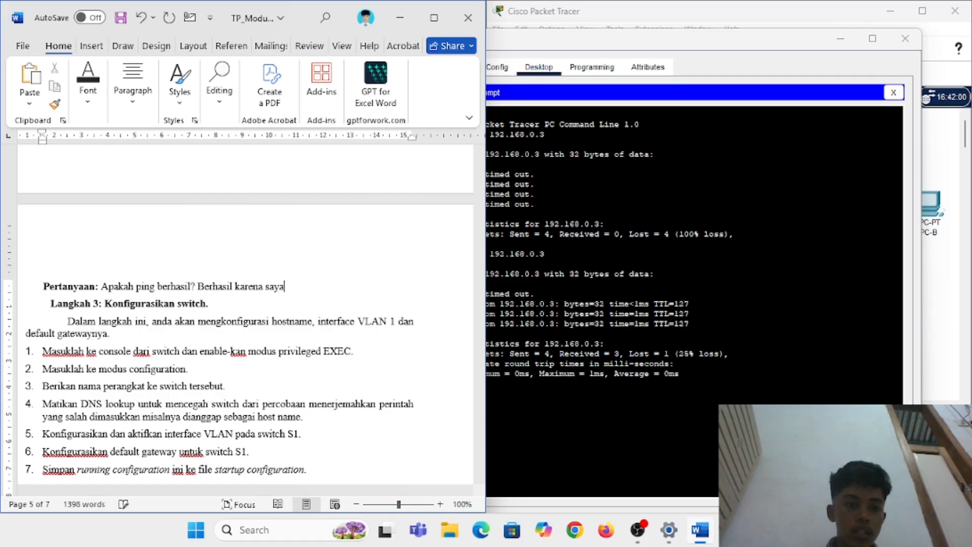
{"action": "type", "text": " telah melakukan "}
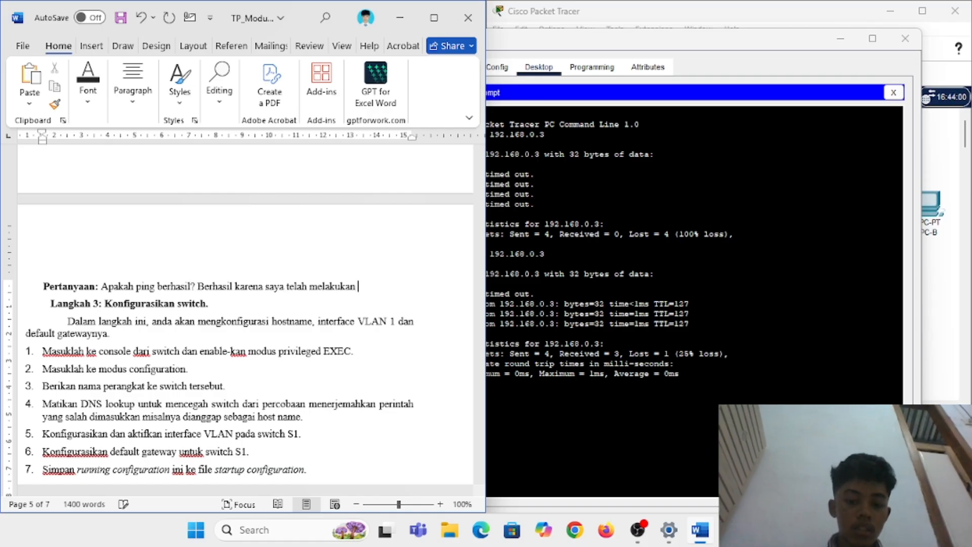
{"action": "type", "text": "konfigurasi alam"}
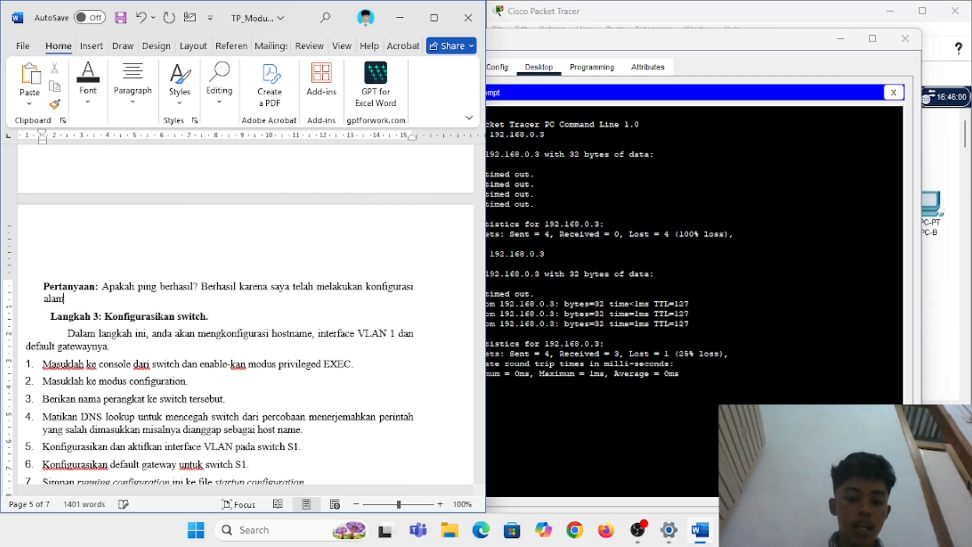
{"action": "type", "text": "at ip, subnet"}
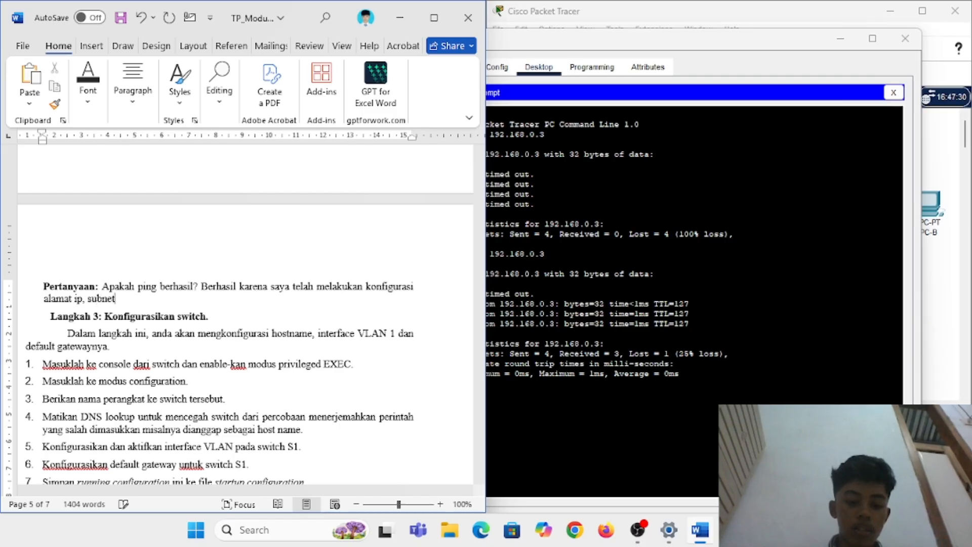
{"action": "type", "text": " mask, dan defa"}
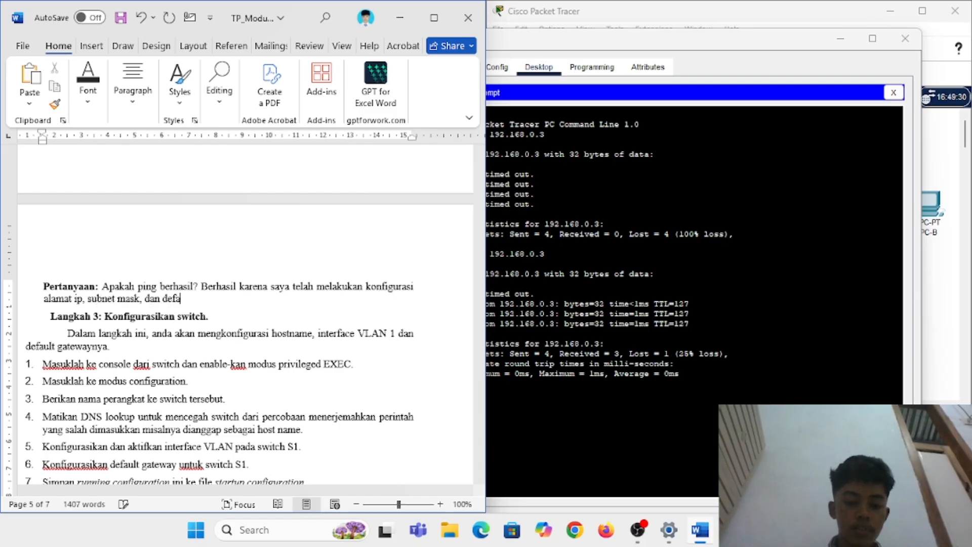
{"action": "type", "text": "ult gatewa"}
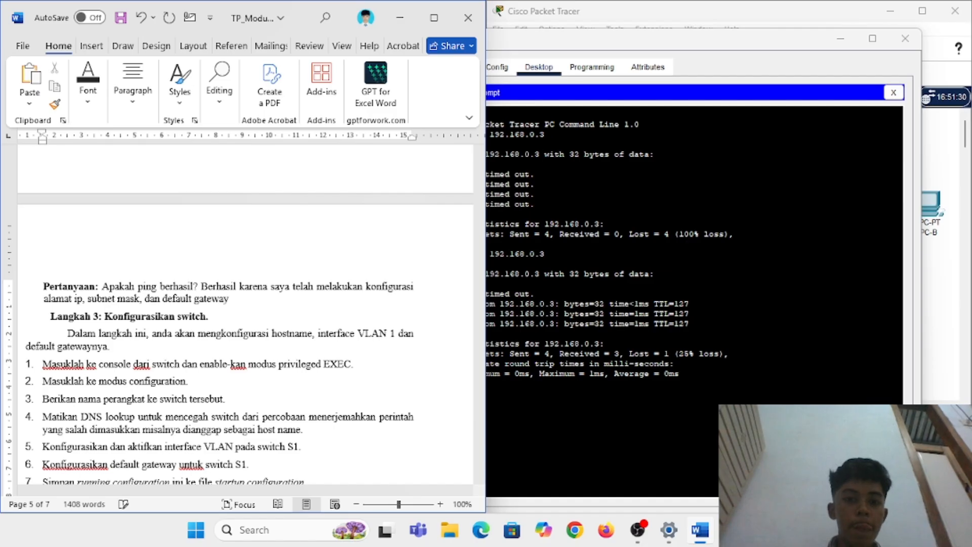
{"action": "type", "text": "y, se"}
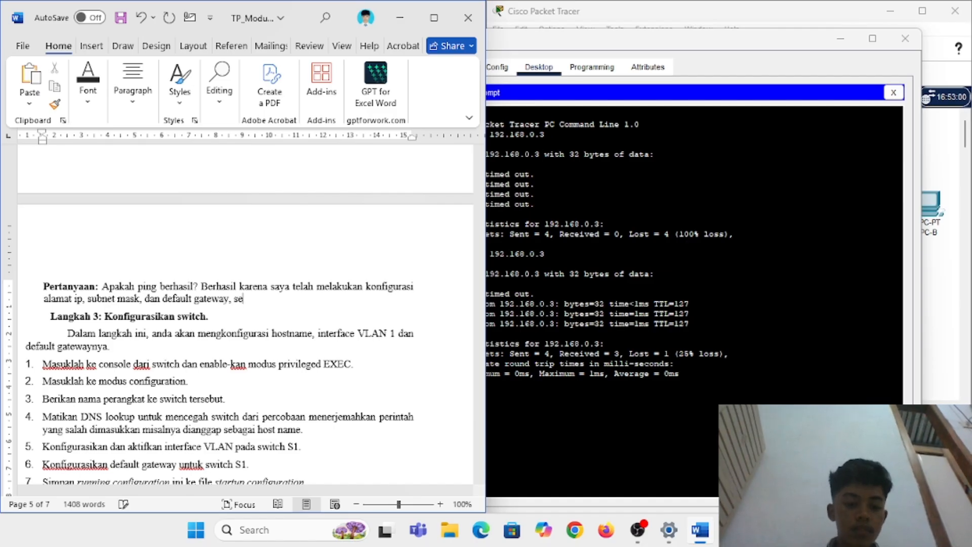
{"action": "type", "text": "rta router"}
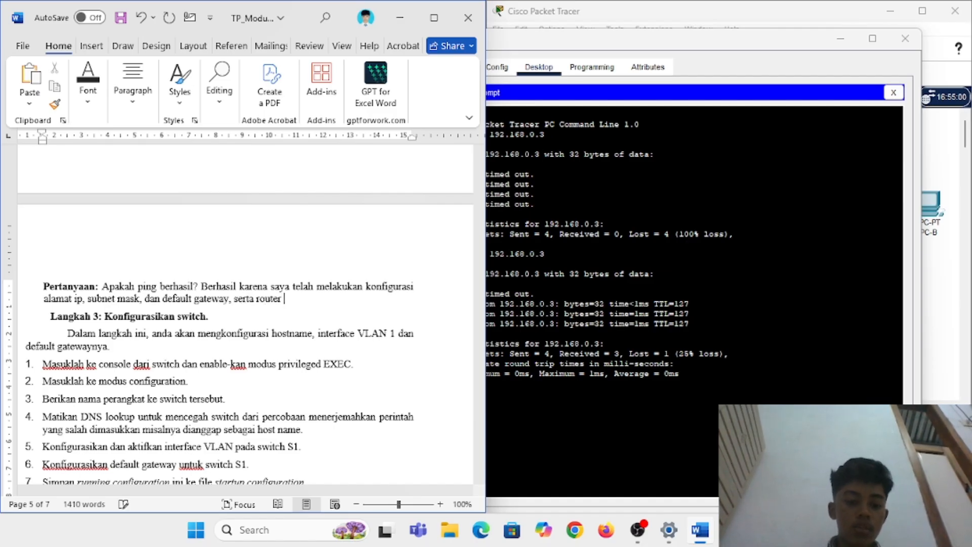
{"action": "type", "text": " sudah dikon"}
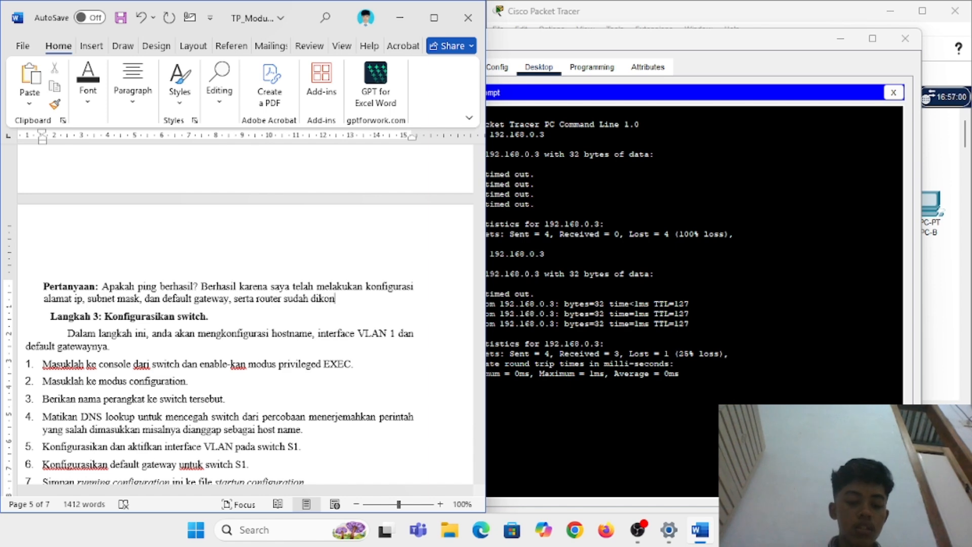
{"action": "type", "text": "figu"}
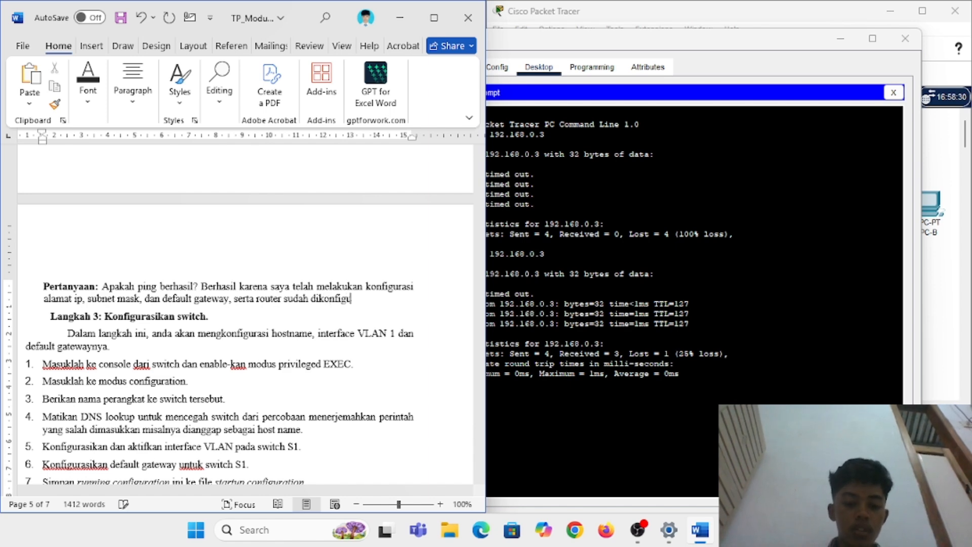
{"action": "type", "text": "rasu dengan bn"}
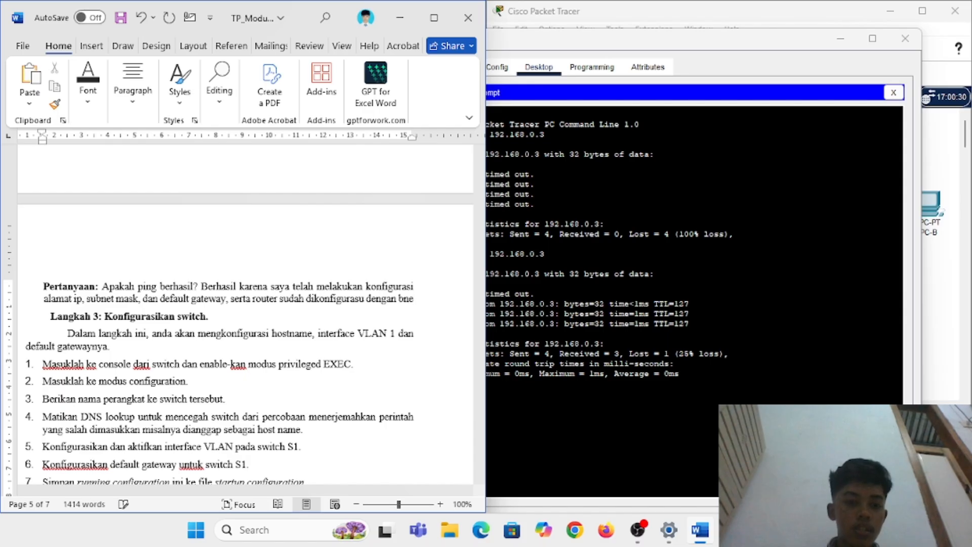
{"action": "key", "text": "BackSpace"}
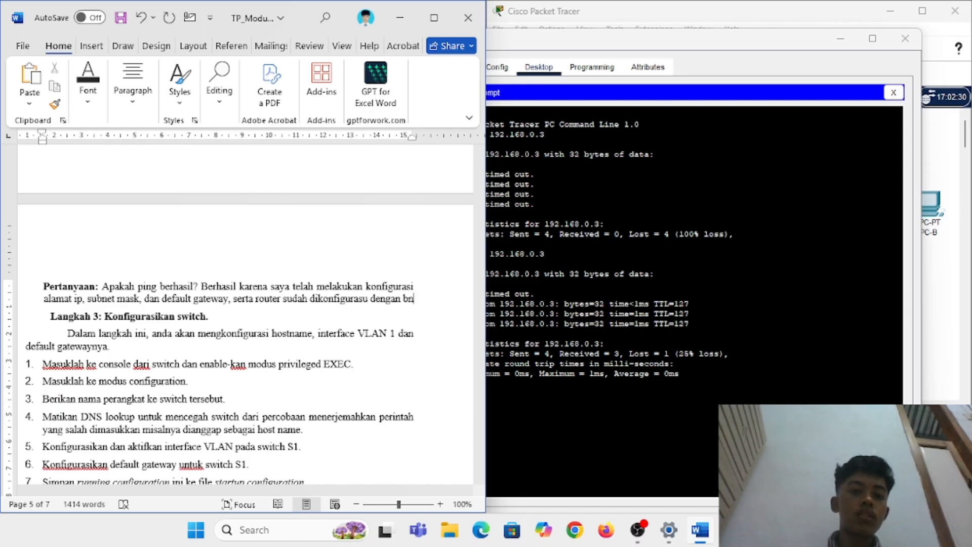
Step: Add that the router forwards ICMP packets from the PC-A network to PC-B, hyphenating 'PC-A'
{"action": "type", "text": "enar"}
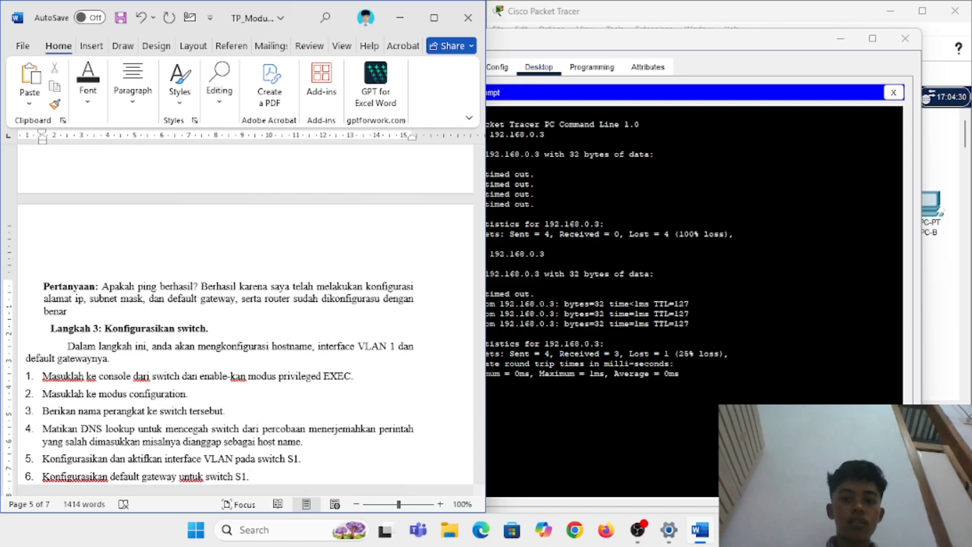
{"action": "type", "text": ", seh"}
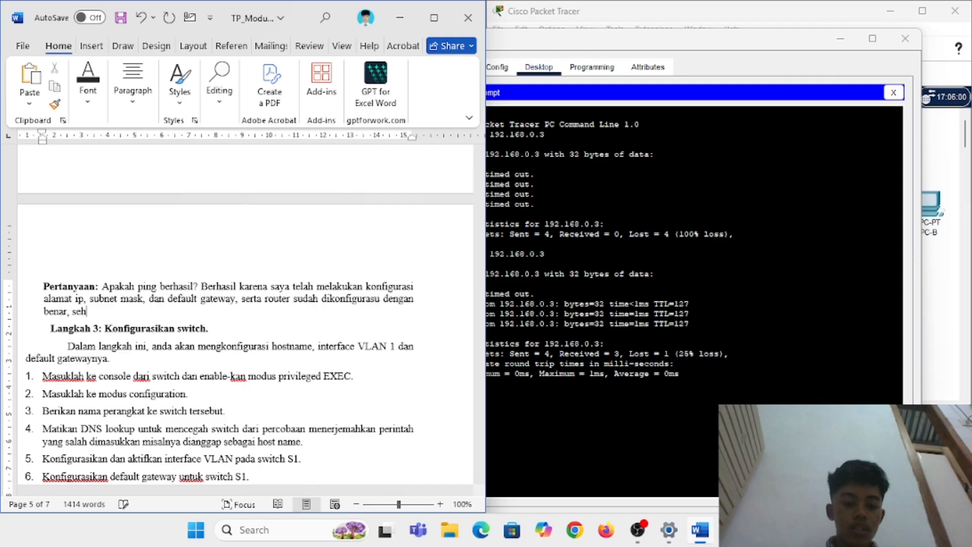
{"action": "type", "text": "ingga router "}
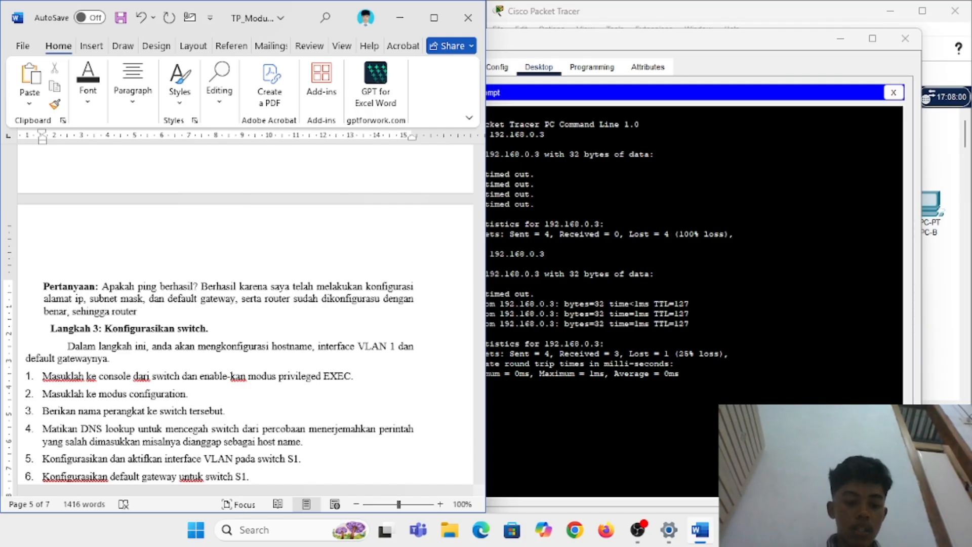
{"action": "type", "text": "dapat meneruskan"}
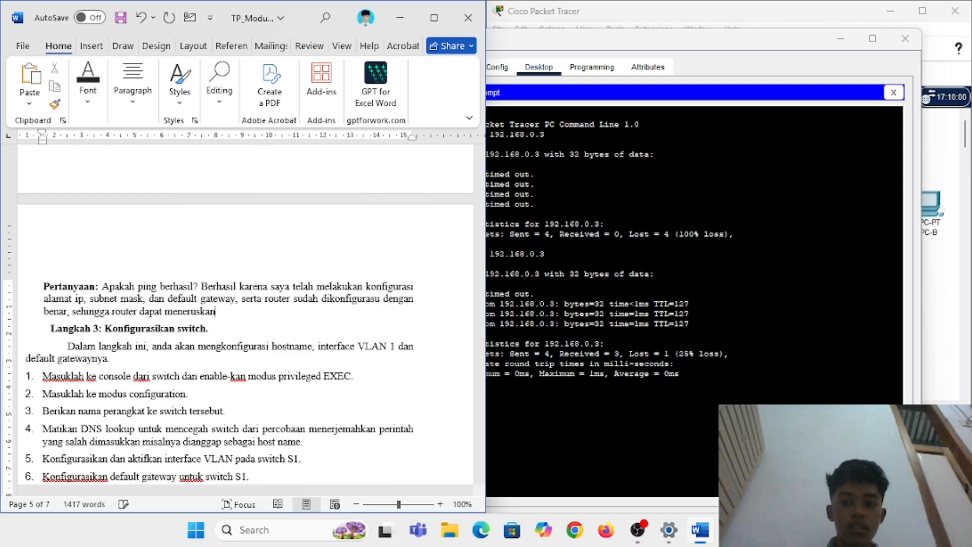
{"action": "type", "text": " paket ic"}
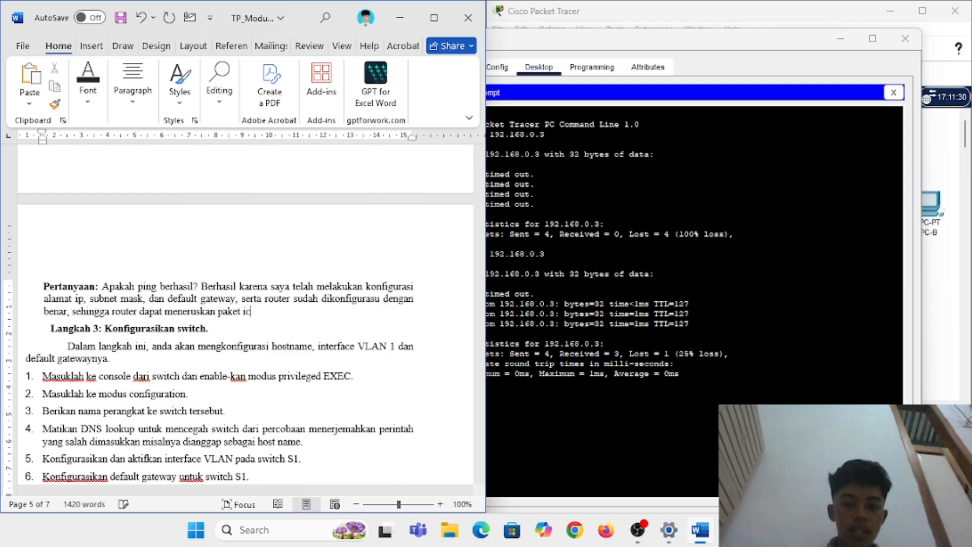
{"action": "type", "text": "mp"}
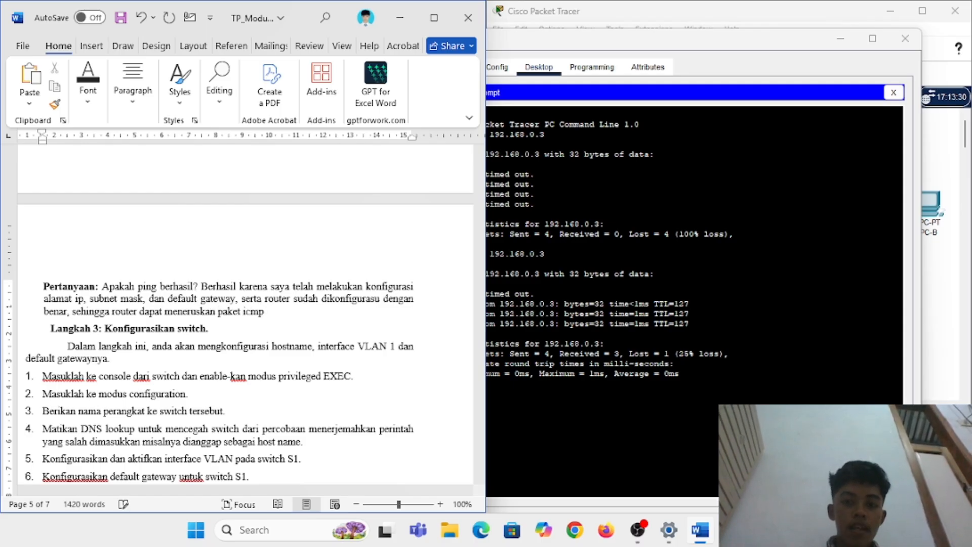
{"action": "type", "text": " dari jaringan "}
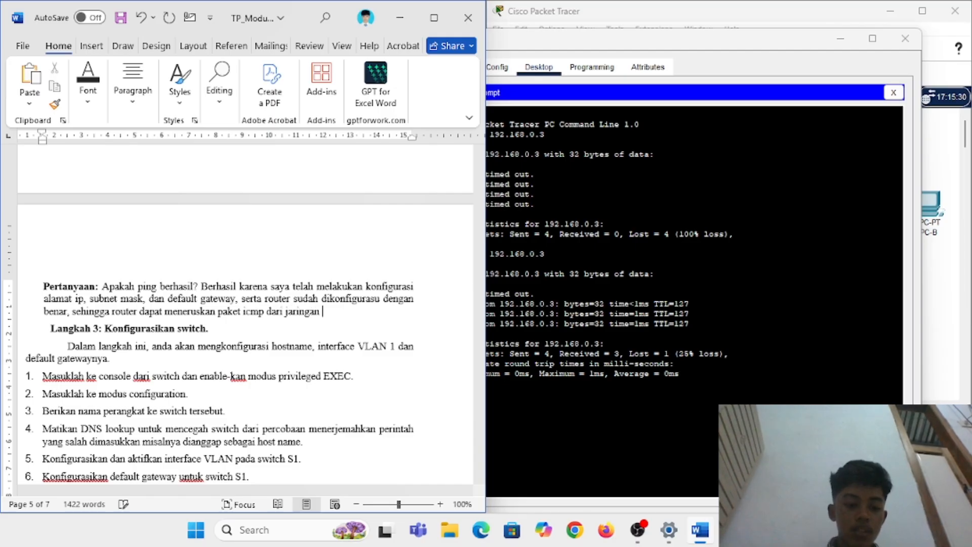
{"action": "type", "text": "PC A"}
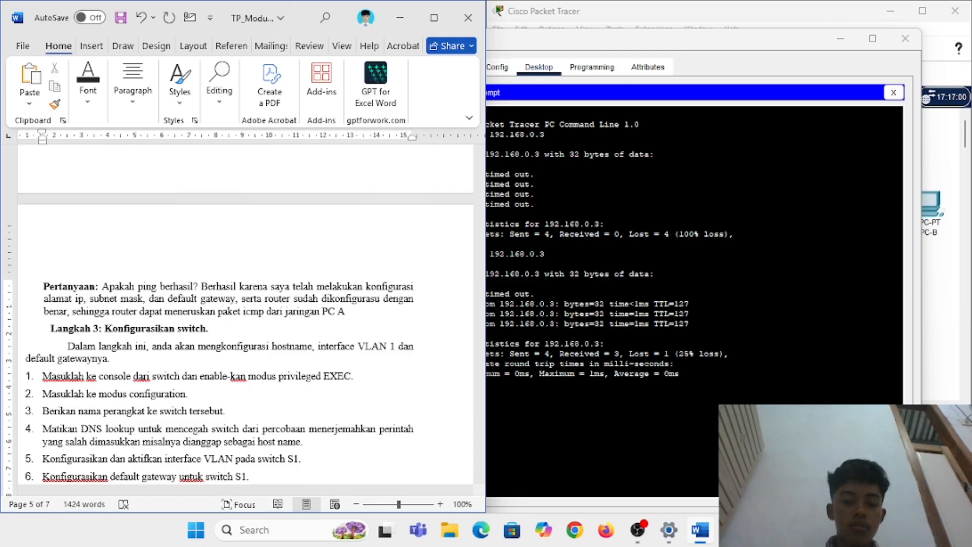
{"action": "type", "text": " ke j"}
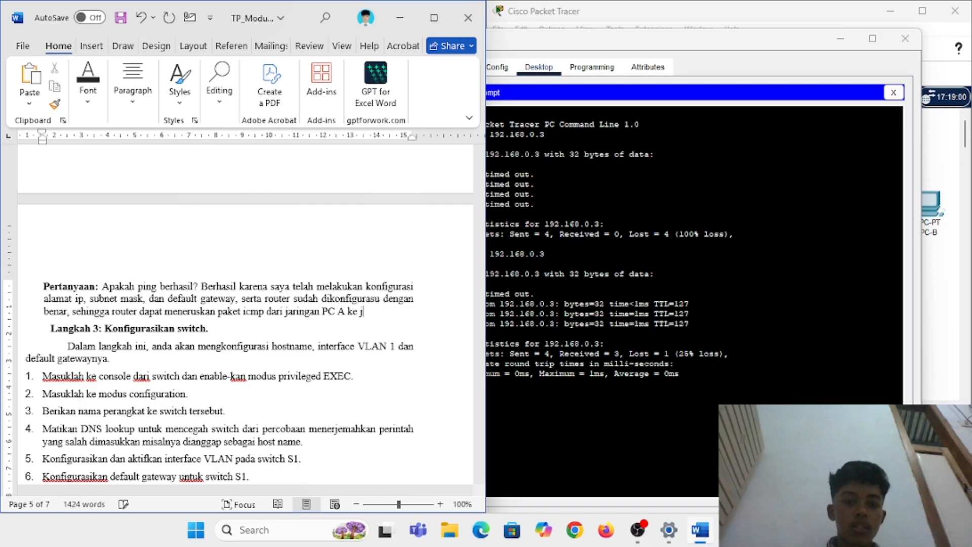
{"action": "type", "text": "aringan PC-B"}
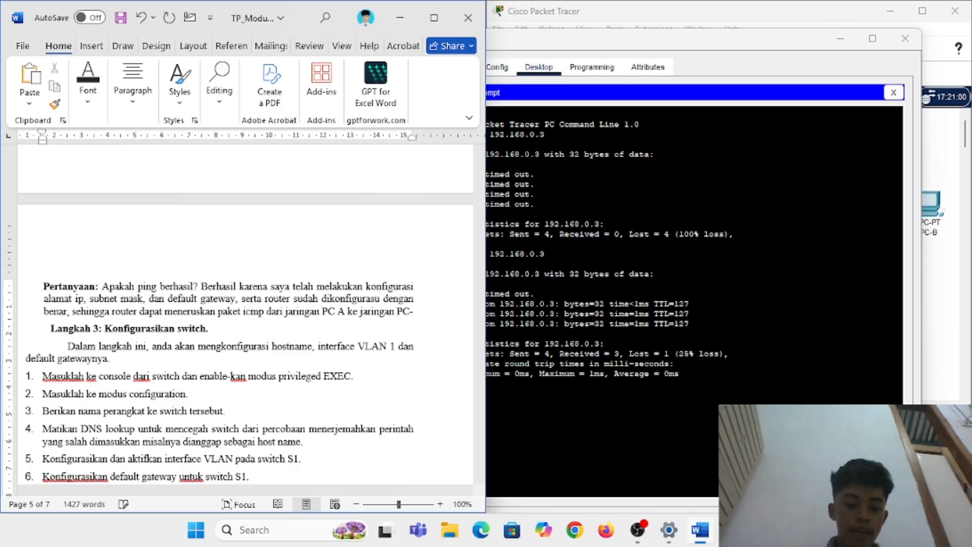
{"action": "left_click", "coordinate": [340, 311]}
{"action": "key", "text": "BackSpace"}
{"action": "type", "text": "-"}
{"action": "left_click", "coordinate": [160, 311]}
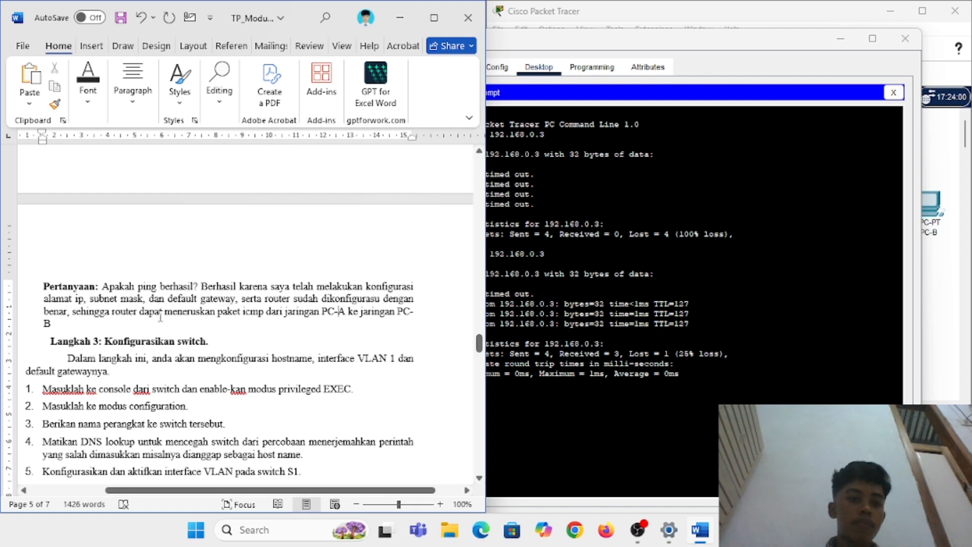
Step: Finish the answer saying the networks now communicate well, then scroll toward Langkah 3 and 4
{"action": "left_click", "coordinate": [109, 320]}
{"action": "type", "text": "."}
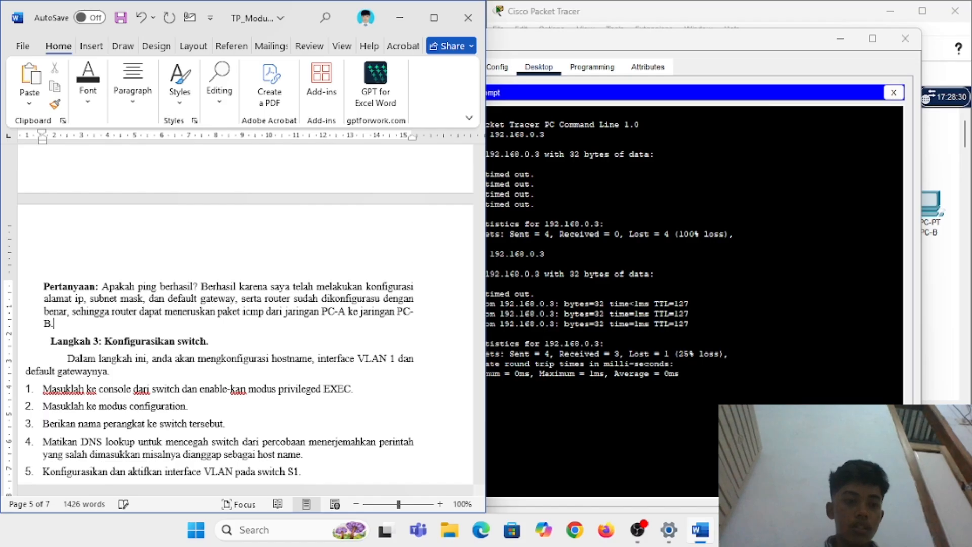
{"action": "type", "text": " Disini art"}
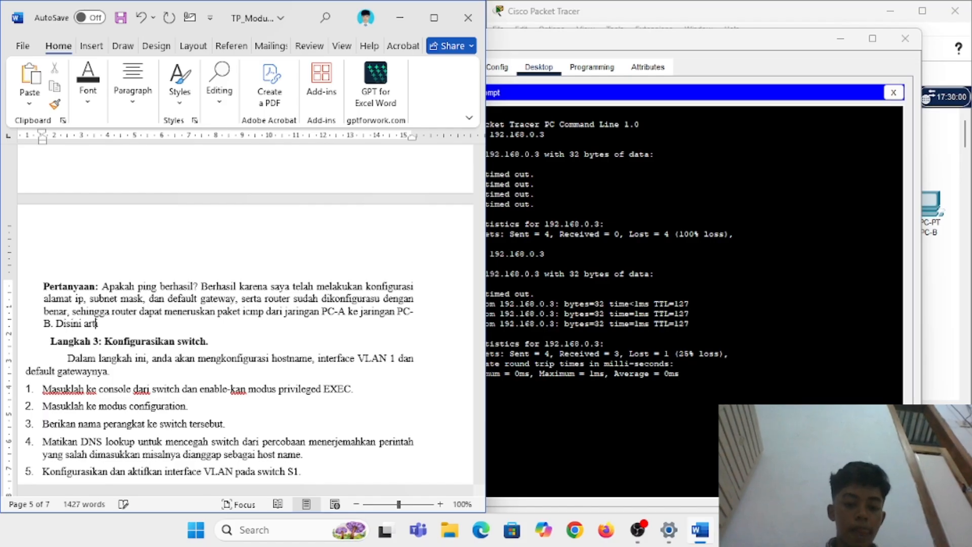
{"action": "type", "text": "inya one"}
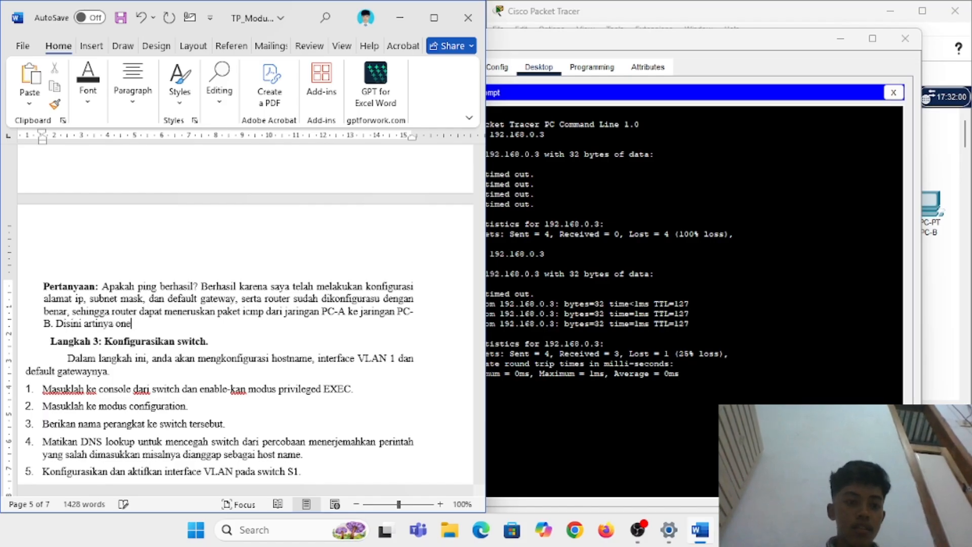
{"action": "key", "text": "BackSpace"}
{"action": "key", "text": "BackSpace"}
{"action": "key", "text": "BackSpace"}
{"action": "type", "text": "koneksi ant"}
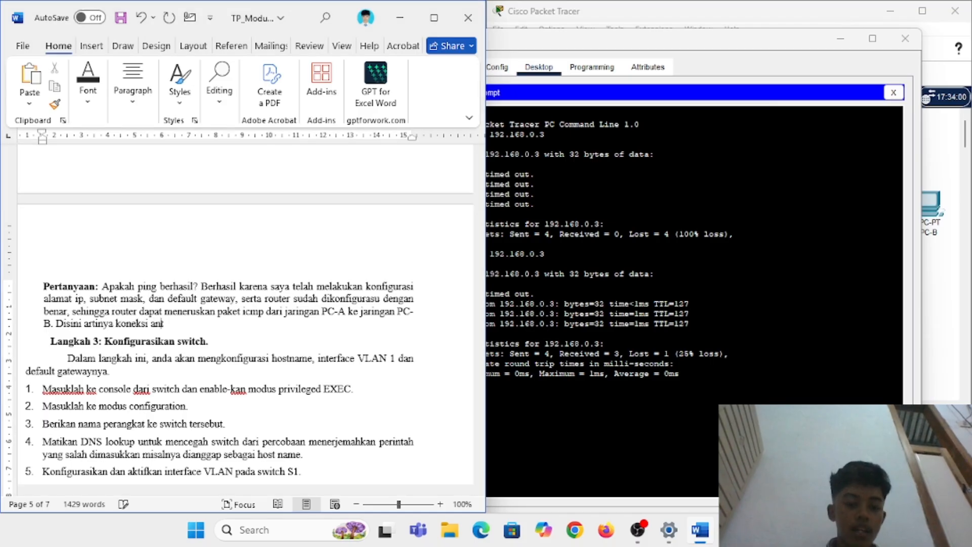
{"action": "type", "text": "ar jaringan tel"}
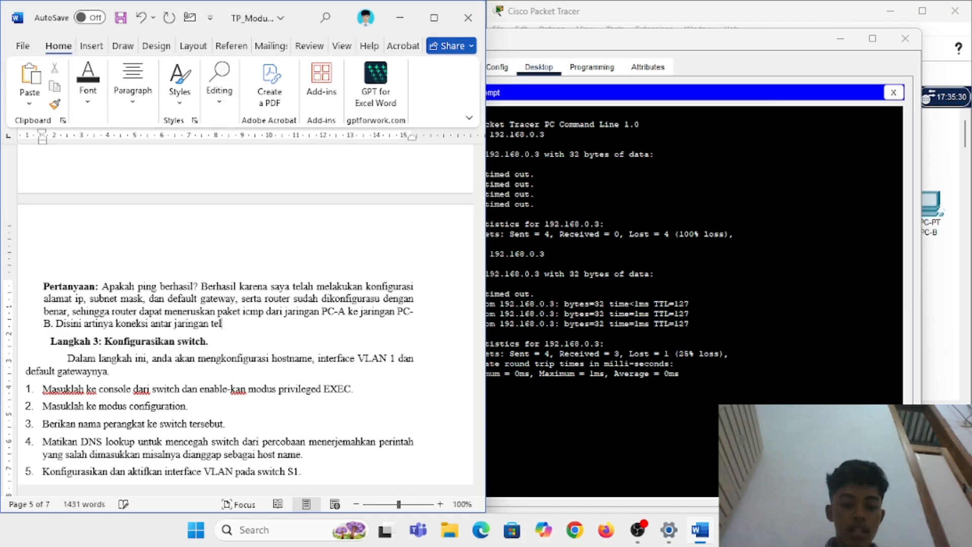
{"action": "type", "text": "ah berjalan dengan t"}
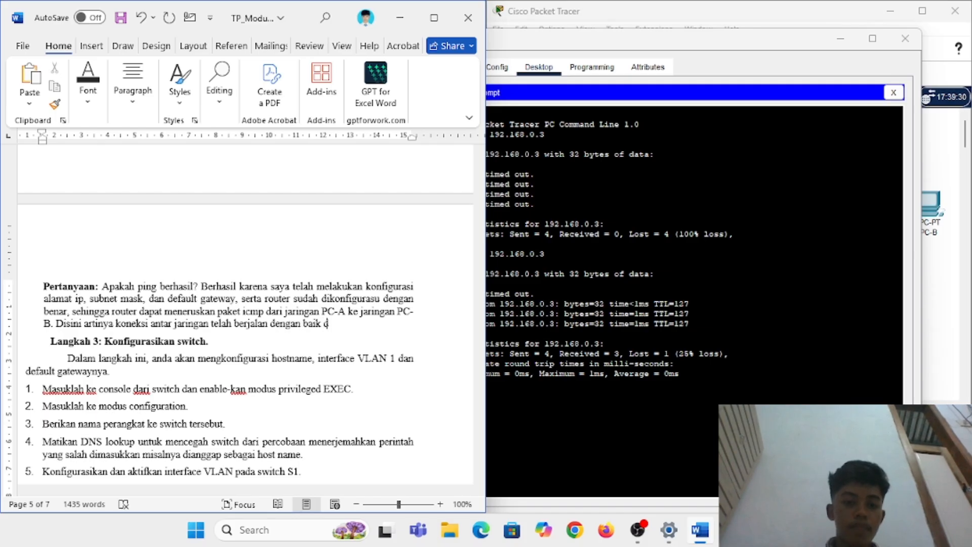
{"action": "type", "text": "aik karena pe"}
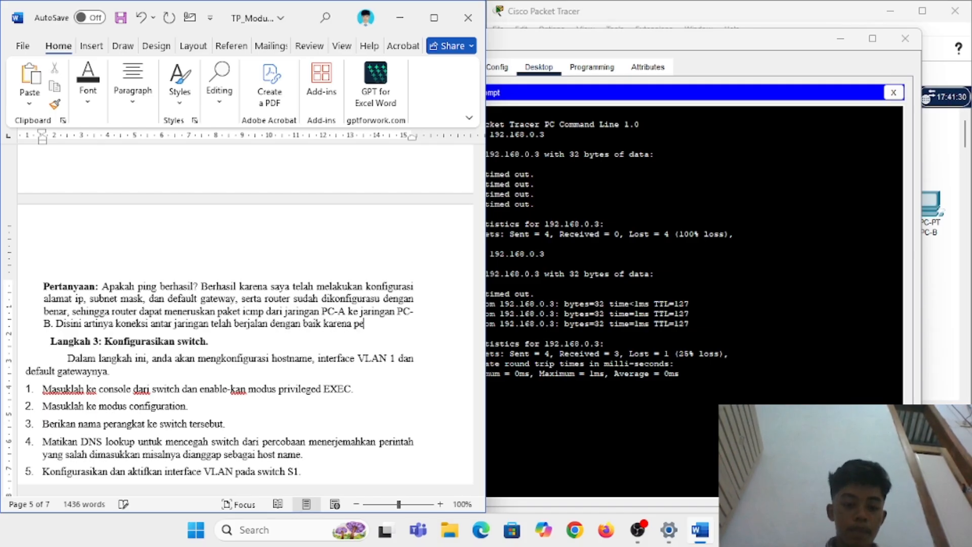
{"action": "type", "text": "rangkat sudah da"}
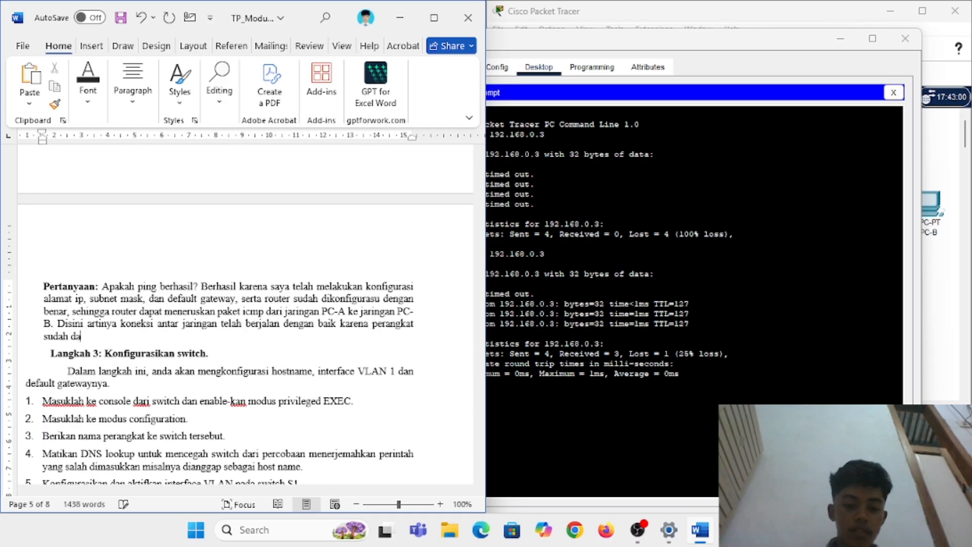
{"action": "type", "text": "pat berkomunikasi"}
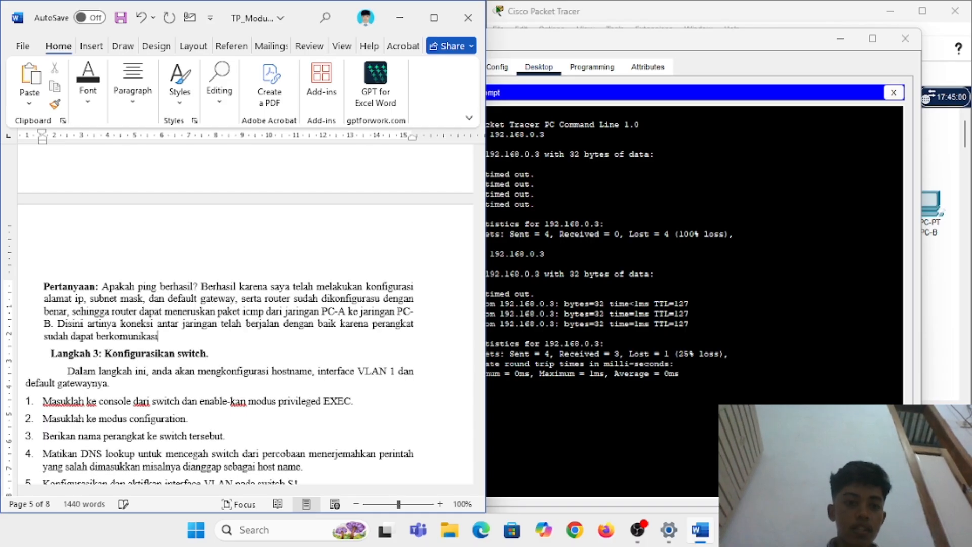
{"action": "scroll", "coordinate": [144, 320], "scroll_direction": "down", "scroll_amount": 5}
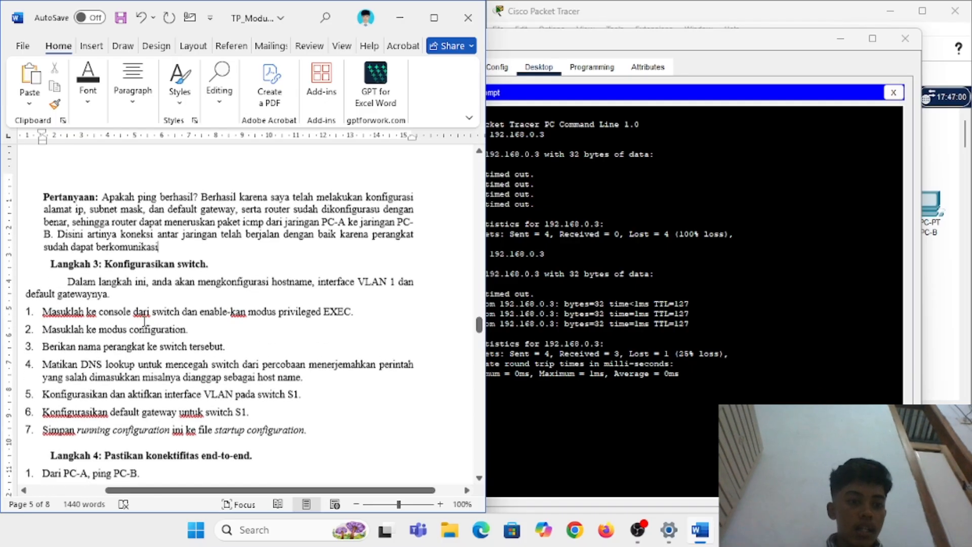
{"action": "scroll", "coordinate": [144, 320], "scroll_direction": "down", "scroll_amount": 1}
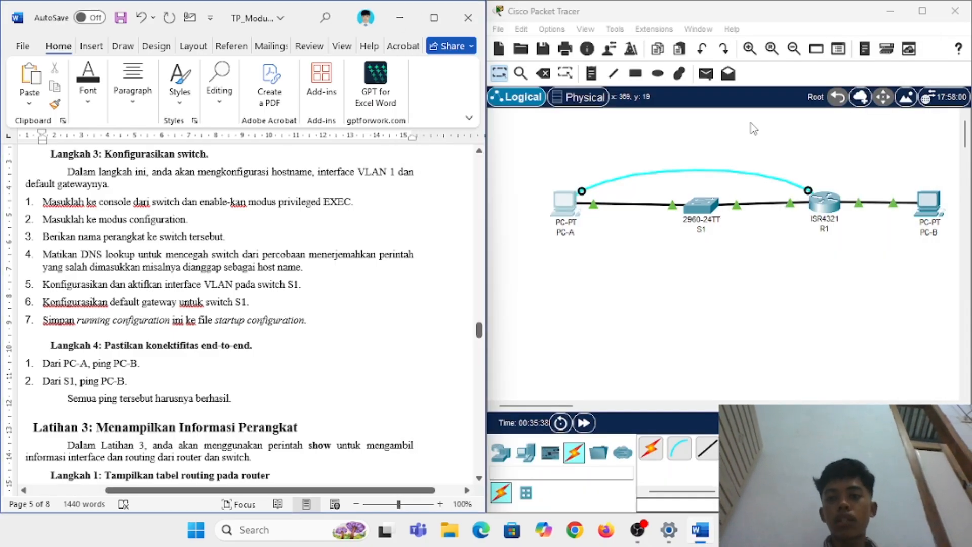
Step: Connect a console cable from PC-B's RS 232 port to S1's Console port
{"action": "left_click", "coordinate": [676, 453]}
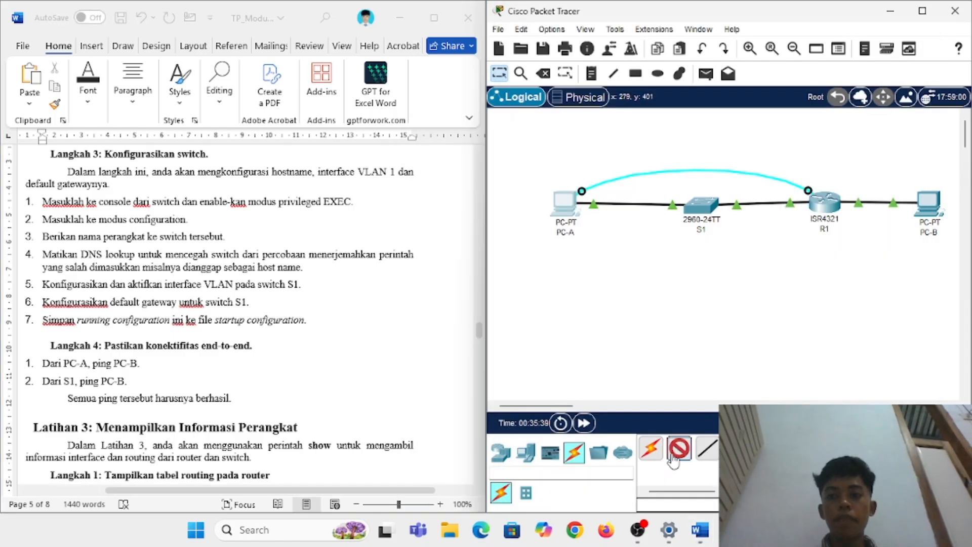
{"action": "left_click", "coordinate": [932, 214]}
{"action": "left_click", "coordinate": [924, 225]}
{"action": "left_click", "coordinate": [715, 214]}
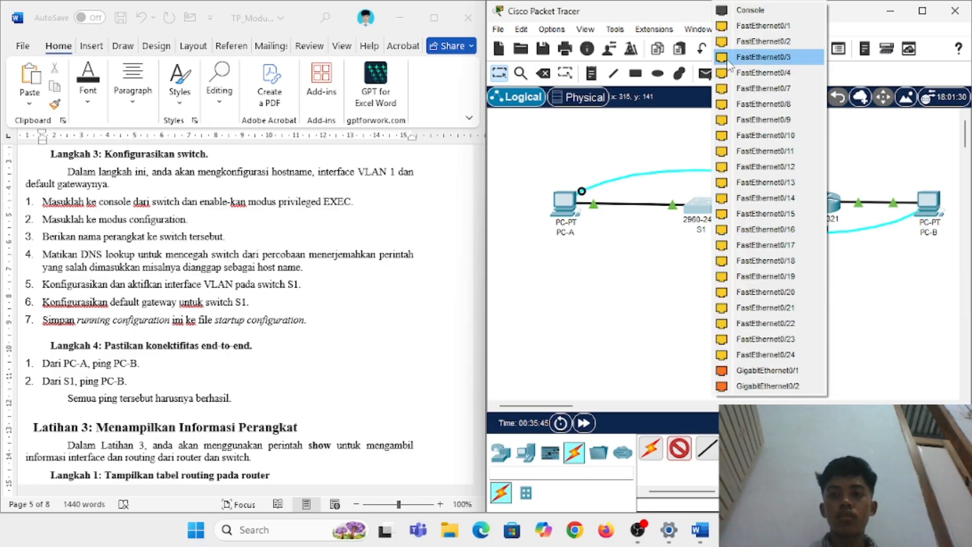
{"action": "left_click", "coordinate": [731, 10]}
Step: Start PC-B's Terminal with the default port settings to reach the switch console
{"action": "left_click", "coordinate": [926, 203]}
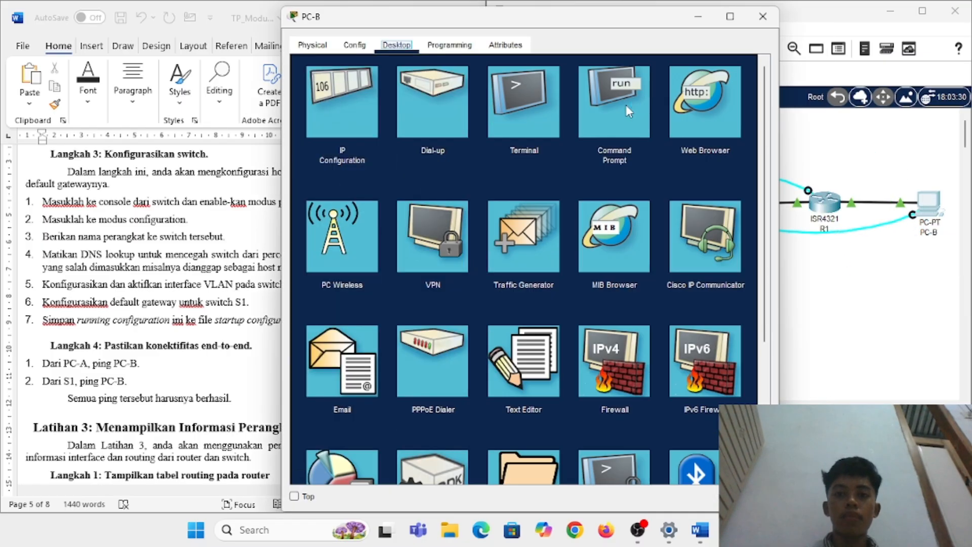
{"action": "left_click", "coordinate": [545, 115]}
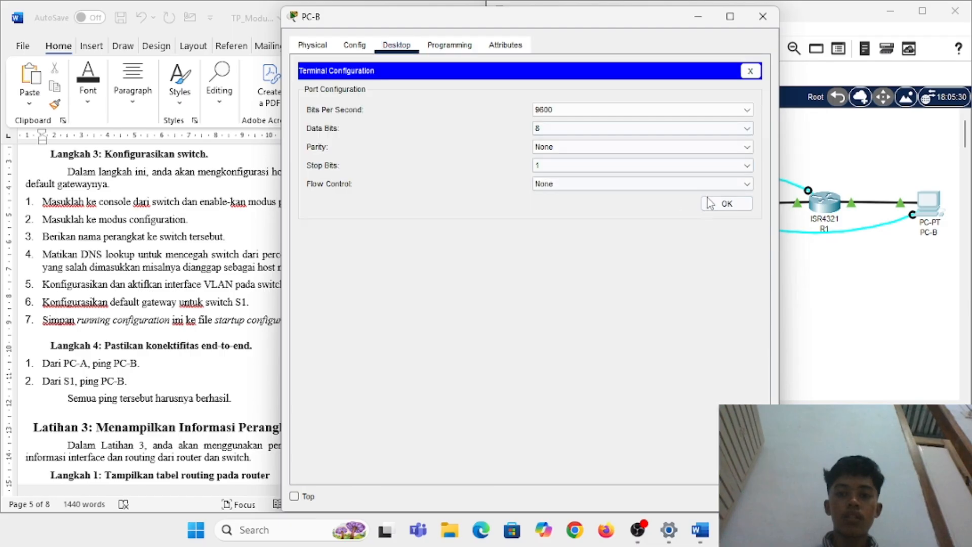
{"action": "left_click", "coordinate": [718, 199]}
Step: Enter privileged and global configuration mode and set the hostname to S1
{"action": "key", "text": "Return"}
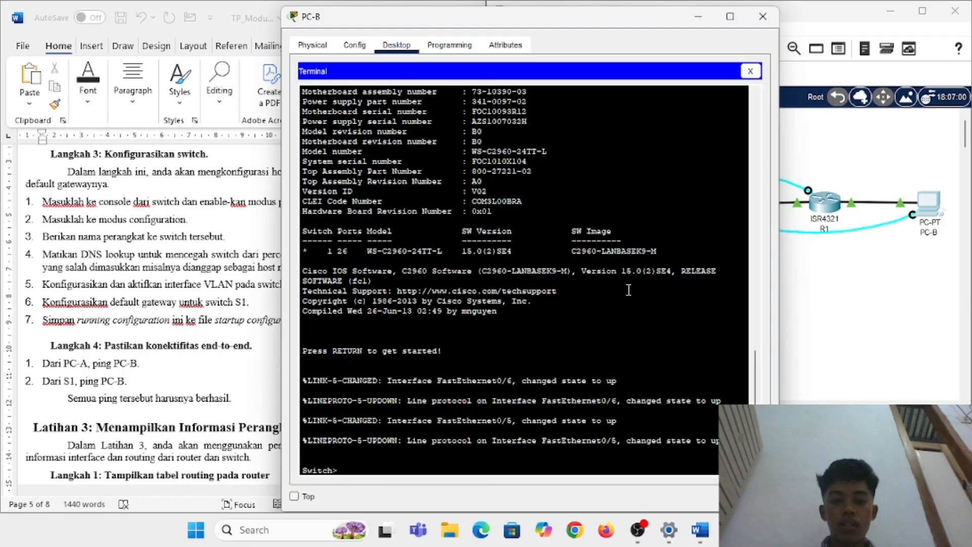
{"action": "type", "text": "enable"}
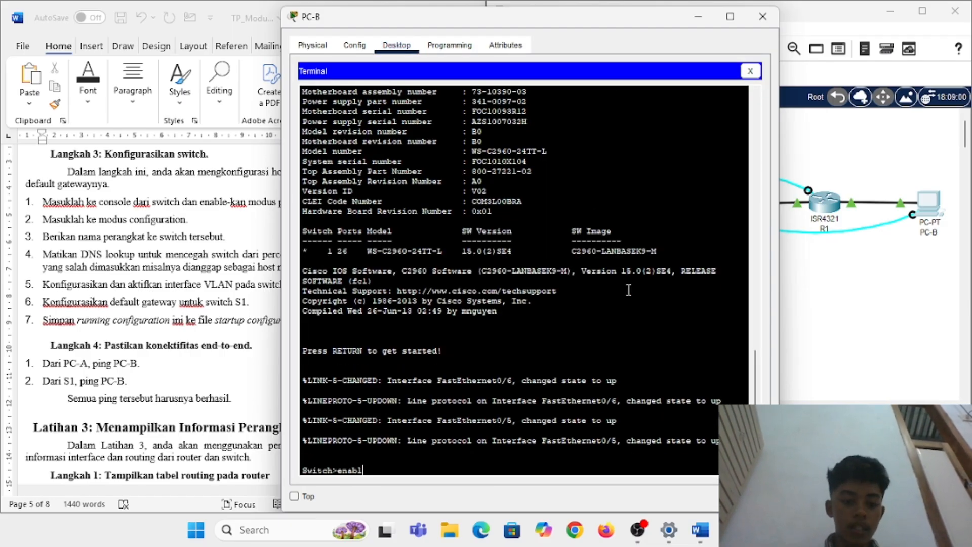
{"action": "key", "text": "Return"}
{"action": "type", "text": "conf t"}
{"action": "key", "text": "Return"}
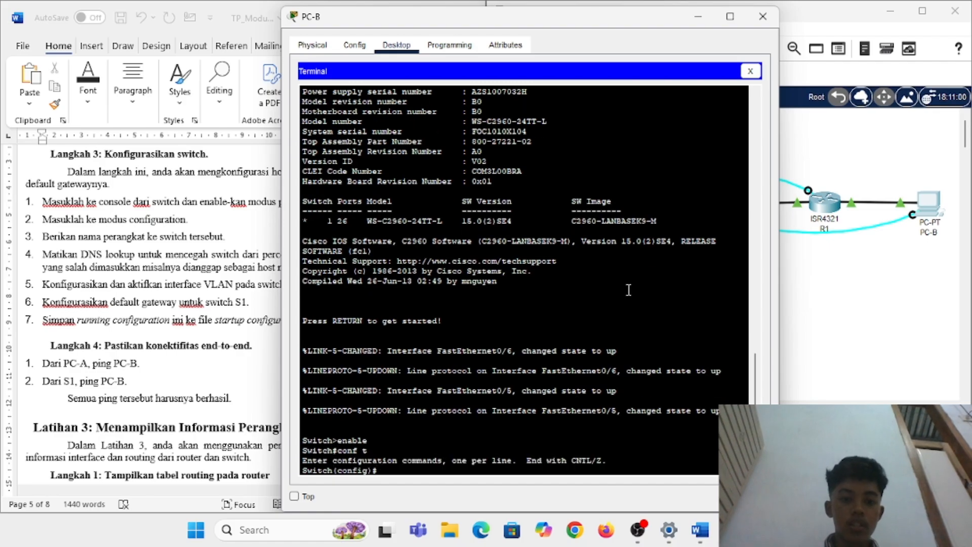
{"action": "type", "text": "hostname"}
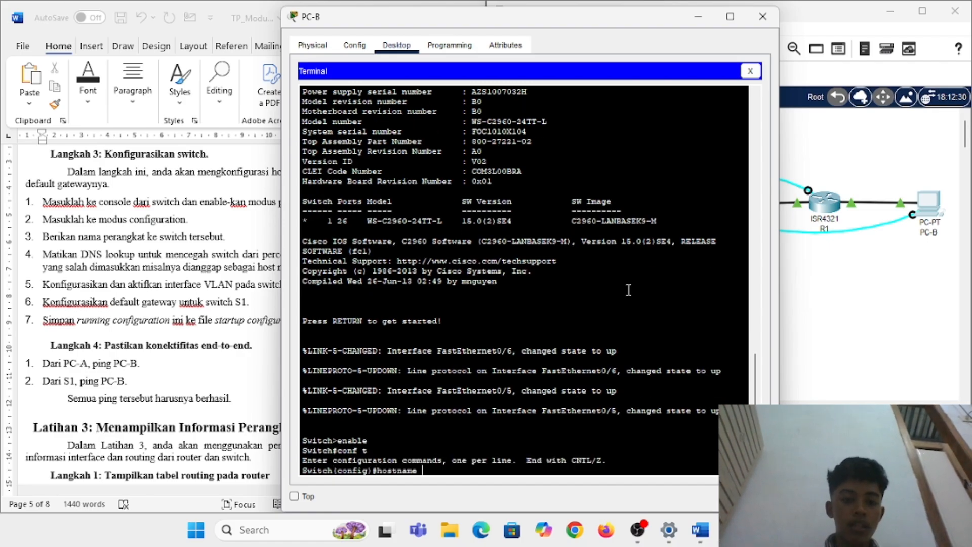
{"action": "type", "text": " S1"}
{"action": "key", "text": "Return"}
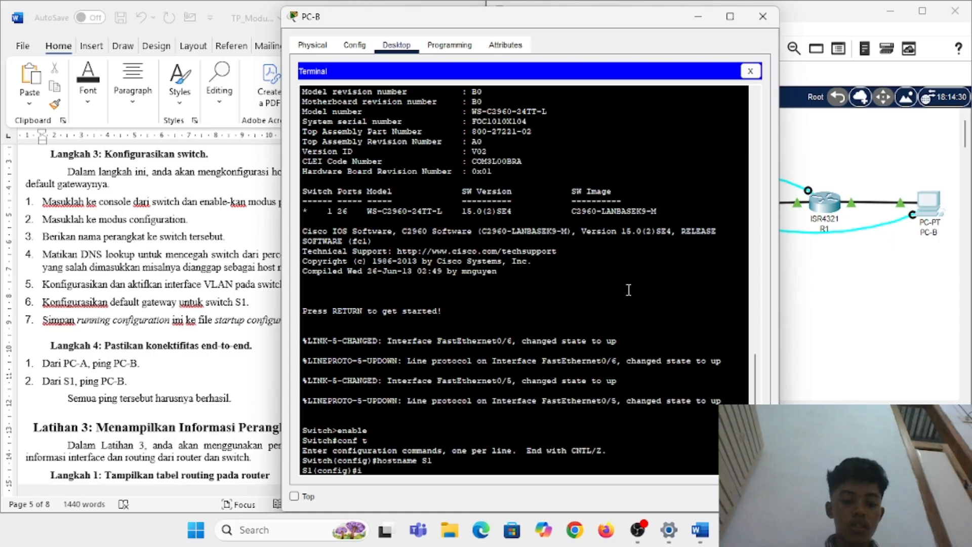
Step: Enter interface VLAN 1 configuration on S1
{"action": "scroll", "coordinate": [165, 326], "scroll_direction": "down", "scroll_amount": 1}
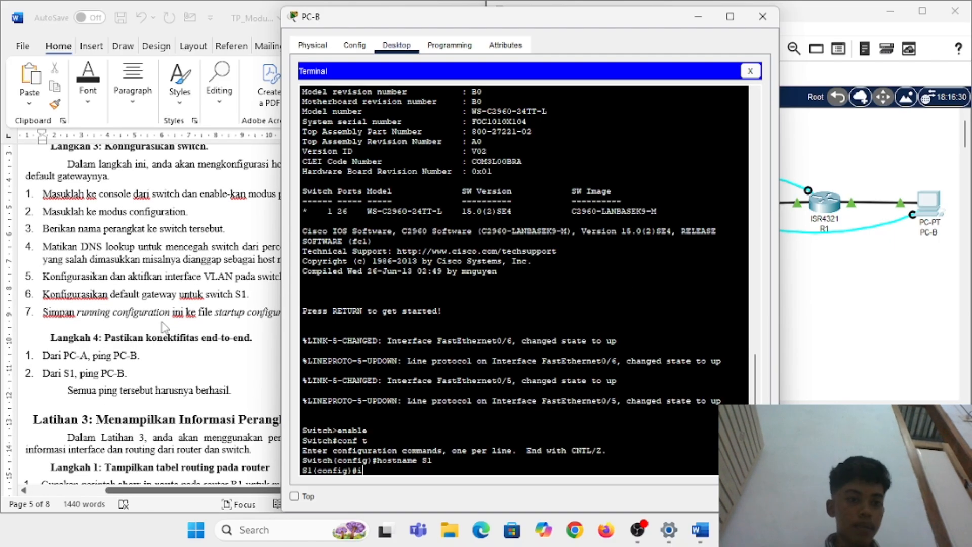
{"action": "scroll", "coordinate": [164, 327], "scroll_direction": "down", "scroll_amount": 1}
{"action": "scroll", "coordinate": [164, 326], "scroll_direction": "right", "scroll_amount": 1}
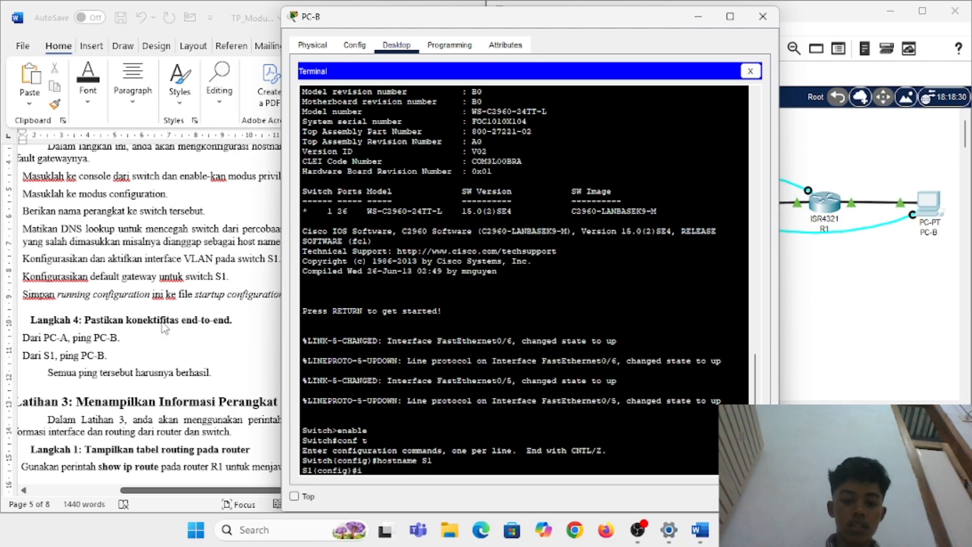
{"action": "type", "text": "VLAN 1"}
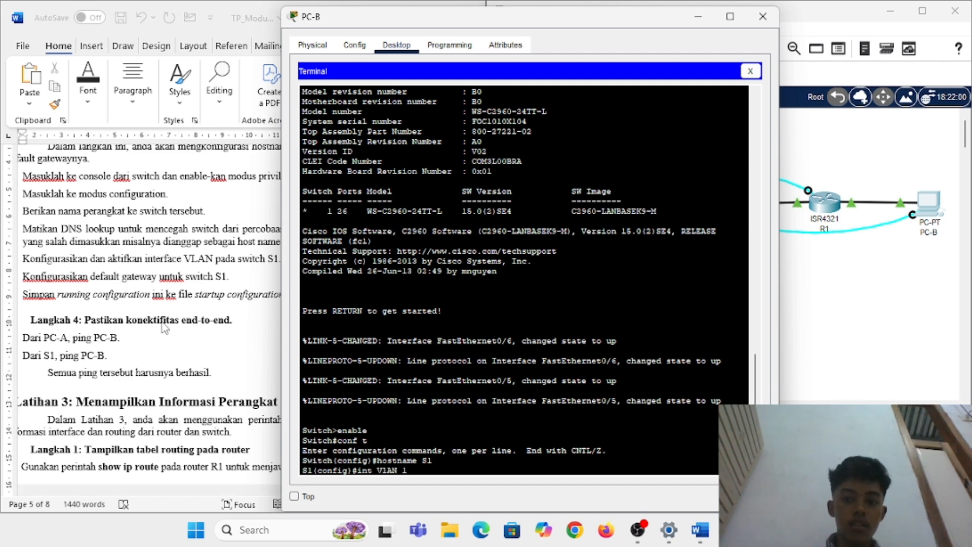
{"action": "key", "text": "BackSpace"}
{"action": "key", "text": "BackSpace"}
{"action": "key", "text": "BackSpace"}
{"action": "key", "text": "BackSpace"}
{"action": "key", "text": "BackSpace"}
{"action": "key", "text": "BackSpace"}
{"action": "type", "text": "vlan 1"}
{"action": "key", "text": "Return"}
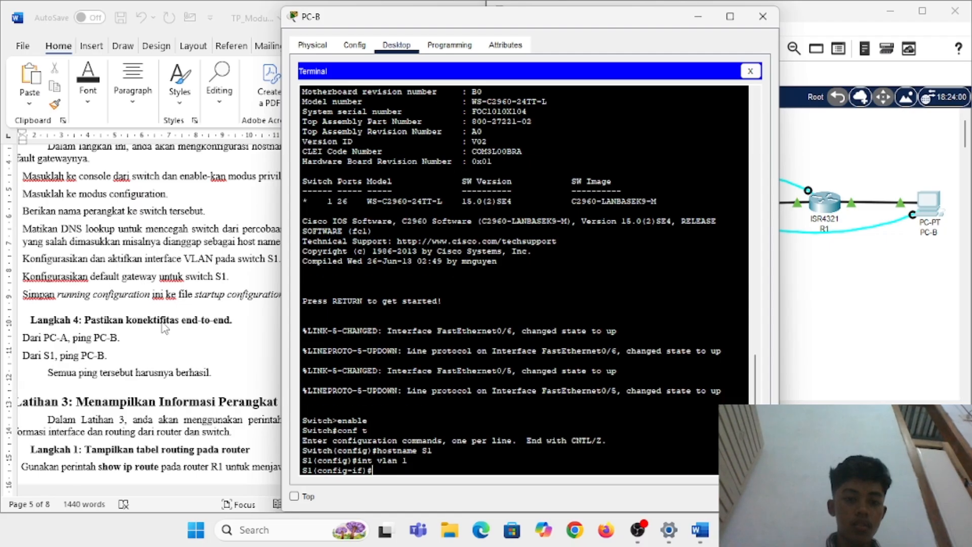
Step: Type the VLAN 1 address 192.168.1.2 255.255.255.0, misspelled as 'ip adress'
{"action": "left_click_drag", "start_coordinate": [353, 16], "coordinate": [437, 16]}
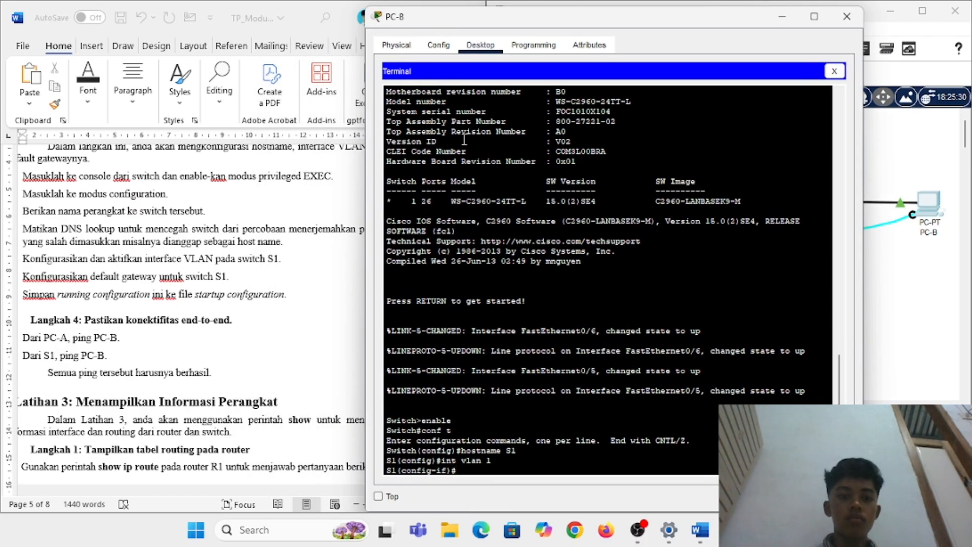
{"action": "scroll", "coordinate": [207, 295], "scroll_direction": "right", "scroll_amount": 1}
{"action": "scroll", "coordinate": [208, 295], "scroll_direction": "left", "scroll_amount": 1}
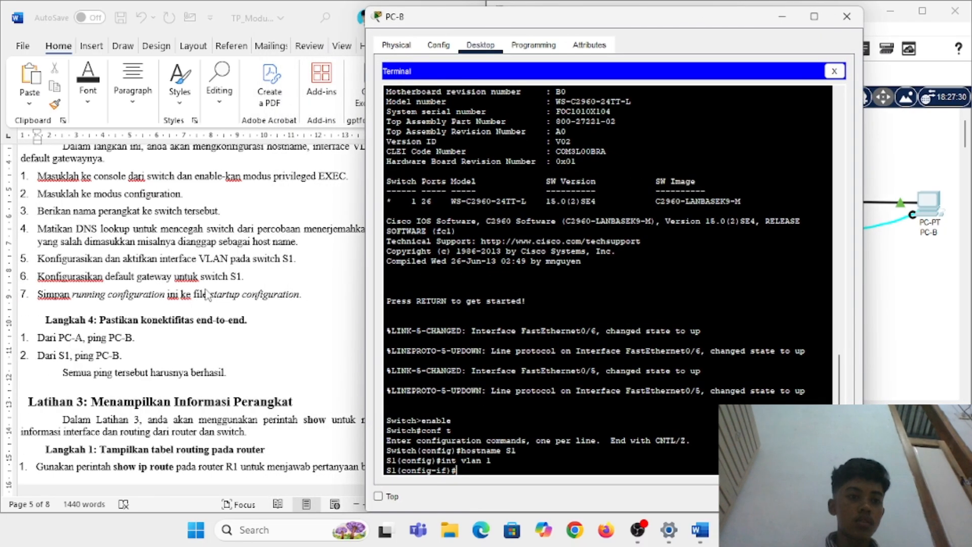
{"action": "scroll", "coordinate": [207, 295], "scroll_direction": "down", "scroll_amount": 1}
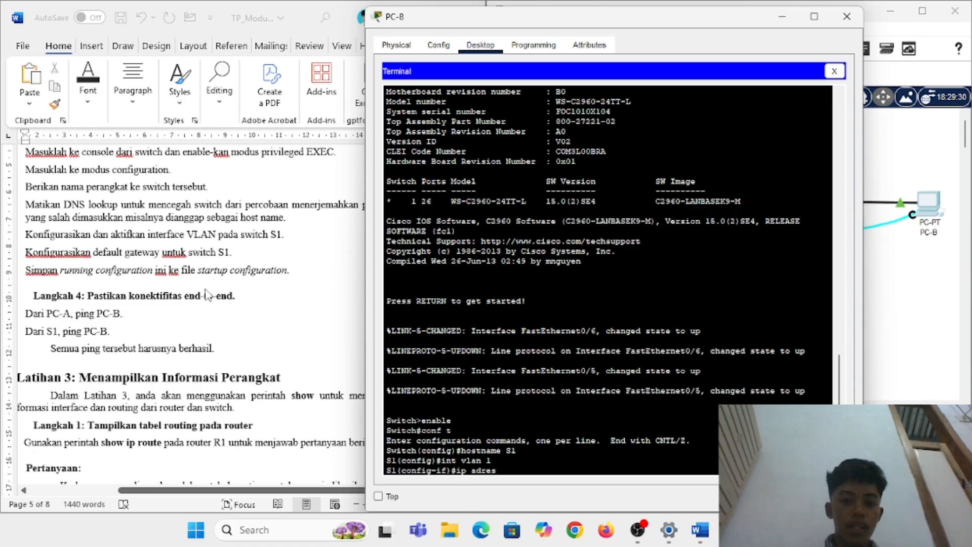
{"action": "type", "text": "ip adress 192.168.1.1"}
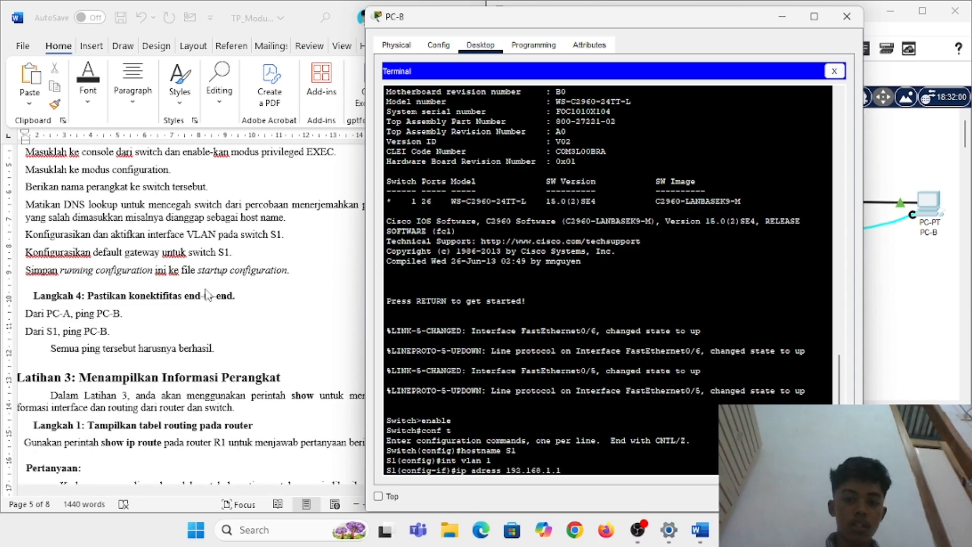
{"action": "key", "text": "BackSpace"}
{"action": "type", "text": "2 2"}
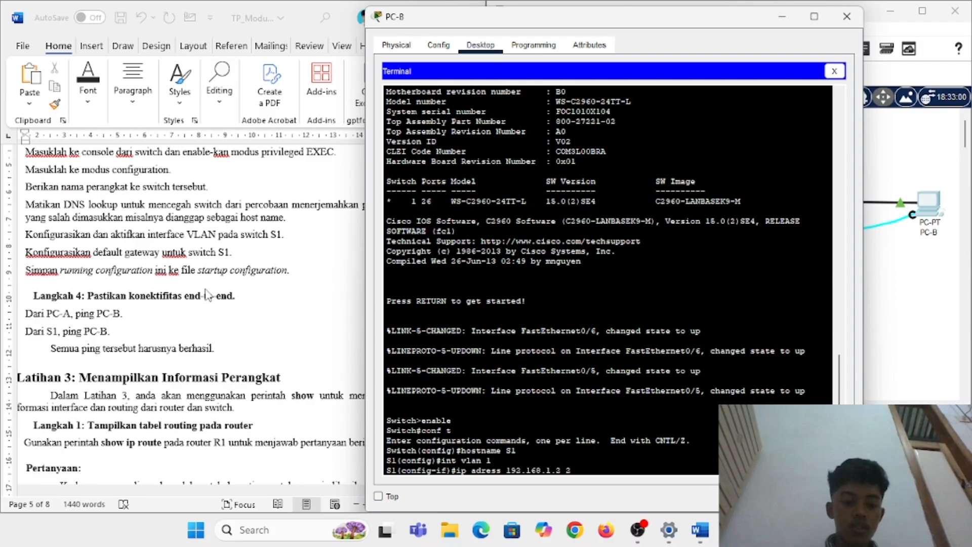
{"action": "type", "text": "55.255.255.0"}
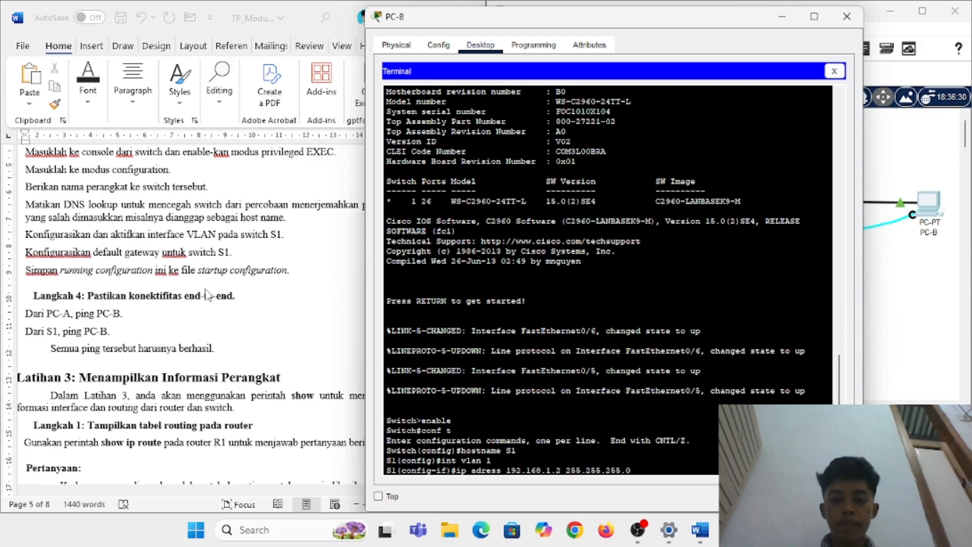
Step: Fix the spelling to 'ip address' and assign 192.168.1.2 255.255.255.0 to VLAN 1
{"action": "key", "text": "Return"}
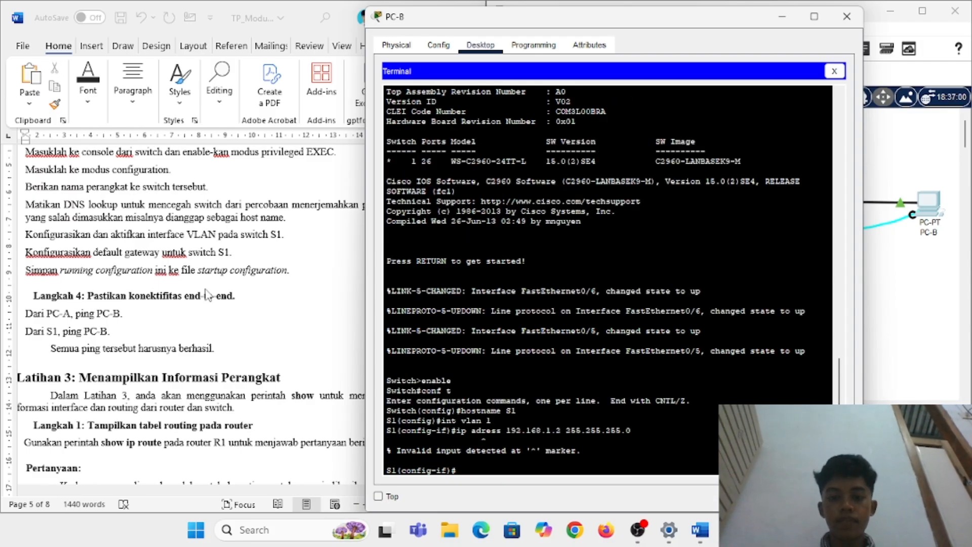
{"action": "key", "text": "Up"}
{"action": "key", "text": "Left"}
{"action": "key", "text": "Left"}
{"action": "key", "text": "Left"}
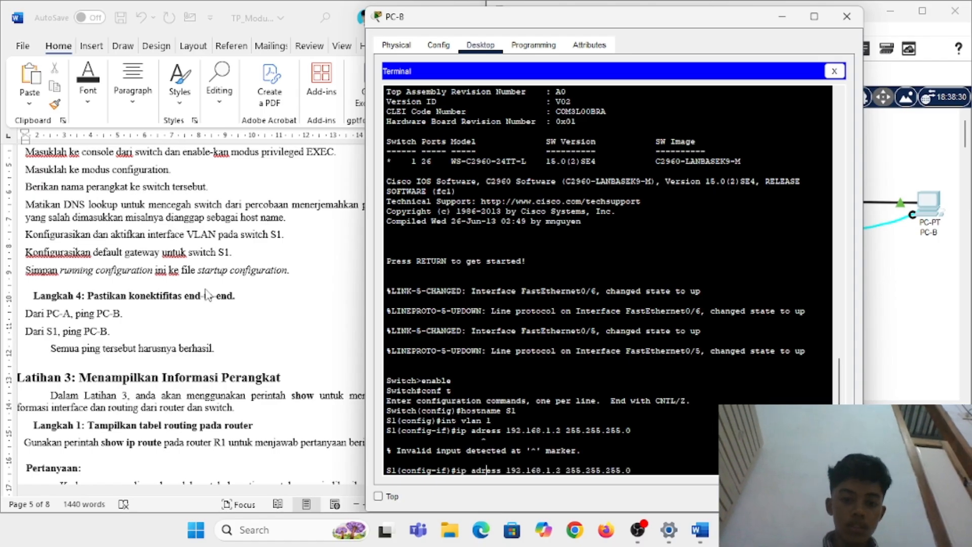
{"action": "type", "text": "d"}
{"action": "key", "text": "Return"}
Step: Exit to global configuration and try 'ip default gateway 192 168.1.1', which is rejected
{"action": "type", "text": "exit"}
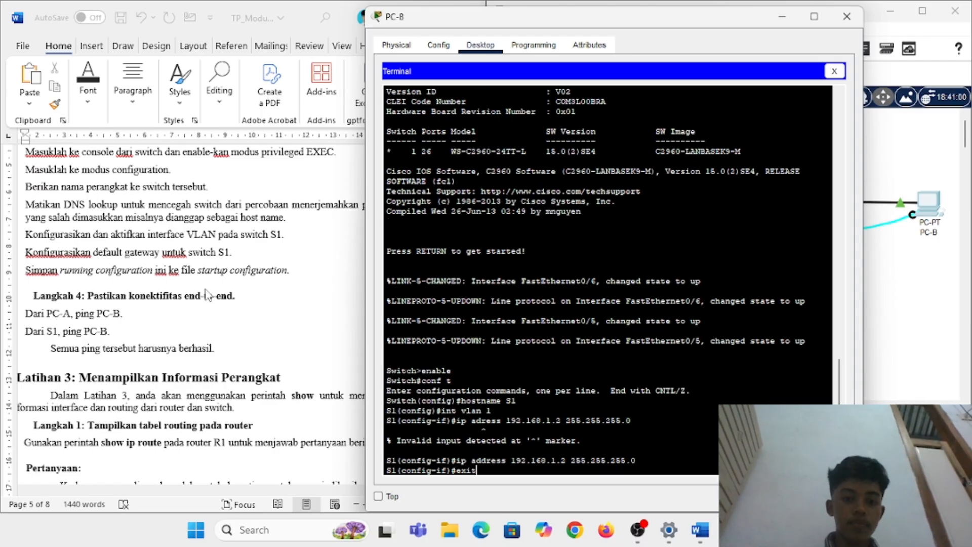
{"action": "key", "text": "Return"}
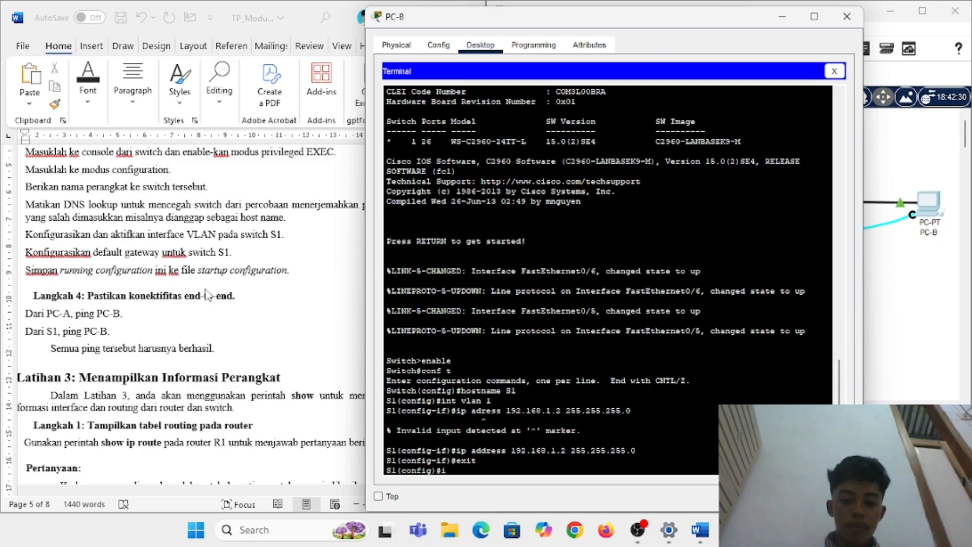
{"action": "type", "text": "ip defau"}
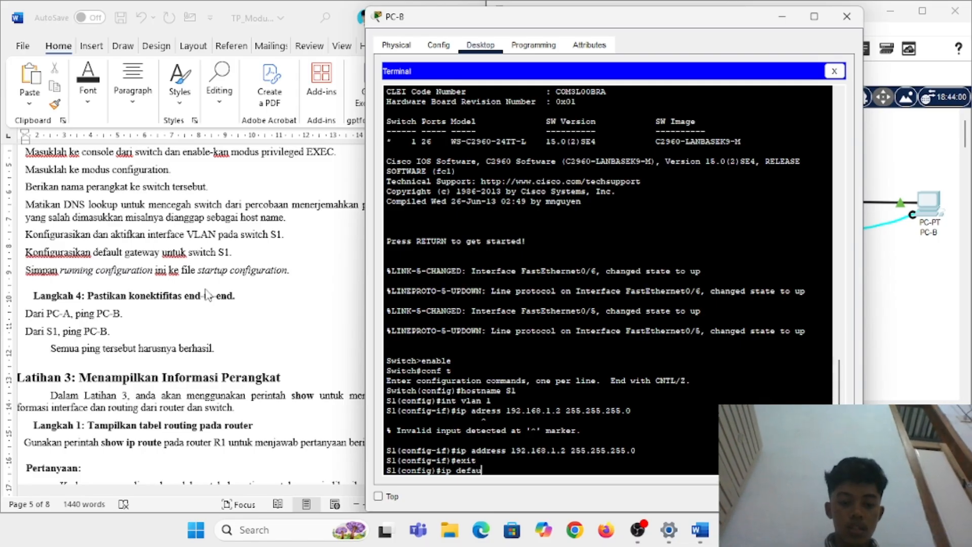
{"action": "type", "text": "lt gateway 192"}
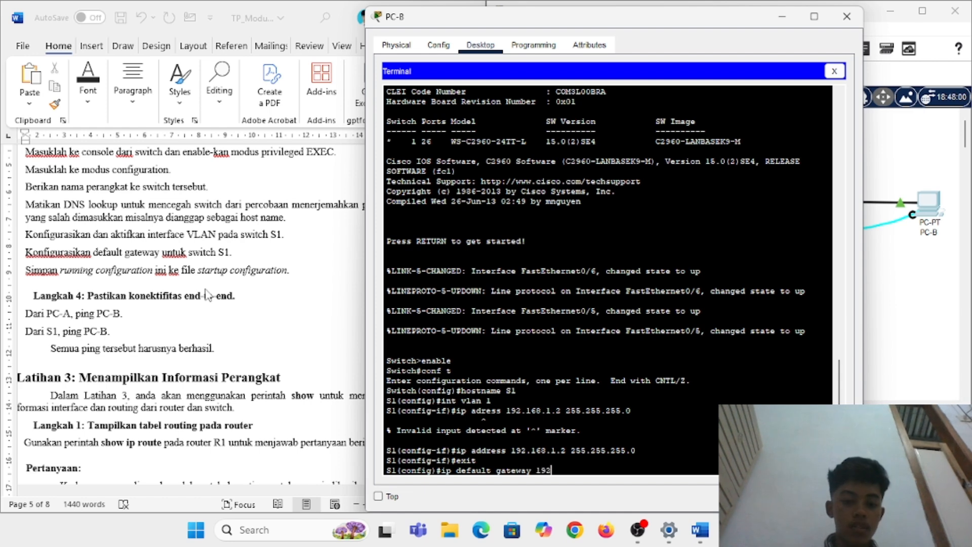
{"action": "type", "text": " 168.1.1"}
{"action": "key", "text": "Return"}
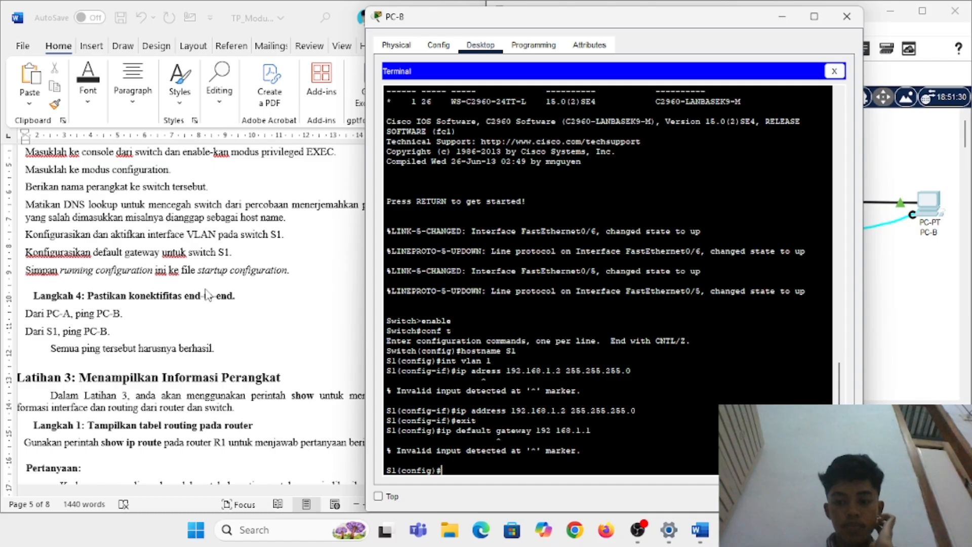
{"action": "key", "text": "Up"}
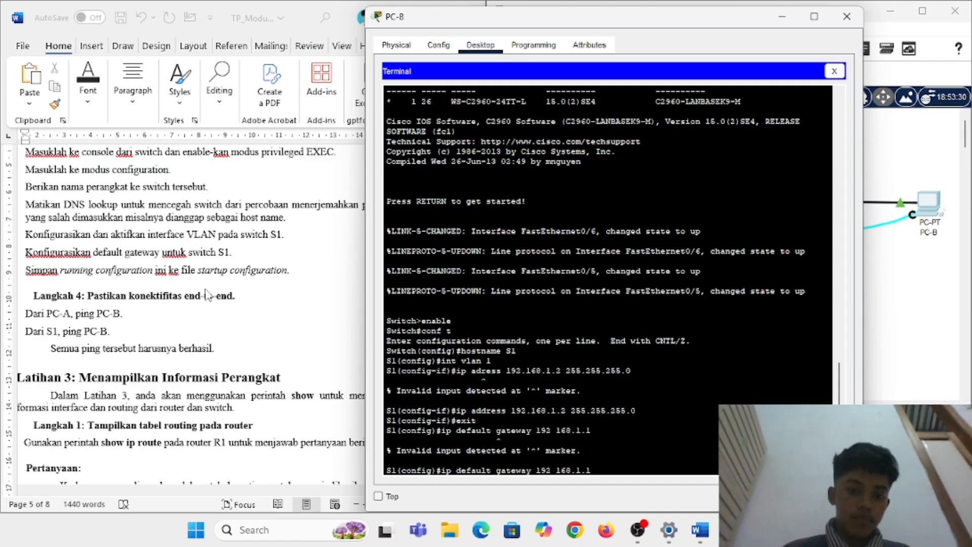
Step: Change the recalled command to 'ip default-gateway' and resubmit it
{"action": "scroll", "coordinate": [143, 237], "scroll_direction": "up", "scroll_amount": 10}
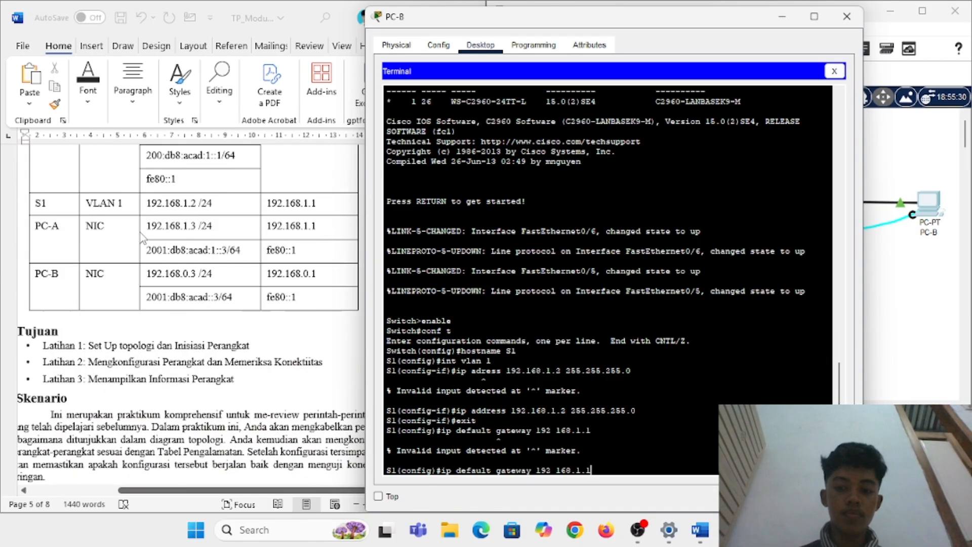
{"action": "scroll", "coordinate": [142, 237], "scroll_direction": "up", "scroll_amount": 4}
{"action": "scroll", "coordinate": [142, 238], "scroll_direction": "down", "scroll_amount": 3}
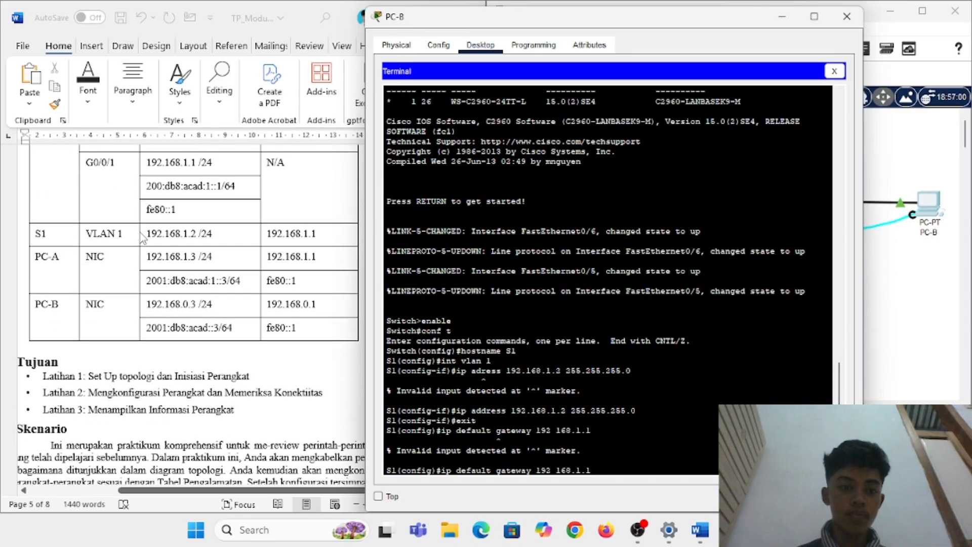
{"action": "scroll", "coordinate": [142, 237], "scroll_direction": "down", "scroll_amount": 1}
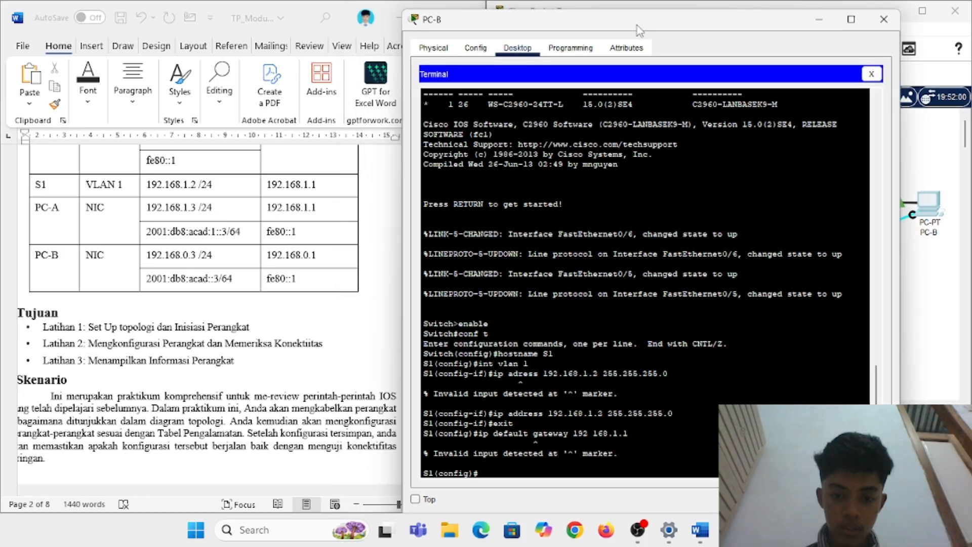
{"action": "key", "text": "Left"}
{"action": "key", "text": "Left"}
{"action": "key", "text": "Left"}
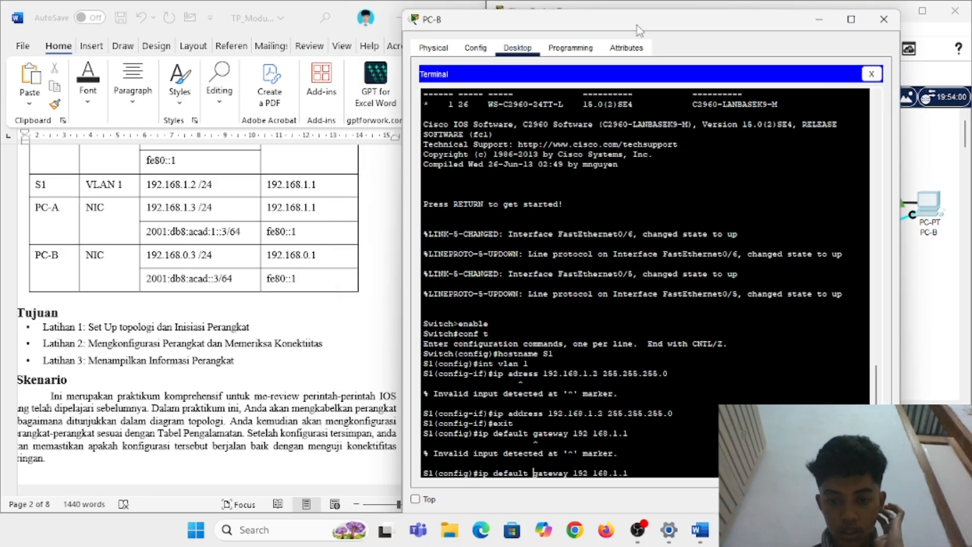
{"action": "key", "text": "BackSpace"}
{"action": "type", "text": "-"}
{"action": "key", "text": "Return"}
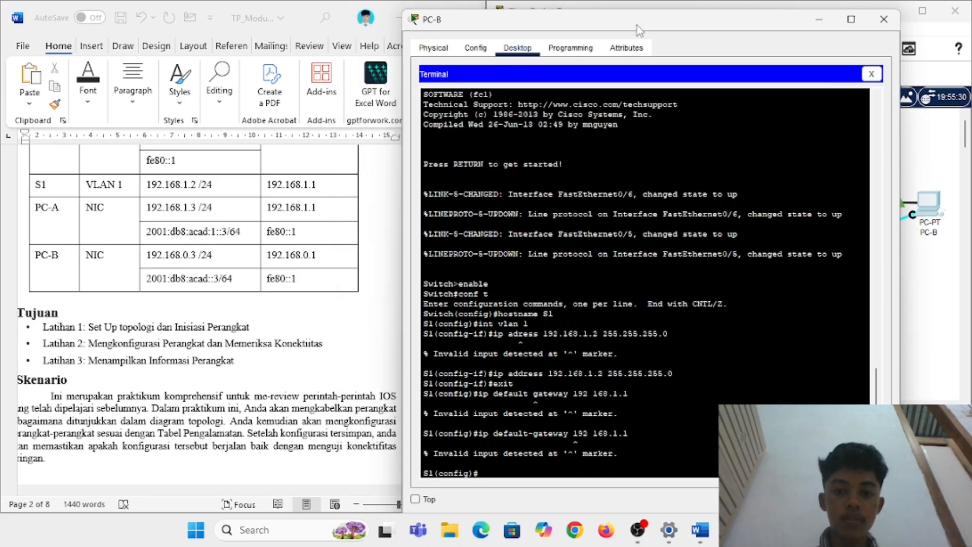
Step: Correct the gateway address and run 'ip default-gateway 192.168.1.1' successfully
{"action": "key", "text": "Up"}
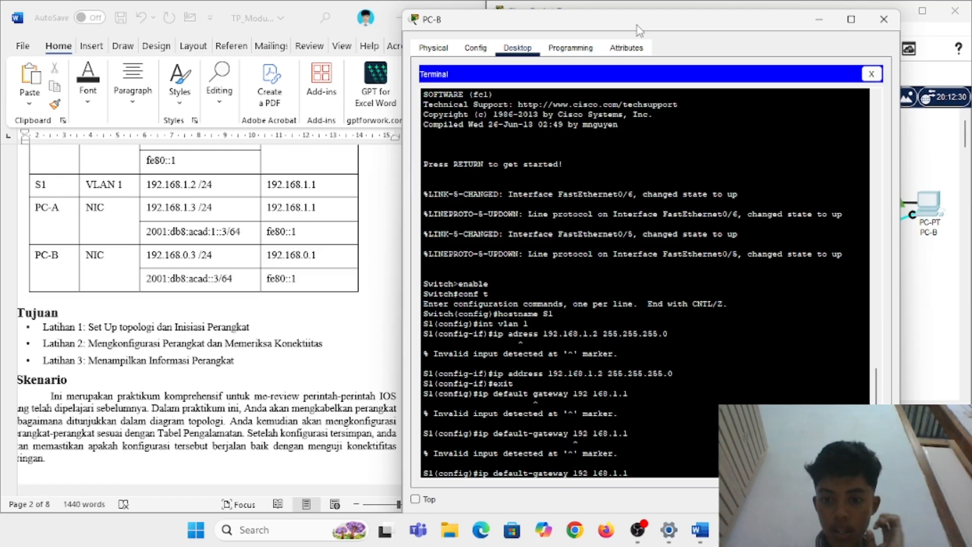
{"action": "key", "text": "Return"}
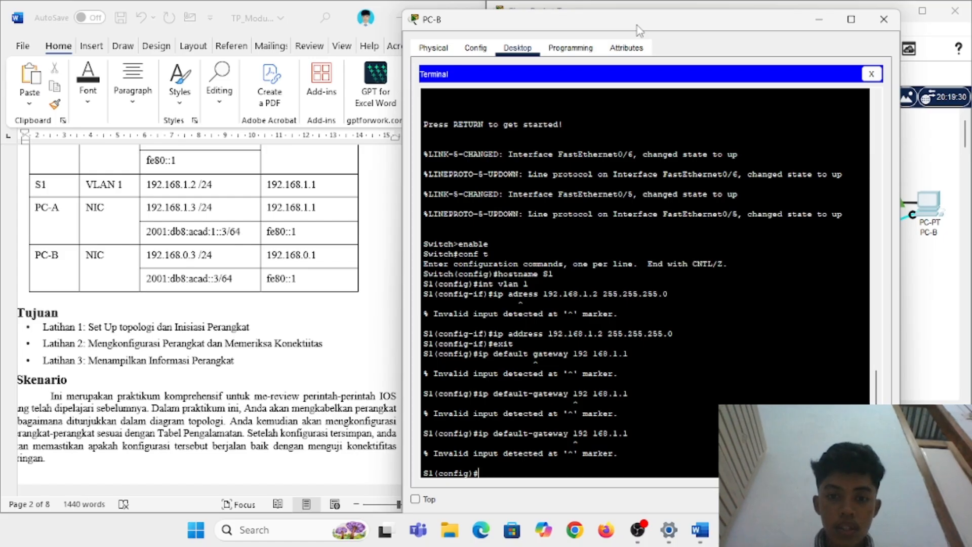
{"action": "key", "text": "Up"}
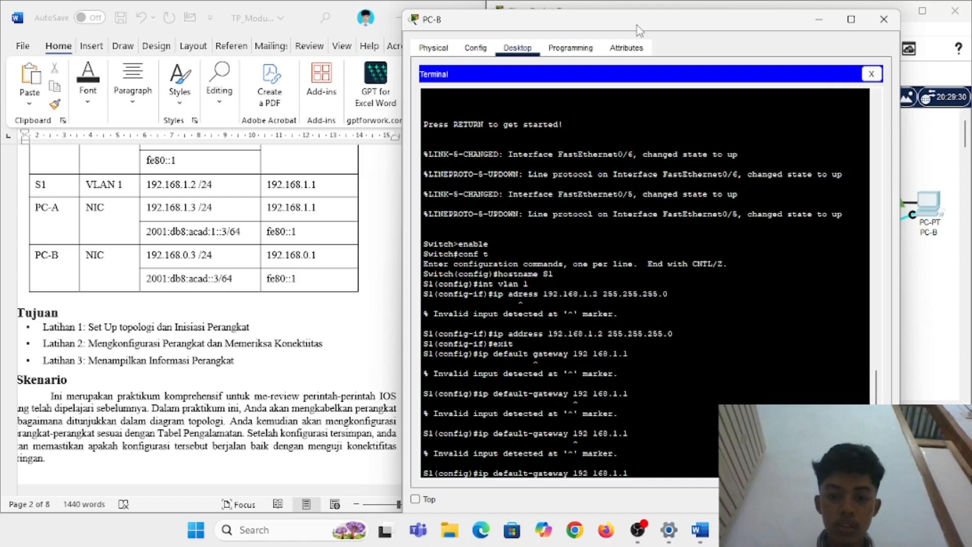
{"action": "key", "text": "Left"}
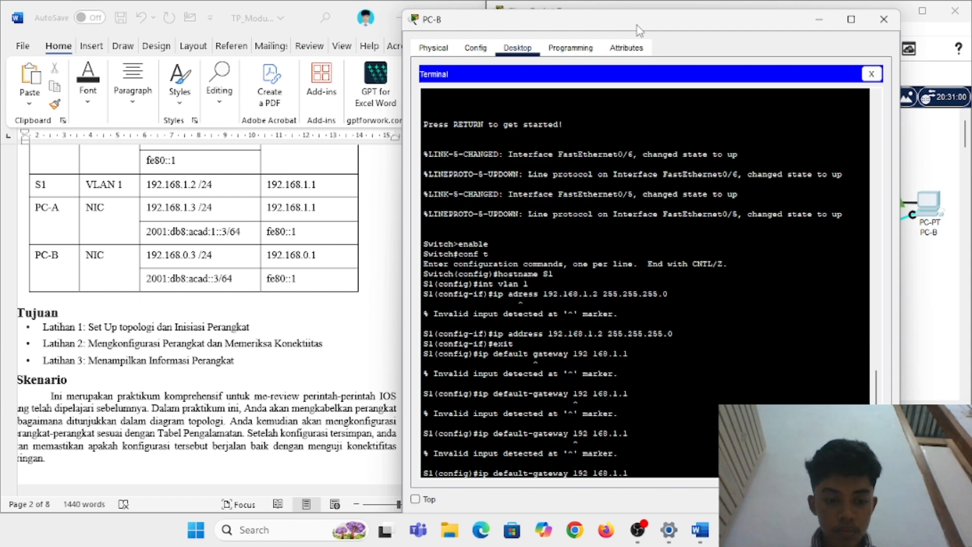
{"action": "key", "text": "Left"}
{"action": "key", "text": "Left"}
{"action": "key", "text": "Left"}
{"action": "key", "text": "Left"}
{"action": "key", "text": "Left"}
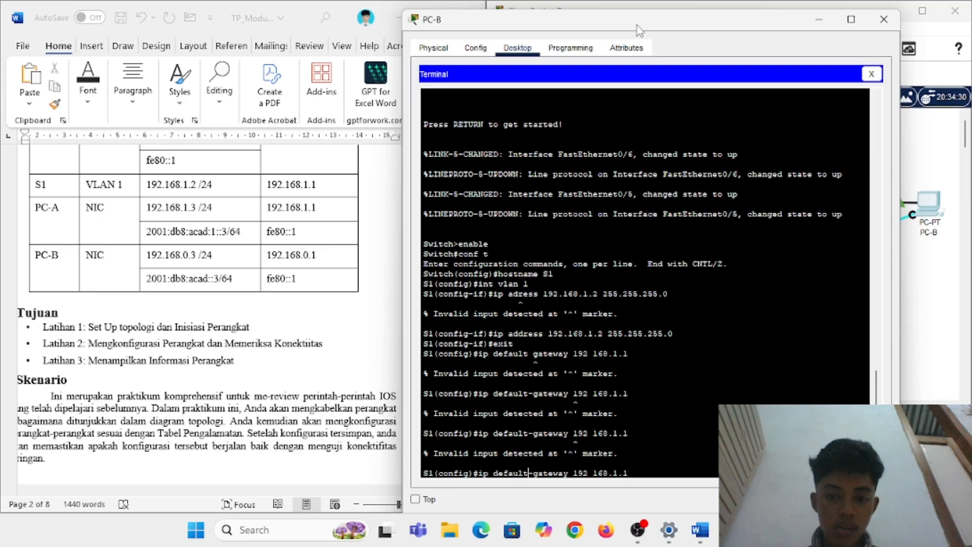
{"action": "key", "text": "Right"}
{"action": "key", "text": "Delete"}
{"action": "type", "text": "."}
{"action": "key", "text": "Return"}
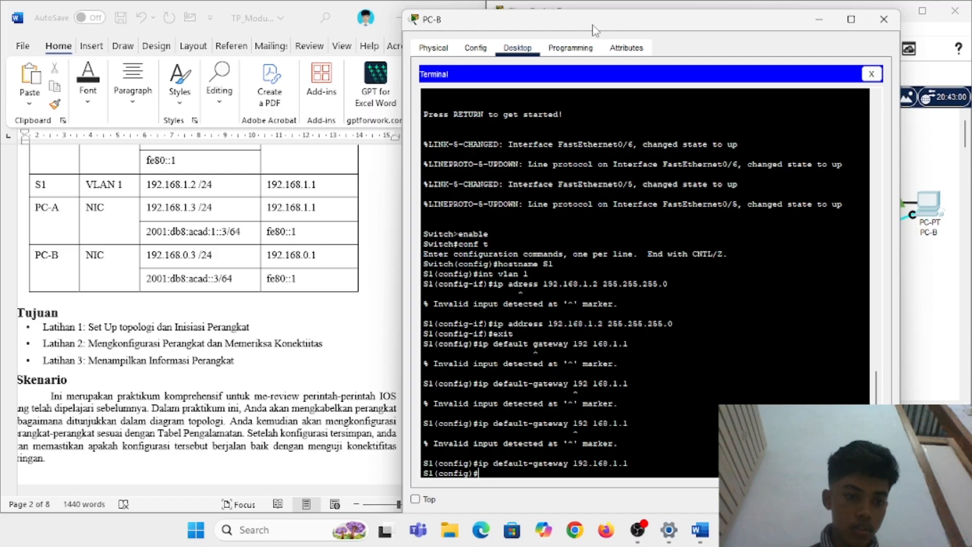
Step: Scroll the Word lab guide down to Langkah 3 switch configuration and Langkah 4 ping steps
{"action": "scroll", "coordinate": [339, 256], "scroll_direction": "down", "scroll_amount": 10}
{"action": "scroll", "coordinate": [339, 259], "scroll_direction": "down", "scroll_amount": 15}
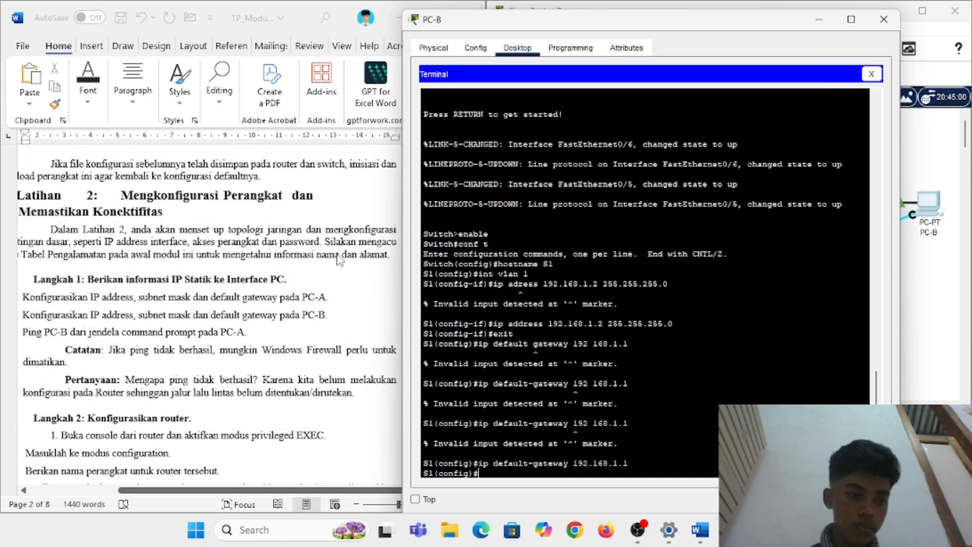
{"action": "scroll", "coordinate": [339, 259], "scroll_direction": "down", "scroll_amount": 15}
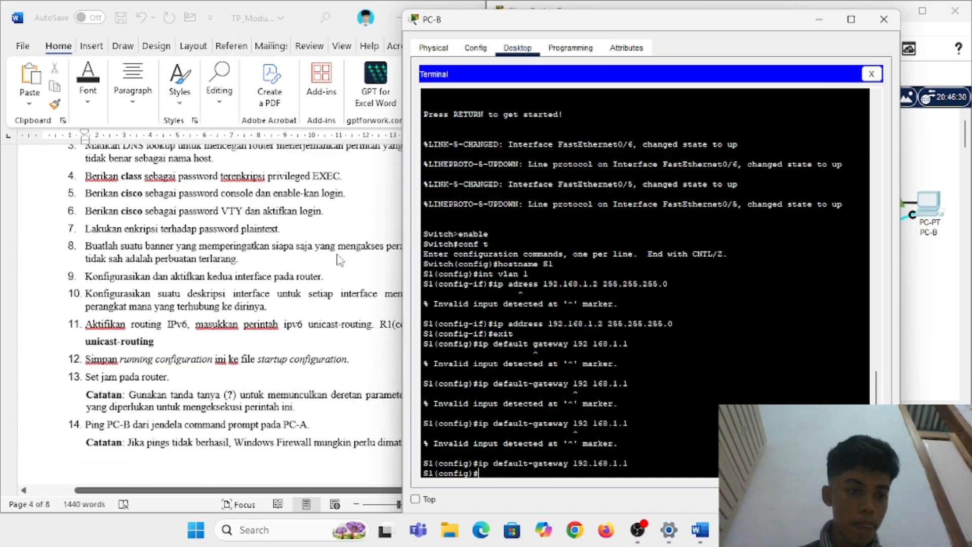
{"action": "scroll", "coordinate": [339, 259], "scroll_direction": "down", "scroll_amount": 5}
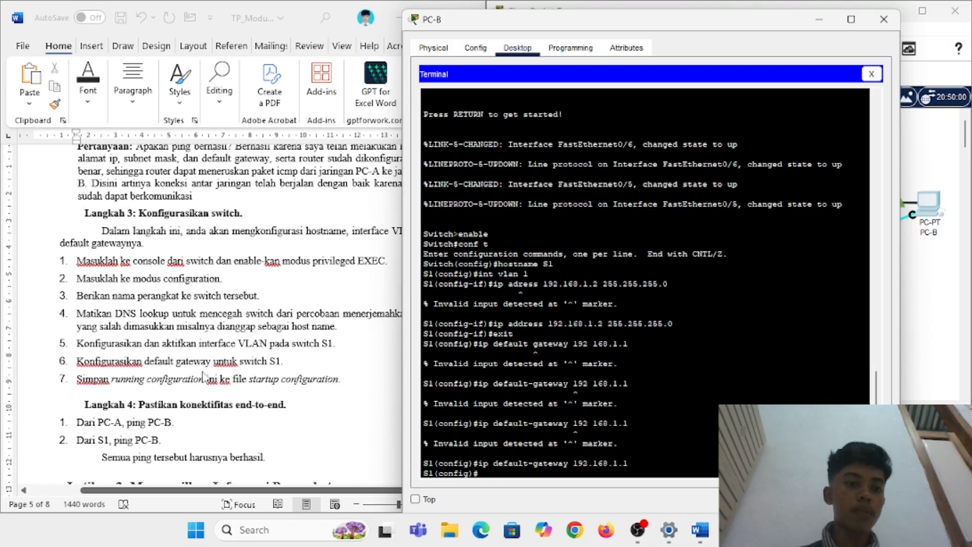
Step: Try 'copy running startup-config' in configuration mode, then exit global configuration
{"action": "type", "text": "copy running"}
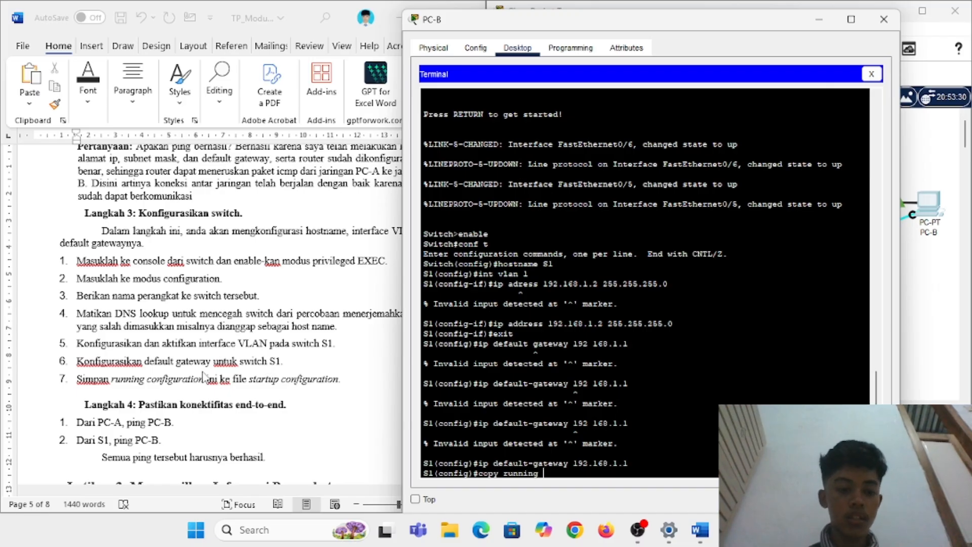
{"action": "type", "text": " startup"}
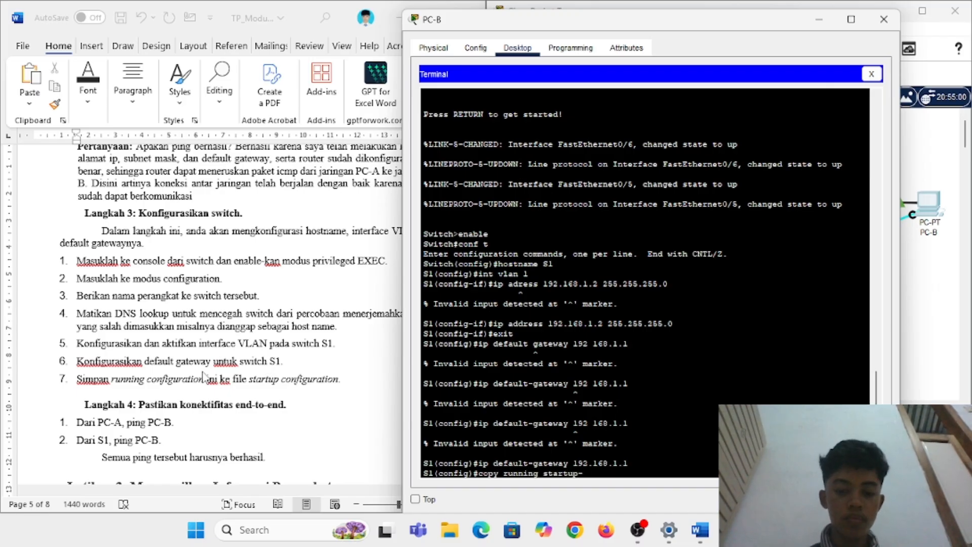
{"action": "type", "text": "-congi"}
{"action": "key", "text": "BackSpace"}
{"action": "key", "text": "BackSpace"}
{"action": "type", "text": "fig"}
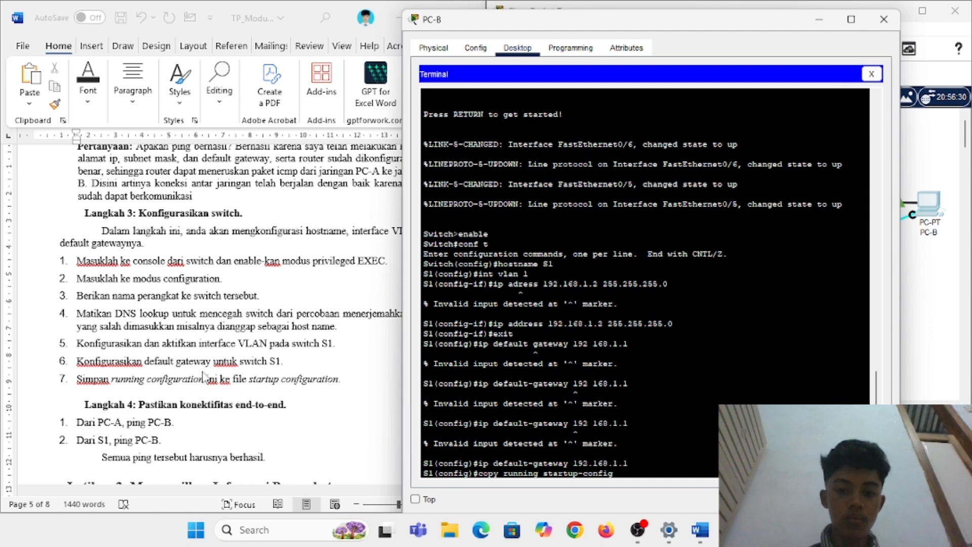
{"action": "key", "text": "Return"}
{"action": "key", "text": "Up"}
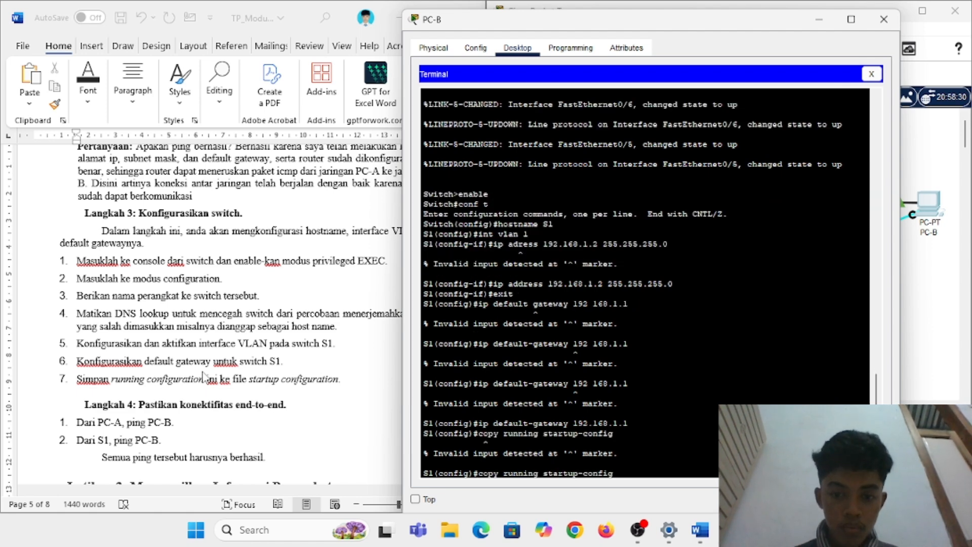
{"action": "key", "text": "Left"}
{"action": "key", "text": "Left"}
{"action": "key", "text": "Left"}
{"action": "key", "text": "Left"}
{"action": "key", "text": "Left"}
{"action": "key", "text": "Left"}
{"action": "key", "text": "Left"}
{"action": "key", "text": "Left"}
{"action": "key", "text": "Left"}
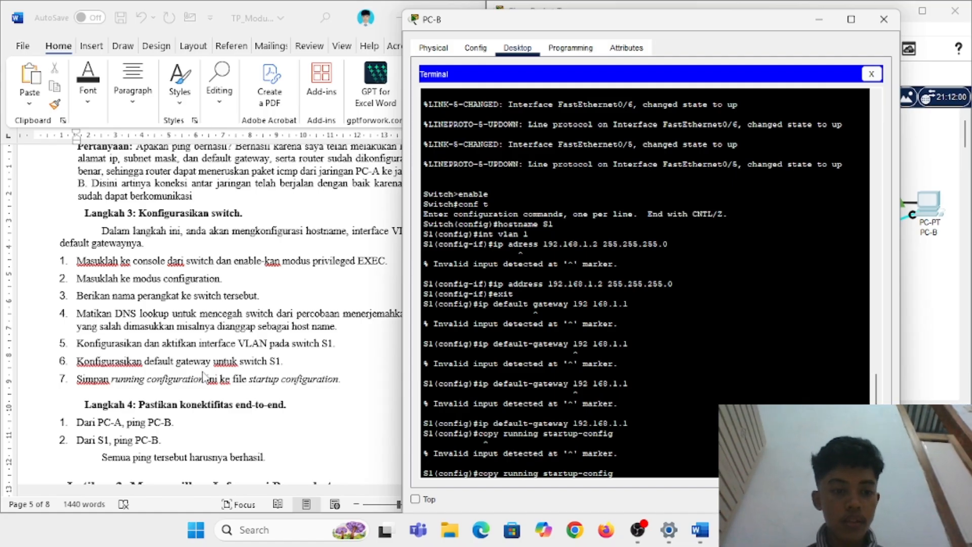
{"action": "key", "text": "BackSpace"}
{"action": "key", "text": "BackSpace"}
{"action": "key", "text": "BackSpace"}
{"action": "key", "text": "BackSpace"}
{"action": "key", "text": "BackSpace"}
{"action": "key", "text": "BackSpace"}
{"action": "key", "text": "BackSpace"}
{"action": "key", "text": "BackSpace"}
{"action": "key", "text": "BackSpace"}
{"action": "key", "text": "BackSpace"}
{"action": "key", "text": "BackSpace"}
{"action": "key", "text": "BackSpace"}
{"action": "key", "text": "BackSpace"}
{"action": "key", "text": "BackSpace"}
{"action": "key", "text": "BackSpace"}
{"action": "key", "text": "BackSpace"}
{"action": "key", "text": "BackSpace"}
{"action": "key", "text": "BackSpace"}
{"action": "key", "text": "BackSpace"}
{"action": "key", "text": "BackSpace"}
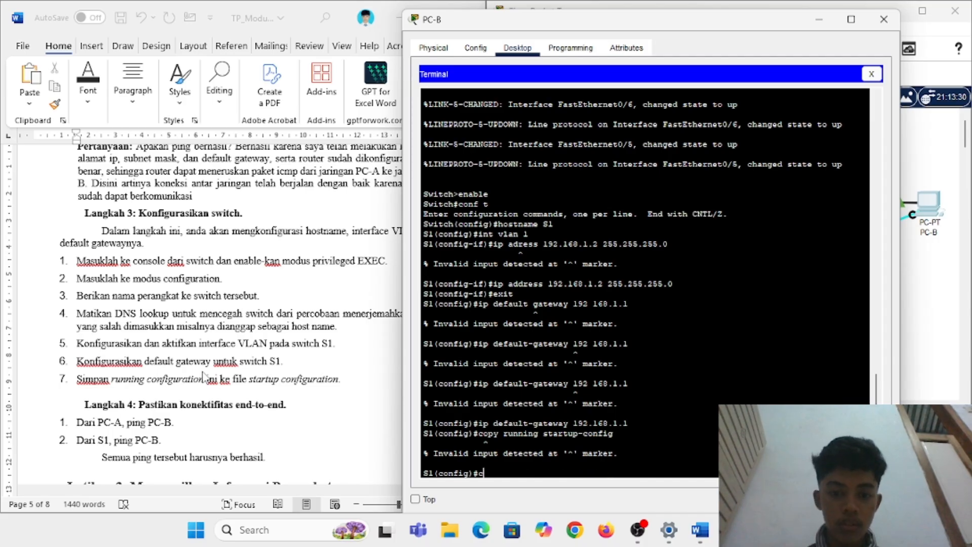
{"action": "type", "text": "exit"}
{"action": "key", "text": "Return"}
Step: Fix the 'statrup-config' typo and save the running config to startup-config
{"action": "type", "text": "enable"}
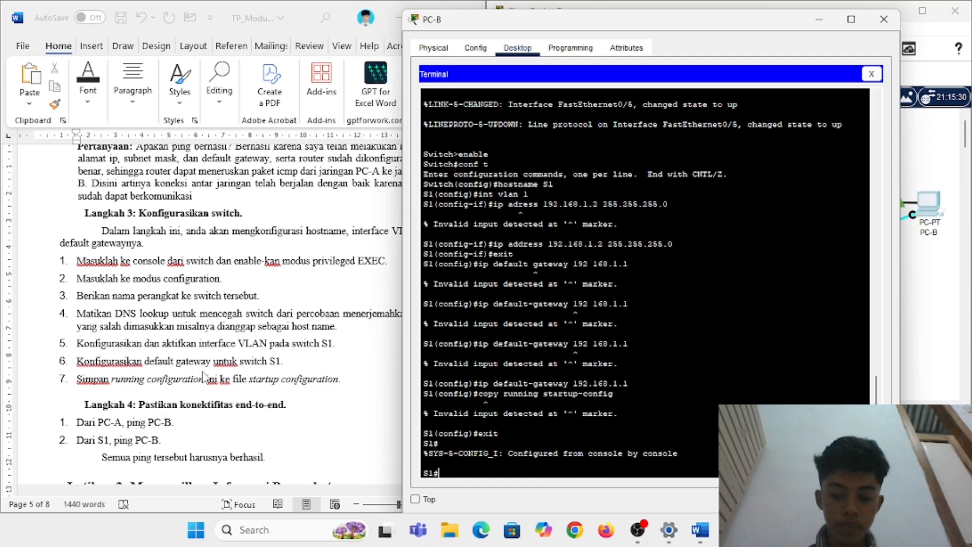
{"action": "key", "text": "BackSpace"}
{"action": "key", "text": "BackSpace"}
{"action": "key", "text": "BackSpace"}
{"action": "key", "text": "BackSpace"}
{"action": "key", "text": "BackSpace"}
{"action": "key", "text": "BackSpace"}
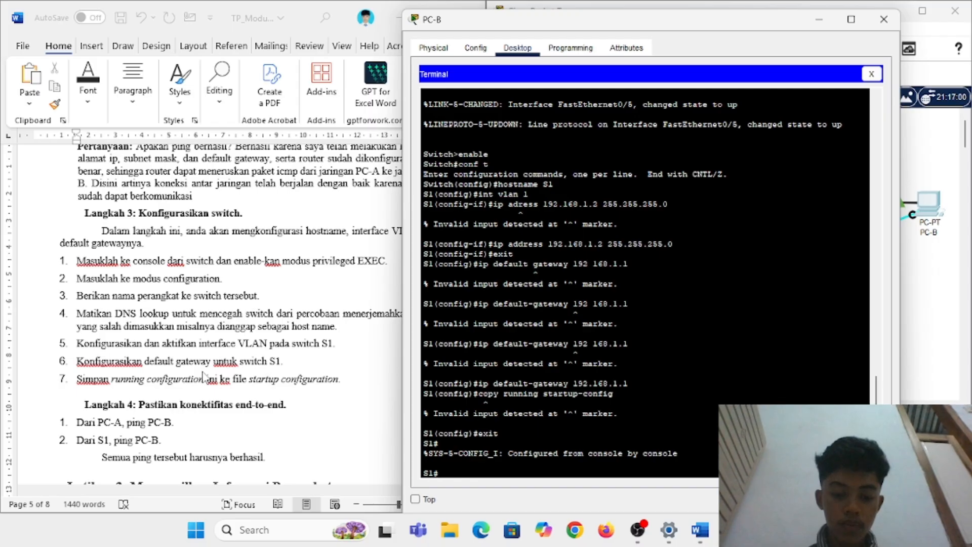
{"action": "type", "text": "copy running"}
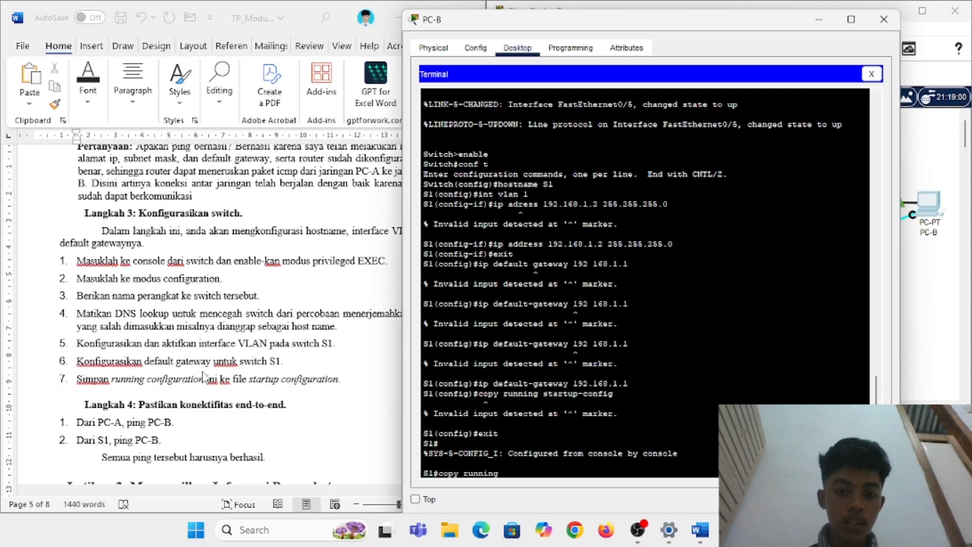
{"action": "type", "text": " statru"}
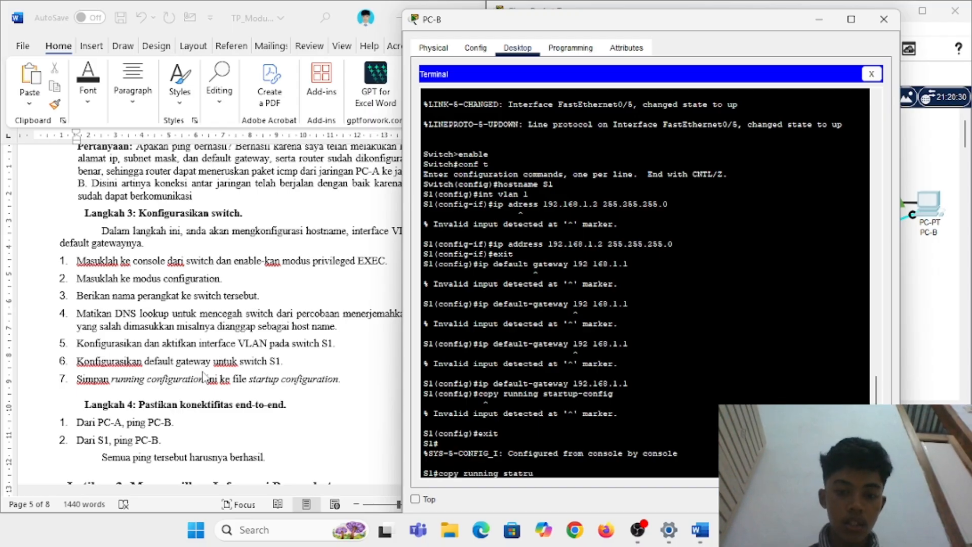
{"action": "type", "text": "p-config"}
{"action": "key", "text": "Return"}
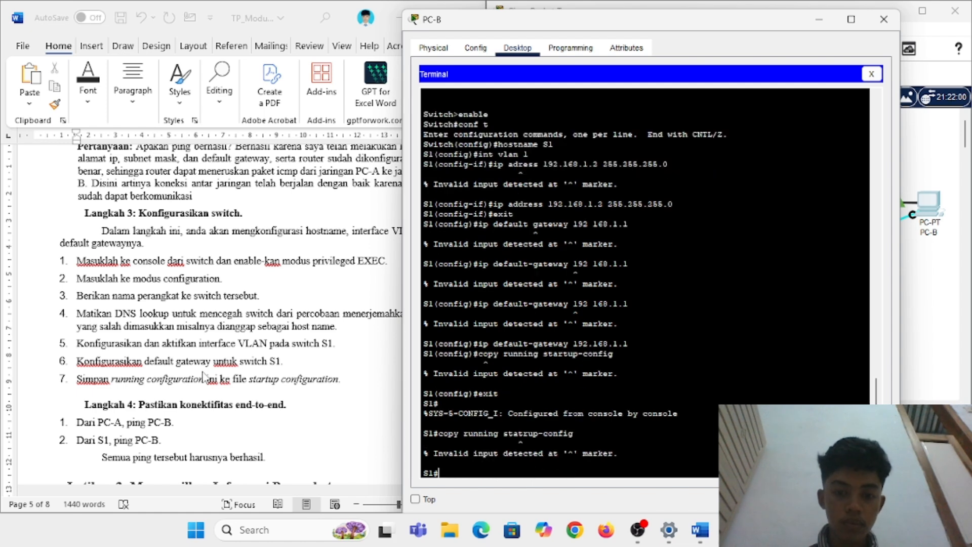
{"action": "key", "text": "Return"}
{"action": "key", "text": "Up"}
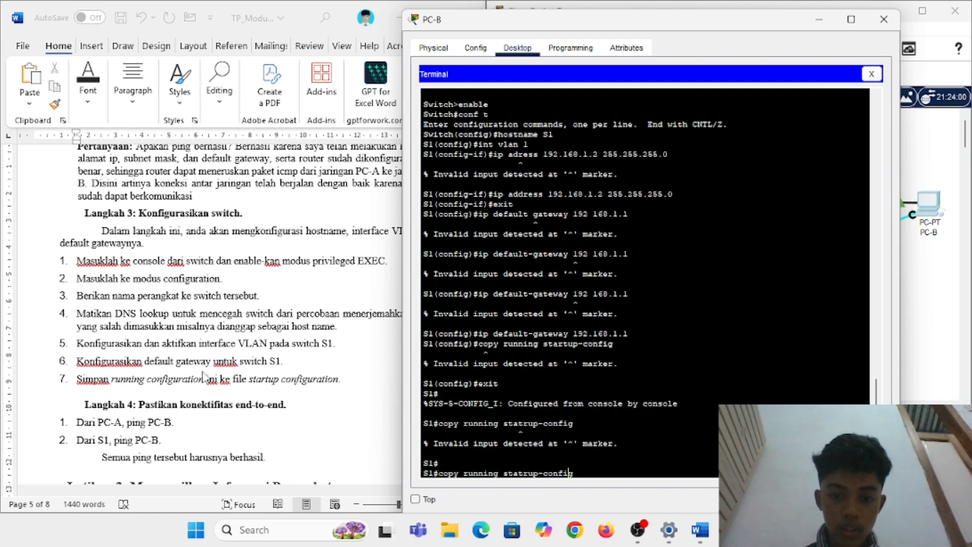
{"action": "key", "text": "Delete"}
{"action": "key", "text": "Return"}
{"action": "key", "text": "Up"}
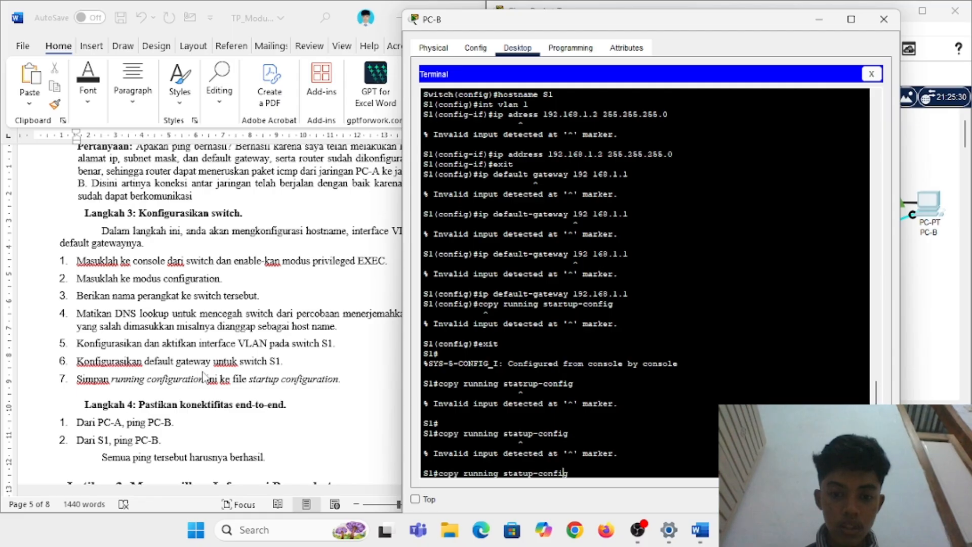
{"action": "key", "text": "Left"}
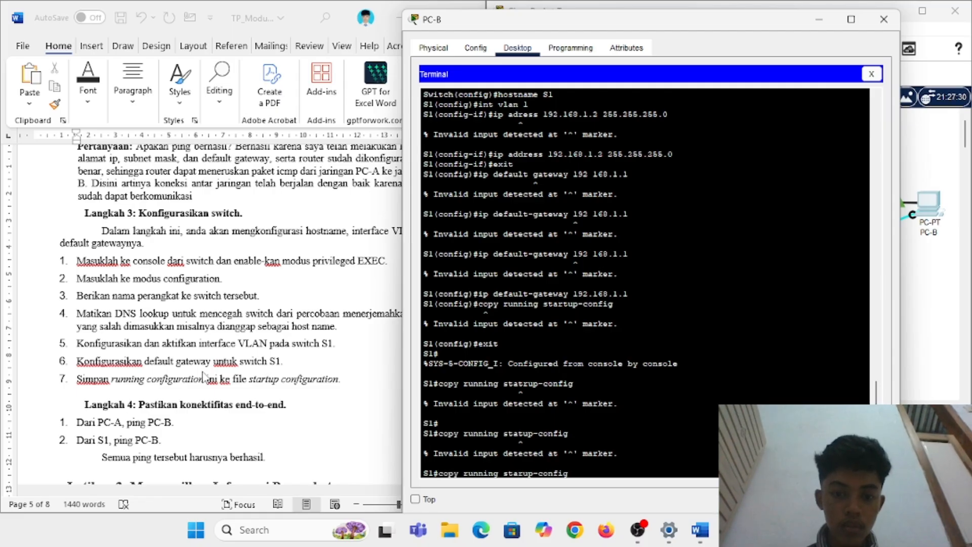
{"action": "type", "text": "t"}
{"action": "key", "text": "Return"}
{"action": "key", "text": "Return"}
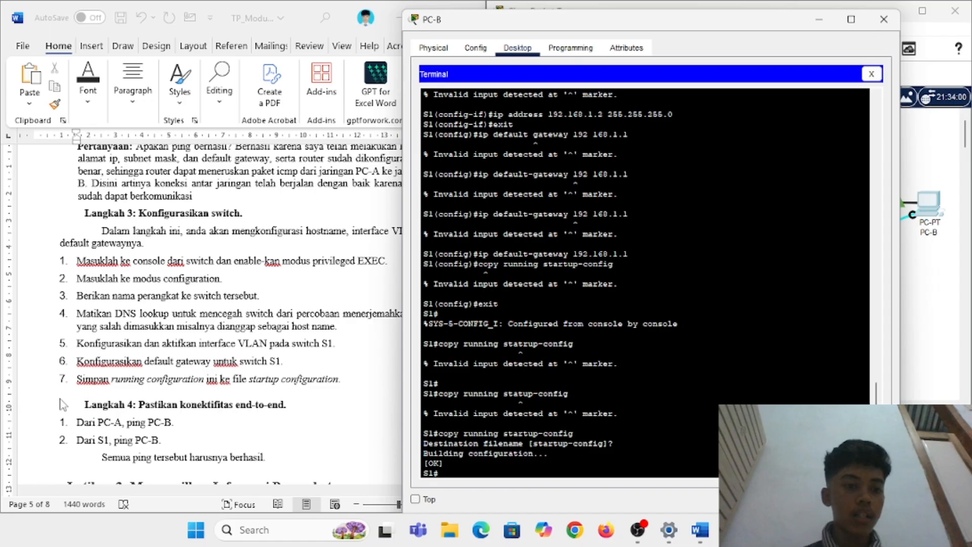
Step: Close PC-B's terminal and log into R1's console from PC-A's Terminal with the console password
{"action": "scroll", "coordinate": [187, 421], "scroll_direction": "down", "scroll_amount": 3}
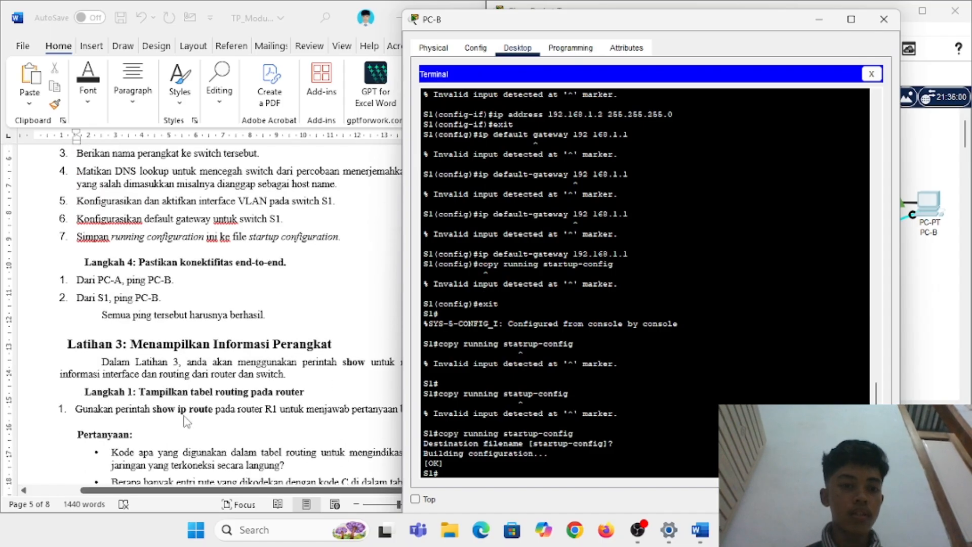
{"action": "scroll", "coordinate": [187, 421], "scroll_direction": "down", "scroll_amount": 1}
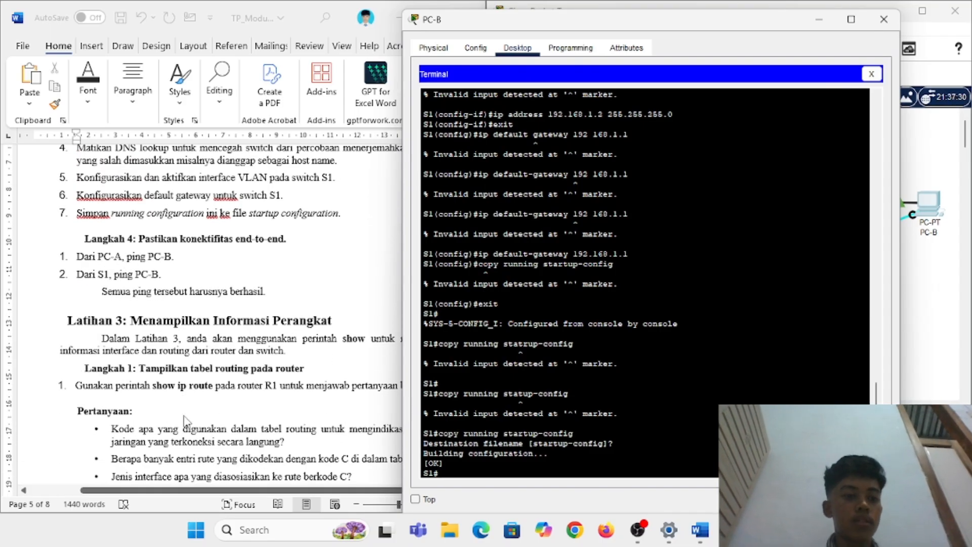
{"action": "left_click", "coordinate": [884, 19]}
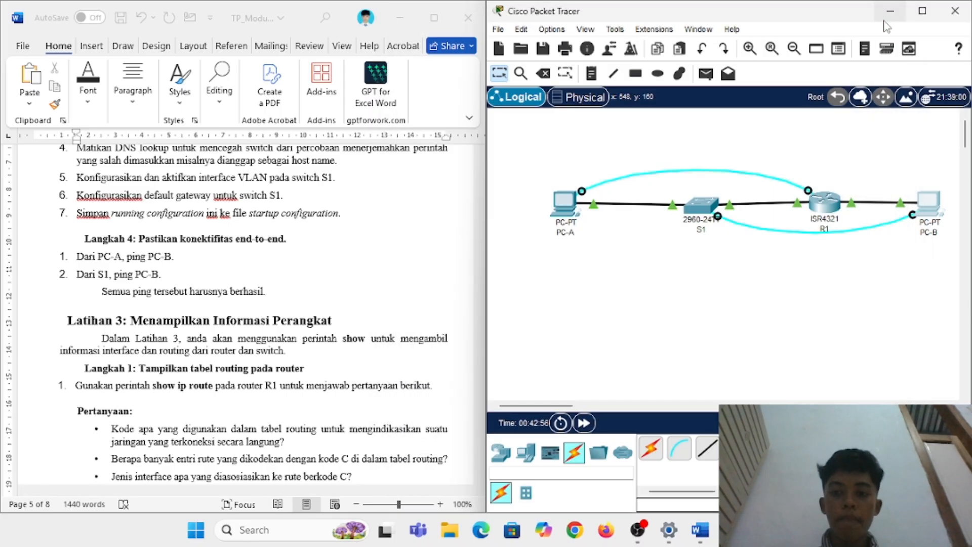
{"action": "left_click", "coordinate": [564, 202]}
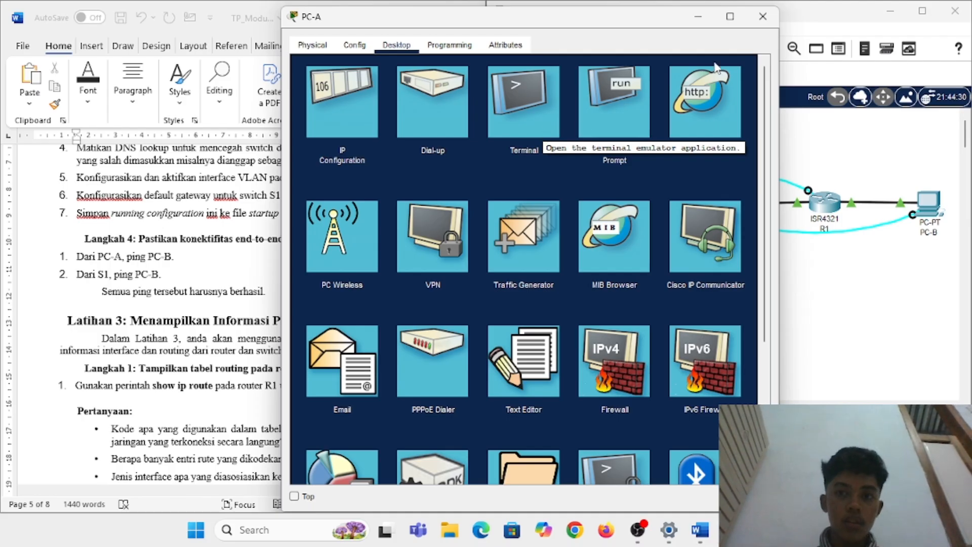
{"action": "left_click", "coordinate": [522, 119]}
{"action": "left_click", "coordinate": [727, 203]}
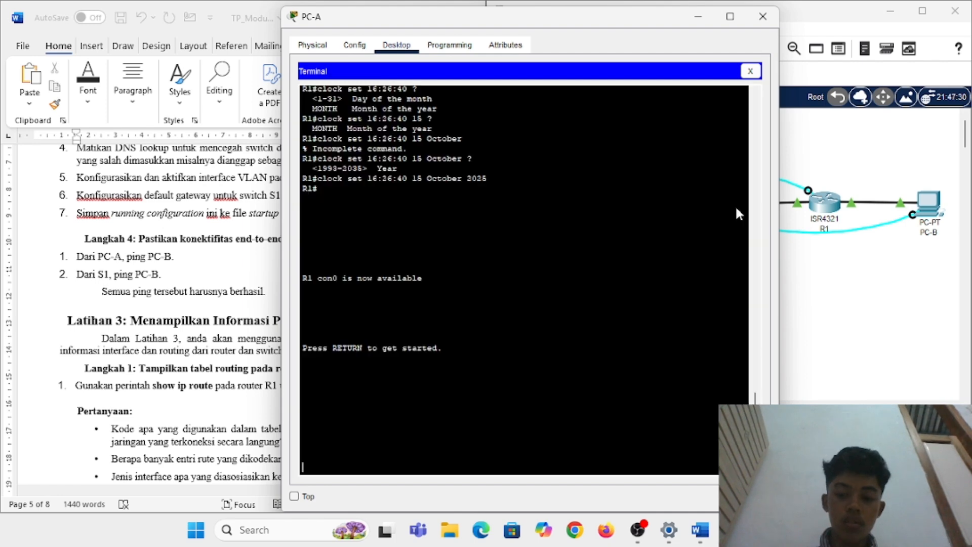
{"action": "key", "text": "Return"}
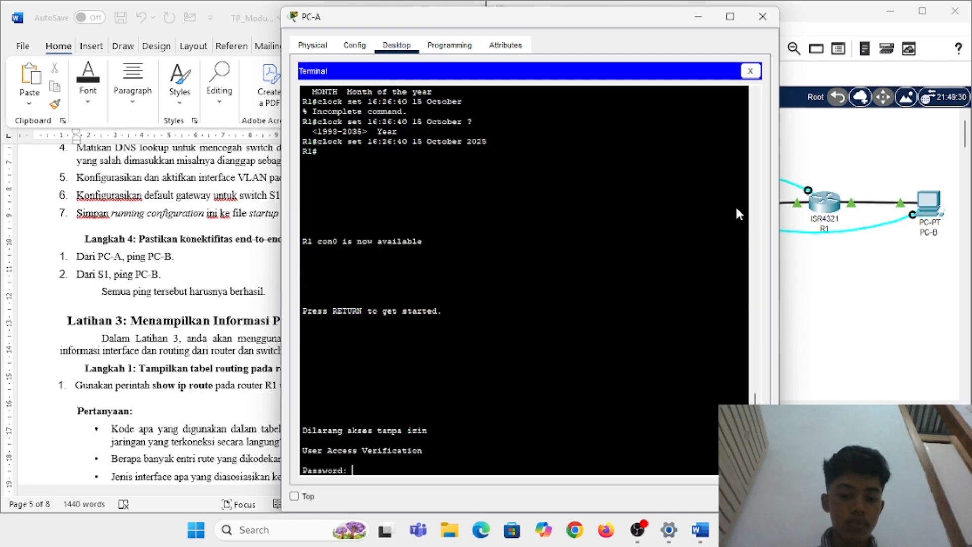
{"action": "type", "text": "cisco"}
{"action": "key", "text": "Return"}
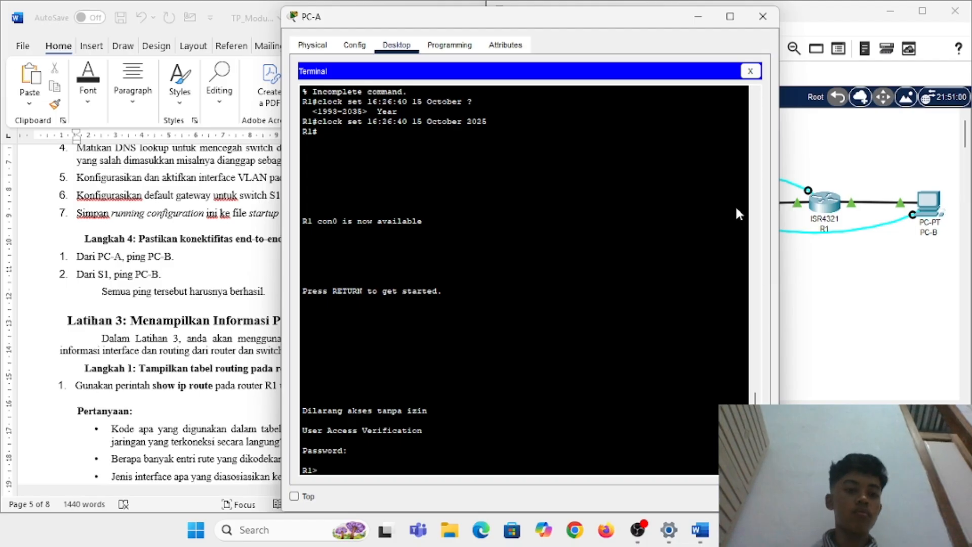
Step: Close PC-A, open and close R1's window, then open PC-B
{"action": "left_click", "coordinate": [763, 16]}
{"action": "left_click", "coordinate": [822, 215]}
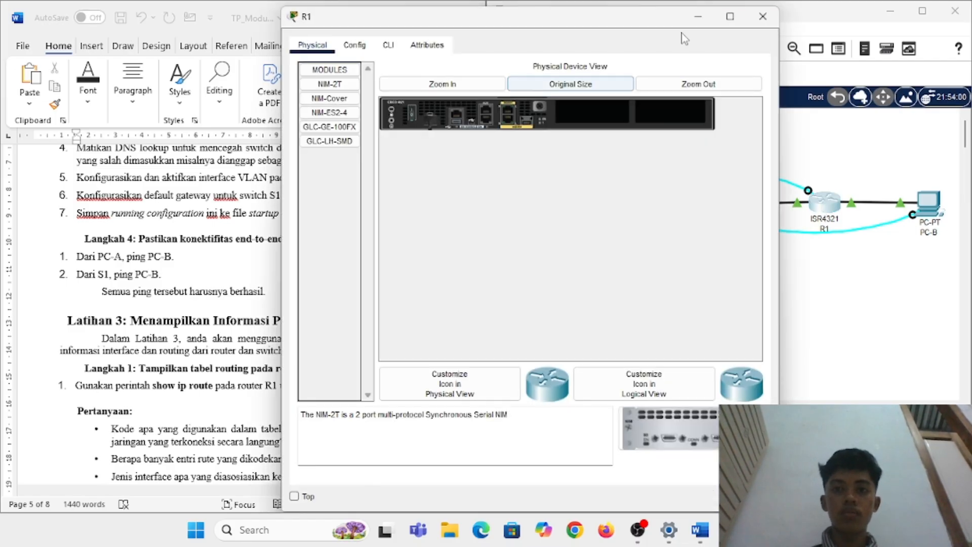
{"action": "left_click", "coordinate": [751, 15]}
{"action": "left_click", "coordinate": [922, 212]}
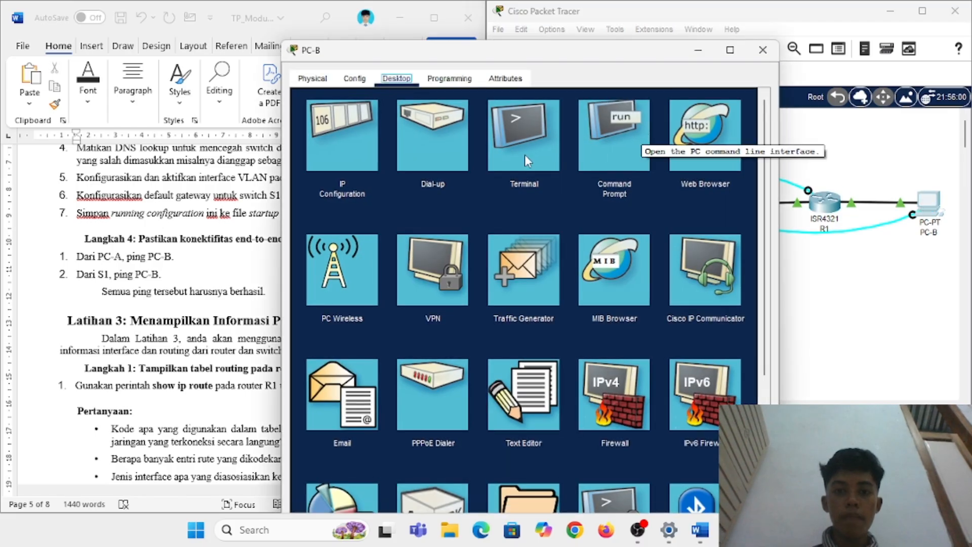
Step: From S1's console on PC-B's Terminal, ping 192.168.0.3
{"action": "left_click", "coordinate": [525, 151]}
{"action": "left_click", "coordinate": [727, 238]}
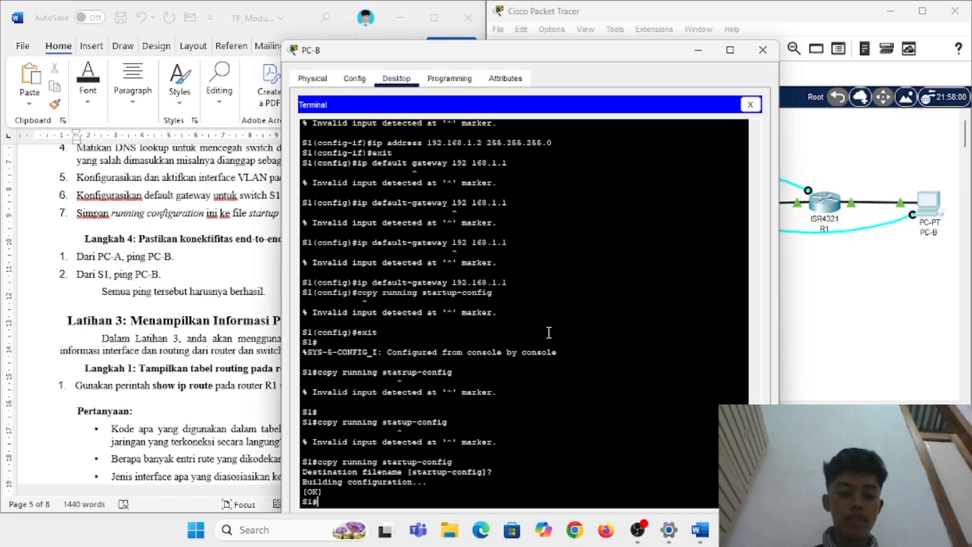
{"action": "type", "text": "ping"}
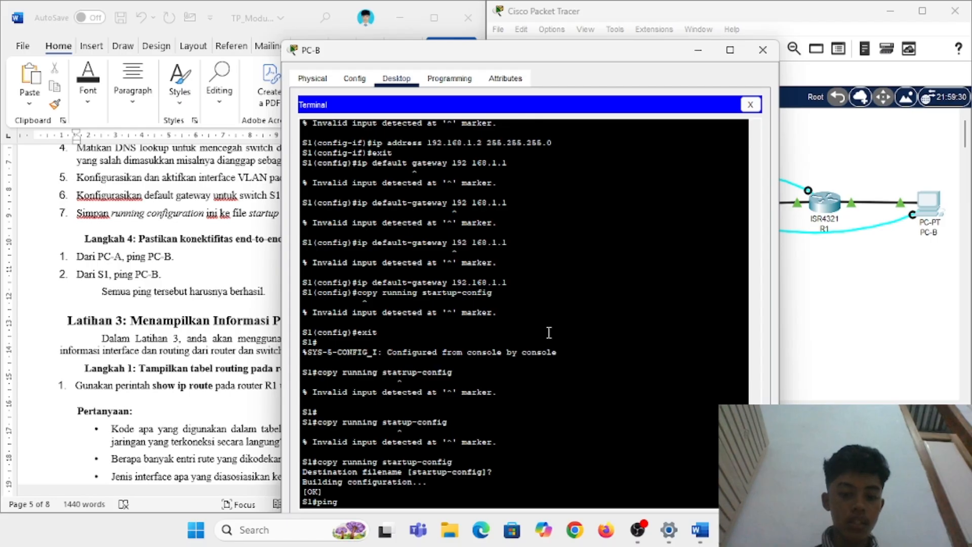
{"action": "type", "text": " 192.168"}
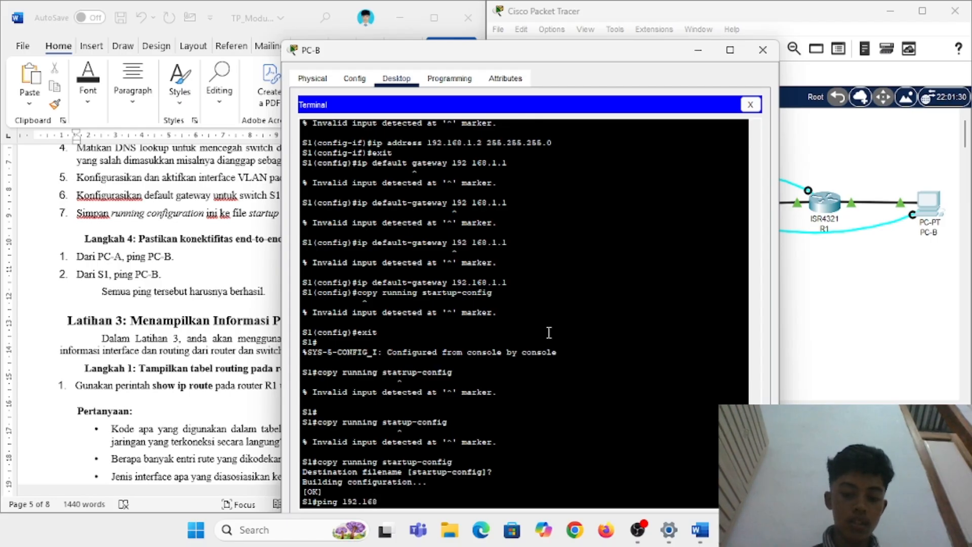
{"action": "type", "text": ".0.3"}
{"action": "key", "text": "Return"}
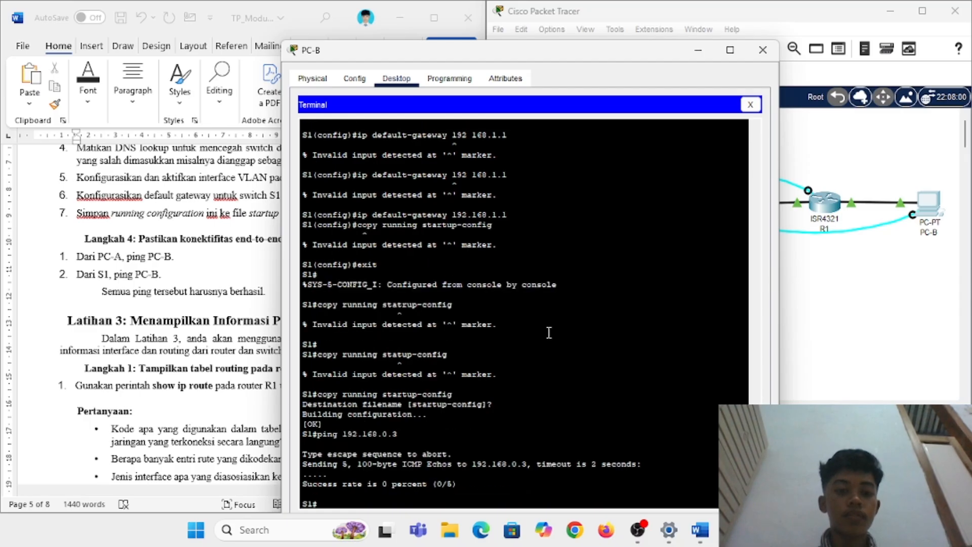
Step: Highlight the failed ping output, scroll the lab guide, and close PC-B's window
{"action": "left_click_drag", "start_coordinate": [466, 485], "coordinate": [455, 455]}
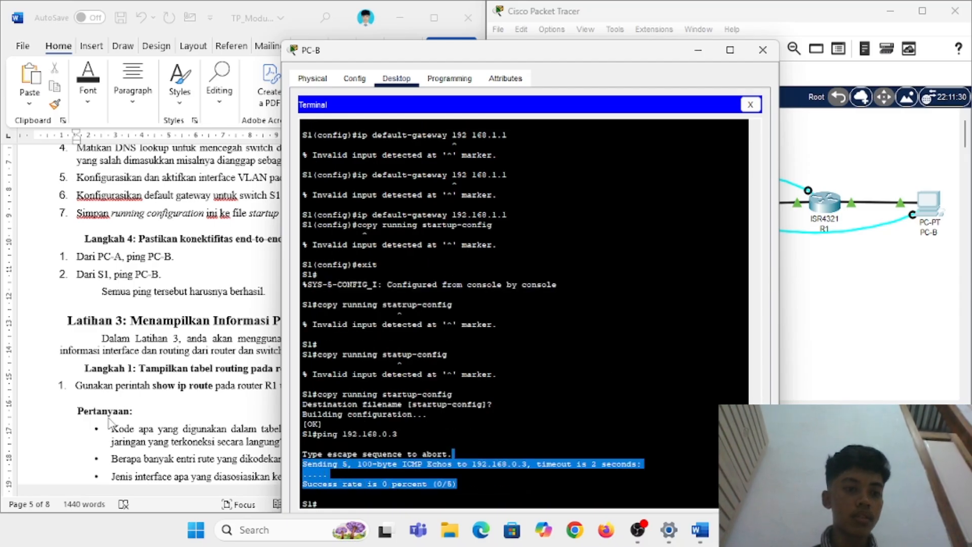
{"action": "scroll", "coordinate": [111, 423], "scroll_direction": "down", "scroll_amount": 2}
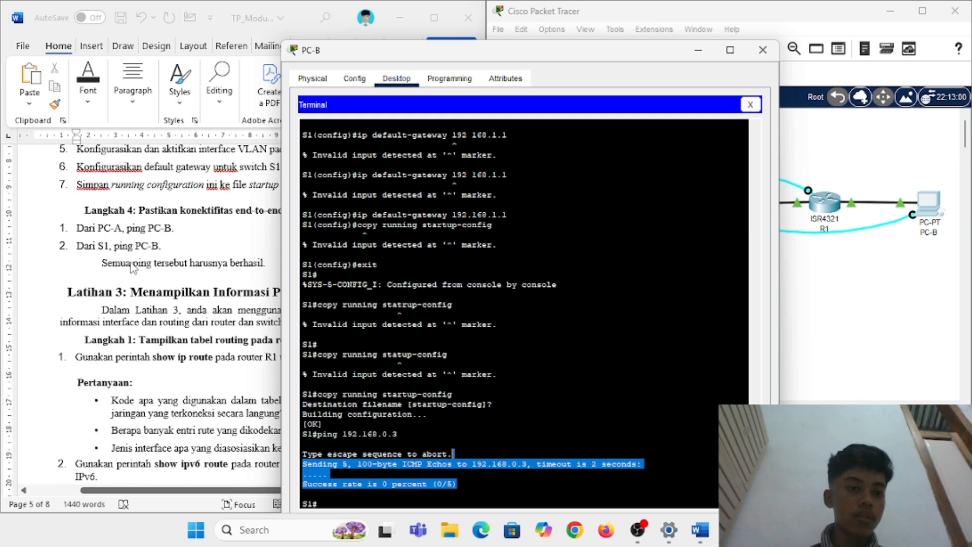
{"action": "scroll", "coordinate": [133, 267], "scroll_direction": "down", "scroll_amount": 2}
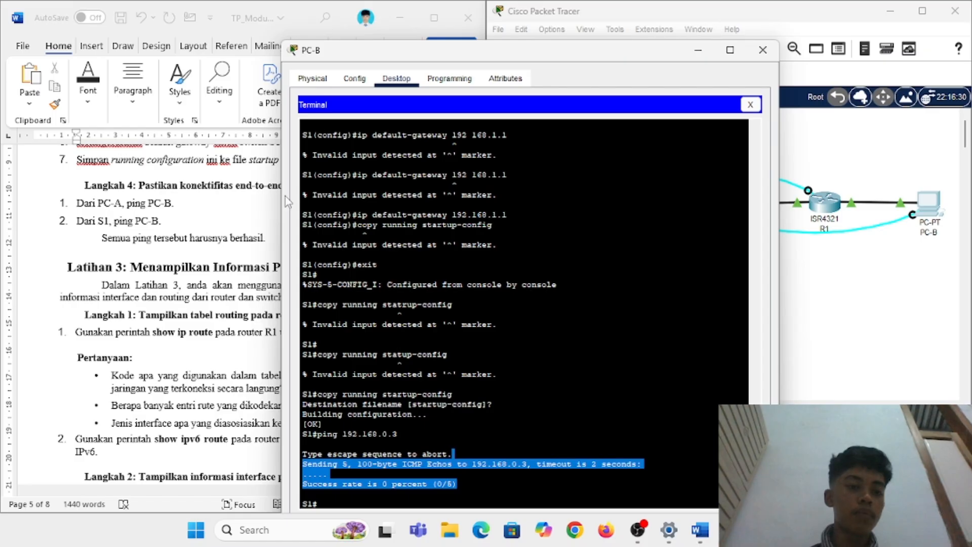
{"action": "scroll", "coordinate": [175, 287], "scroll_direction": "down", "scroll_amount": 2}
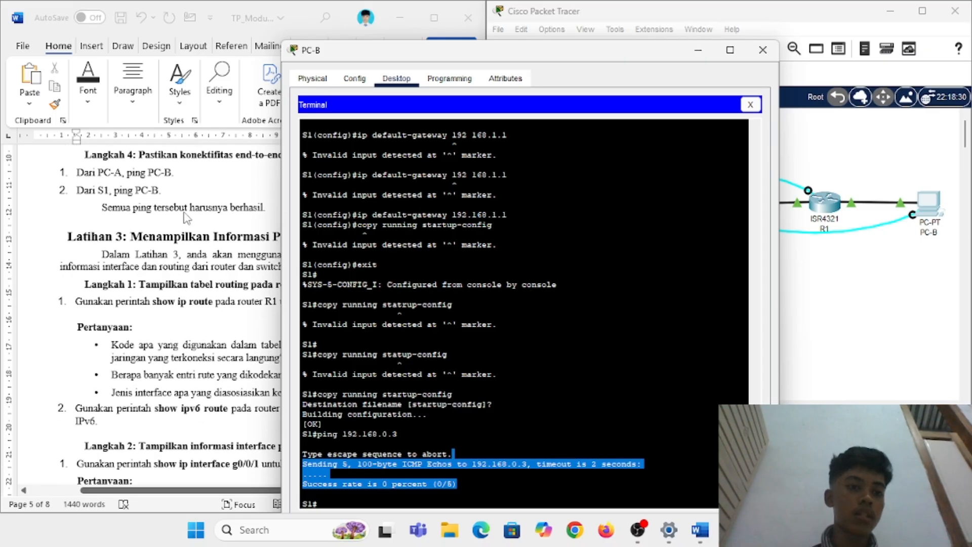
{"action": "scroll", "coordinate": [187, 218], "scroll_direction": "down", "scroll_amount": 4}
{"action": "scroll", "coordinate": [186, 217], "scroll_direction": "down", "scroll_amount": 4}
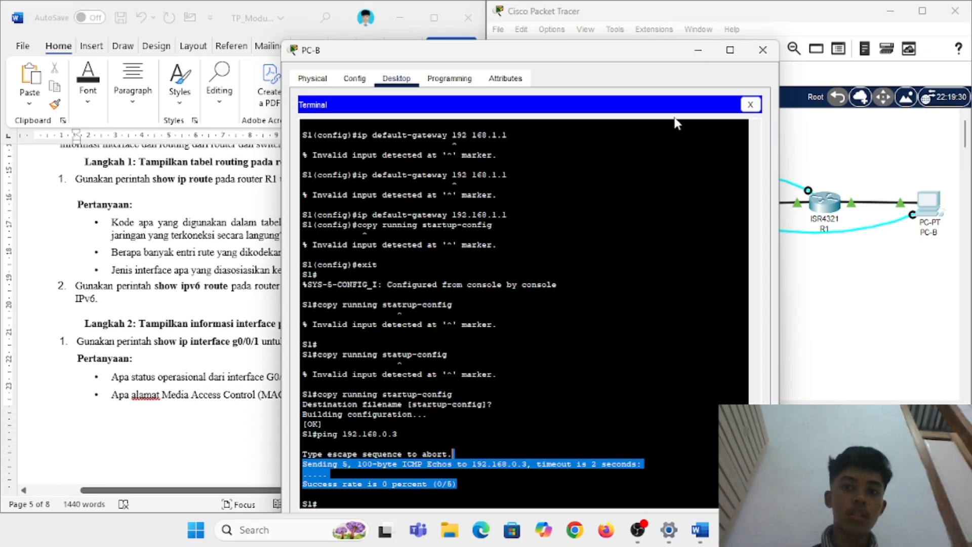
{"action": "left_click", "coordinate": [763, 52]}
{"action": "scroll", "coordinate": [250, 226], "scroll_direction": "up", "scroll_amount": 1}
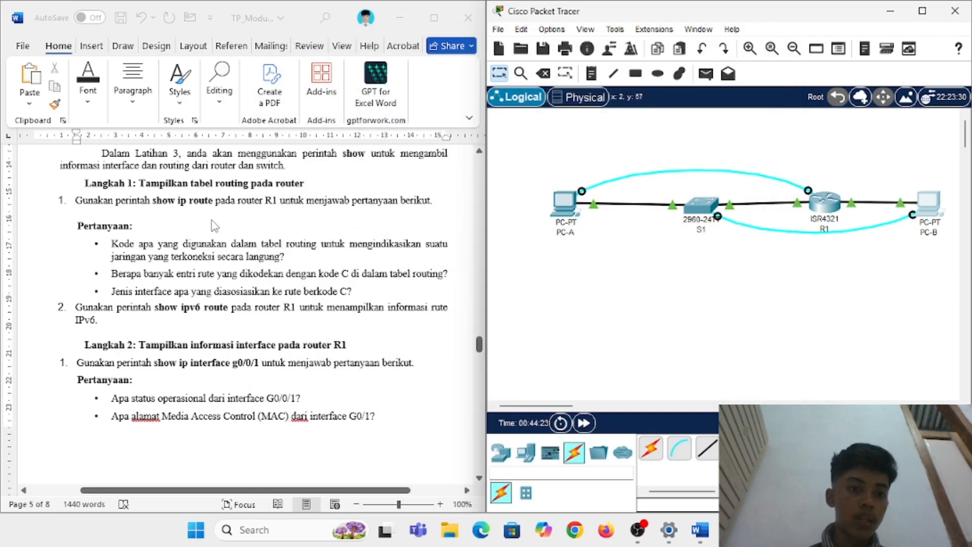